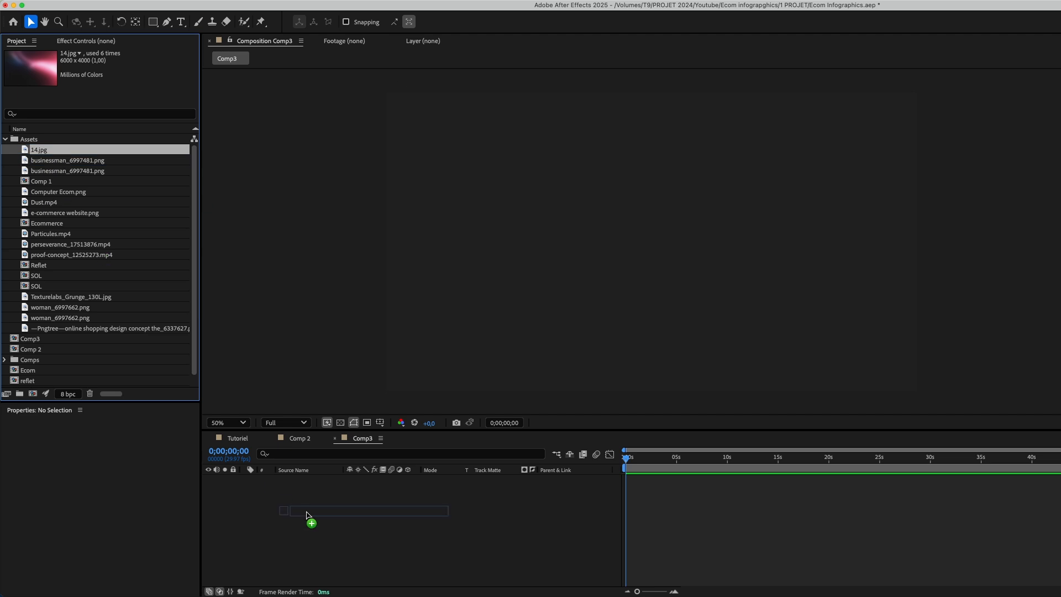
Scale the 14.jpg layer in Comp3 down to 26%.
{"action": "left_click", "coordinate": [294, 479]}
{"action": "key", "text": "s"}
{"action": "left_click_drag", "start_coordinate": [376, 490], "coordinate": [340, 492]}
{"action": "left_click", "coordinate": [331, 513]}
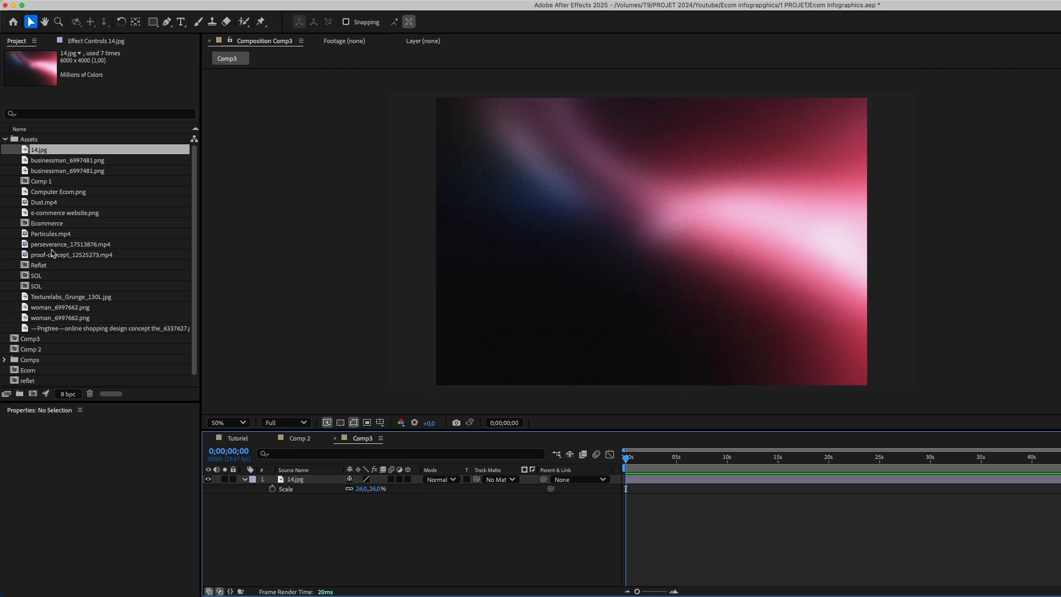
Add Texturelabs_Grunge_130L.jpg above the 14.jpg layer in the composition and scale it to 38%.
{"action": "left_click", "coordinate": [51, 255]}
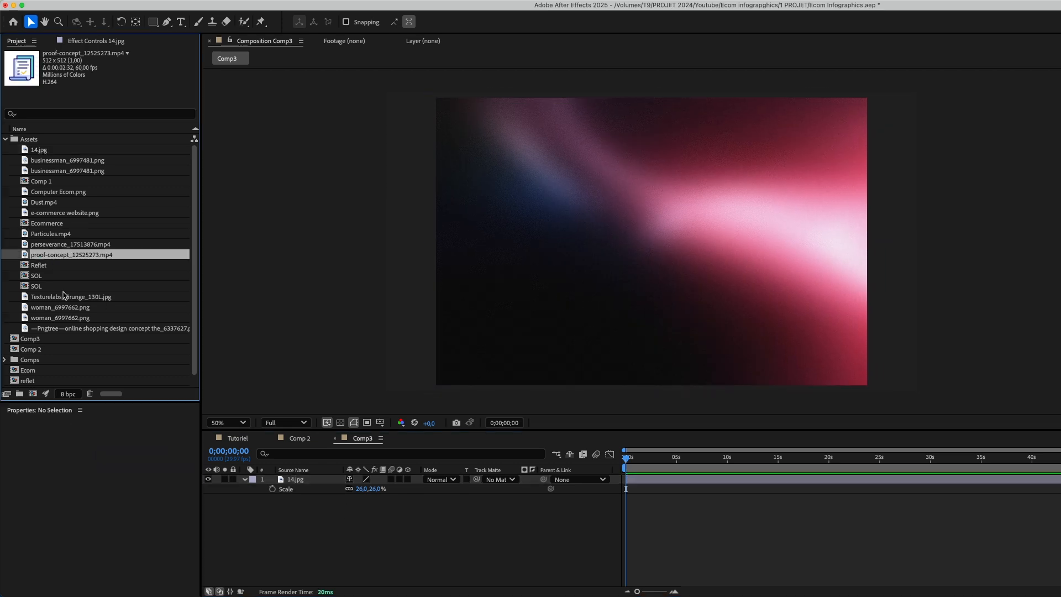
{"action": "left_click_drag", "start_coordinate": [65, 298], "coordinate": [315, 483]}
{"action": "left_click", "coordinate": [408, 517]}
{"action": "left_click", "coordinate": [310, 479]}
{"action": "key", "text": "s"}
{"action": "left_click_drag", "start_coordinate": [387, 488], "coordinate": [347, 486]}
{"action": "left_click", "coordinate": [355, 520]}
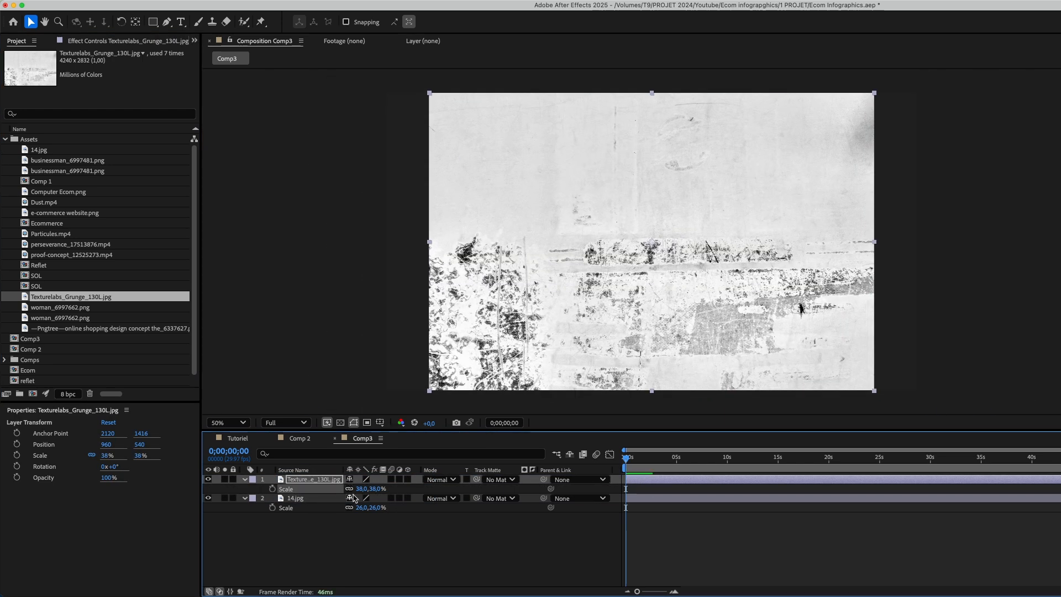
Set the grunge texture layer's blending mode to Multiply and its scale to 36%.
{"action": "left_click", "coordinate": [432, 482]}
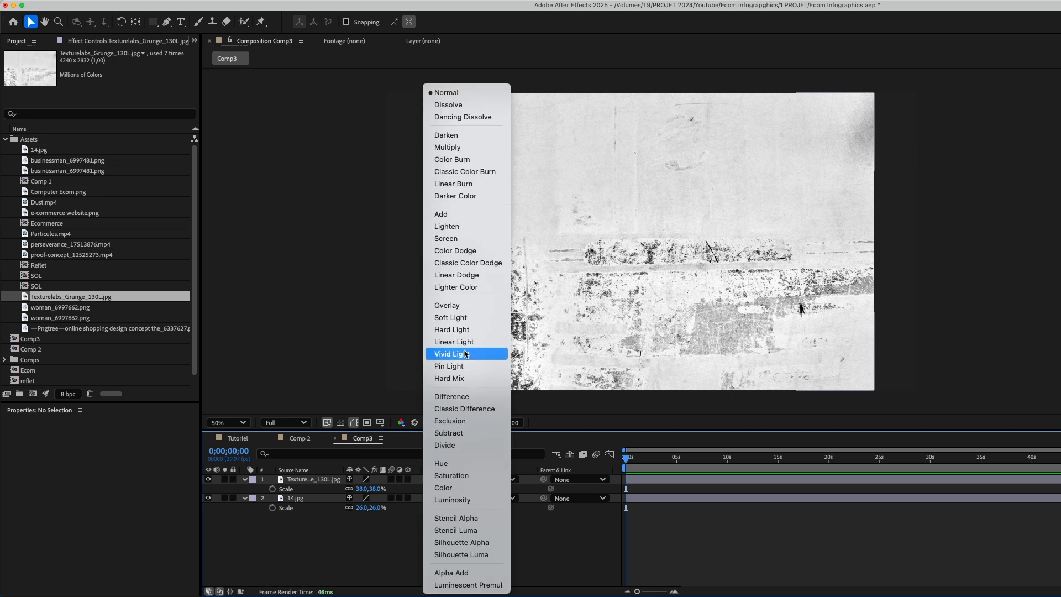
{"action": "left_click", "coordinate": [447, 147]}
{"action": "mouse_move", "coordinate": [362, 489]}
{"action": "left_mouse_down"}
{"action": "mouse_move", "coordinate": [376, 489]}
{"action": "mouse_move", "coordinate": [374, 508]}
{"action": "mouse_move", "coordinate": [377, 490]}
{"action": "left_mouse_up"}
{"action": "left_click", "coordinate": [360, 531]}
Apply the Motion Tile effect to the grunge texture layer.
{"action": "left_click", "coordinate": [310, 480]}
{"action": "key", "text": "space"}
{"action": "key", "text": "space"}
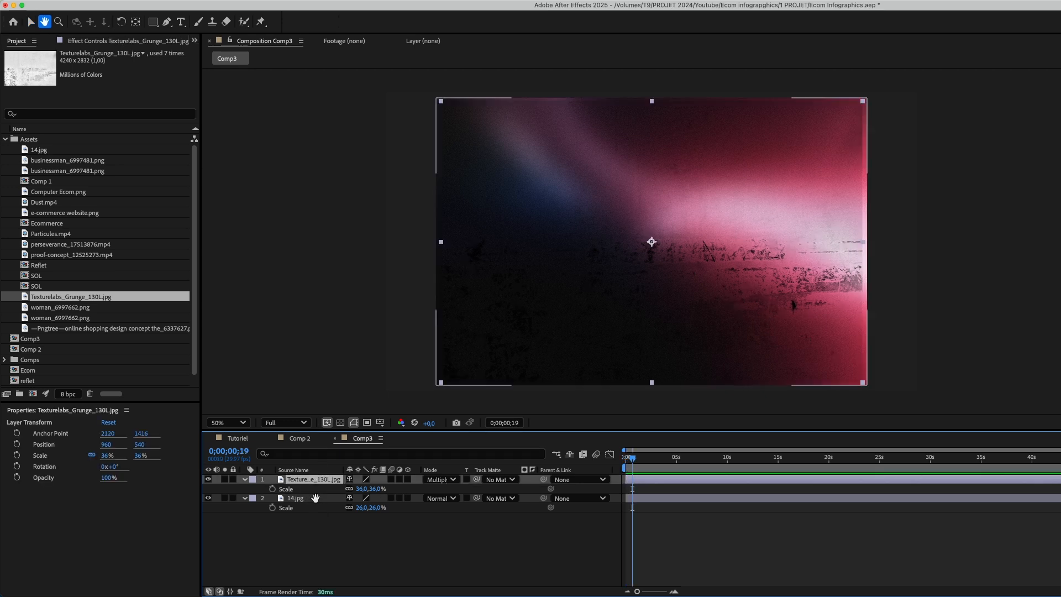
{"action": "key", "text": "Tab"}
{"action": "left_click", "coordinate": [318, 558]}
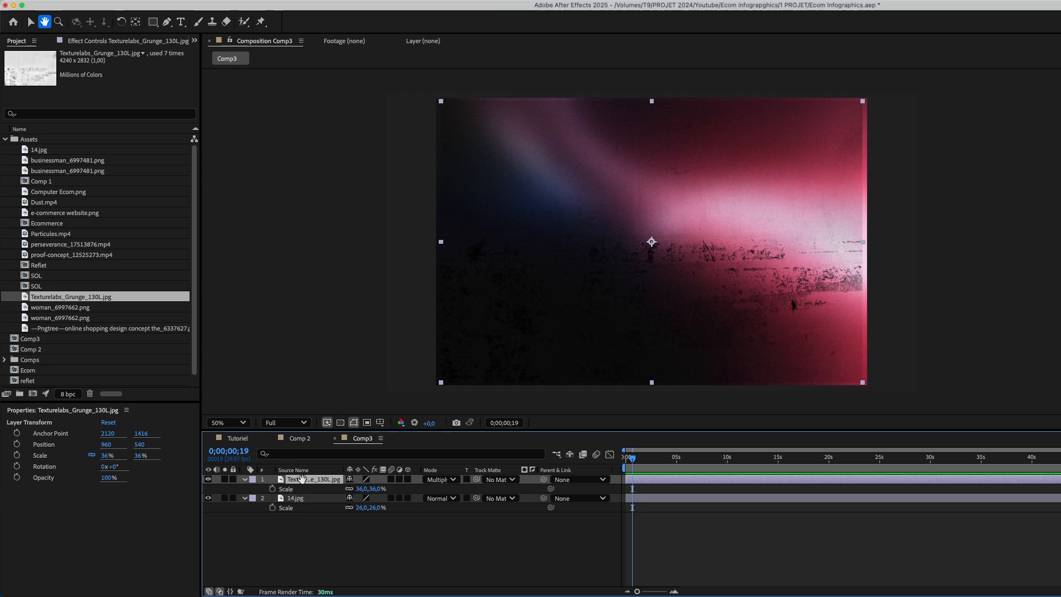
{"action": "key", "text": "v"}
{"action": "key", "text": "ctrl+space"}
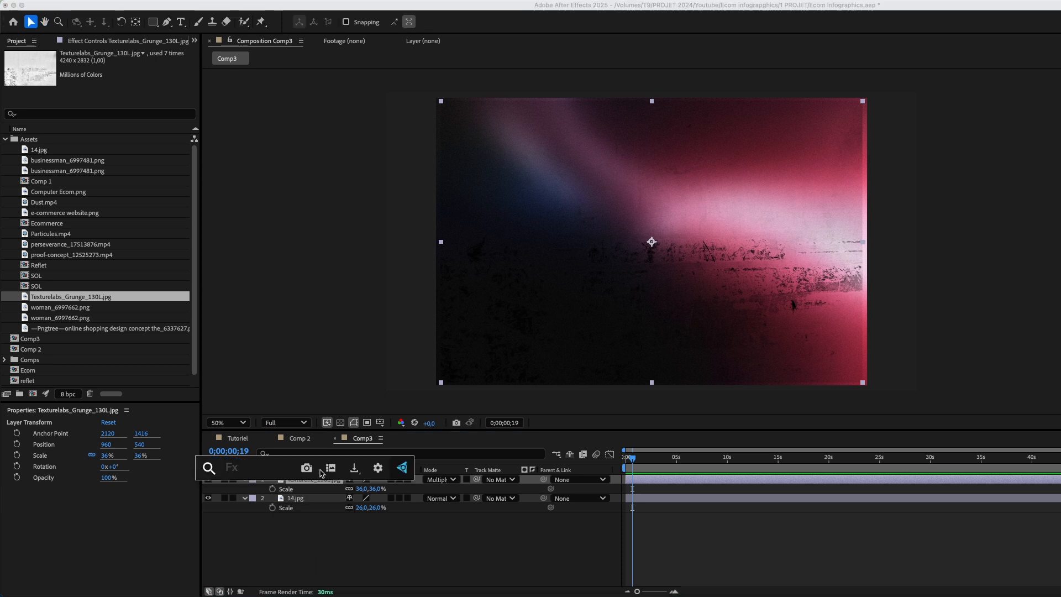
{"action": "type", "text": "moti"}
{"action": "left_click", "coordinate": [305, 480]}
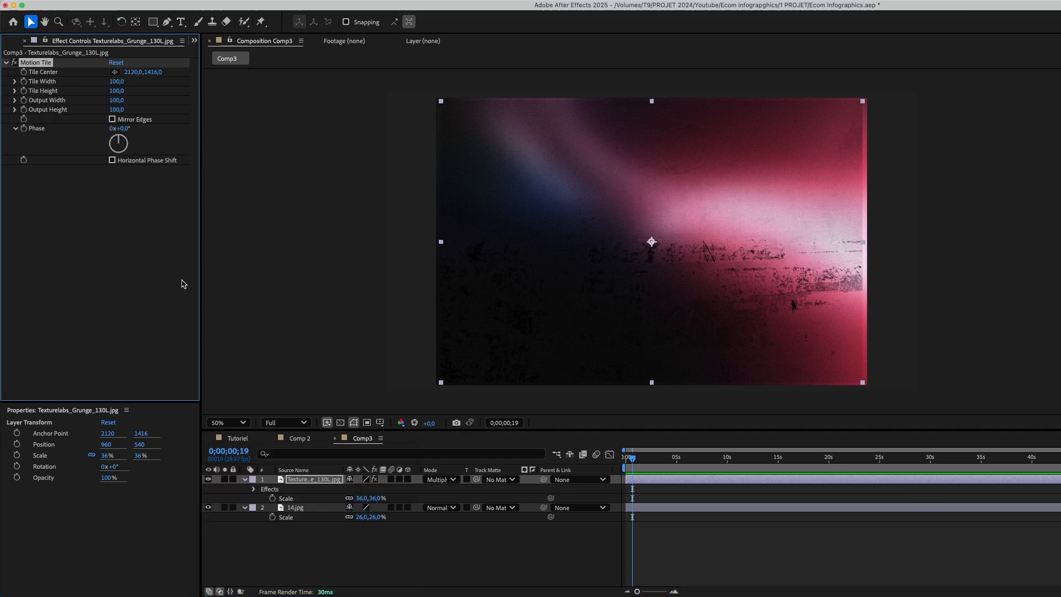
Set the Motion Tile output width and output height to 300 and enable Mirror Edges on the texture layer.
{"action": "left_click", "coordinate": [117, 101]}
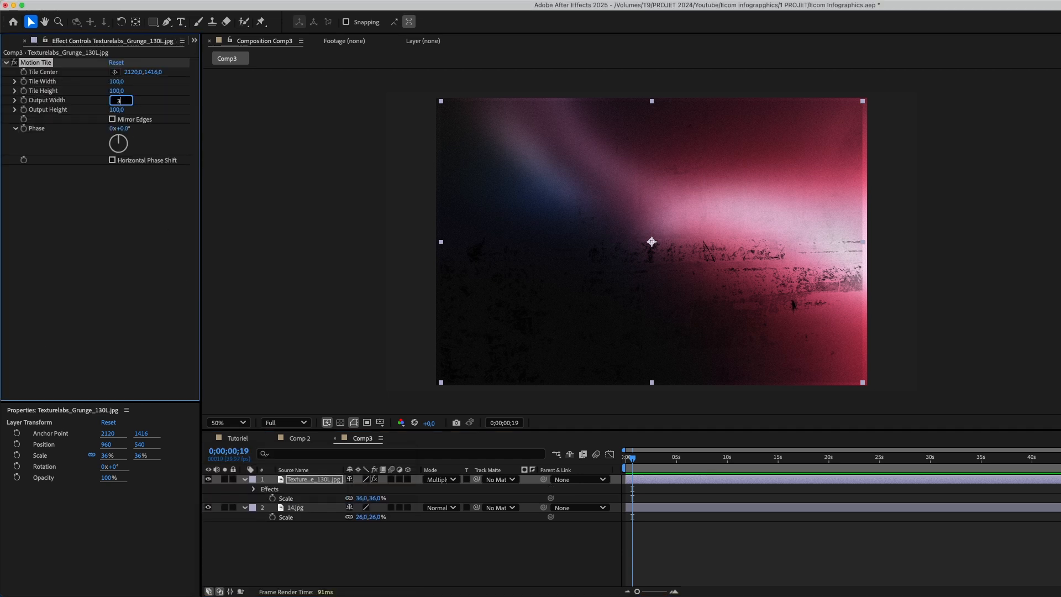
{"action": "key", "text": "Return"}
{"action": "left_click", "coordinate": [115, 109]}
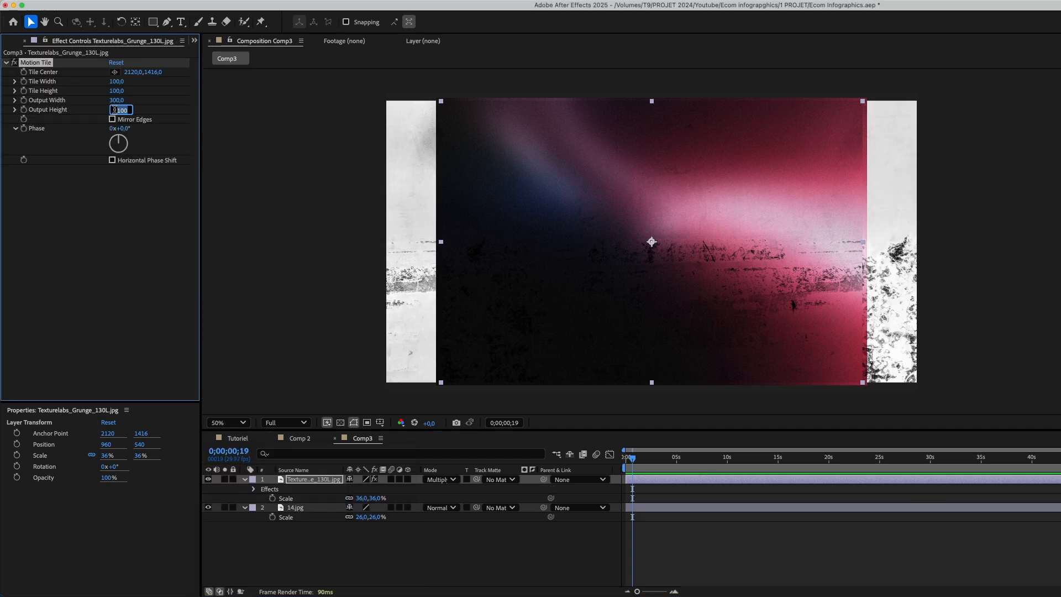
{"action": "type", "text": "300"}
{"action": "key", "text": "Return"}
{"action": "left_click", "coordinate": [112, 119]}
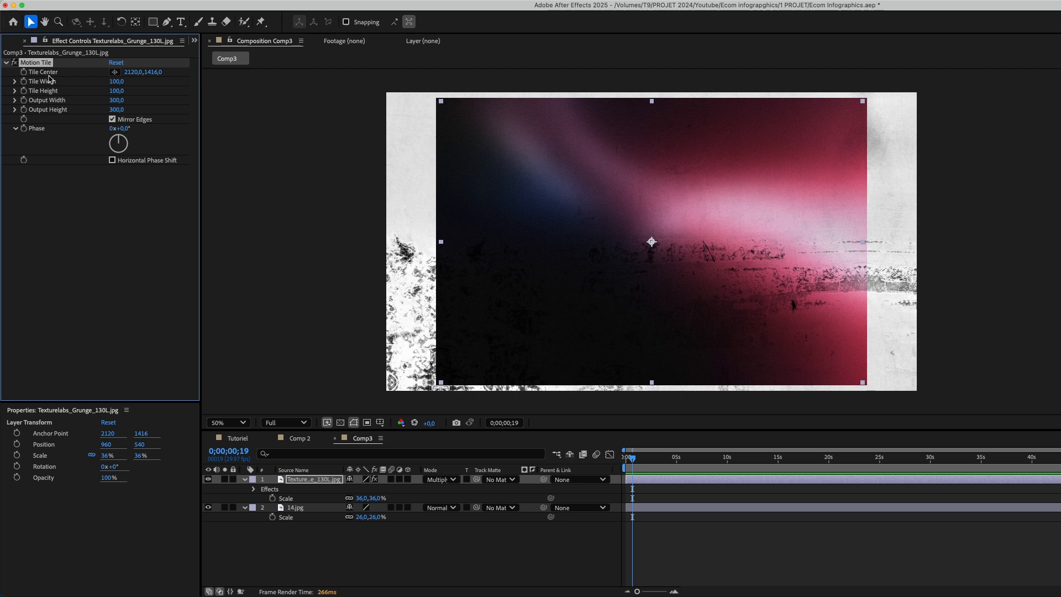
Paste the configured Motion Tile effect onto the 14.jpg layer and collapse the properties of both layers.
{"action": "left_click", "coordinate": [311, 507]}
{"action": "key", "text": "ctrl+v"}
{"action": "left_click", "coordinate": [336, 546]}
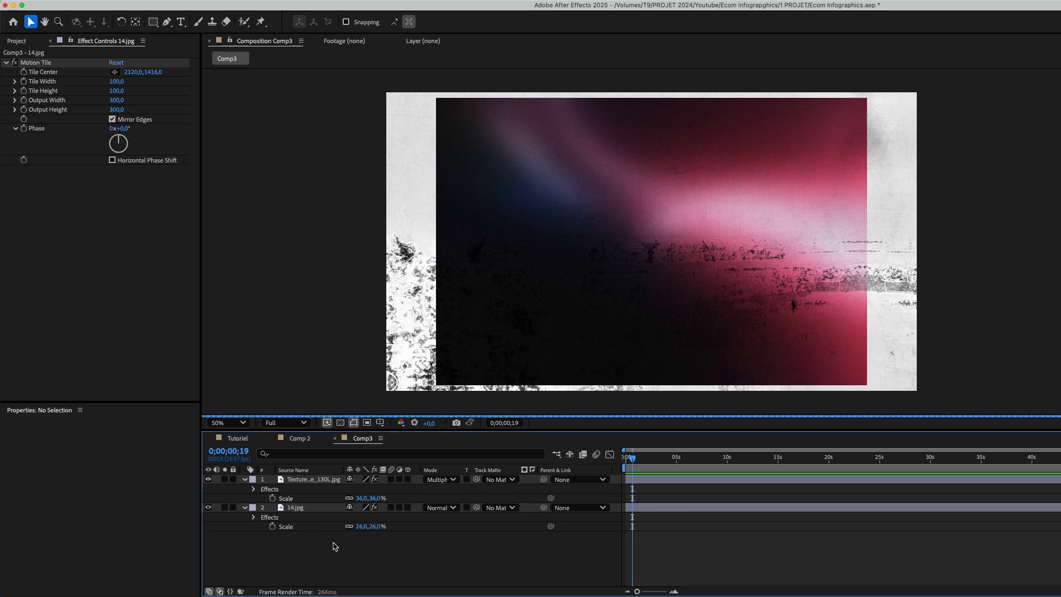
{"action": "left_click", "coordinate": [250, 490]}
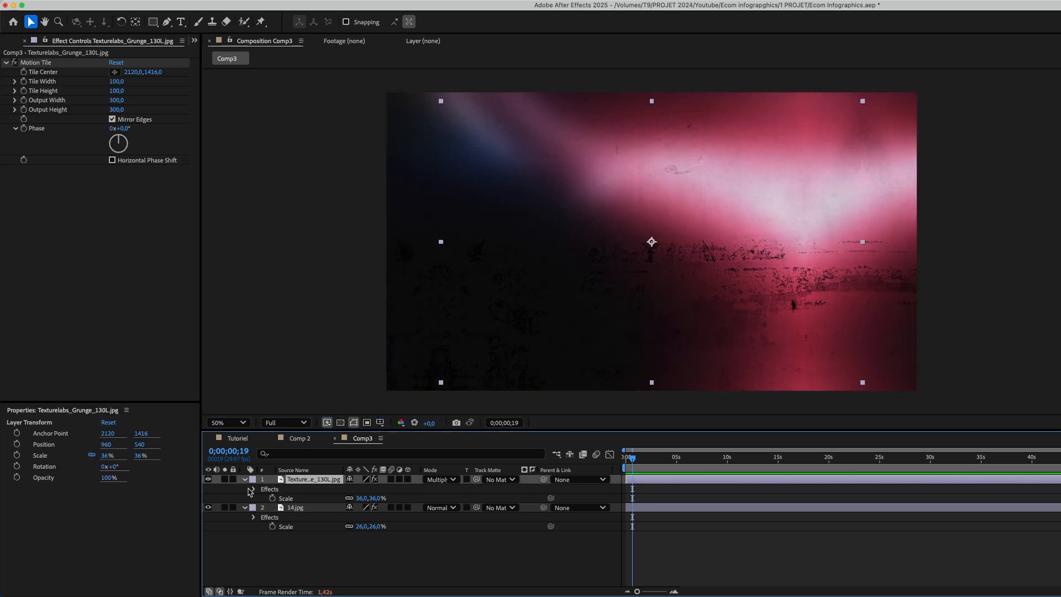
{"action": "left_click", "coordinate": [242, 485]}
{"action": "left_click", "coordinate": [244, 479]}
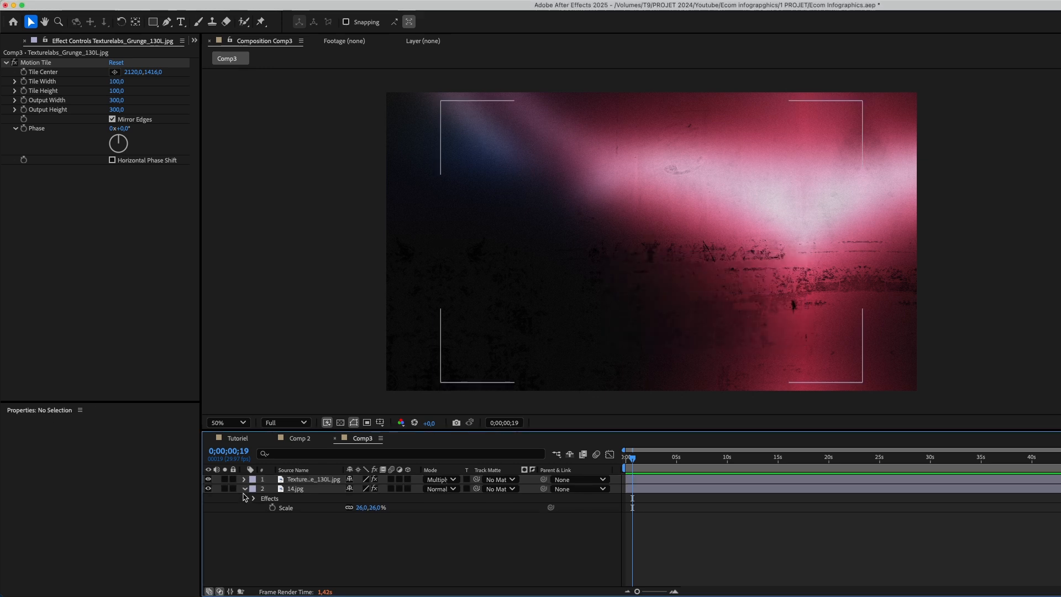
{"action": "left_click", "coordinate": [245, 490]}
Pre-compose the texture and 14.jpg layers into a composition named Mur, moving all attributes into it.
{"action": "left_click", "coordinate": [303, 491]}
{"action": "left_click", "coordinate": [305, 480], "text": "shift"}
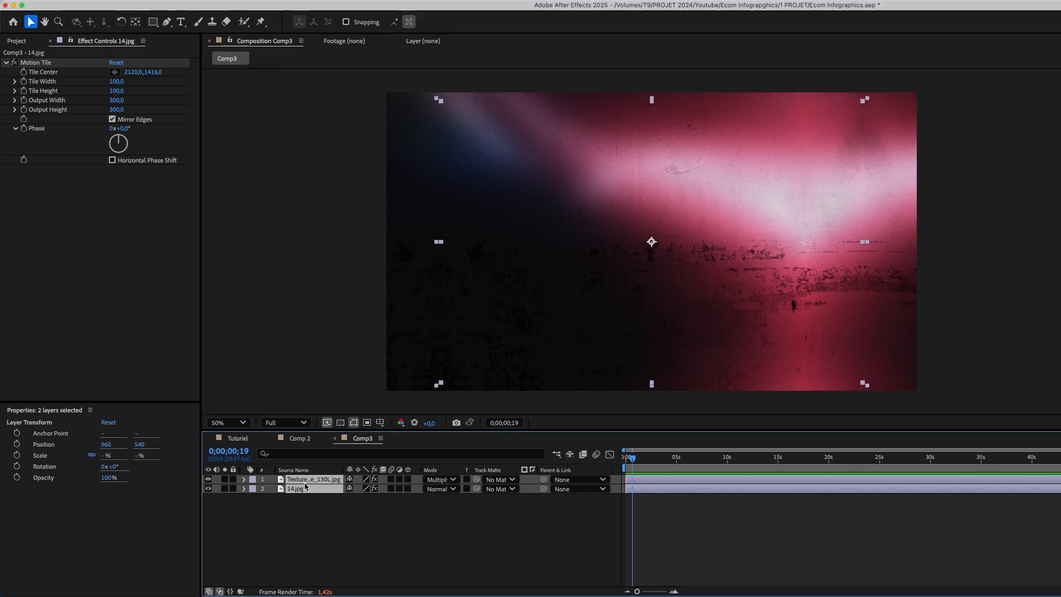
{"action": "right_click", "coordinate": [305, 486]}
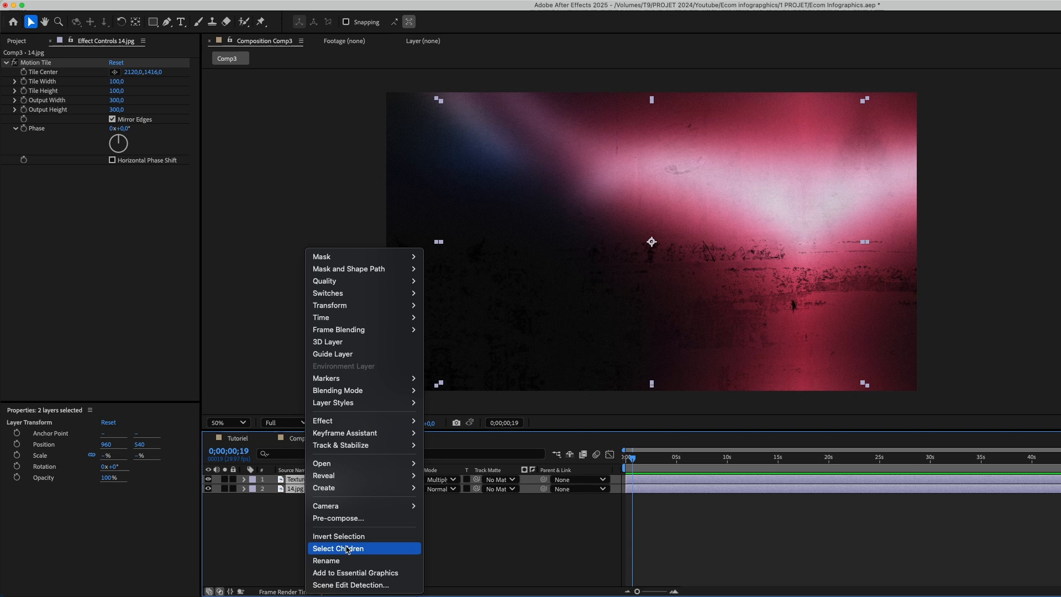
{"action": "left_click", "coordinate": [334, 513]}
{"action": "key", "text": "BackSpace"}
{"action": "type", "text": "Mu"}
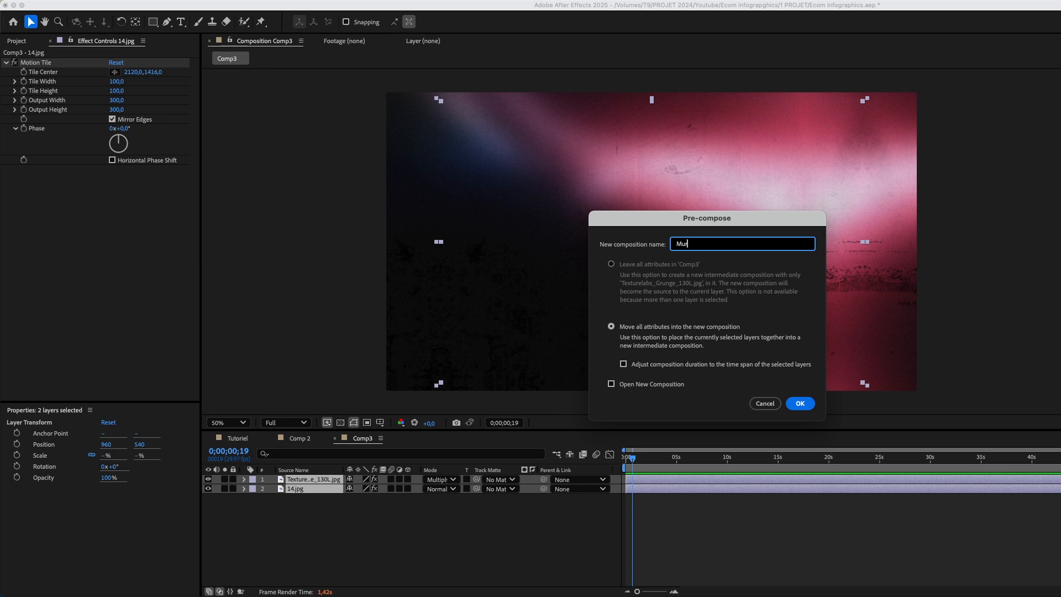
{"action": "type", "text": "r"}
{"action": "left_click", "coordinate": [800, 403]}
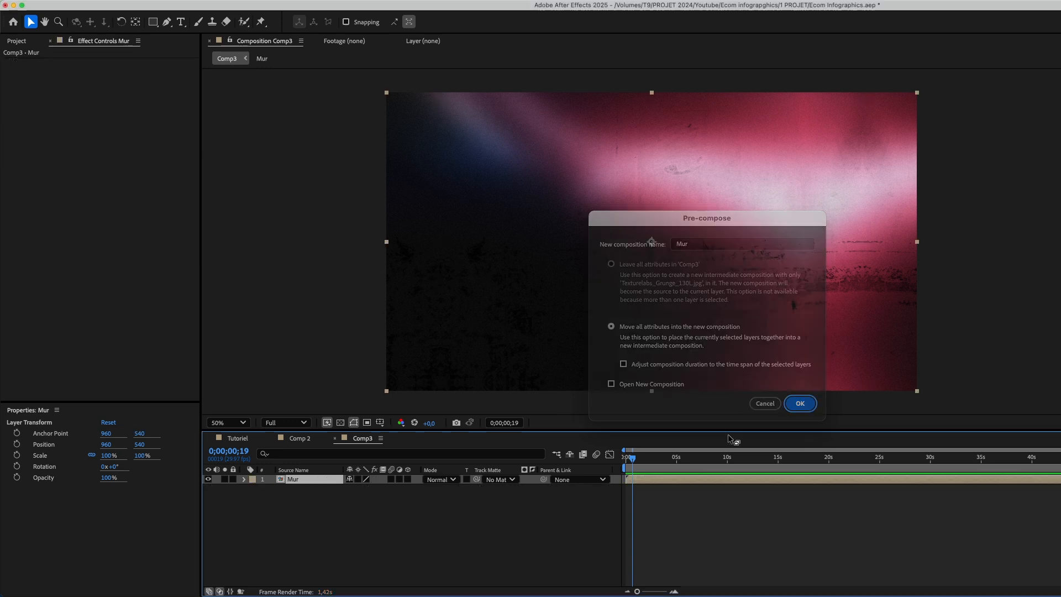
Make the Mur layer 3D and paste the Motion Tile effect with 300 output size and mirrored edges onto it.
{"action": "left_click", "coordinate": [408, 480]}
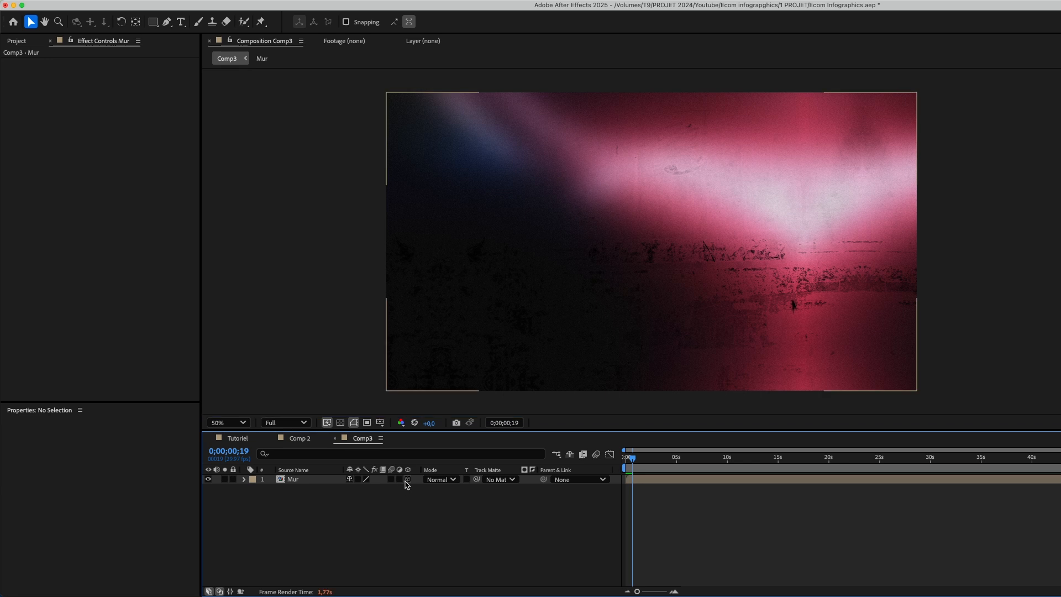
{"action": "left_click", "coordinate": [323, 484]}
{"action": "key", "text": "space"}
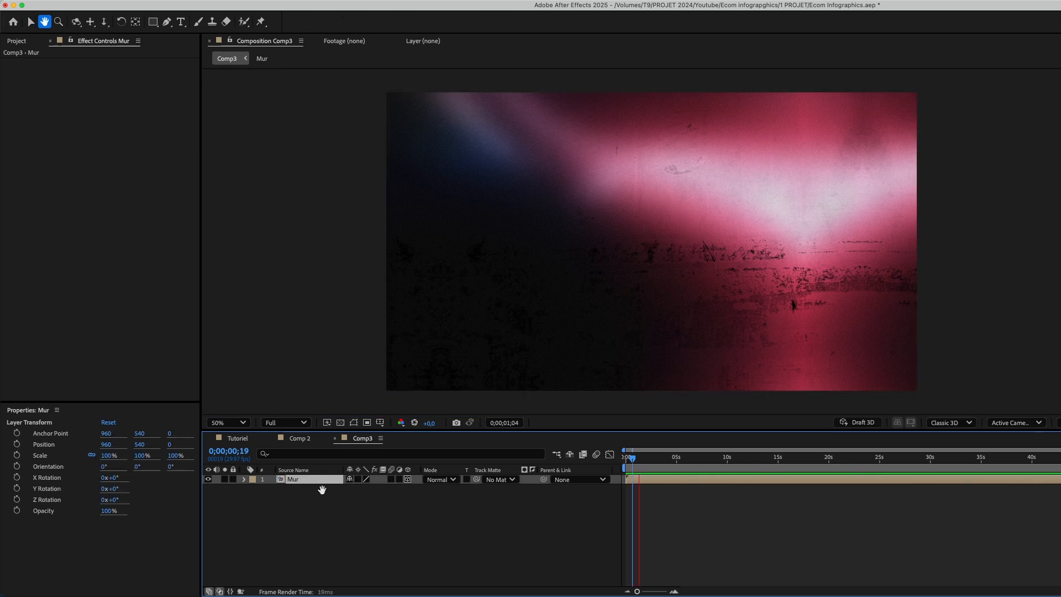
{"action": "key", "text": "space"}
{"action": "key", "text": "ctrl+space"}
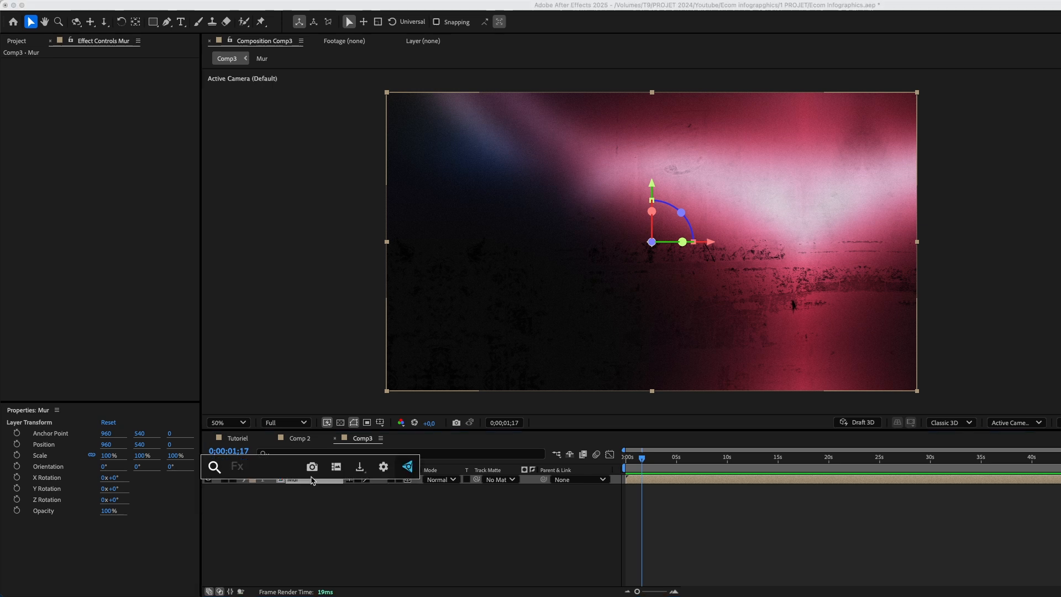
{"action": "type", "text": "mto"}
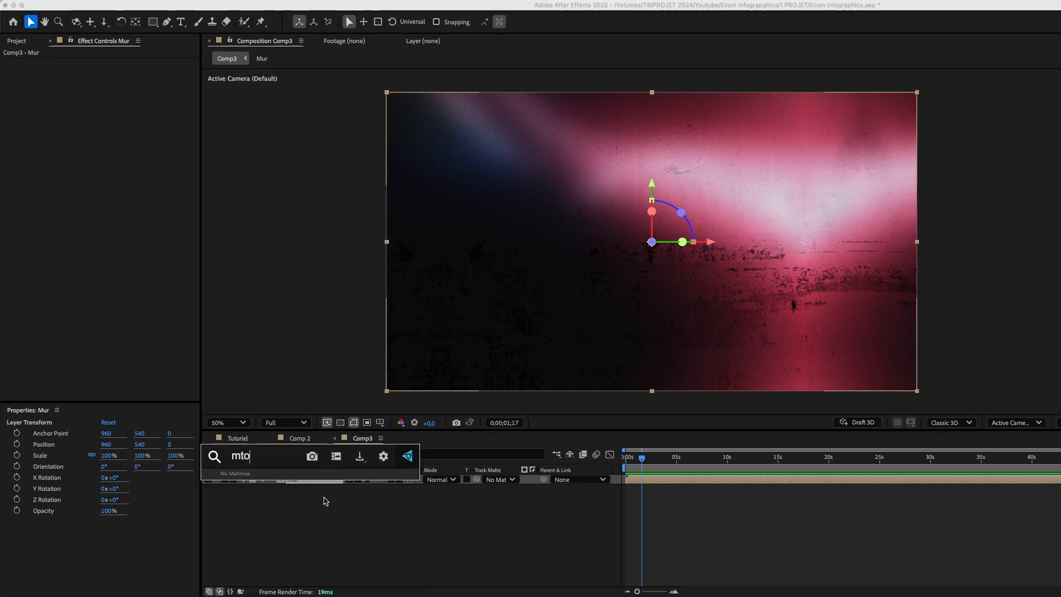
{"action": "left_click", "coordinate": [324, 497]}
{"action": "left_click", "coordinate": [315, 482]}
{"action": "key", "text": "super+v"}
{"action": "left_click", "coordinate": [316, 518]}
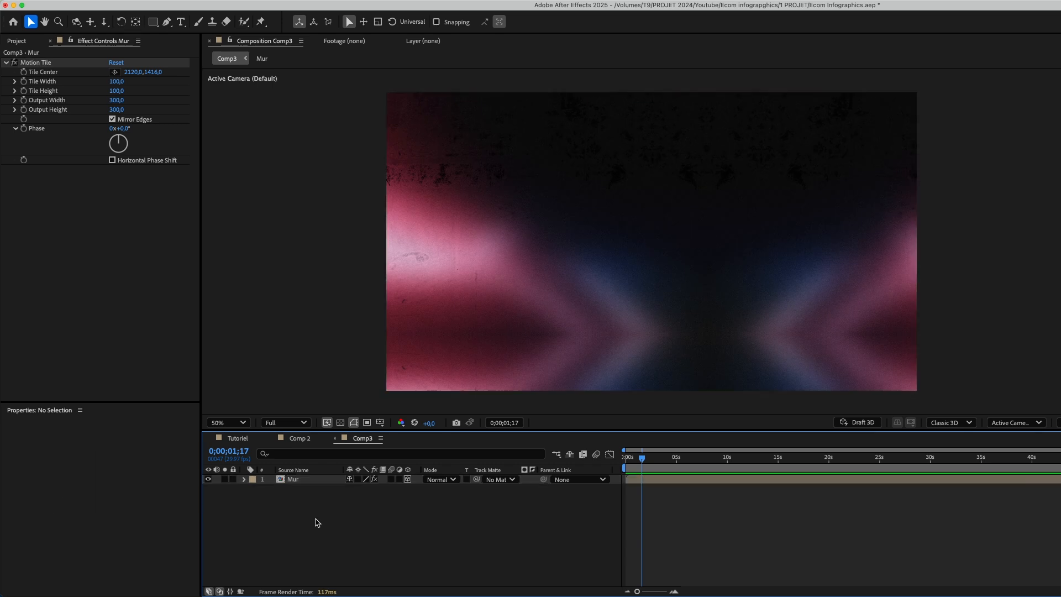
With no layer selected, draw a rectangle shape slightly inside the edges of the composition frame.
{"action": "left_click", "coordinate": [316, 481]}
{"action": "left_click", "coordinate": [323, 518]}
{"action": "left_click", "coordinate": [152, 21]}
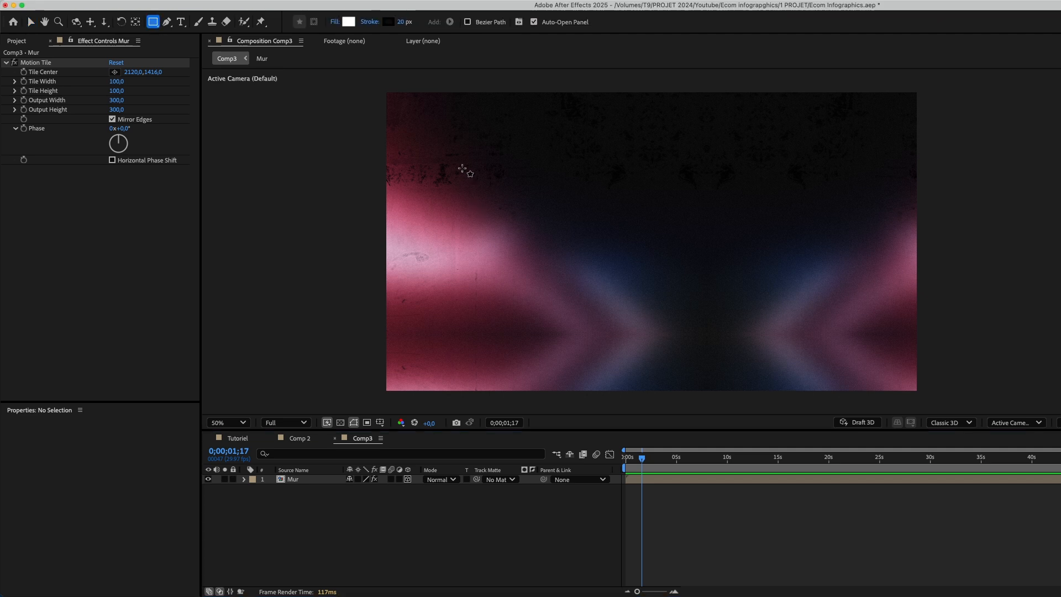
{"action": "left_click_drag", "start_coordinate": [395, 100], "coordinate": [909, 386]}
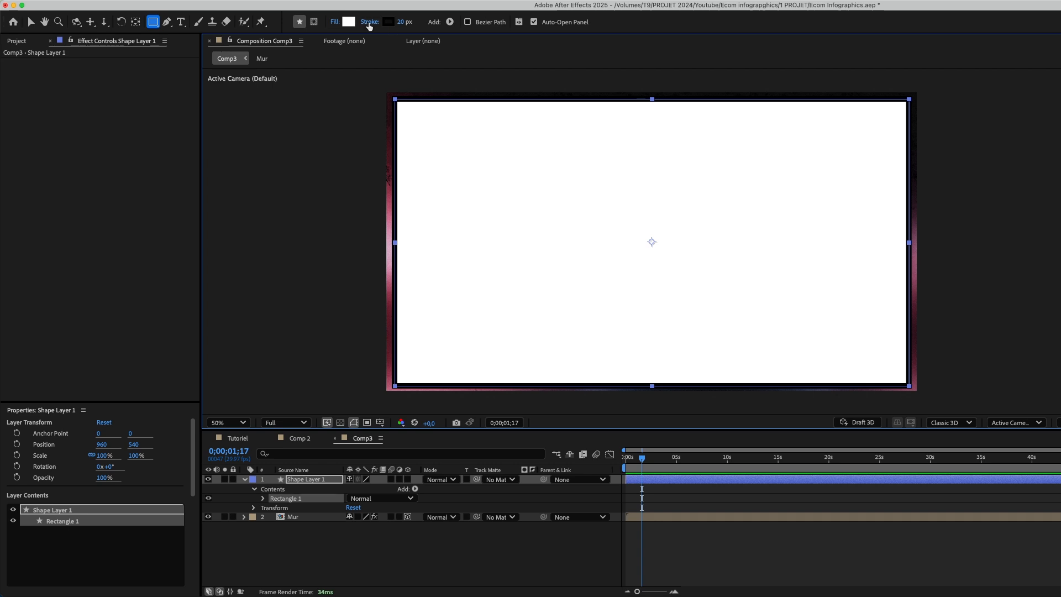
Remove the rectangle's stroke by setting it to None, and turn the shape layer into an adjustment layer.
{"action": "left_click", "coordinate": [389, 23]}
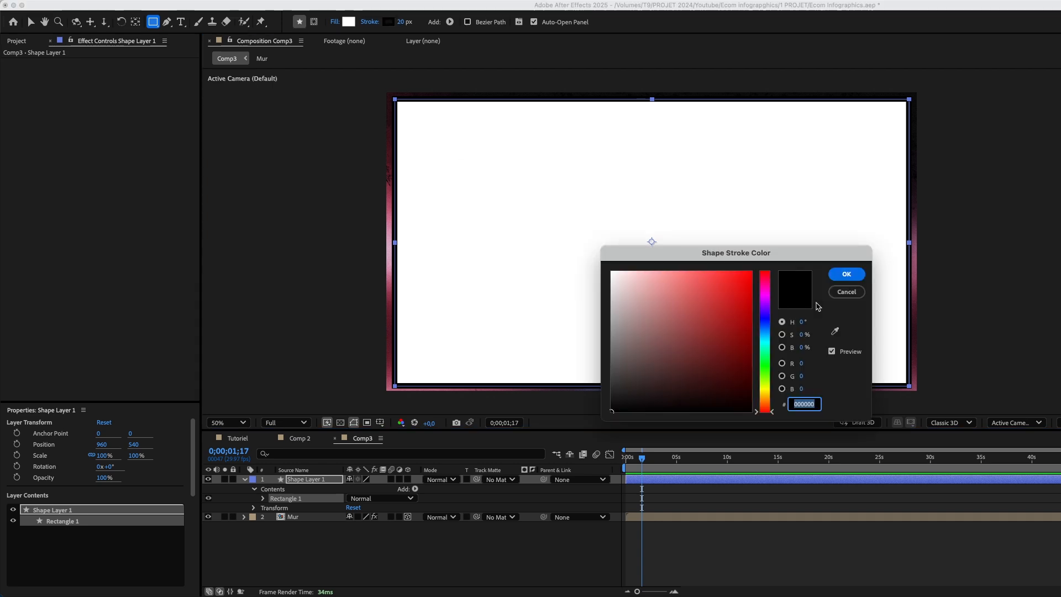
{"action": "left_click", "coordinate": [847, 292]}
{"action": "left_click", "coordinate": [370, 22]}
{"action": "left_click", "coordinate": [656, 278]}
{"action": "left_click", "coordinate": [766, 340]}
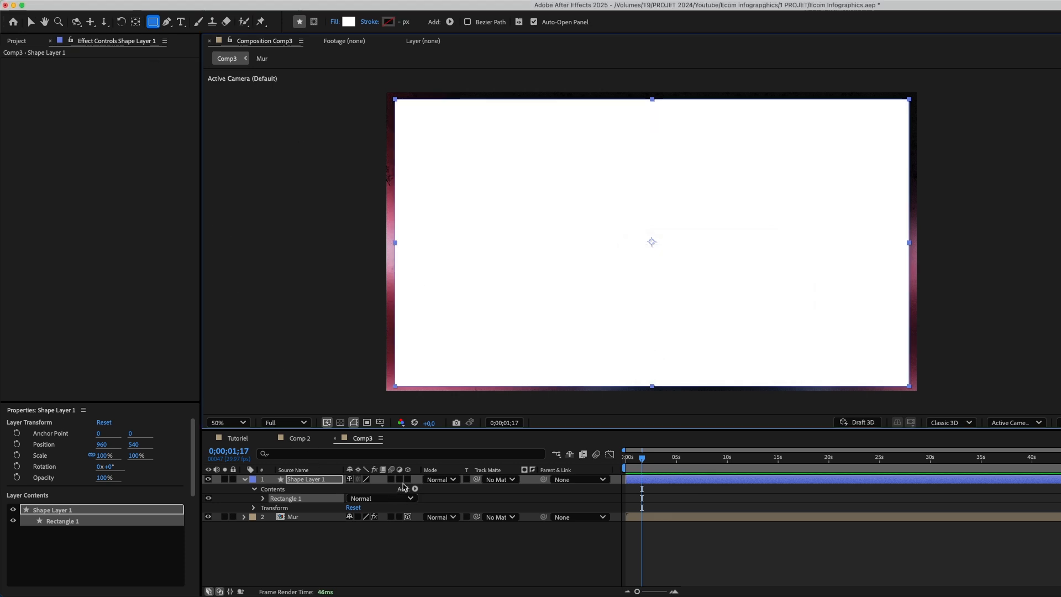
{"action": "left_click", "coordinate": [400, 479]}
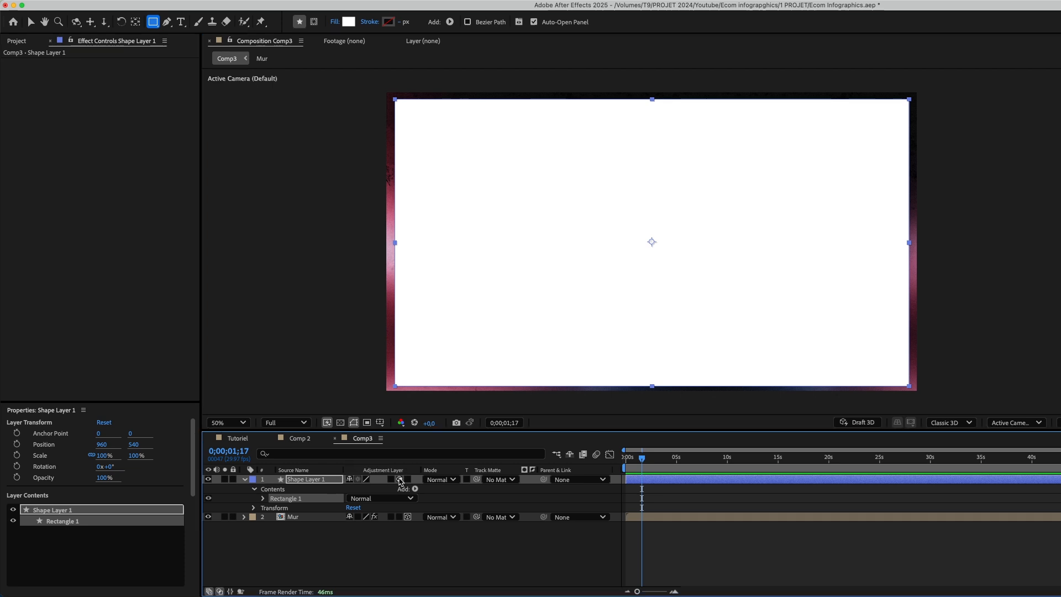
{"action": "left_click", "coordinate": [401, 479]}
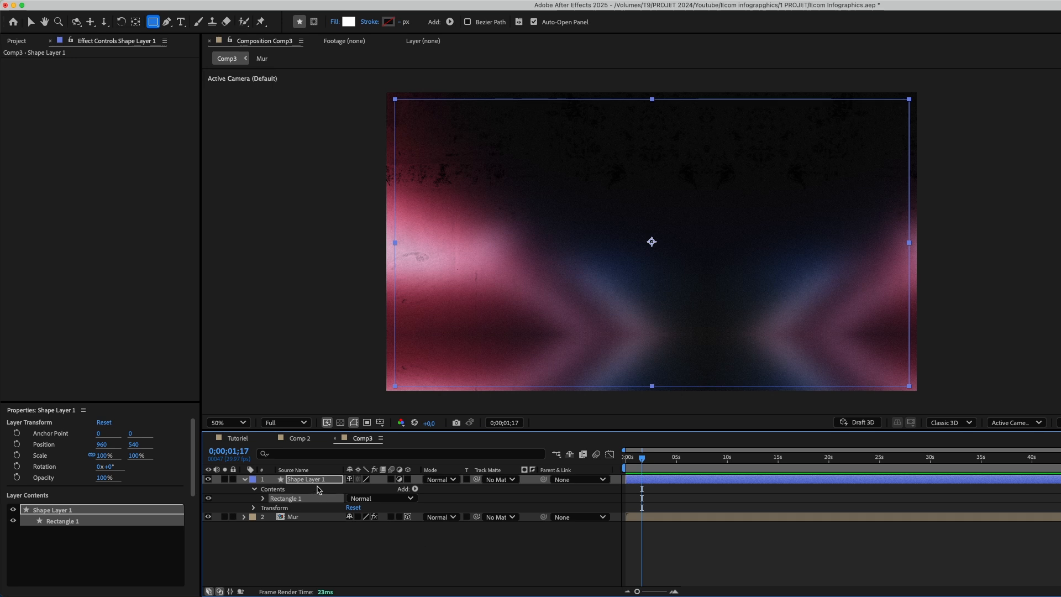
Apply Fast Box Blur to the rectangle shape layer with a blur radius of 10.
{"action": "key", "text": "ctrl+space"}
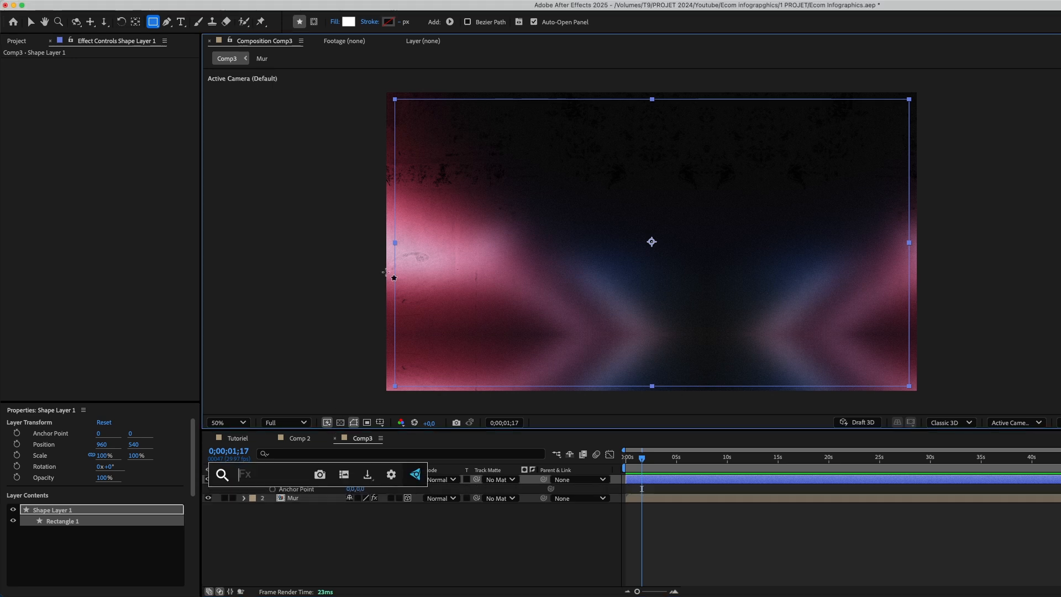
{"action": "type", "text": "fas"}
{"action": "left_click", "coordinate": [314, 442]}
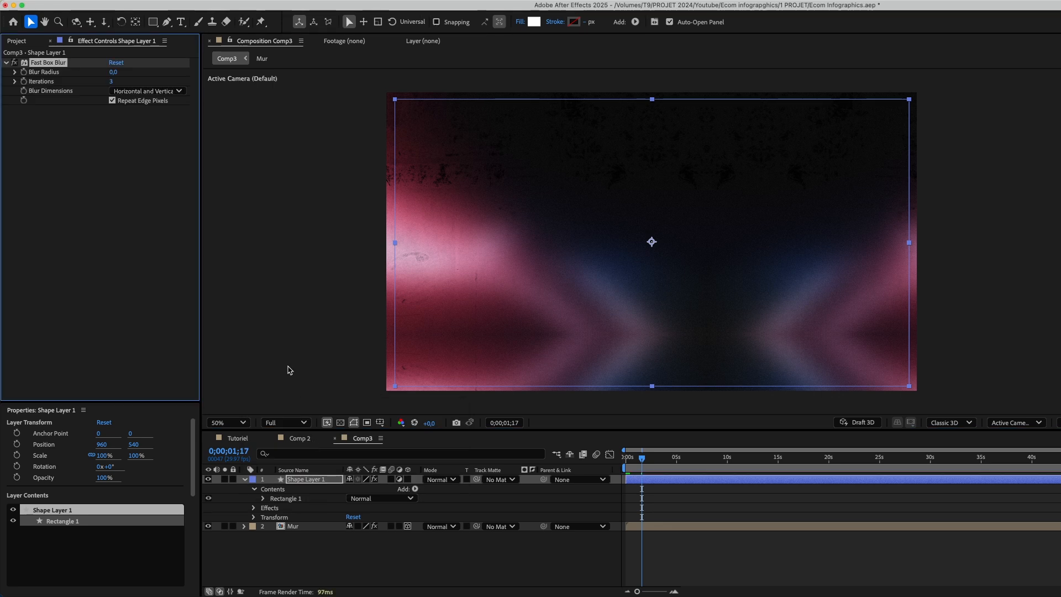
{"action": "mouse_move", "coordinate": [113, 71]}
{"action": "left_mouse_down"}
{"action": "mouse_move", "coordinate": [145, 74]}
{"action": "mouse_move", "coordinate": [116, 72]}
{"action": "left_mouse_up"}
{"action": "left_click", "coordinate": [116, 72]}
{"action": "key", "text": "Return"}
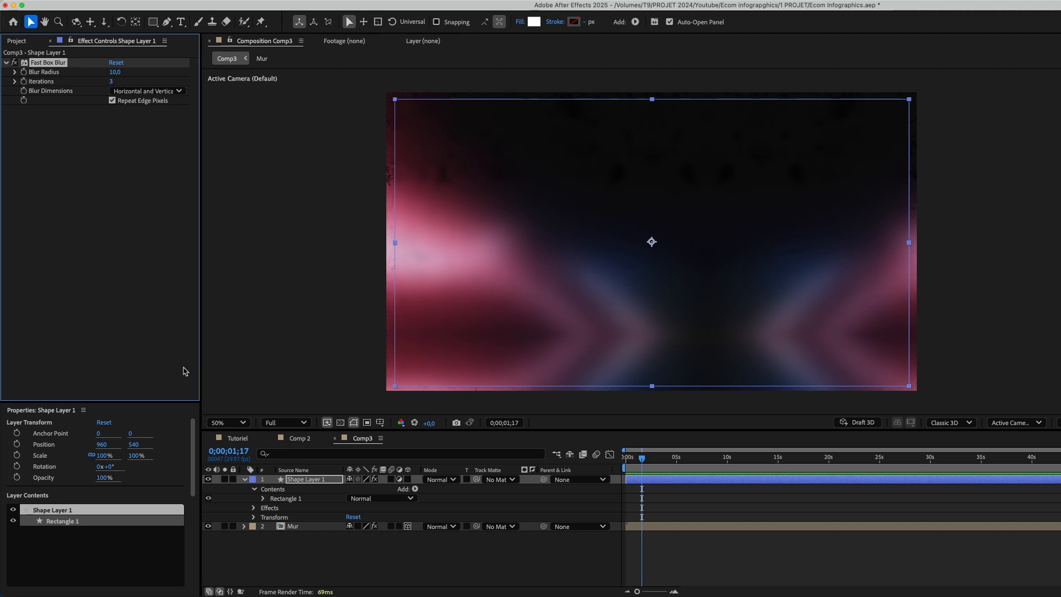
Make the rectangle shape layer 3D, reveal its position and rotation properties, and set X Rotation to 18°.
{"action": "left_click", "coordinate": [408, 479]}
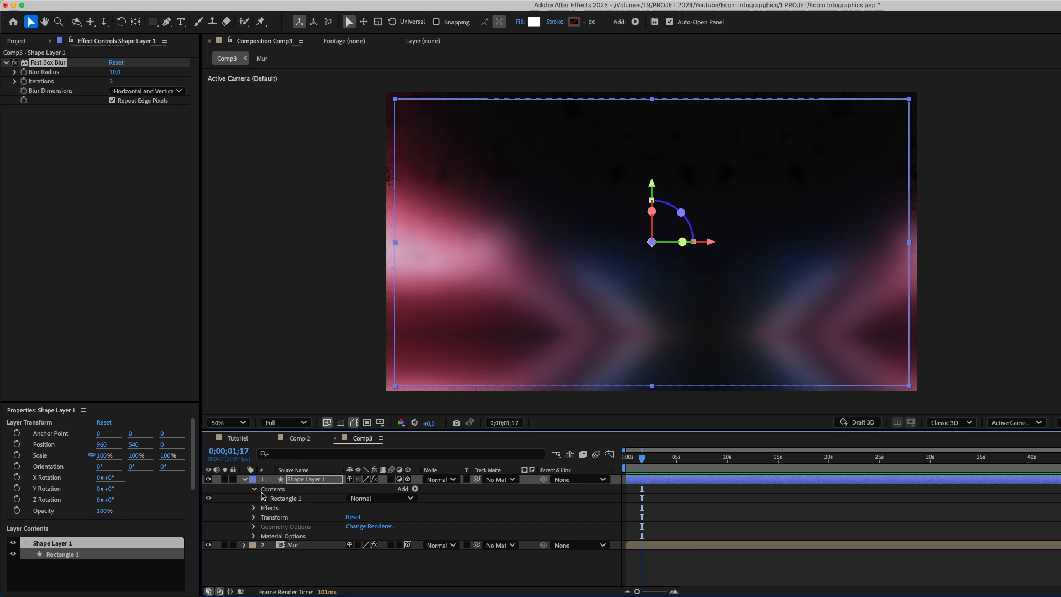
{"action": "key", "text": "p"}
{"action": "key", "text": "shift+r"}
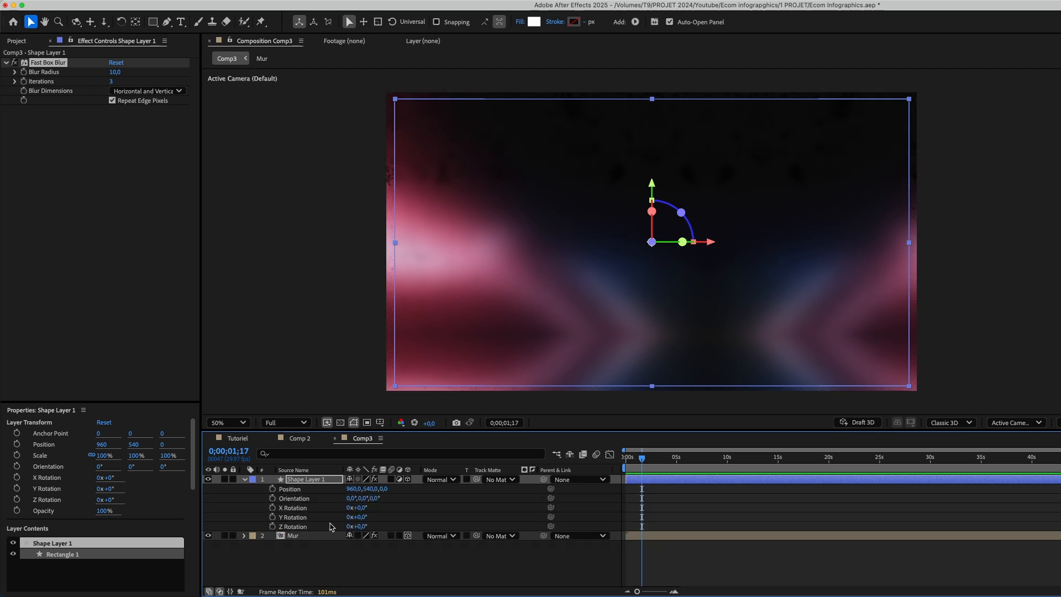
{"action": "left_click_drag", "start_coordinate": [364, 507], "coordinate": [377, 510]}
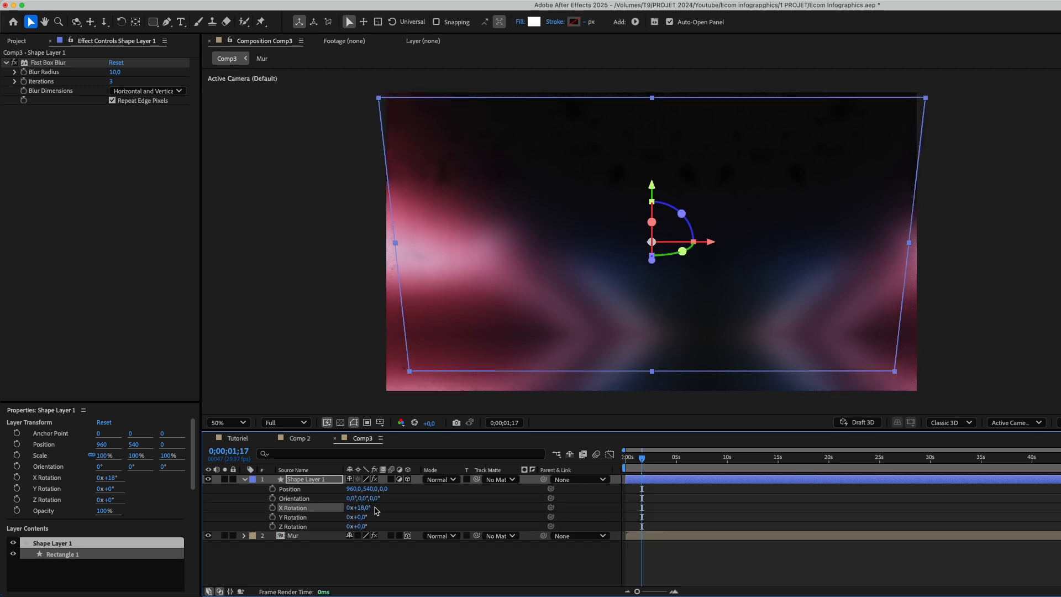
Undo the last X Rotation change on the rectangle shape layer and set its X Rotation to 90°.
{"action": "key", "text": "super+z"}
{"action": "left_click", "coordinate": [366, 508]}
{"action": "type", "text": "90"}
{"action": "key", "text": "Return"}
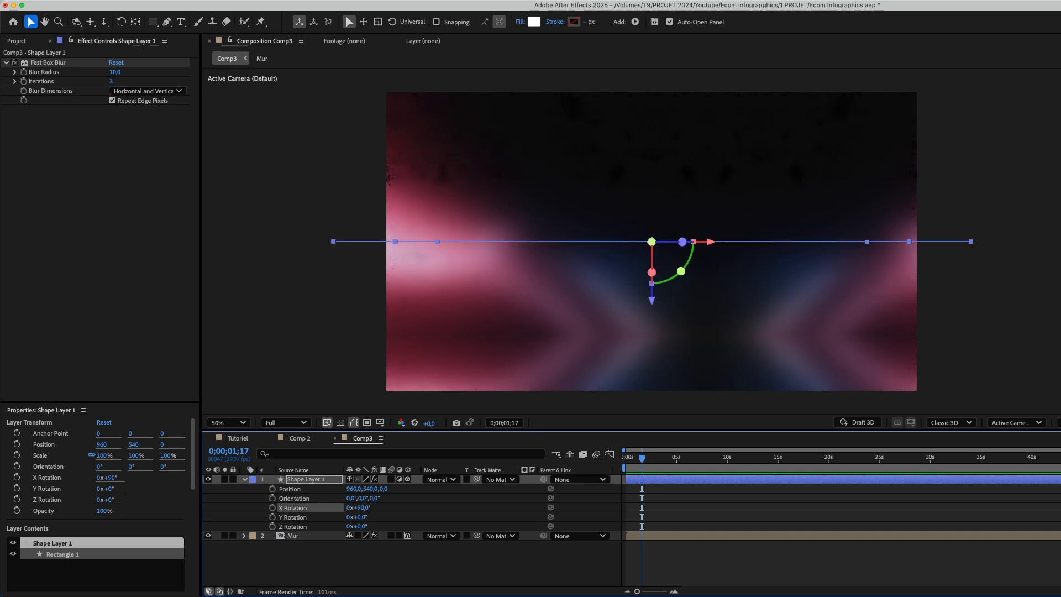
Lower the rectangle shape layer to a Y position of 860 and scale it up to 262%.
{"action": "left_click_drag", "start_coordinate": [375, 491], "coordinate": [524, 517]}
{"action": "key", "text": "s"}
{"action": "left_click_drag", "start_coordinate": [394, 491], "coordinate": [491, 499]}
{"action": "left_click", "coordinate": [741, 549]}
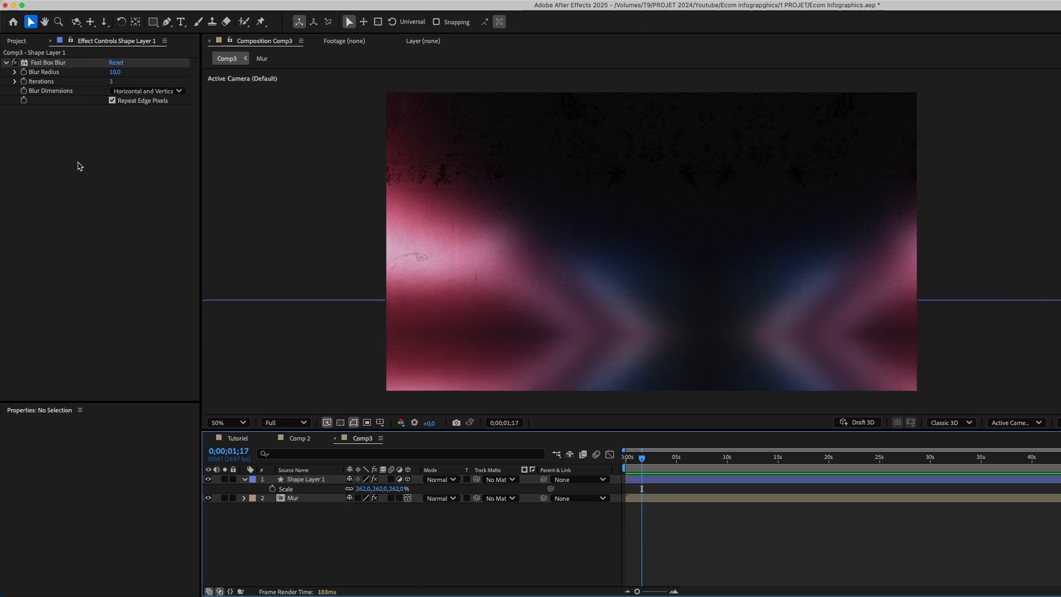
Find the Pngtree online shopping design concept image among the project assets and place it above Shape Layer 1 in Comp3.
{"action": "left_click", "coordinate": [17, 42]}
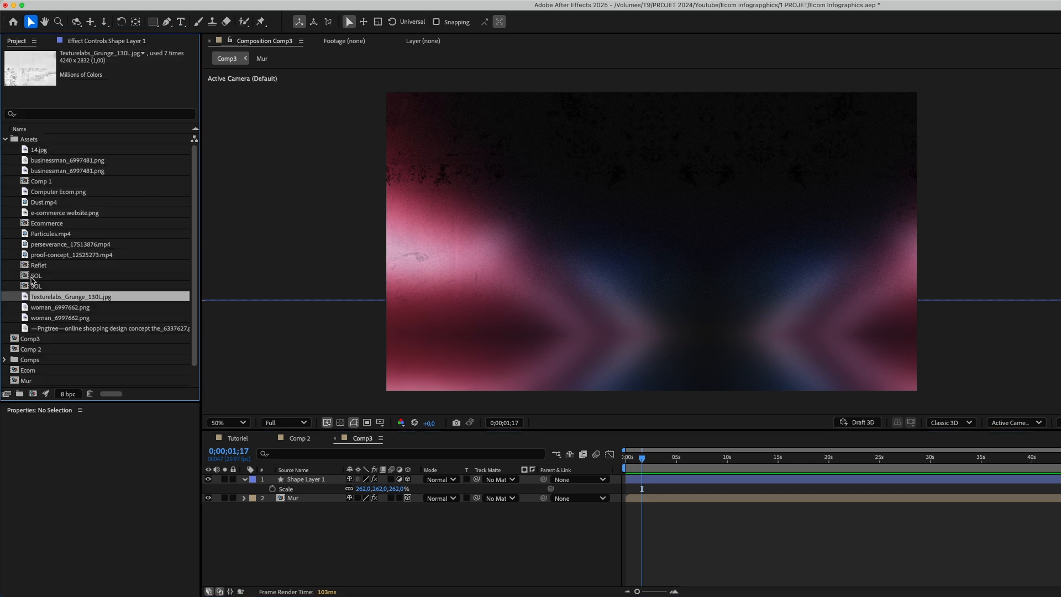
{"action": "left_click", "coordinate": [54, 214]}
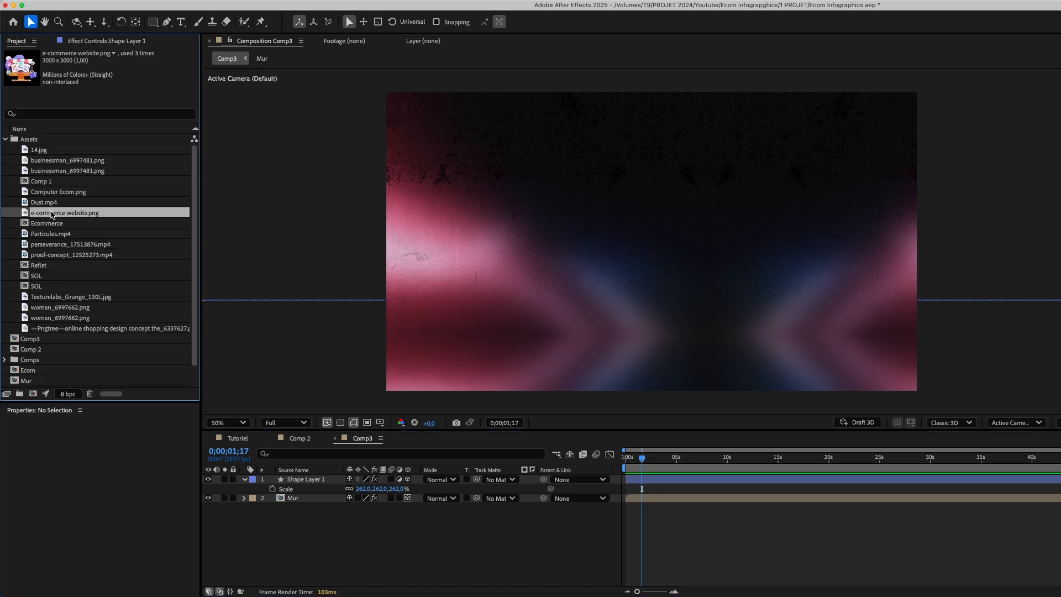
{"action": "left_click", "coordinate": [55, 193]}
{"action": "left_click", "coordinate": [55, 247]}
{"action": "left_click", "coordinate": [54, 256]}
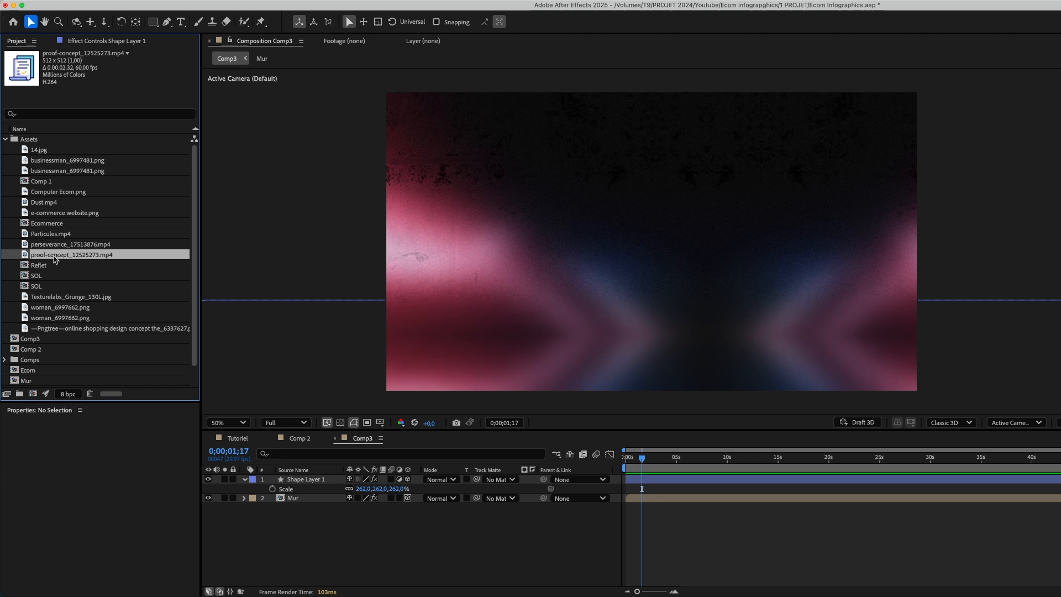
{"action": "left_click_drag", "start_coordinate": [68, 214], "coordinate": [86, 266]}
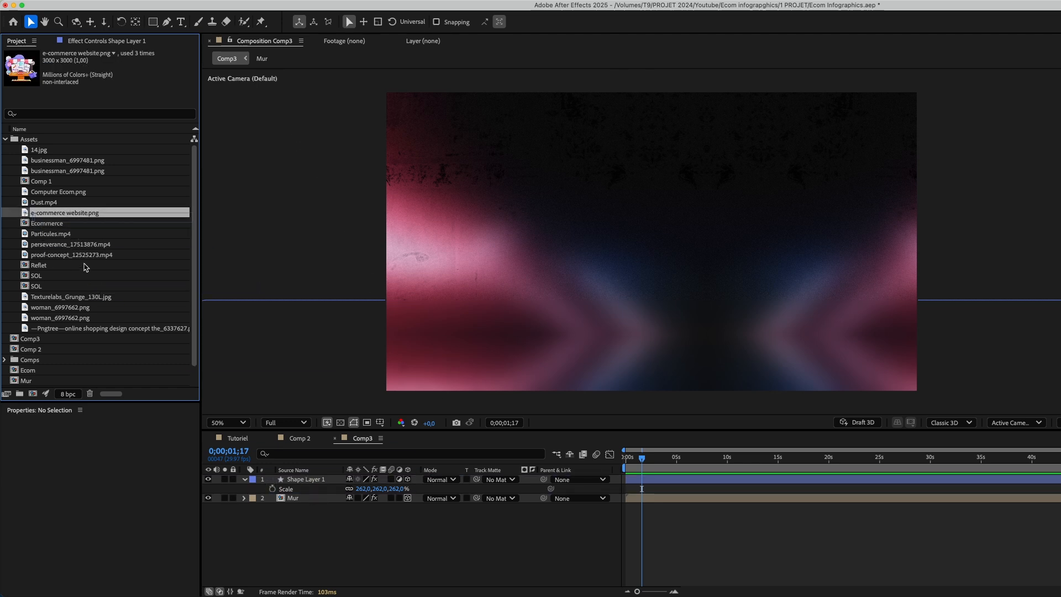
{"action": "left_click", "coordinate": [71, 329]}
{"action": "left_click_drag", "start_coordinate": [72, 330], "coordinate": [326, 481]}
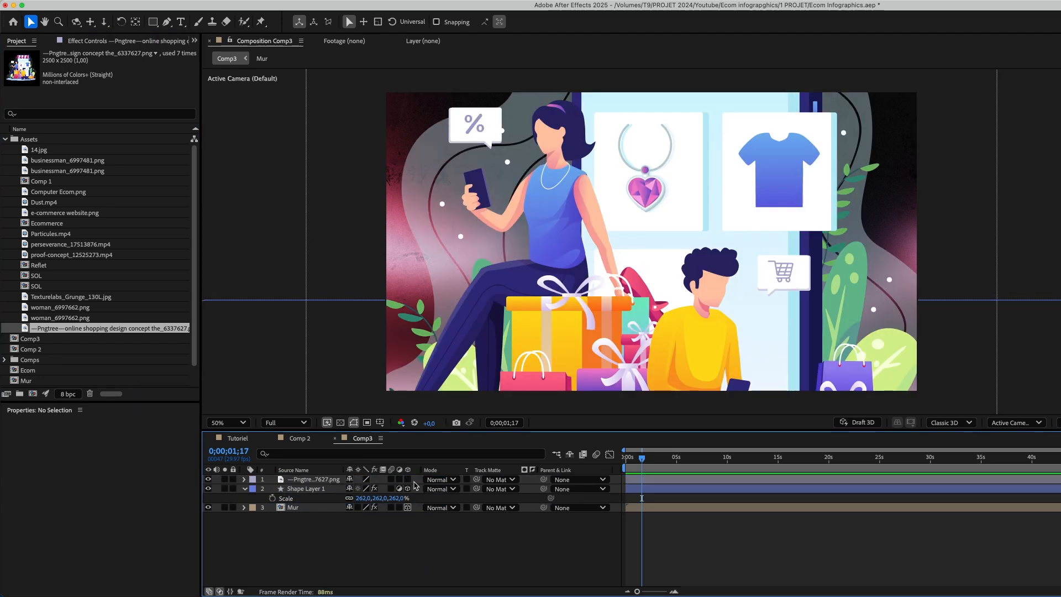
Make the online shopping illustration layer 3D and scale it down to 21%.
{"action": "left_click", "coordinate": [409, 480]}
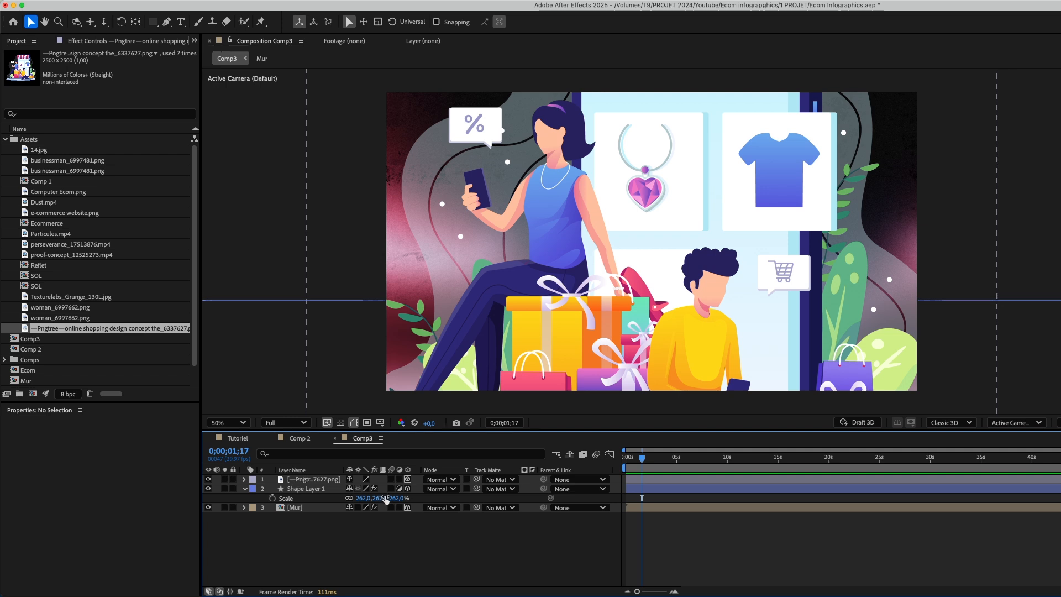
{"action": "key", "text": "s"}
{"action": "left_click_drag", "start_coordinate": [380, 488], "coordinate": [353, 498]}
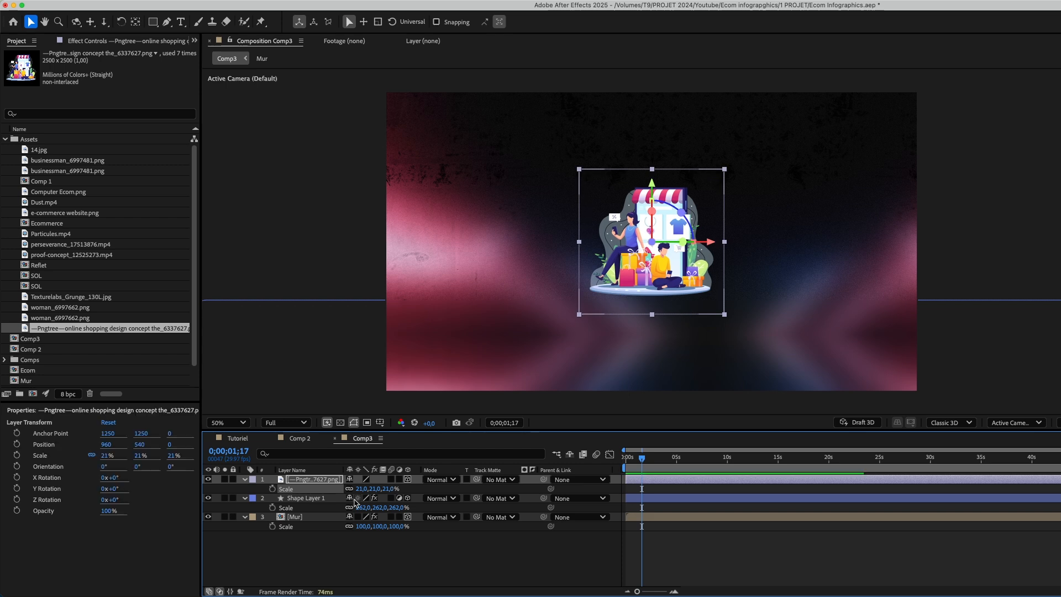
Reveal the illustration layer's position alongside its scale and lower it to a Y position of 686.
{"action": "key", "text": "shift+p"}
{"action": "left_click_drag", "start_coordinate": [369, 490], "coordinate": [428, 513]}
{"action": "left_click", "coordinate": [426, 559]}
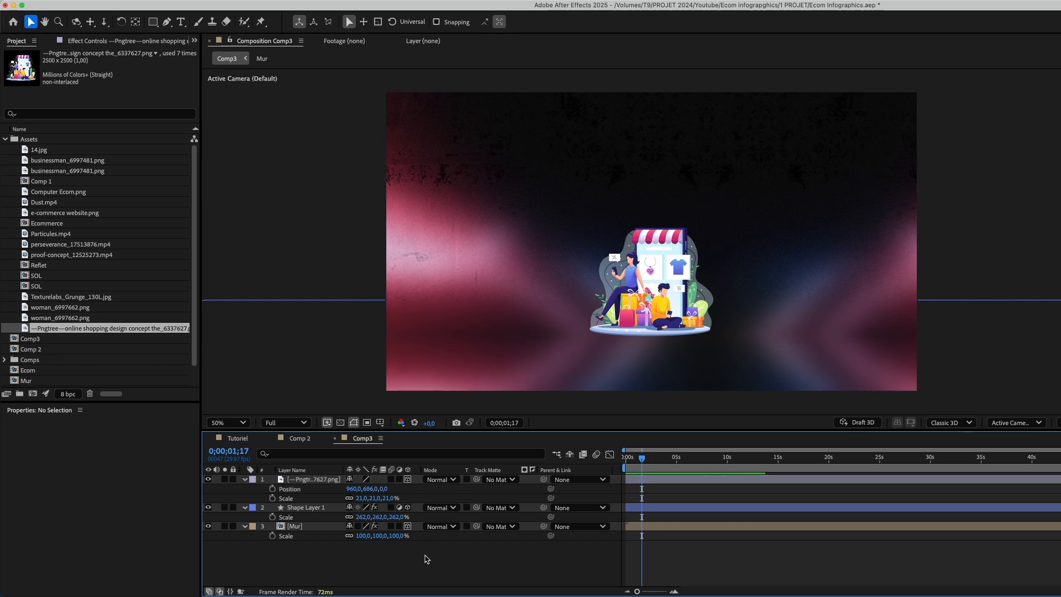
Move the illustration layer's anchor point straight down to just below the base of the artwork, at about Y 2221.
{"action": "left_click", "coordinate": [315, 480]}
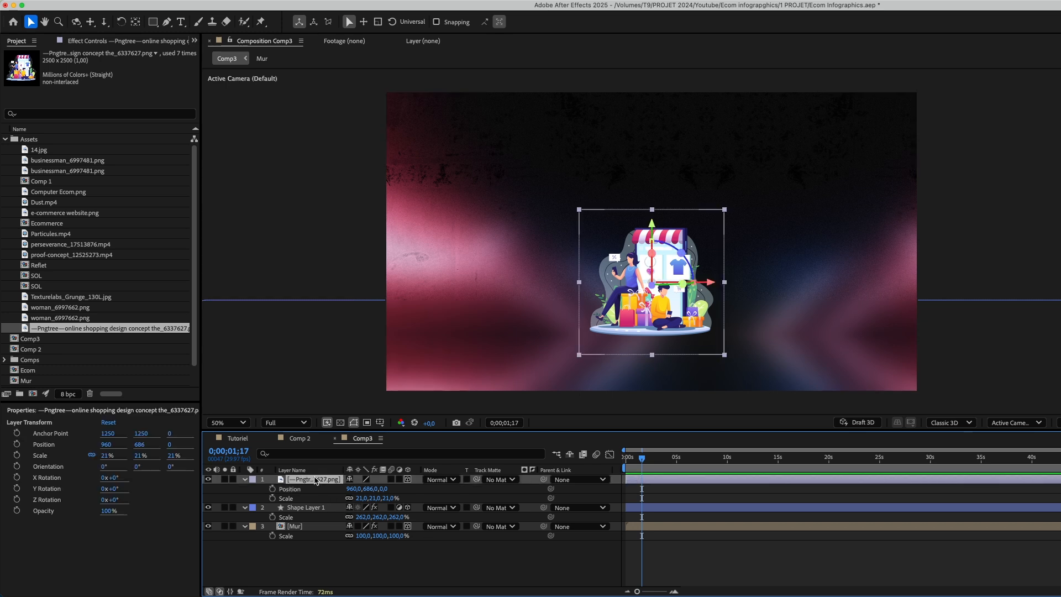
{"action": "key", "text": "y"}
{"action": "scroll", "coordinate": [649, 304], "scroll_direction": "up", "scroll_amount": 2}
{"action": "scroll", "coordinate": [650, 303], "scroll_direction": "down", "scroll_amount": 2}
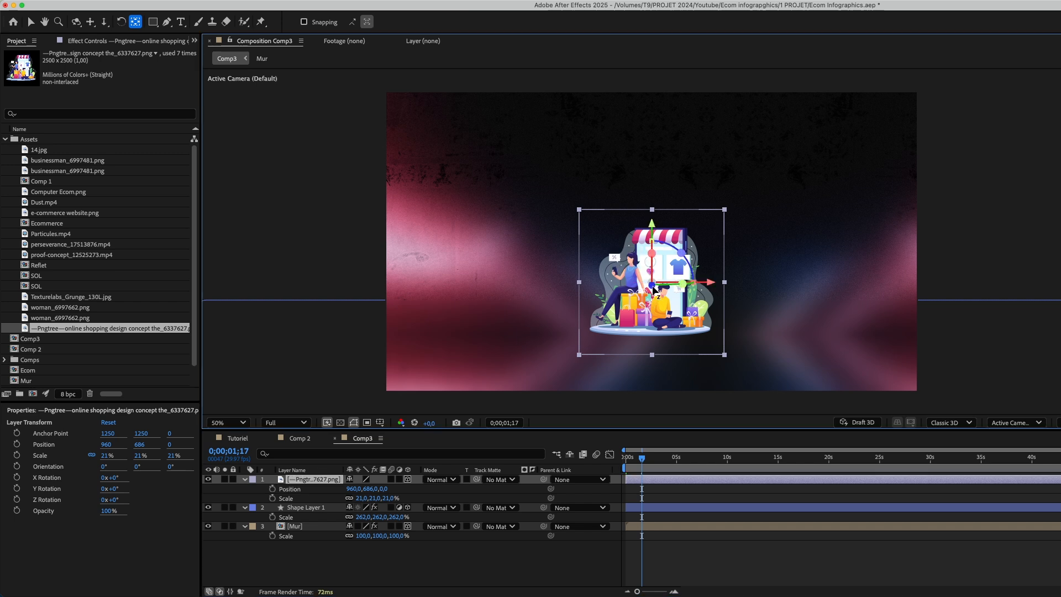
{"action": "left_click_drag", "start_coordinate": [653, 283], "coordinate": [653, 339]}
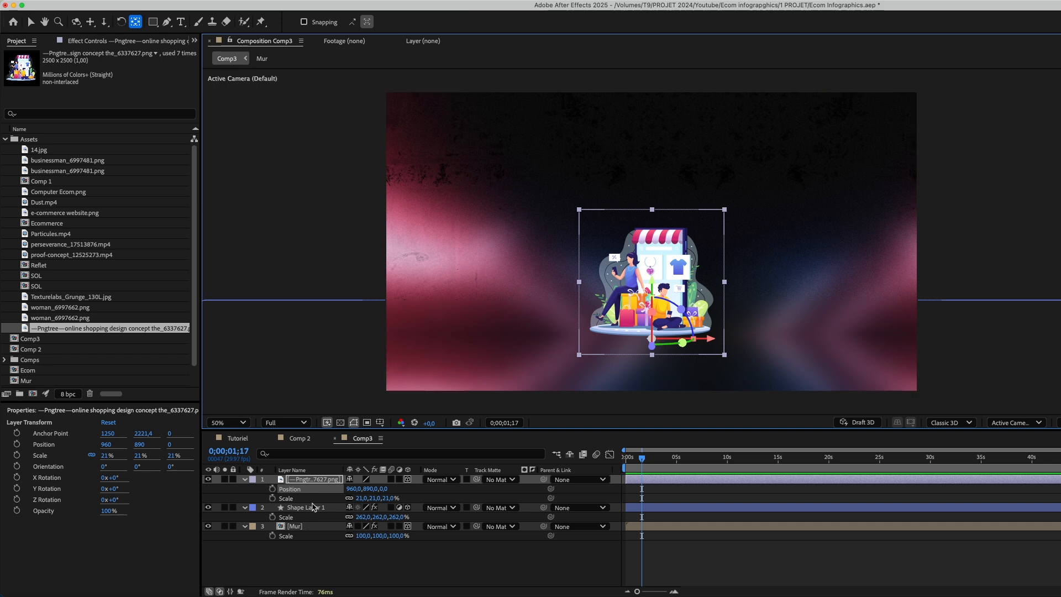
Duplicate the illustration layer and flip the lower copy by setting its X Rotation to 180°.
{"action": "key", "text": "super+d"}
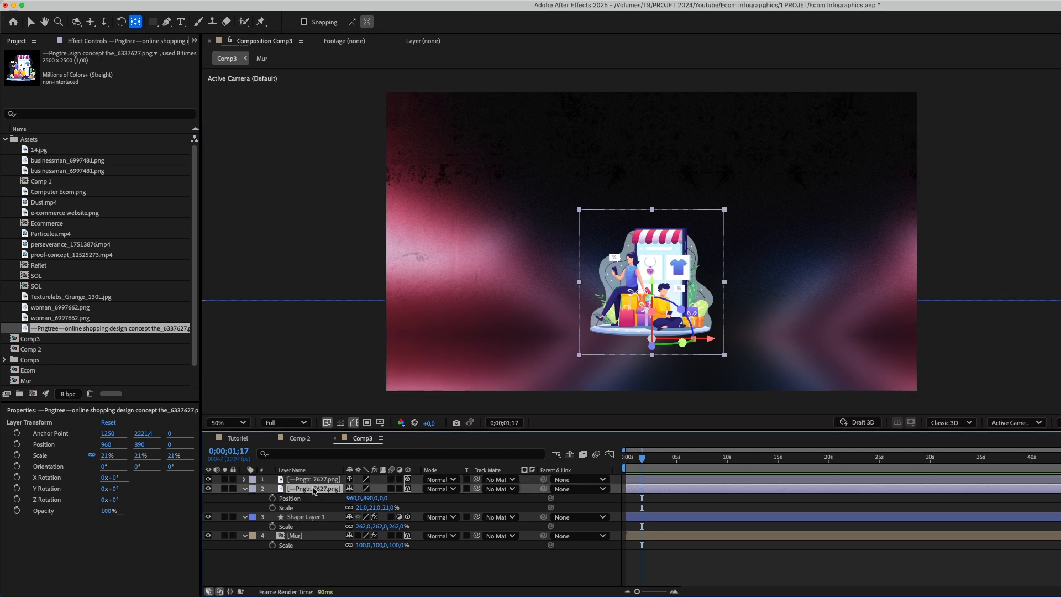
{"action": "key", "text": "r"}
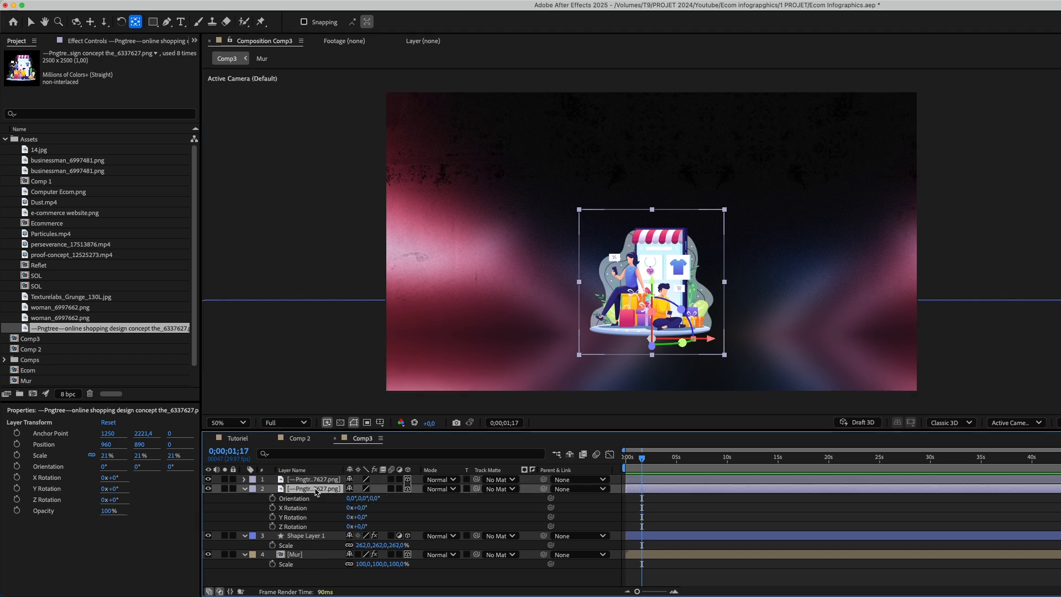
{"action": "left_click", "coordinate": [363, 508]}
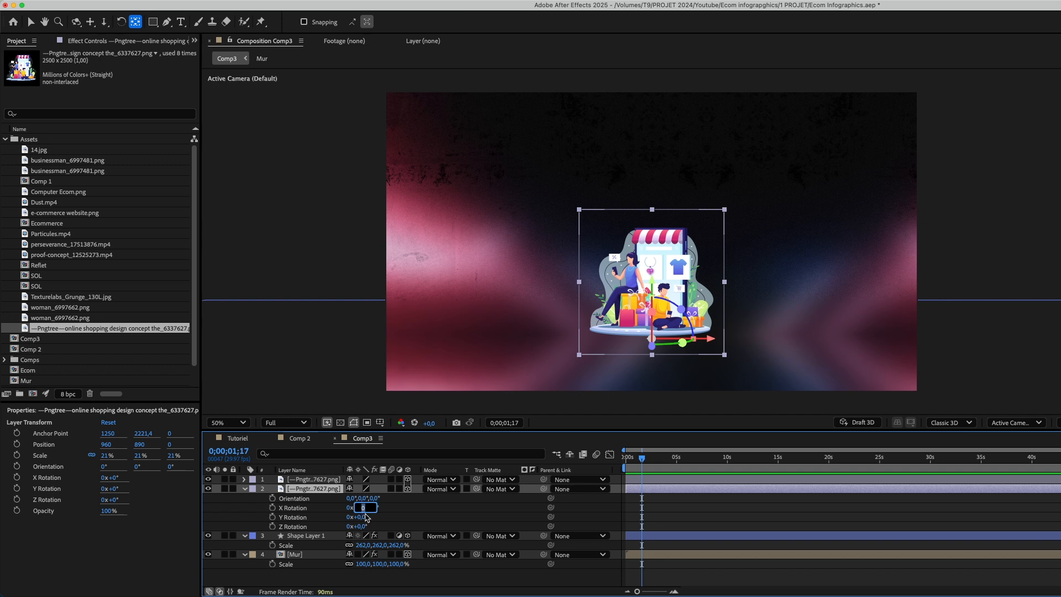
{"action": "key", "text": "Return"}
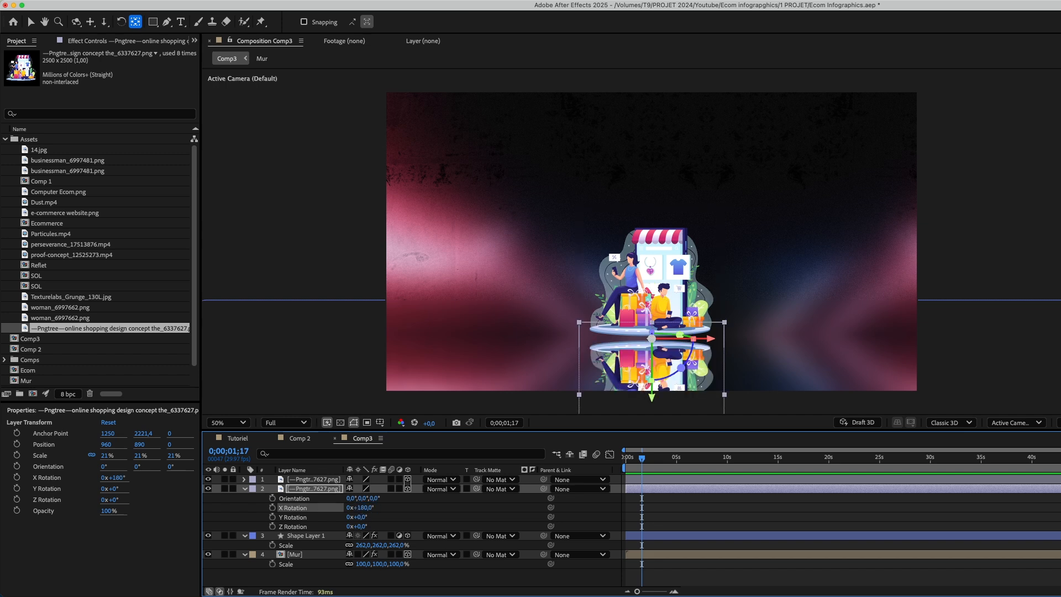
{"action": "left_click", "coordinate": [656, 579]}
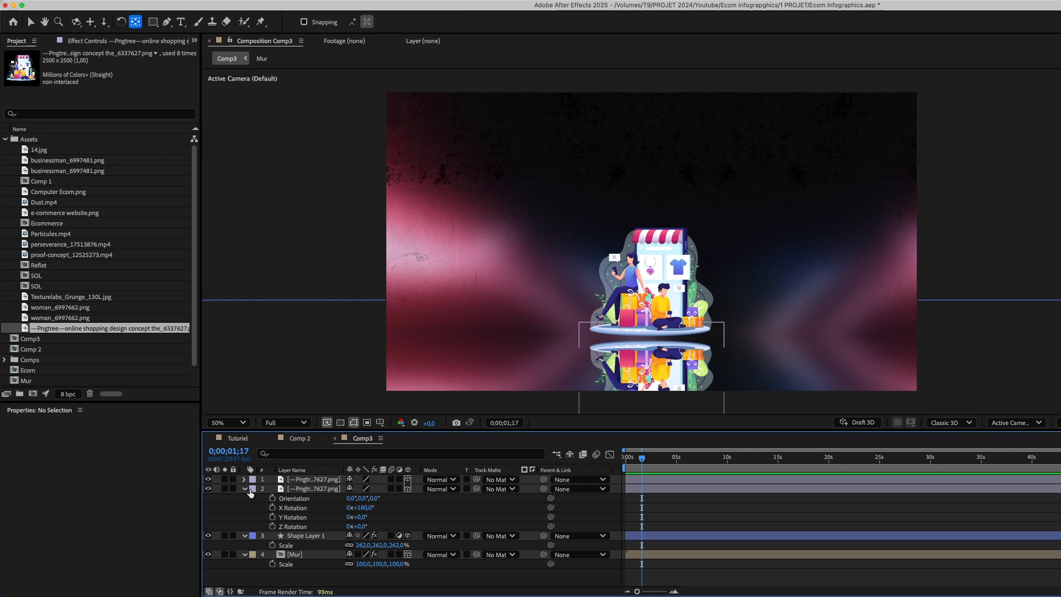
{"action": "left_click", "coordinate": [245, 489]}
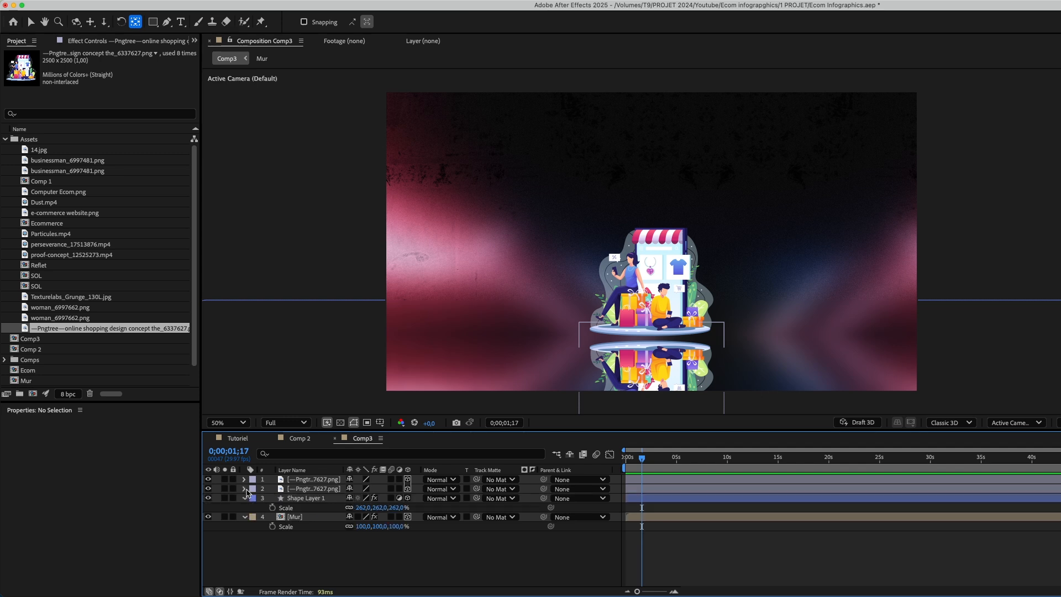
Raise the flipped illustration copy to a Y position of 860 so it sits closer beneath the original.
{"action": "left_click", "coordinate": [314, 489]}
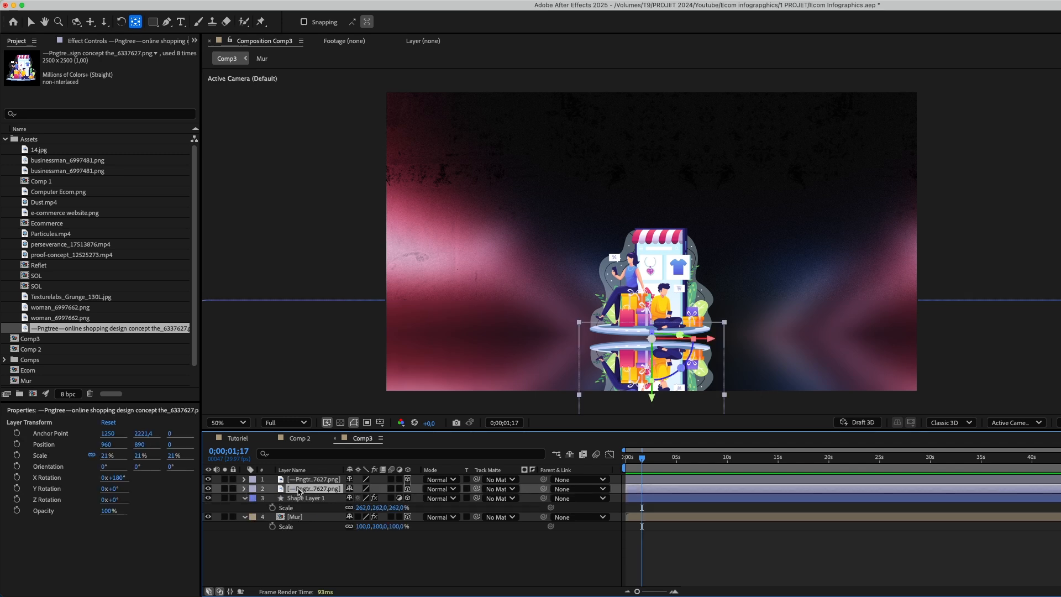
{"action": "key", "text": "p"}
{"action": "left_click_drag", "start_coordinate": [370, 499], "coordinate": [353, 497]}
Pre-compose the flipped illustration copy as Reflet, moving all attributes into the new composition.
{"action": "right_click", "coordinate": [308, 489]}
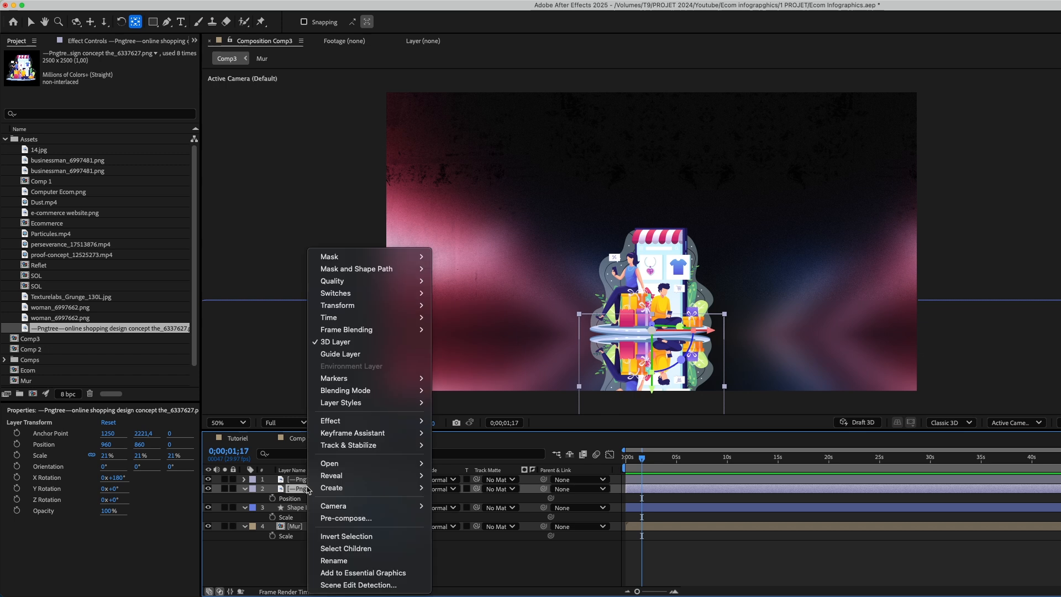
{"action": "left_click", "coordinate": [324, 518]}
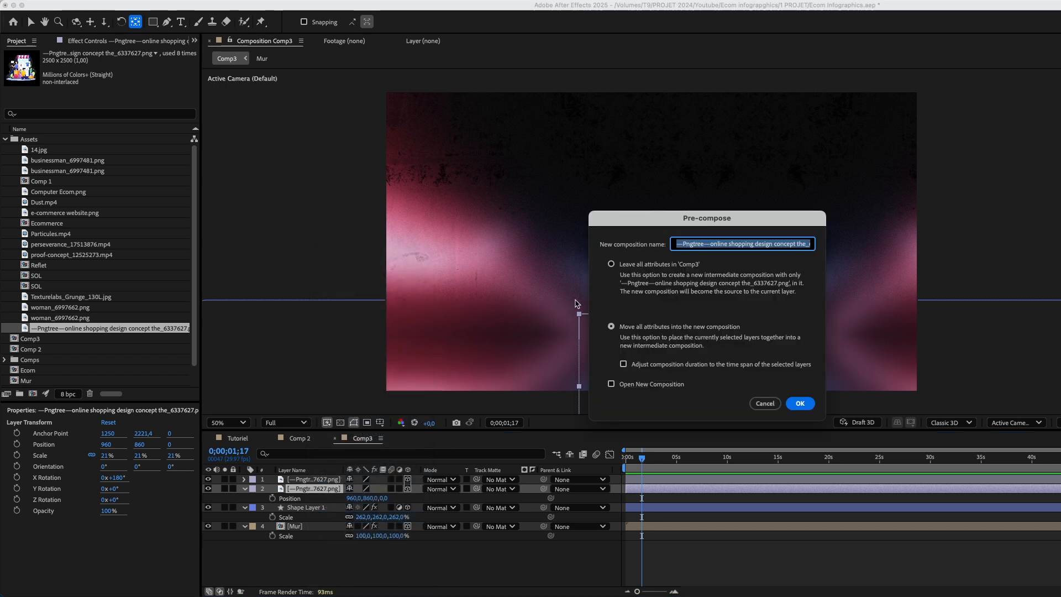
{"action": "type", "text": "Eco"}
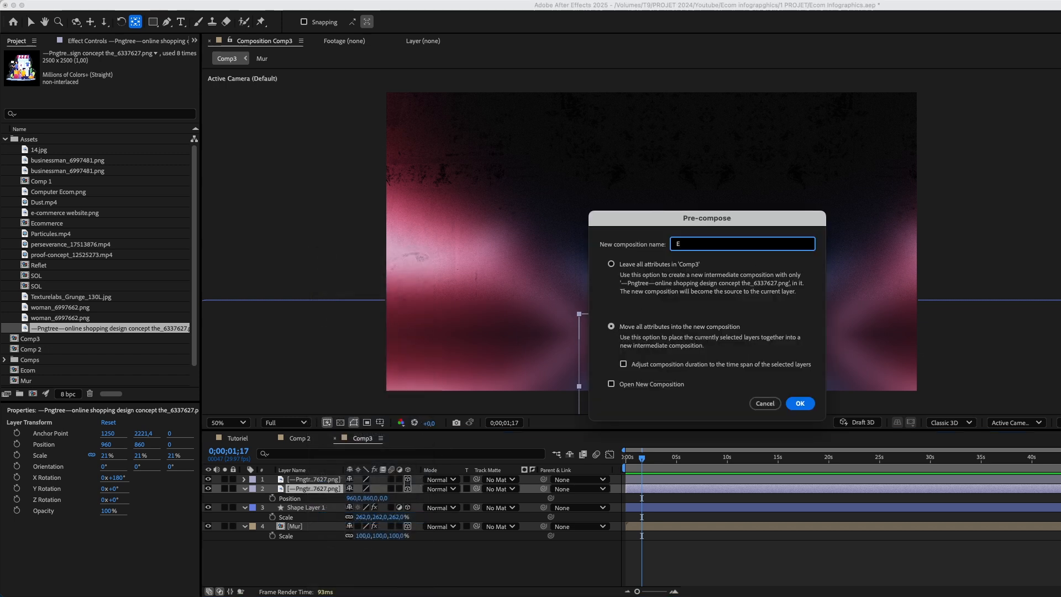
{"action": "key", "text": "BackSpace"}
{"action": "type", "text": "Reflet"}
{"action": "key", "text": "Return"}
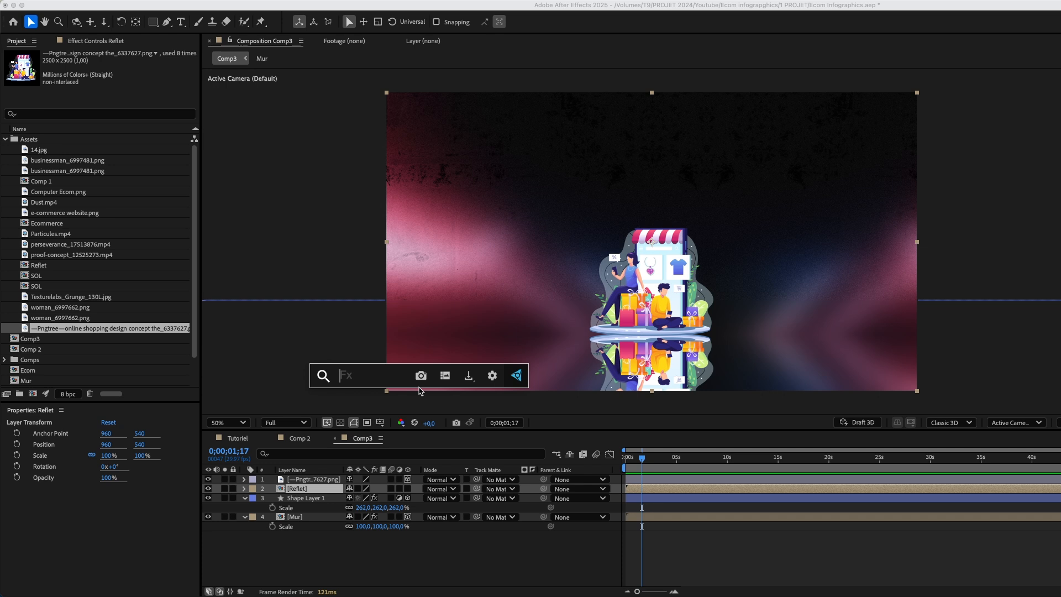
Apply Compound Blur to the Reflet layer, using Shape Layer 1 as the blur layer, and reduce the maximum blur.
{"action": "type", "text": "com"}
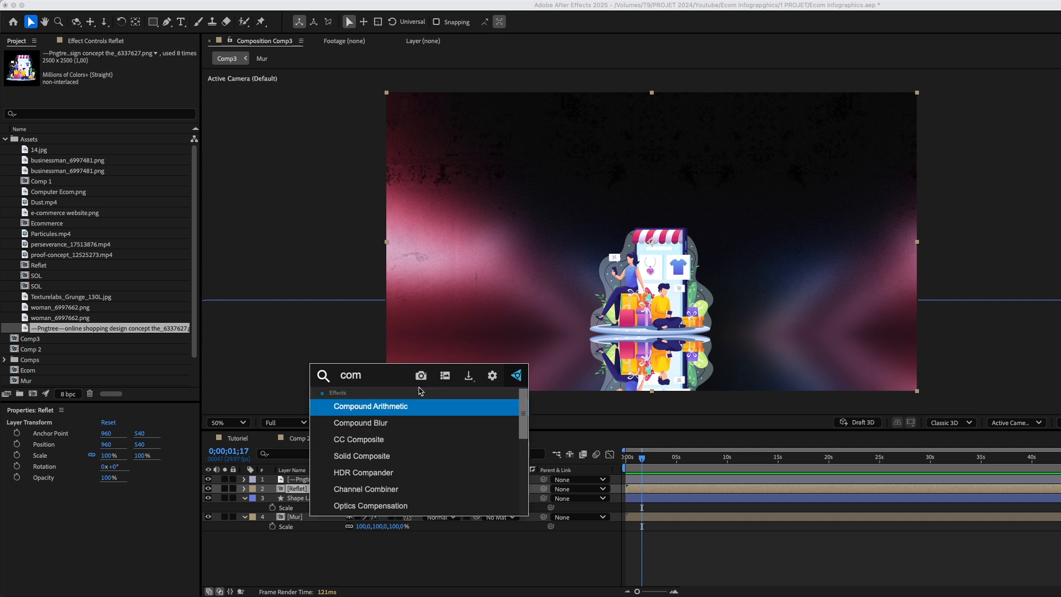
{"action": "left_click", "coordinate": [406, 424]}
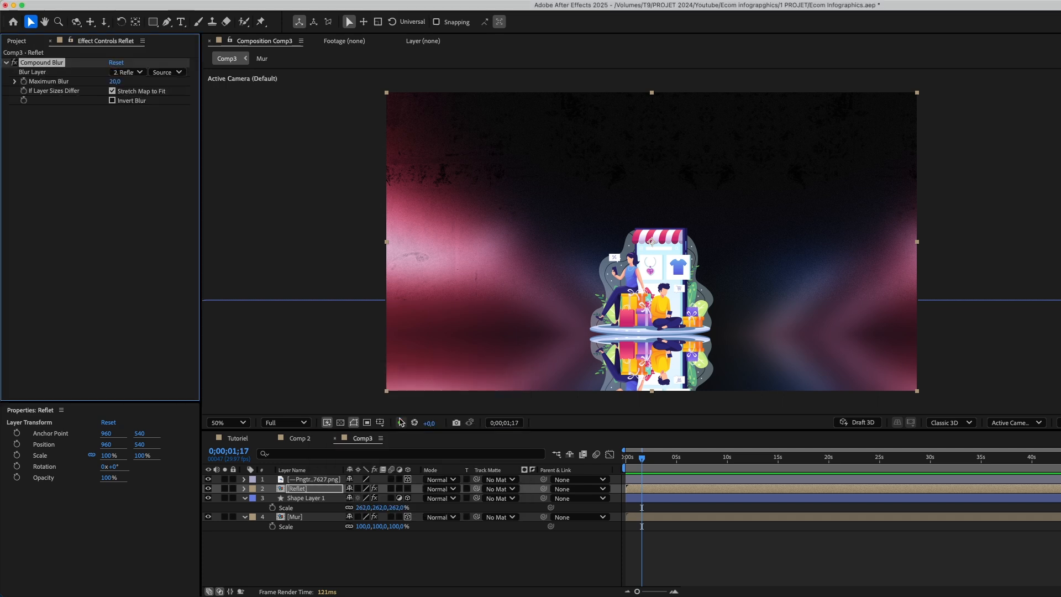
{"action": "left_click", "coordinate": [125, 73]}
{"action": "left_click", "coordinate": [136, 127]}
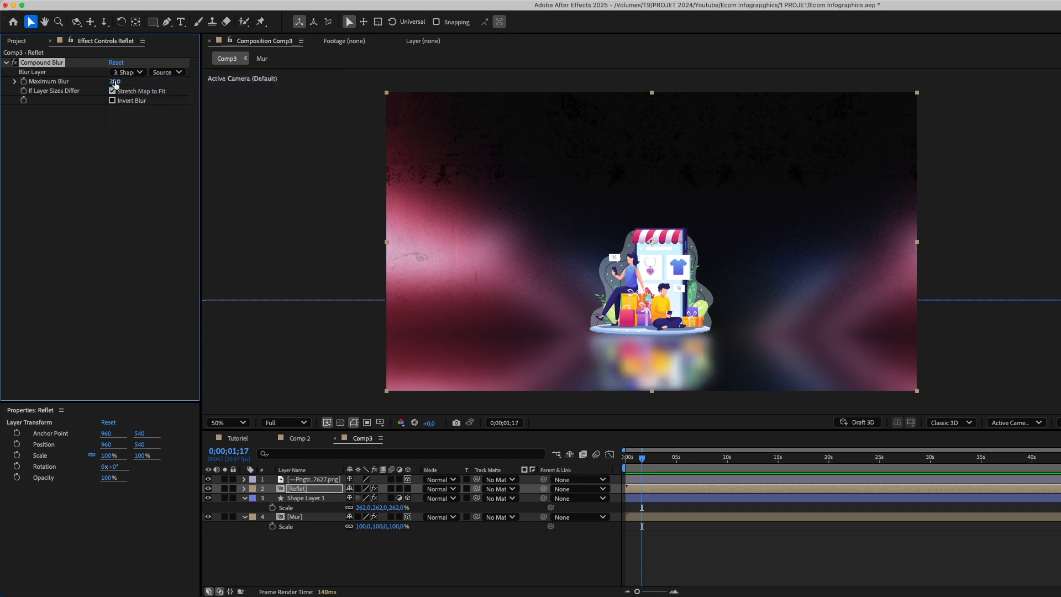
{"action": "left_click_drag", "start_coordinate": [109, 81], "coordinate": [110, 83]}
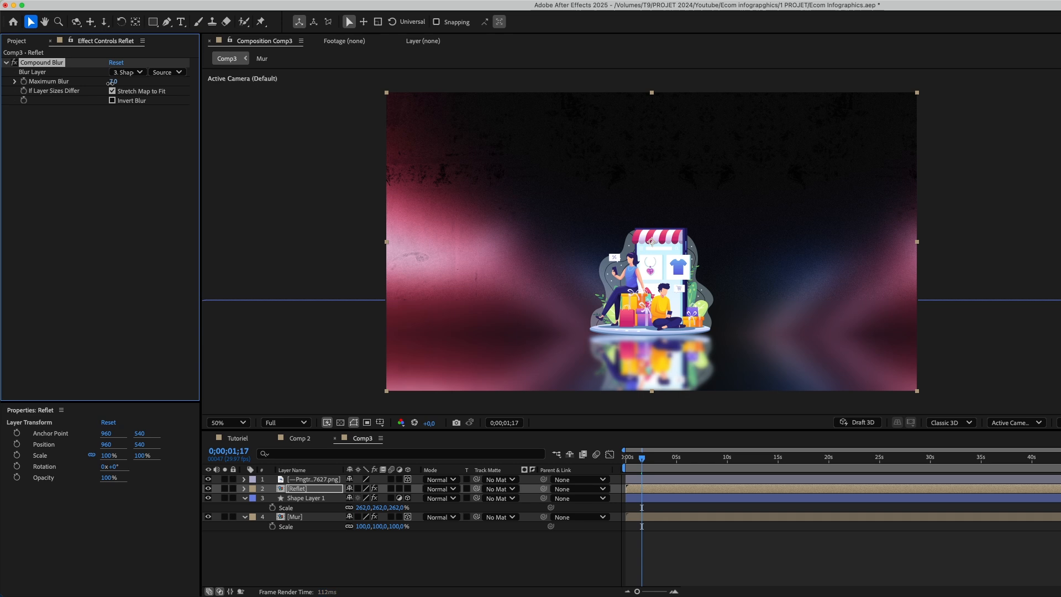
Set the Fast Box Blur iterations on Shape Layer 1 to 1 and lower the layer to a Y position of 1048.
{"action": "left_click", "coordinate": [305, 498]}
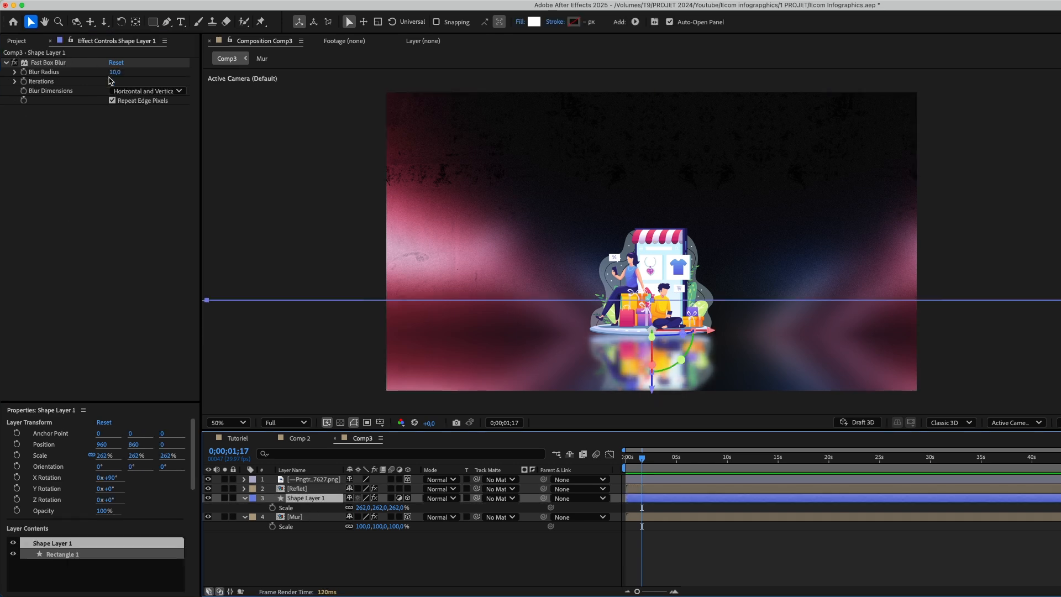
{"action": "mouse_move", "coordinate": [110, 81]}
{"action": "left_mouse_down"}
{"action": "mouse_move", "coordinate": [172, 117]}
{"action": "mouse_move", "coordinate": [110, 94]}
{"action": "left_mouse_up"}
{"action": "left_click_drag", "start_coordinate": [424, 344], "coordinate": [426, 396]}
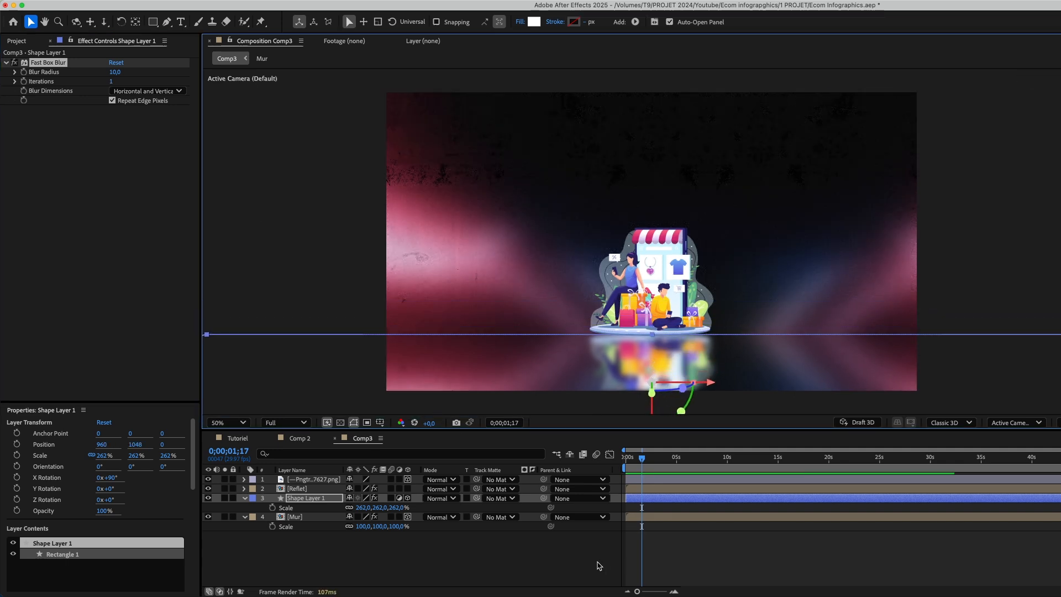
{"action": "left_click", "coordinate": [731, 560]}
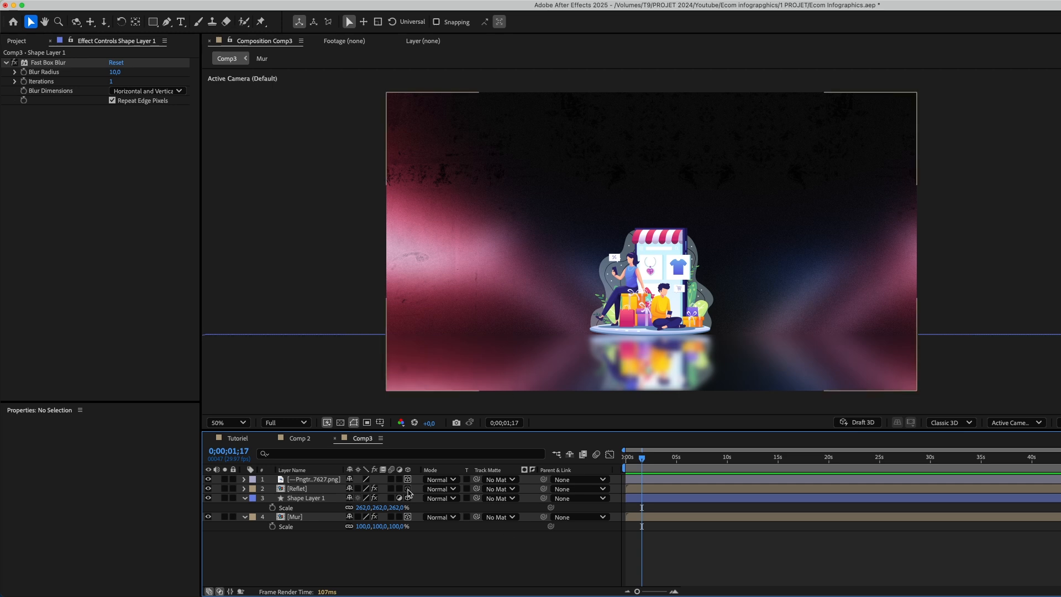
Add a two-node camera with the 50mm preset and depth of field disabled to Comp3.
{"action": "right_click", "coordinate": [341, 560]}
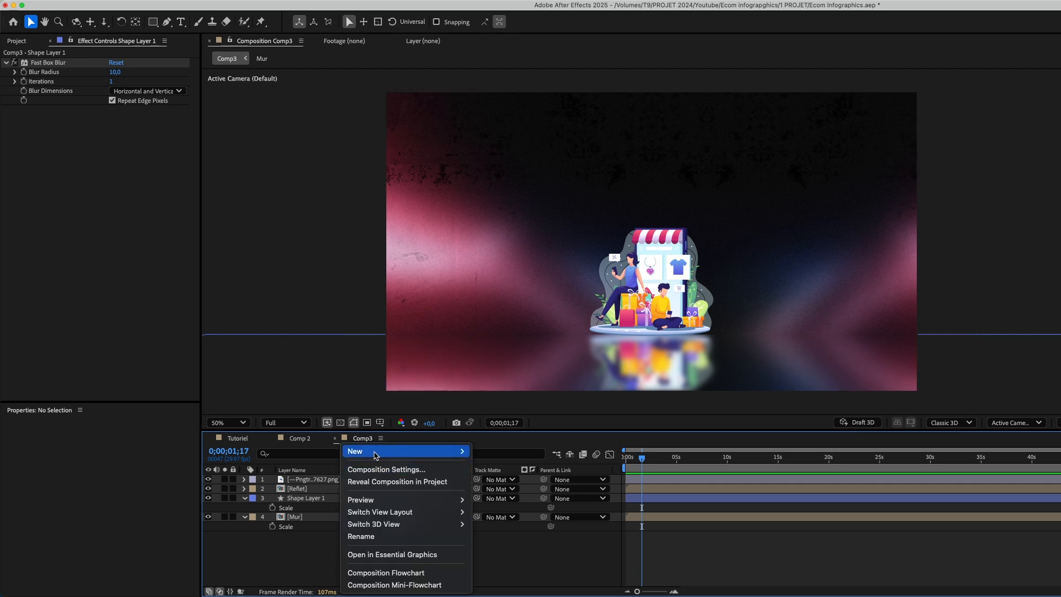
{"action": "left_click", "coordinate": [302, 548]}
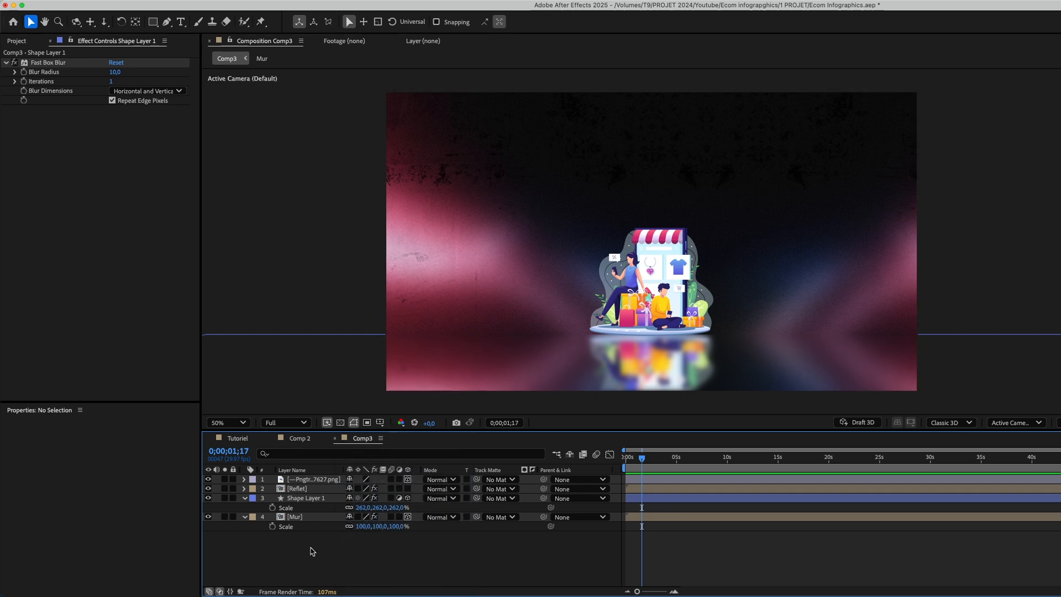
{"action": "right_click", "coordinate": [345, 547]}
{"action": "mouse_move", "coordinate": [387, 451]}
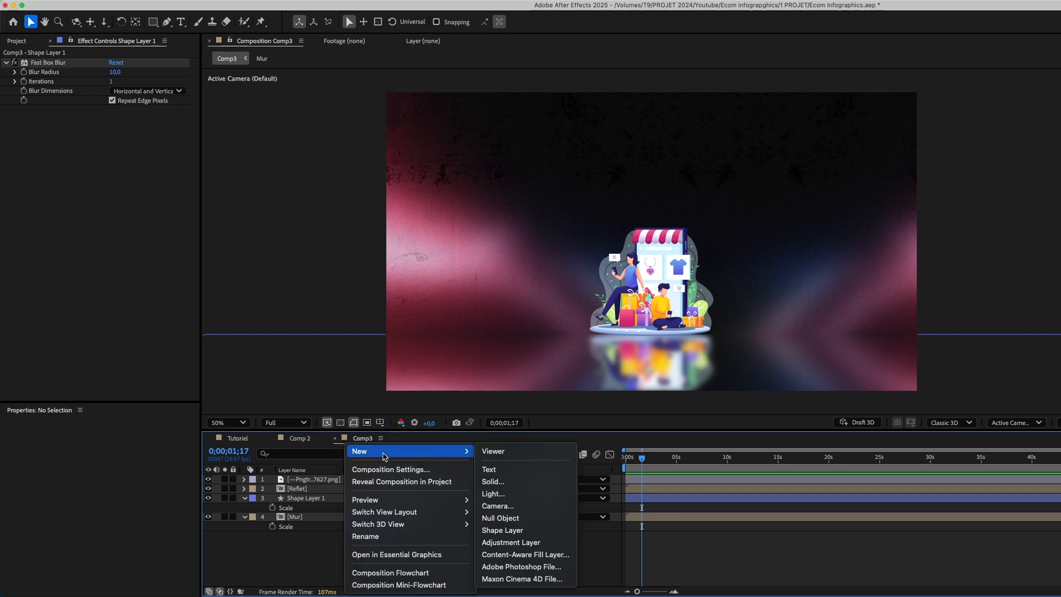
{"action": "left_click", "coordinate": [520, 505]}
{"action": "left_click", "coordinate": [883, 414]}
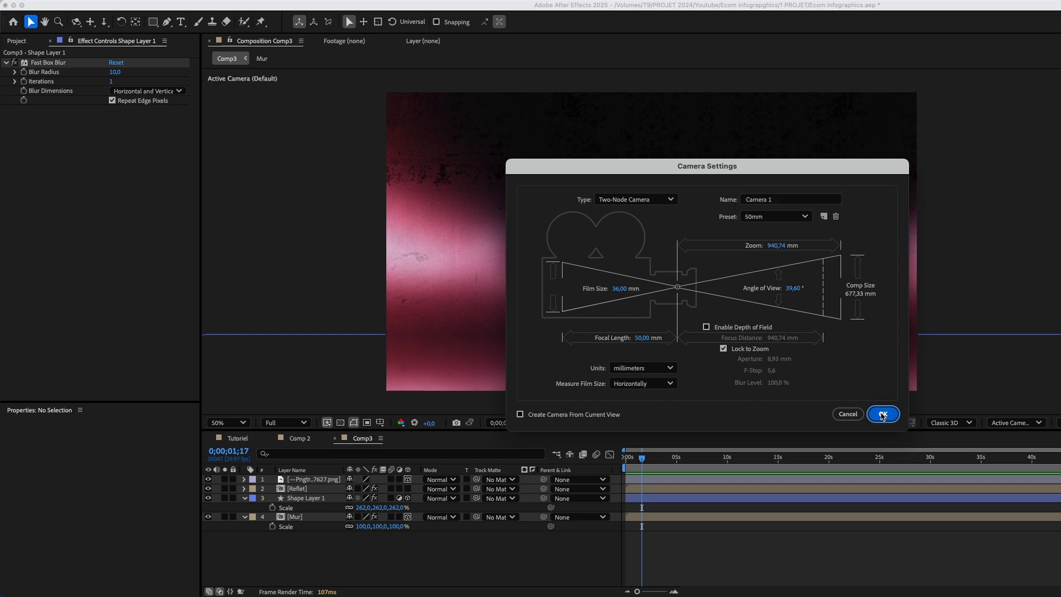
Add a null object to Comp3 and parent Camera 1 to it.
{"action": "right_click", "coordinate": [298, 543]}
{"action": "mouse_move", "coordinate": [340, 457]}
{"action": "left_click", "coordinate": [462, 519]}
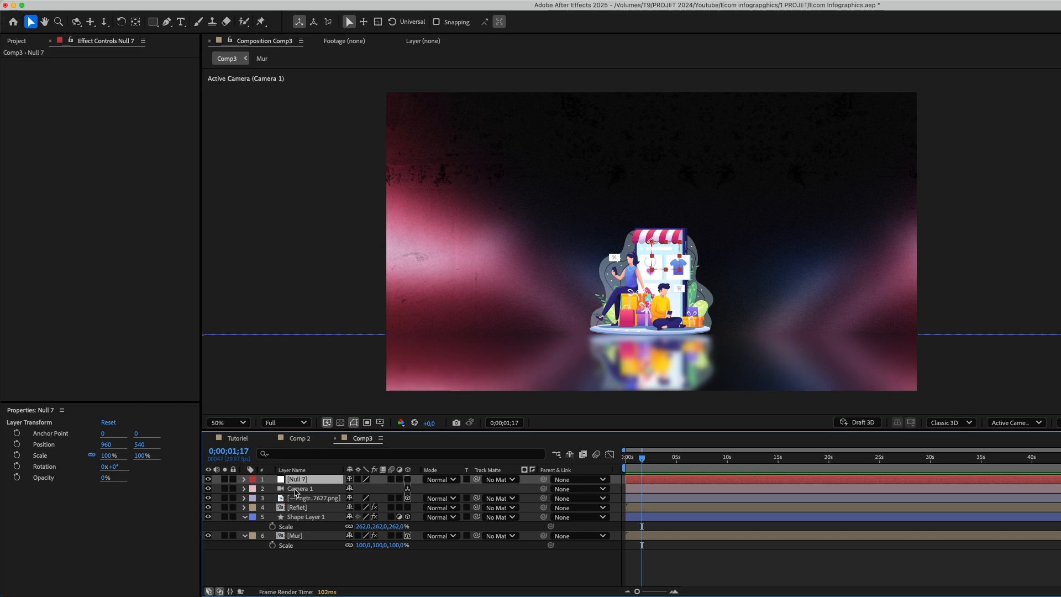
{"action": "left_click", "coordinate": [298, 489]}
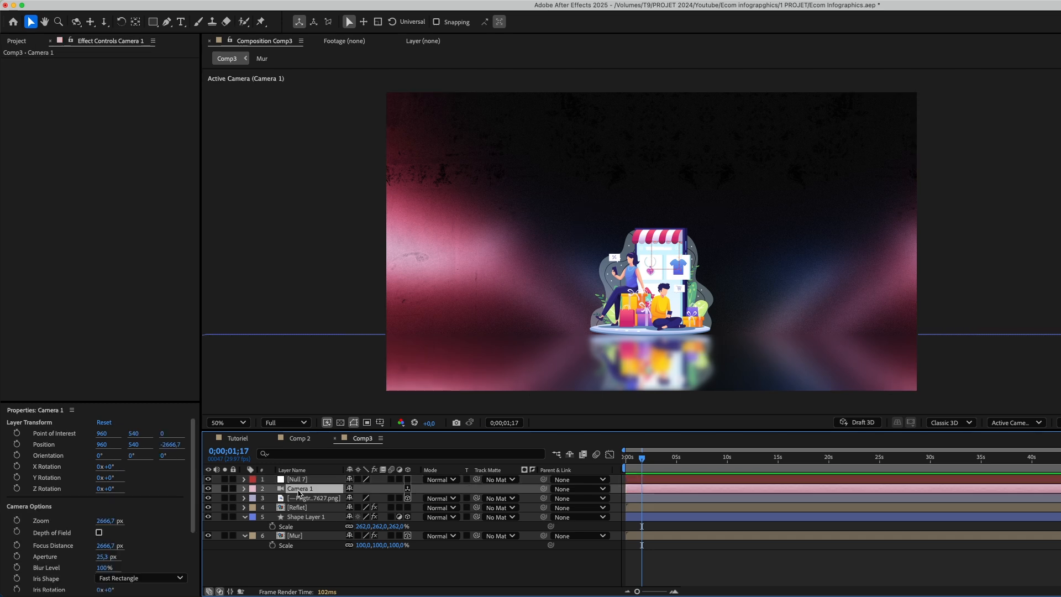
{"action": "left_click", "coordinate": [540, 489]}
{"action": "left_click_drag", "start_coordinate": [544, 490], "coordinate": [297, 479]}
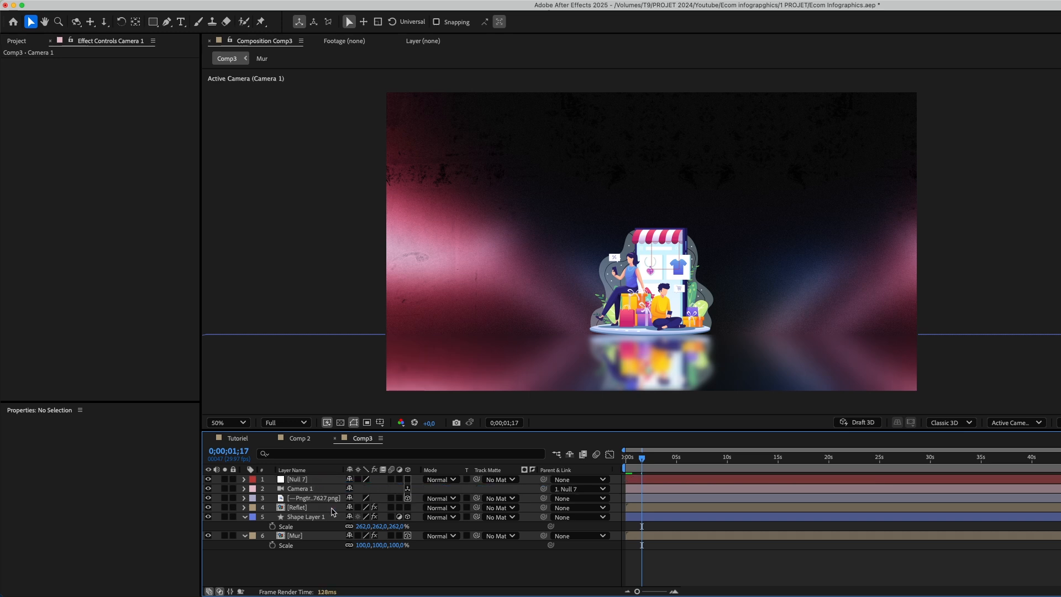
Reveal the camera null's Position property and make the null a 3D layer.
{"action": "left_click", "coordinate": [318, 481]}
{"action": "key", "text": "p"}
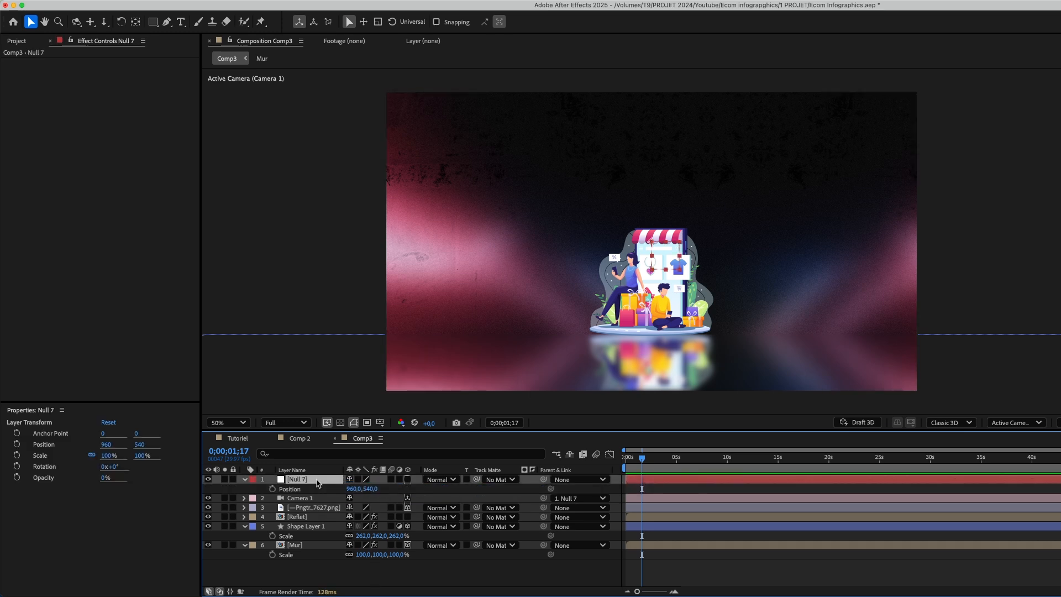
{"action": "left_click", "coordinate": [407, 480]}
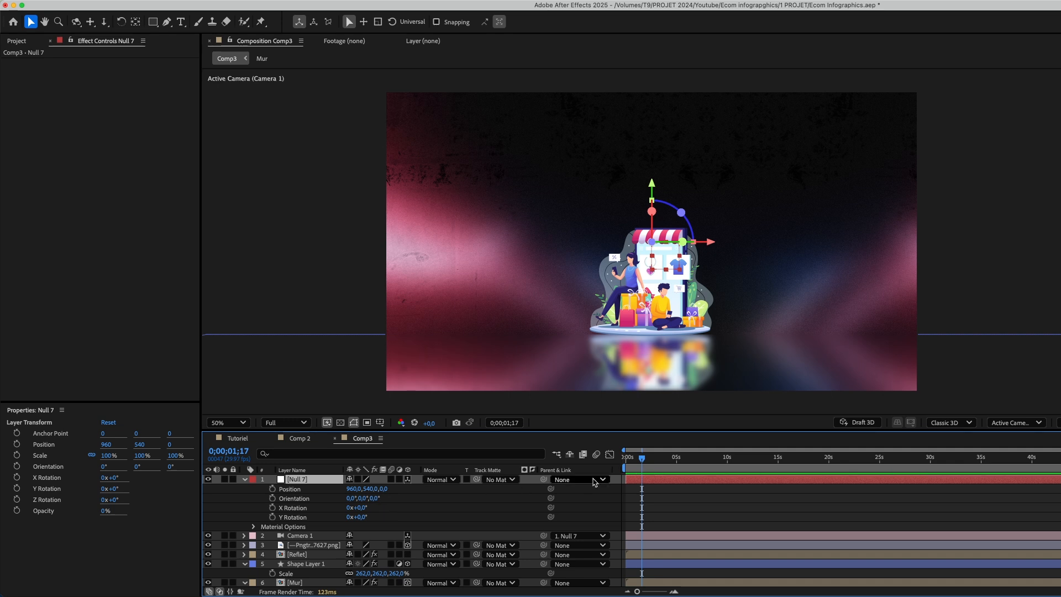
At the first frame, test moving the camera null in depth, undoing two trials and setting its Z position to 119.
{"action": "key", "text": "Home"}
{"action": "left_click_drag", "start_coordinate": [383, 491], "coordinate": [506, 490]}
{"action": "key", "text": "super+z"}
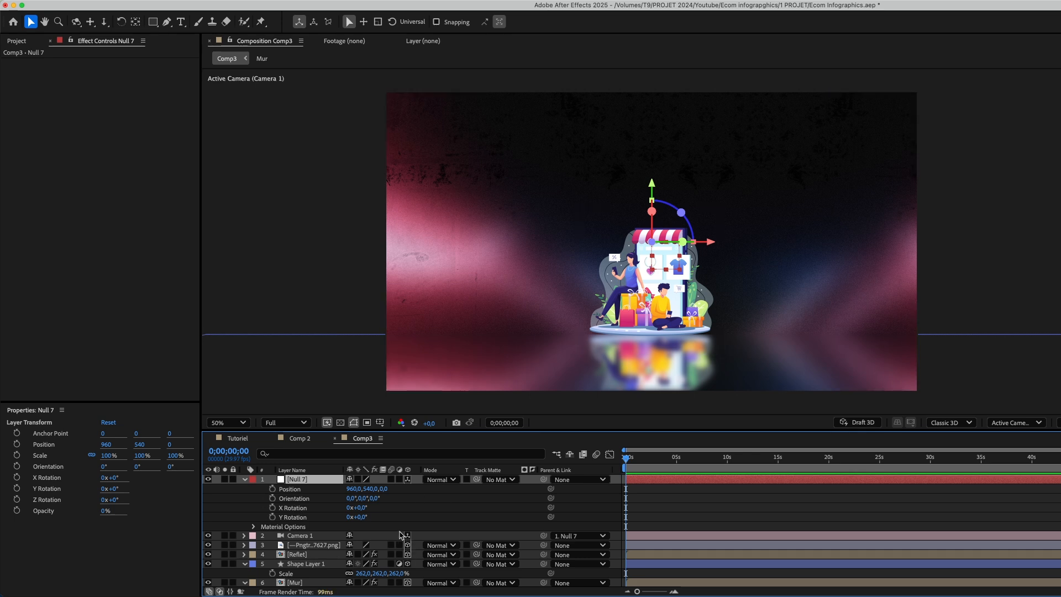
{"action": "left_click_drag", "start_coordinate": [383, 489], "coordinate": [615, 496]}
{"action": "key", "text": "super+z"}
{"action": "left_click_drag", "start_coordinate": [376, 492], "coordinate": [475, 534]}
Rename Shape Layer 1 to "Sol de verre".
{"action": "right_click", "coordinate": [303, 564]}
{"action": "left_click", "coordinate": [316, 574]}
{"action": "type", "text": "Sol de verre"}
{"action": "key", "text": "Return"}
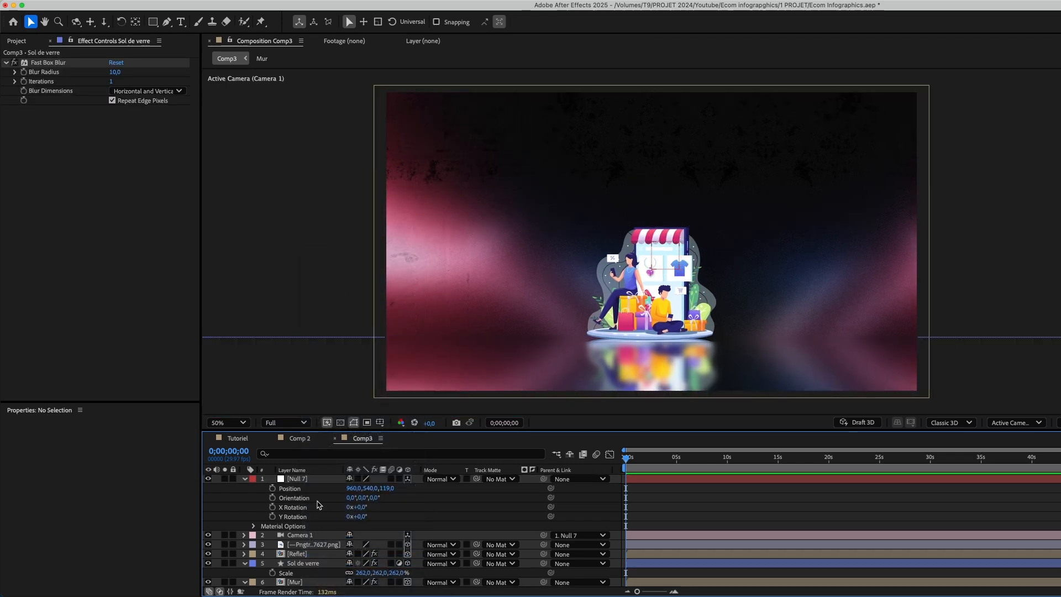
Add a second null directly above Sol de verre, parent the floor layer to it, and make the null 3D.
{"action": "key", "text": "super+alt+shift+y"}
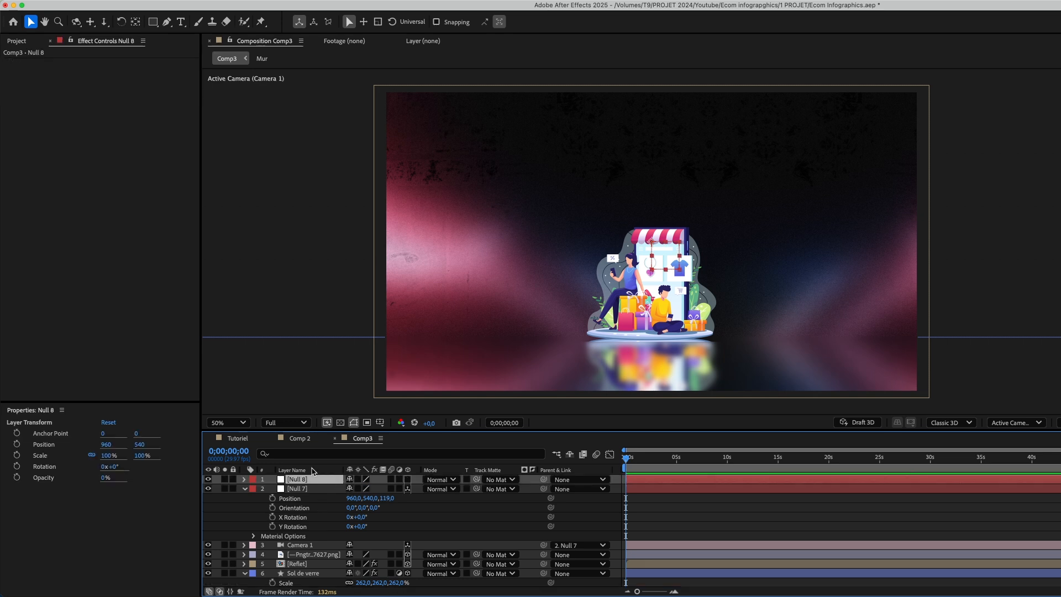
{"action": "left_click_drag", "start_coordinate": [309, 481], "coordinate": [325, 568]}
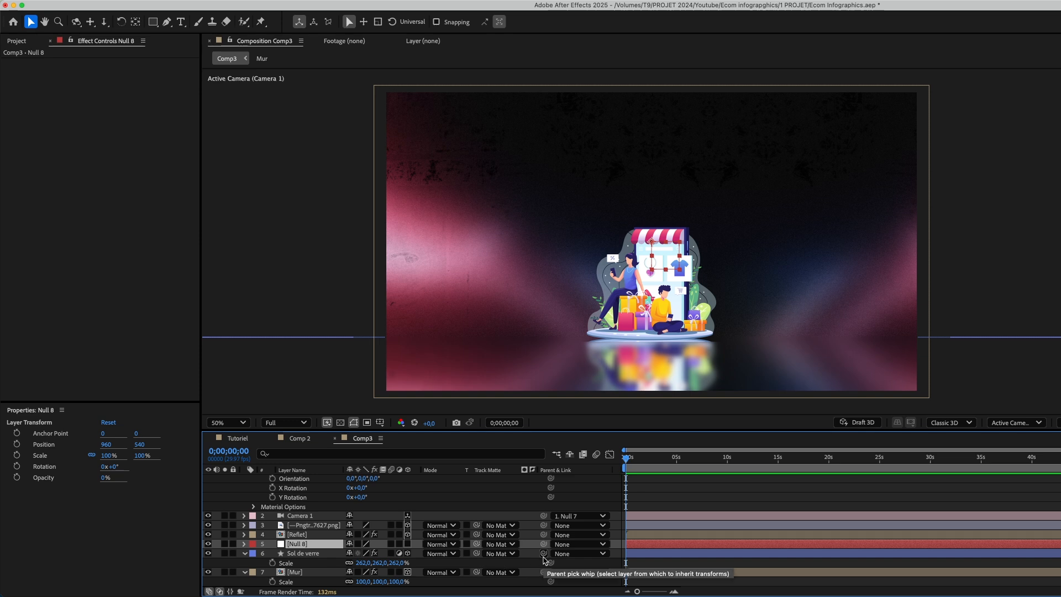
{"action": "left_click_drag", "start_coordinate": [545, 554], "coordinate": [309, 548]}
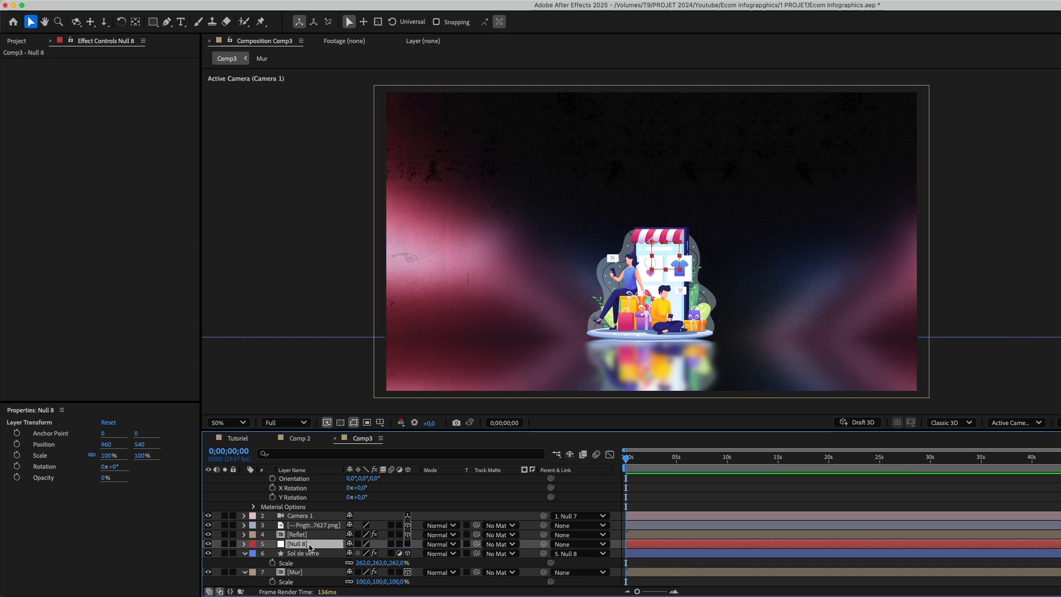
{"action": "left_click", "coordinate": [407, 544]}
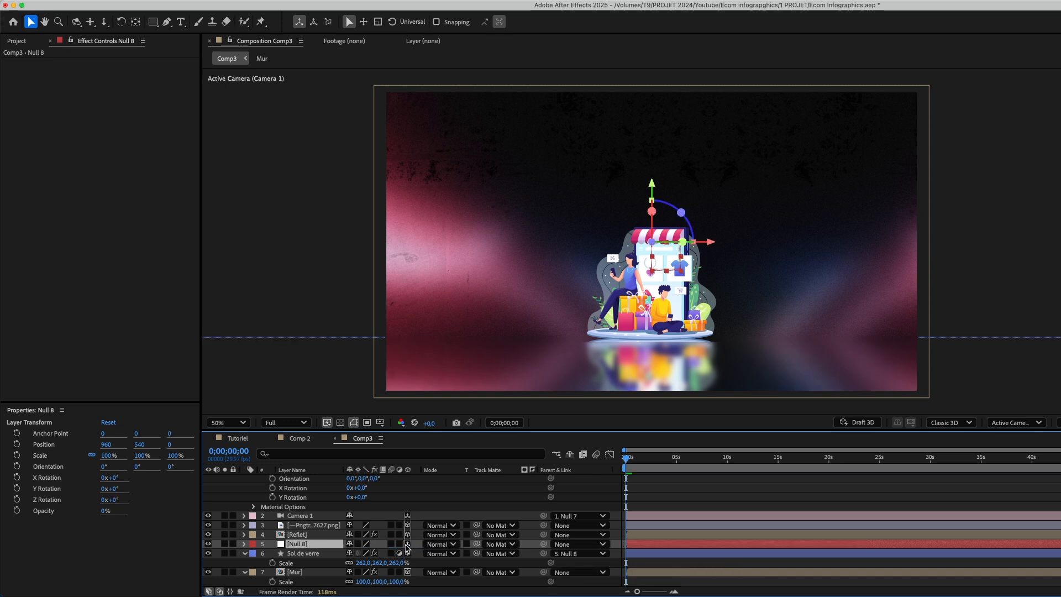
{"action": "key", "text": "p"}
Set Null 7's Z position to 445 and keyframe its Position at the first frame.
{"action": "scroll", "coordinate": [656, 504], "scroll_direction": "up", "scroll_amount": 2}
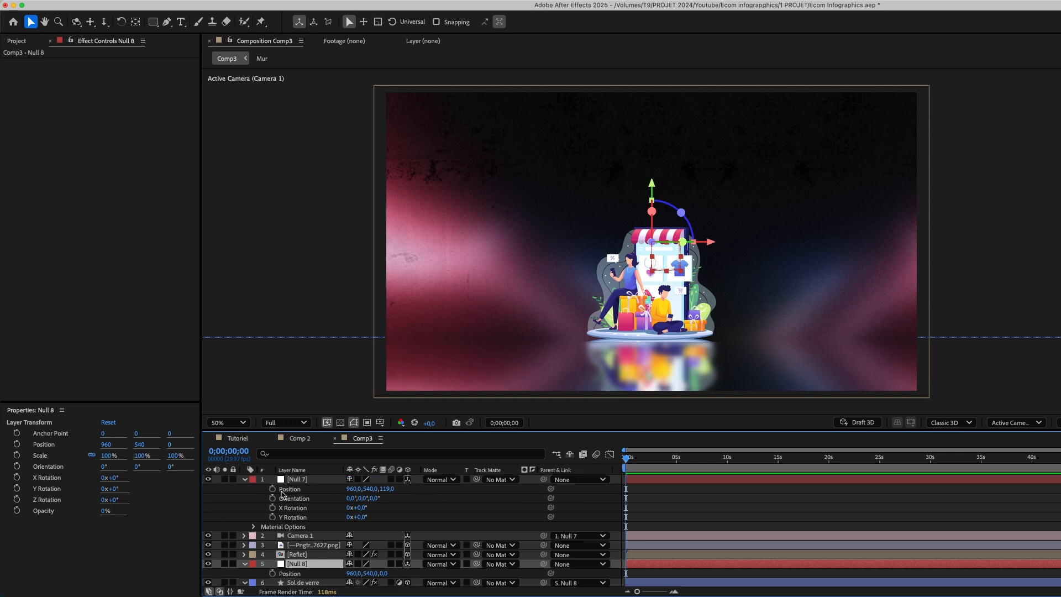
{"action": "left_click_drag", "start_coordinate": [389, 488], "coordinate": [572, 490]}
{"action": "left_click", "coordinate": [272, 488]}
Keyframe Null 7's Z position at -291 at 0;00;03;06 to animate the camera pulling back.
{"action": "left_click_drag", "start_coordinate": [649, 466], "coordinate": [658, 466]}
{"action": "key", "text": "equal"}
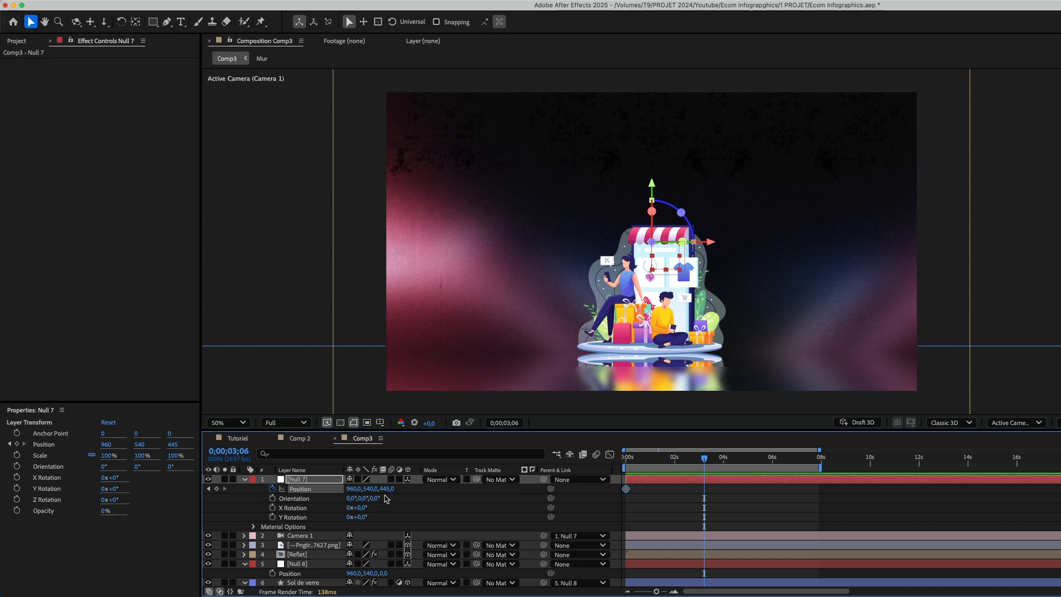
{"action": "left_click_drag", "start_coordinate": [386, 489], "coordinate": [504, 490]}
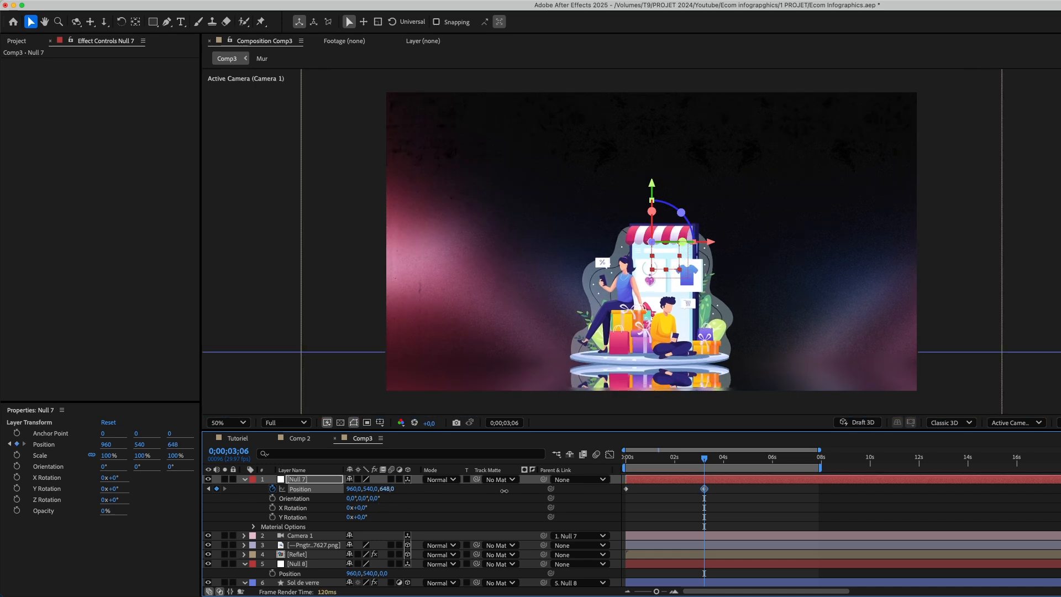
{"action": "left_click_drag", "start_coordinate": [505, 491], "coordinate": [119, 536]}
{"action": "left_click_drag", "start_coordinate": [389, 492], "coordinate": [310, 499]}
{"action": "left_click", "coordinate": [685, 513]}
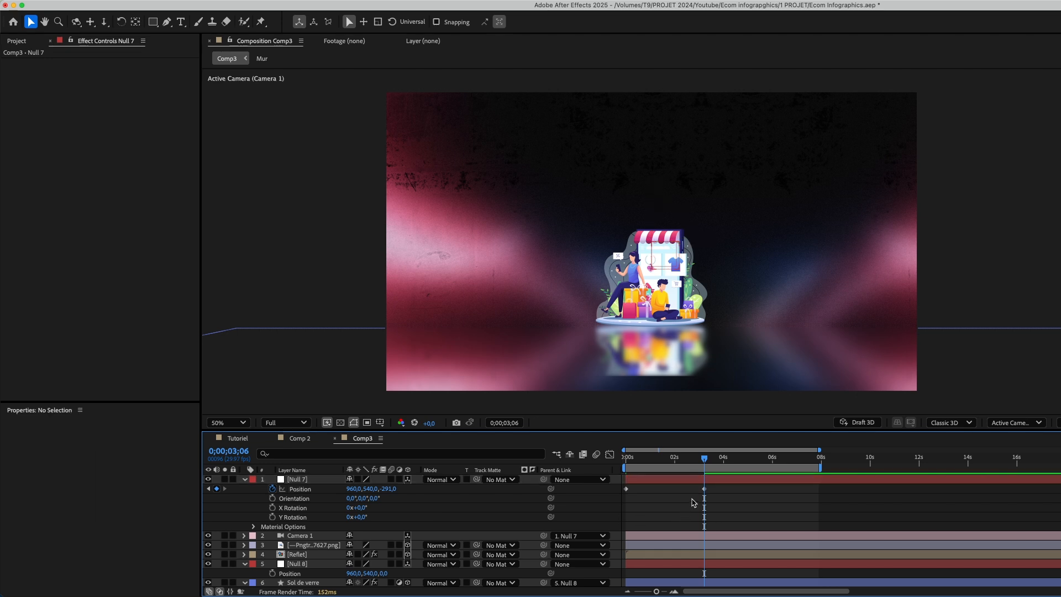
Ease both Null 7 Position keyframes and shape the speed graph with an early peak and a long slowdown.
{"action": "left_click_drag", "start_coordinate": [718, 487], "coordinate": [623, 491]}
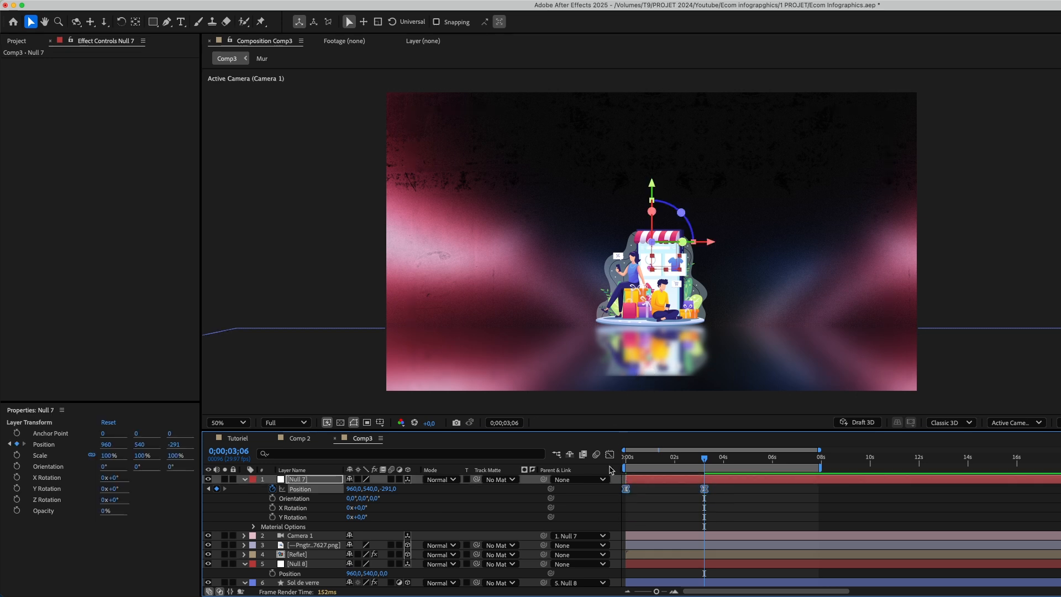
{"action": "left_click", "coordinate": [610, 454]}
{"action": "left_click", "coordinate": [704, 564]}
{"action": "left_click_drag", "start_coordinate": [692, 563], "coordinate": [665, 563]}
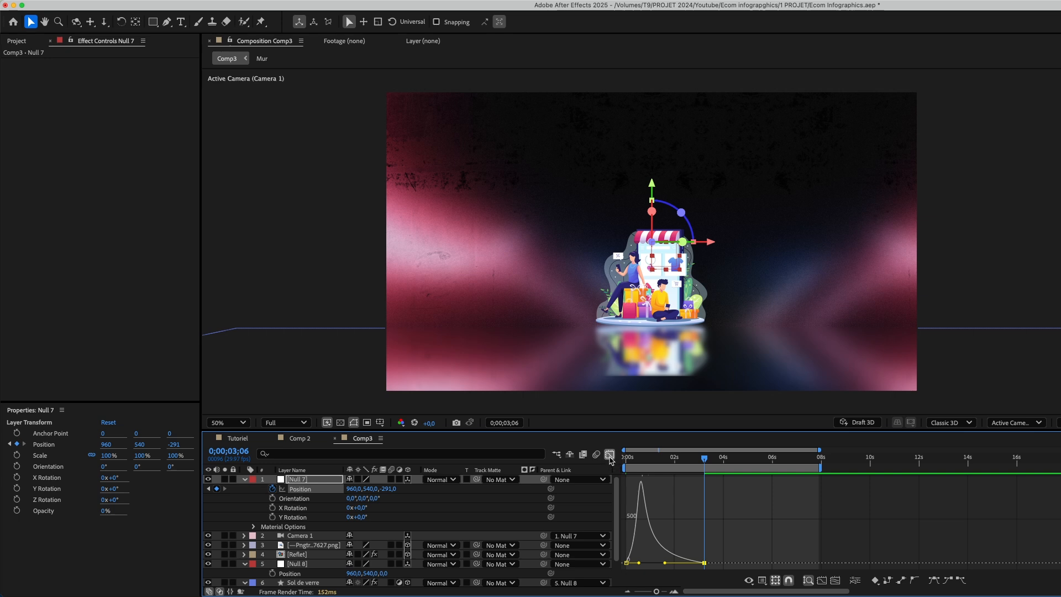
{"action": "left_click", "coordinate": [245, 479]}
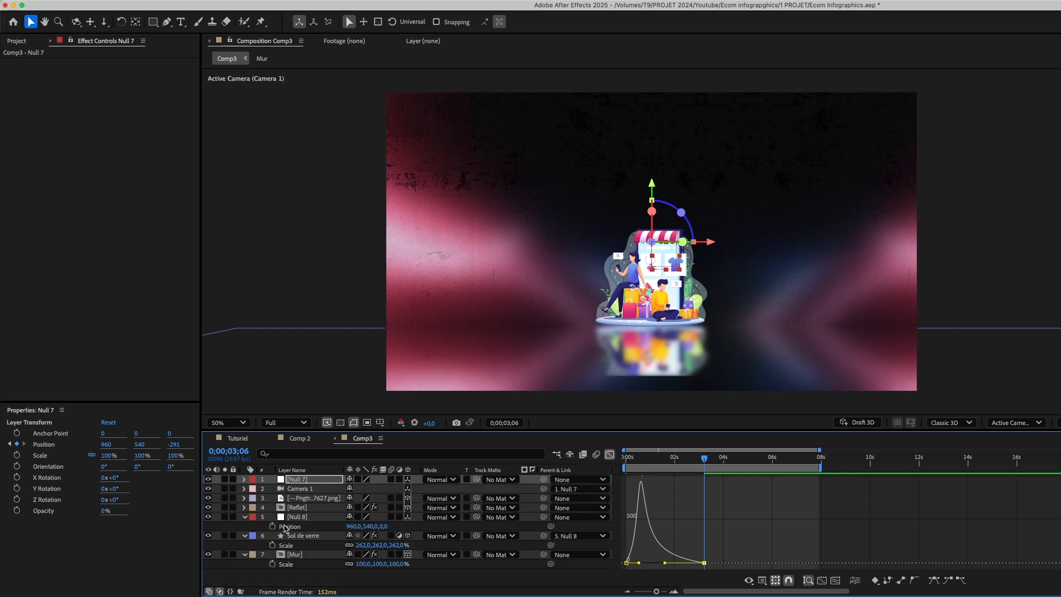
{"action": "left_click", "coordinate": [296, 518]}
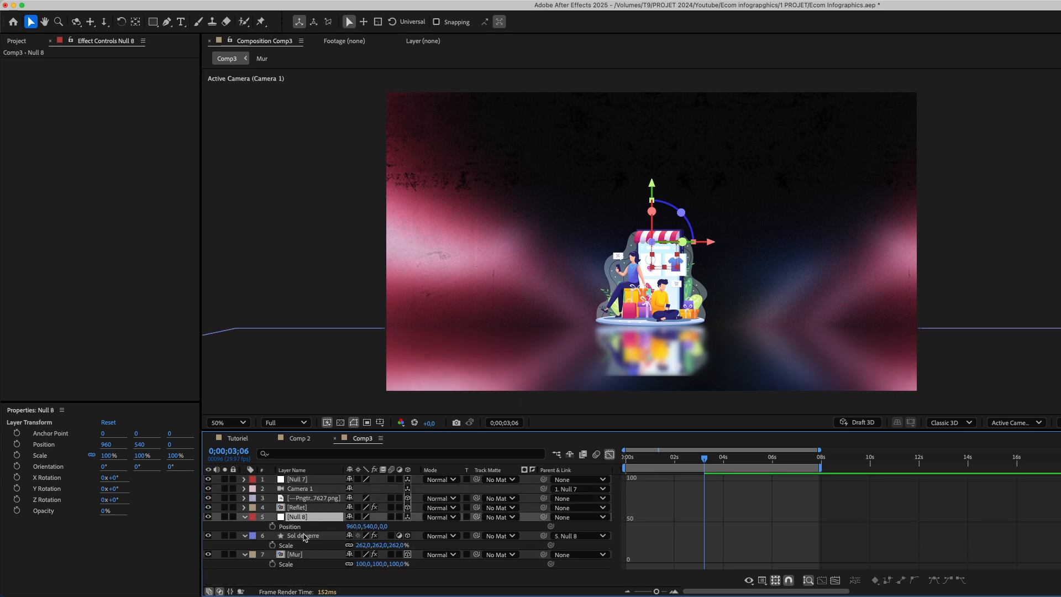
{"action": "left_click", "coordinate": [305, 537]}
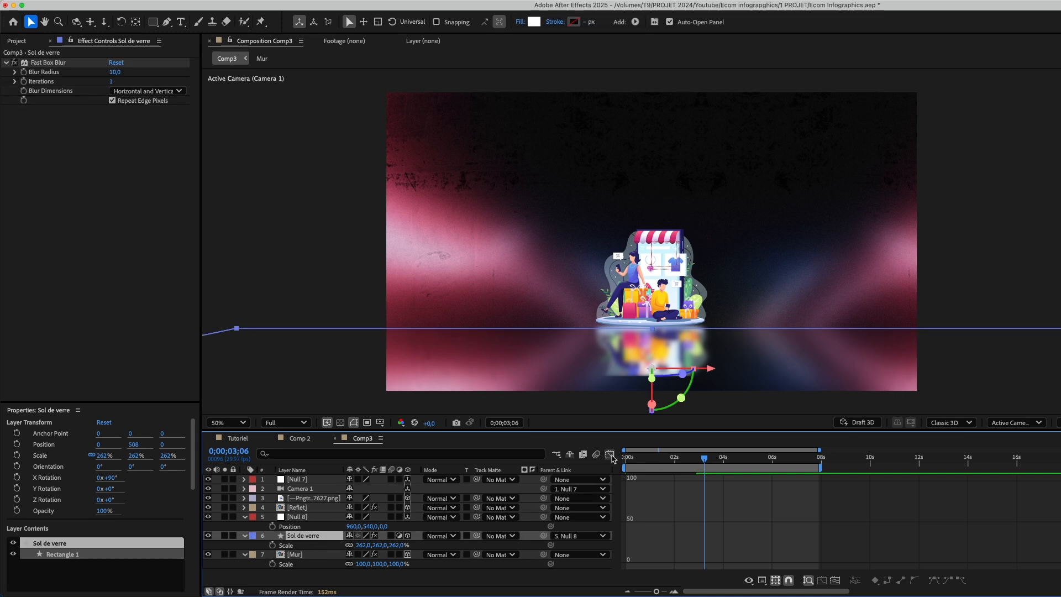
{"action": "left_click", "coordinate": [610, 455]}
Add a Position keyframe to Null 8 at the first frame.
{"action": "left_click", "coordinate": [650, 456]}
{"action": "key", "text": "Home"}
{"action": "left_click", "coordinate": [288, 518]}
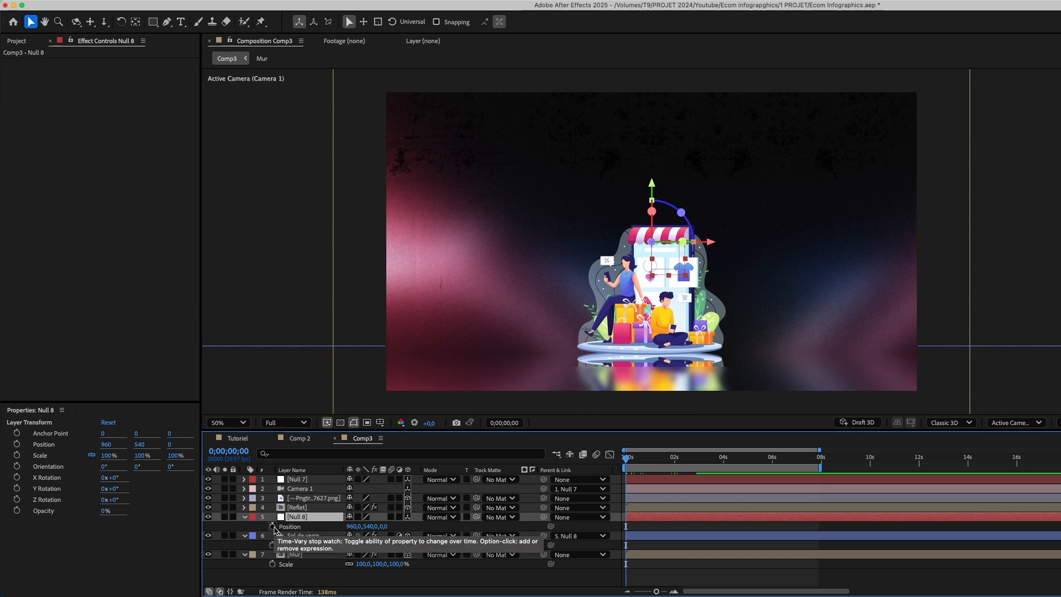
{"action": "left_click", "coordinate": [272, 526]}
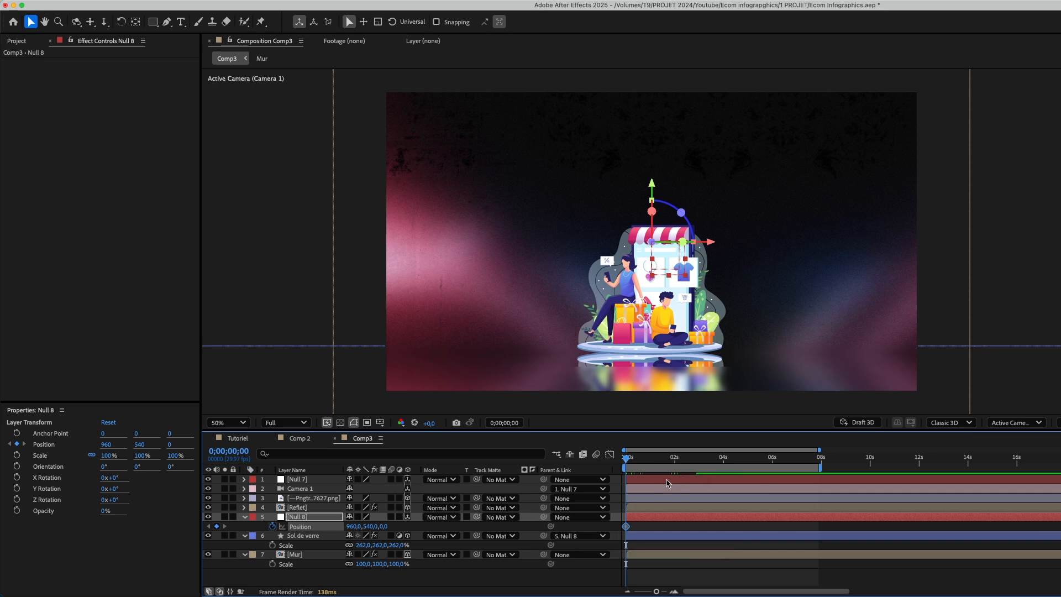
Compare Null 7's keyframed camera move, and set Null 8's Z position to 451 at the first frame.
{"action": "left_click", "coordinate": [667, 482]}
{"action": "key", "text": "p"}
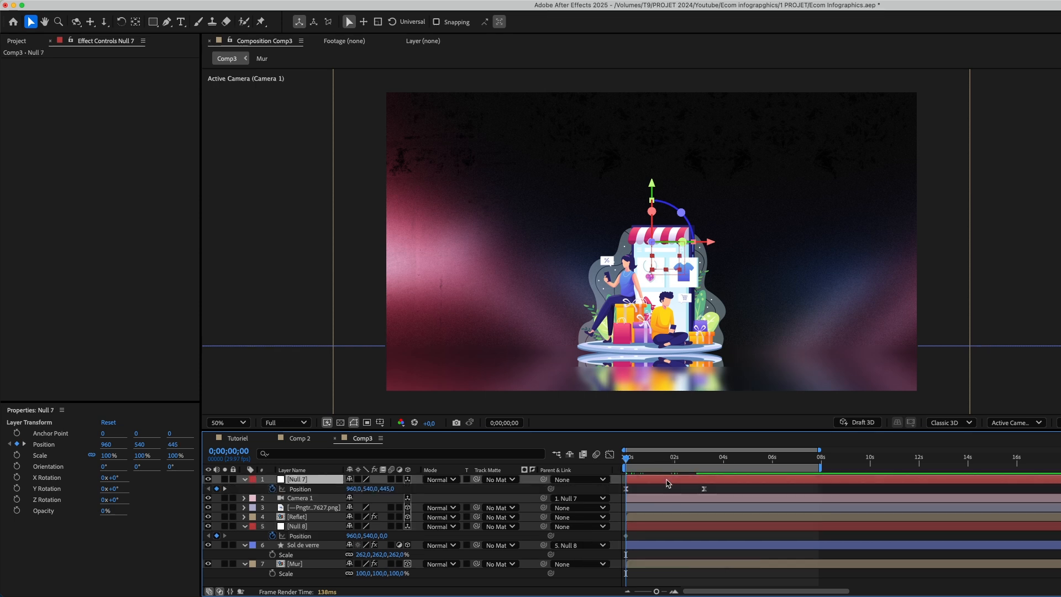
{"action": "left_click", "coordinate": [704, 459]}
{"action": "left_click", "coordinate": [704, 489]}
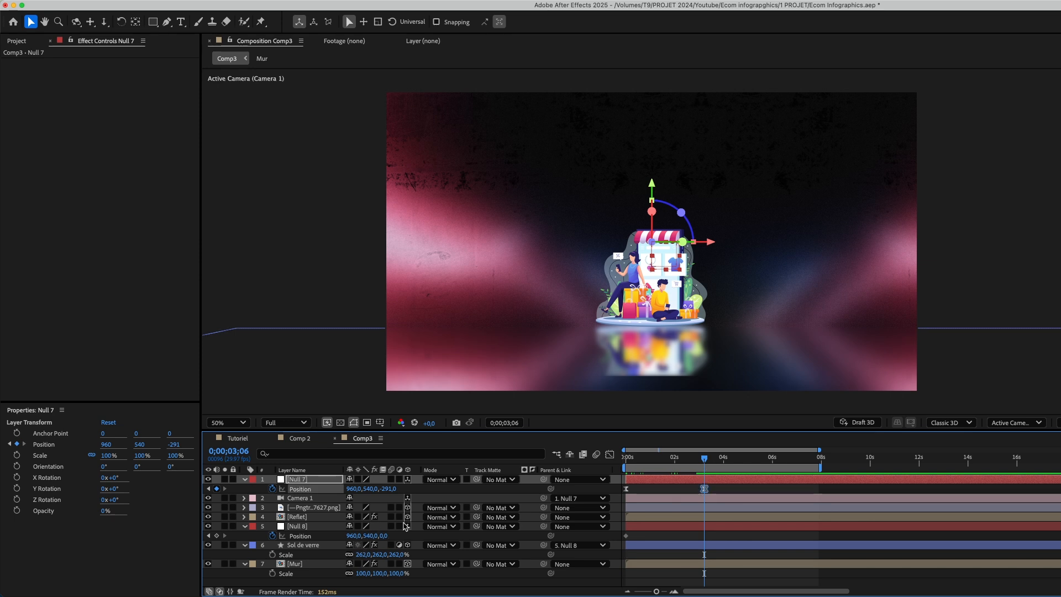
{"action": "left_click", "coordinate": [665, 466]}
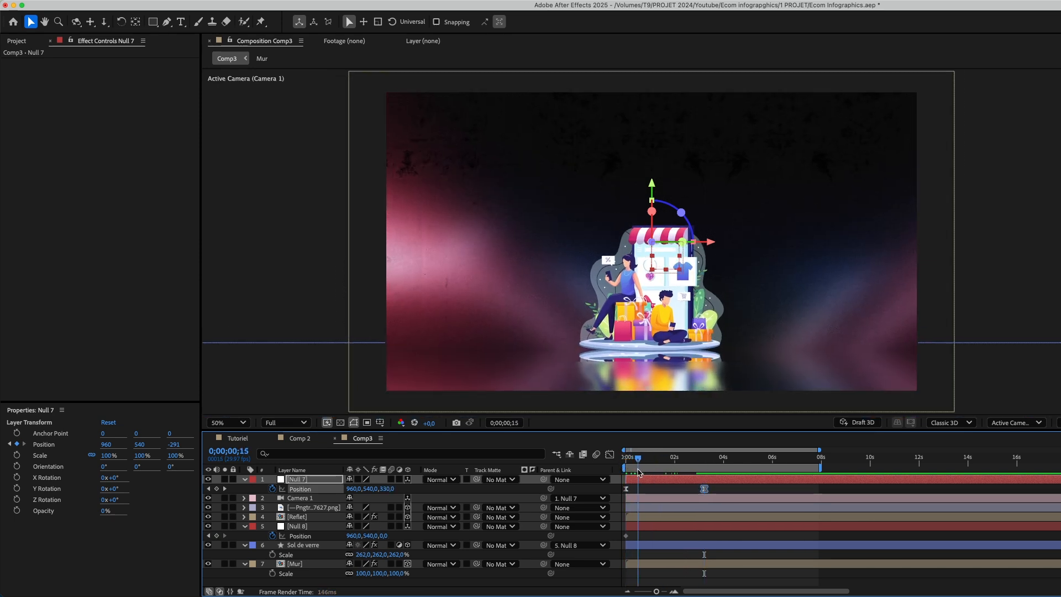
{"action": "left_click_drag", "start_coordinate": [665, 473], "coordinate": [625, 484]}
{"action": "left_click", "coordinate": [626, 536]}
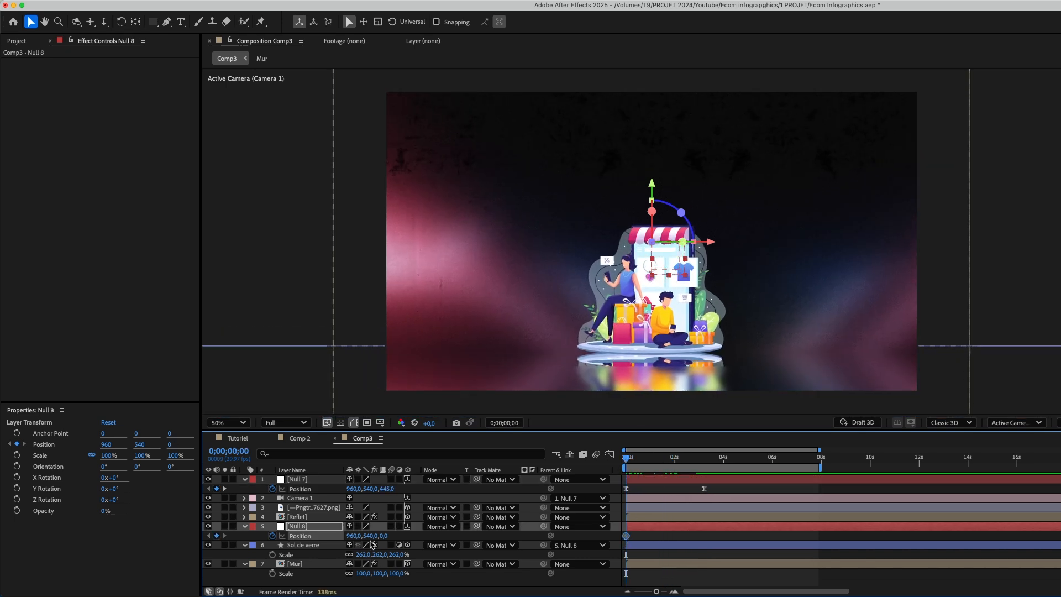
{"action": "left_click_drag", "start_coordinate": [386, 539], "coordinate": [613, 519]}
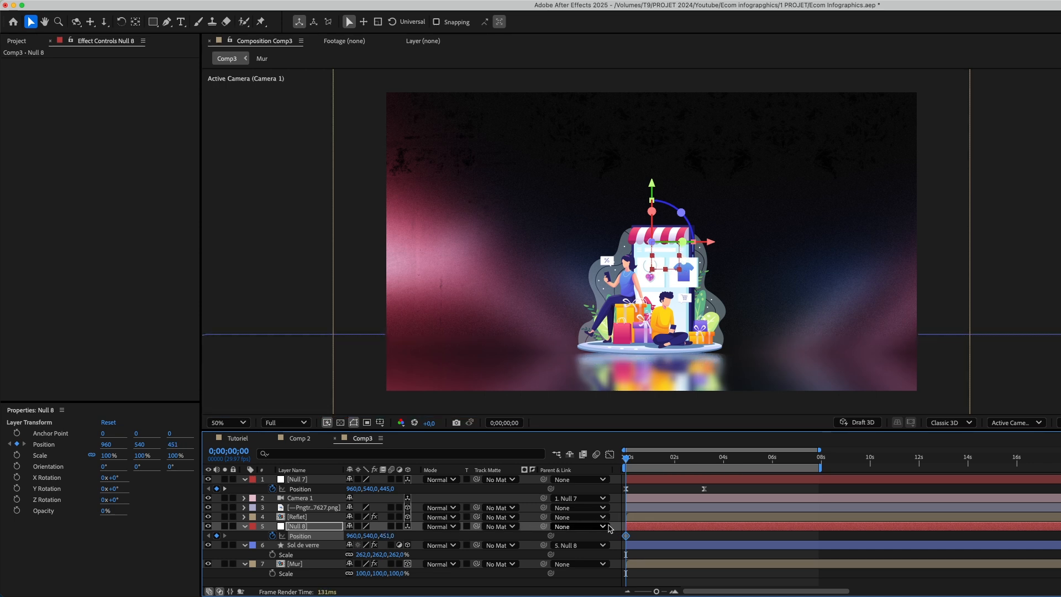
Scrub through the camera move to check the floor, and remove the Position keyframing from Null 8.
{"action": "left_click", "coordinate": [645, 535]}
{"action": "left_click", "coordinate": [668, 462]}
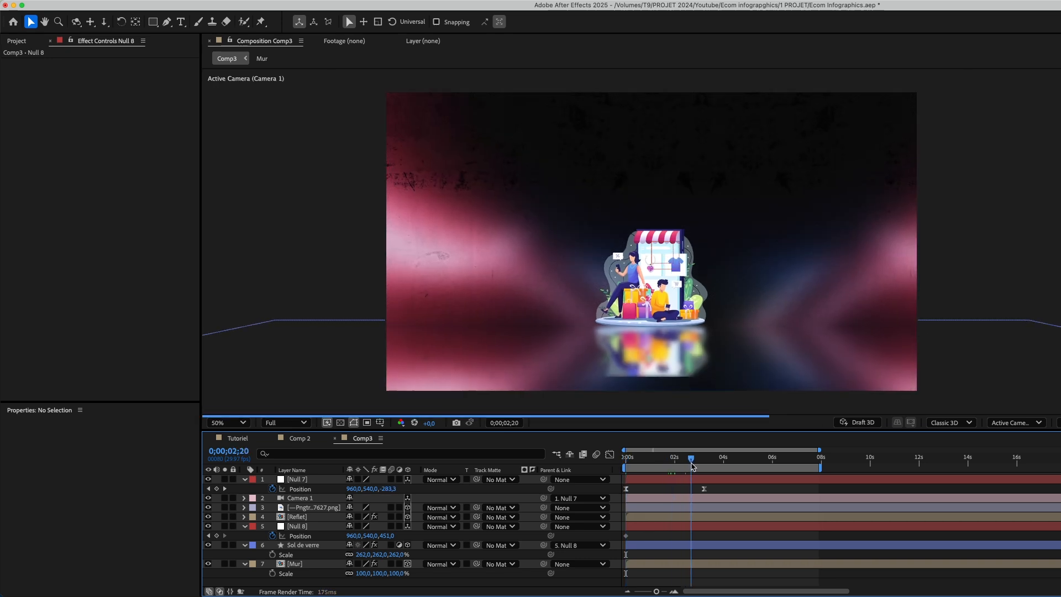
{"action": "left_click", "coordinate": [649, 324]}
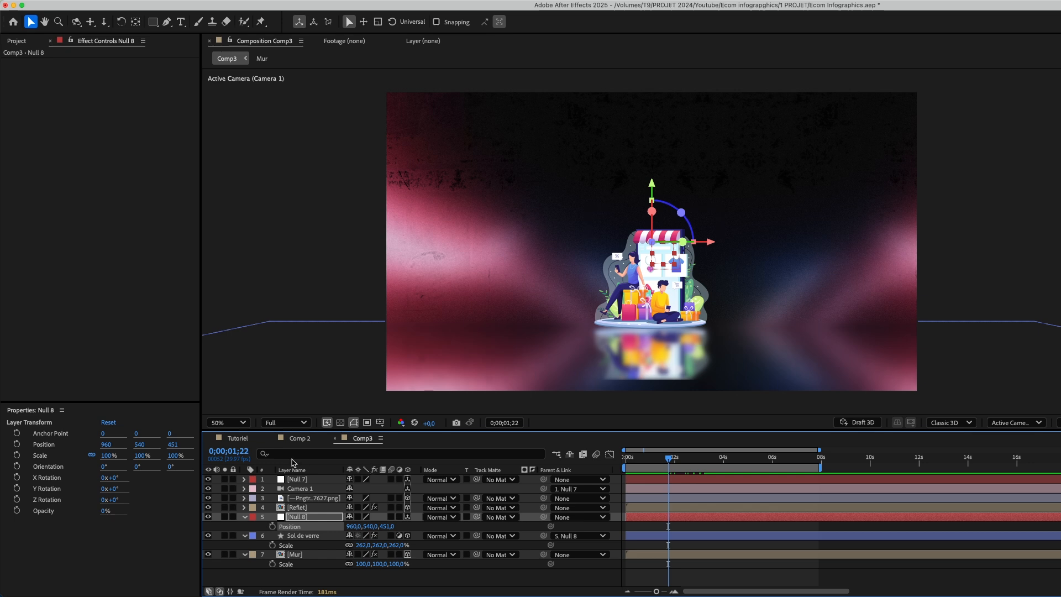
{"action": "left_click", "coordinate": [403, 578]}
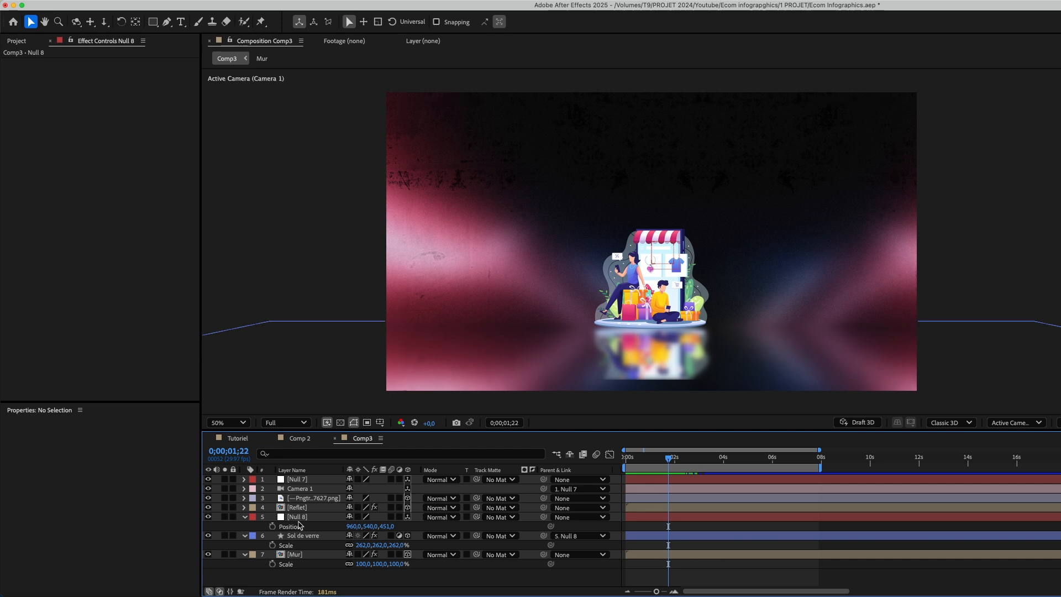
Open the Reflet composition, move the flipped illustration straight up to a Y position of about 620, and return to Comp3.
{"action": "left_click", "coordinate": [298, 508]}
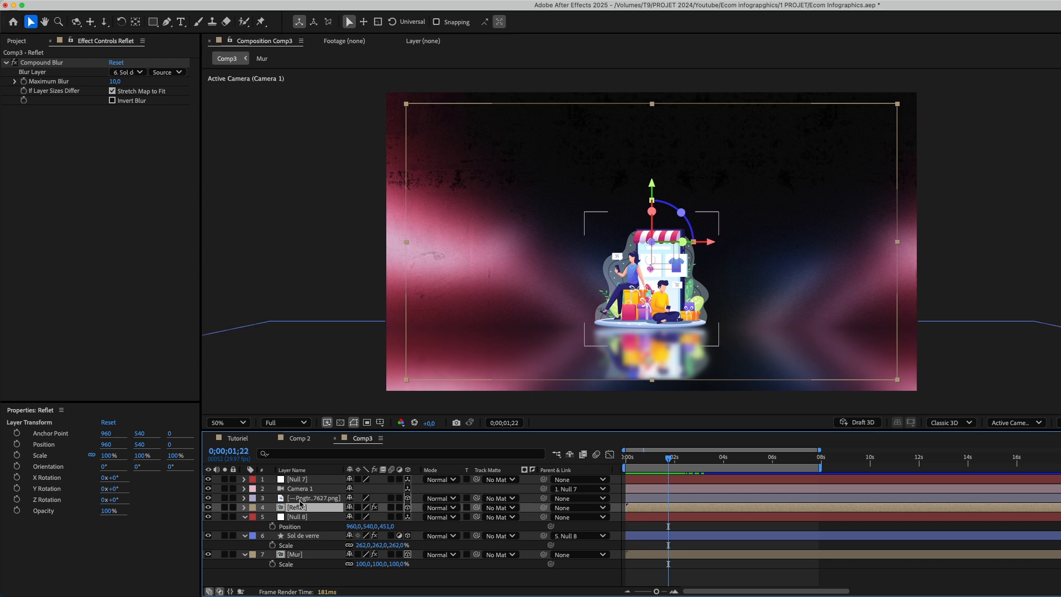
{"action": "double_click", "coordinate": [299, 507]}
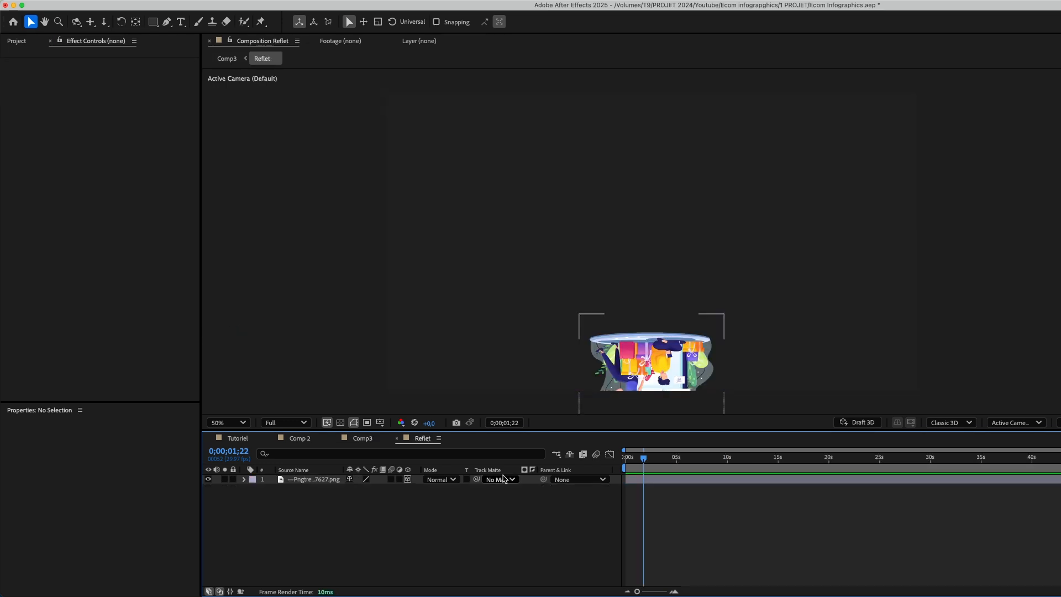
{"action": "left_click_drag", "start_coordinate": [644, 358], "coordinate": [644, 291]}
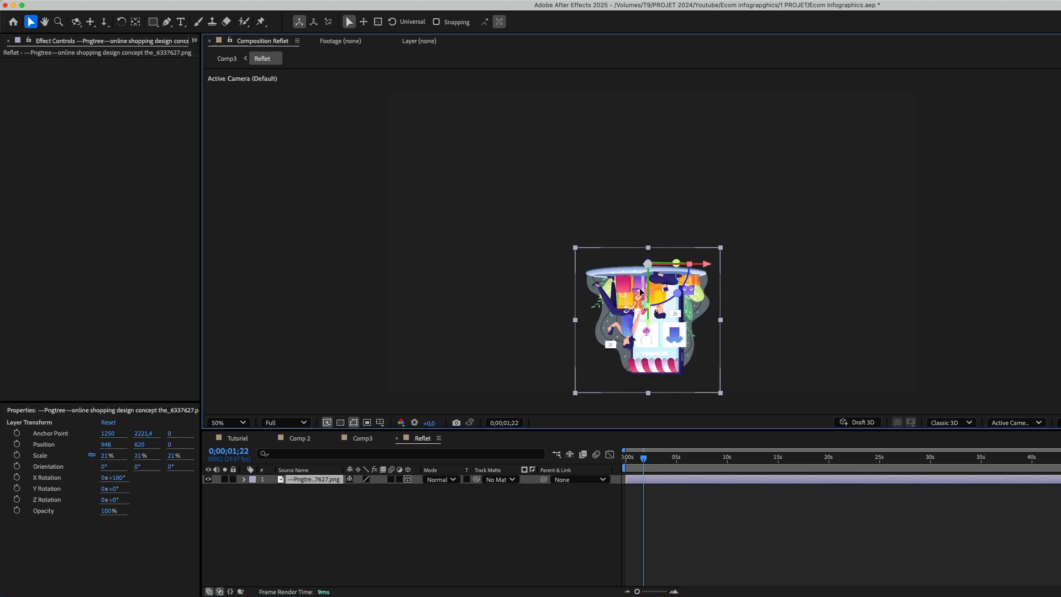
{"action": "left_click", "coordinate": [415, 544]}
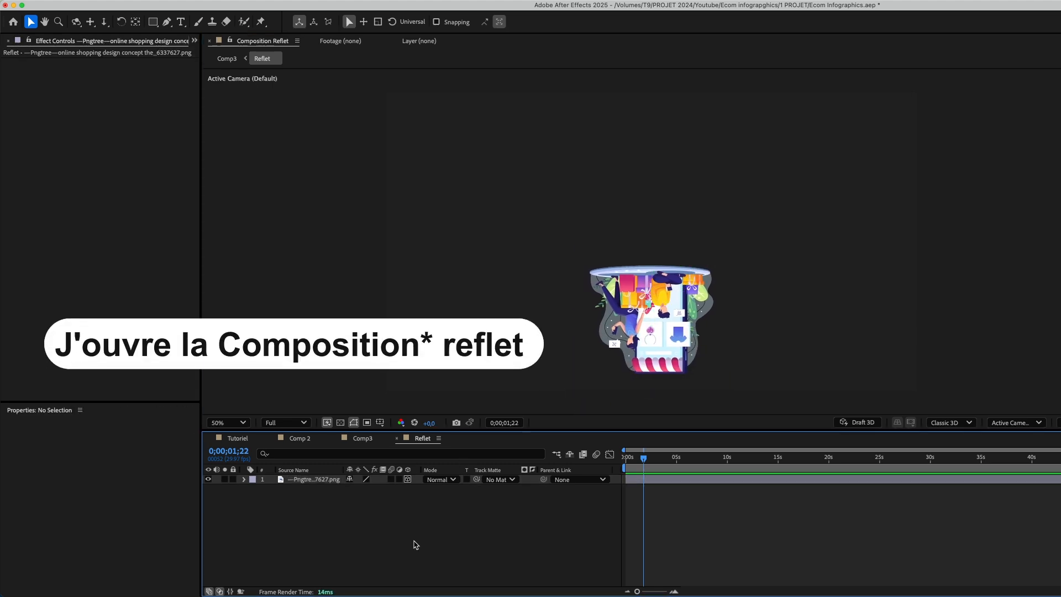
{"action": "left_click", "coordinate": [360, 439]}
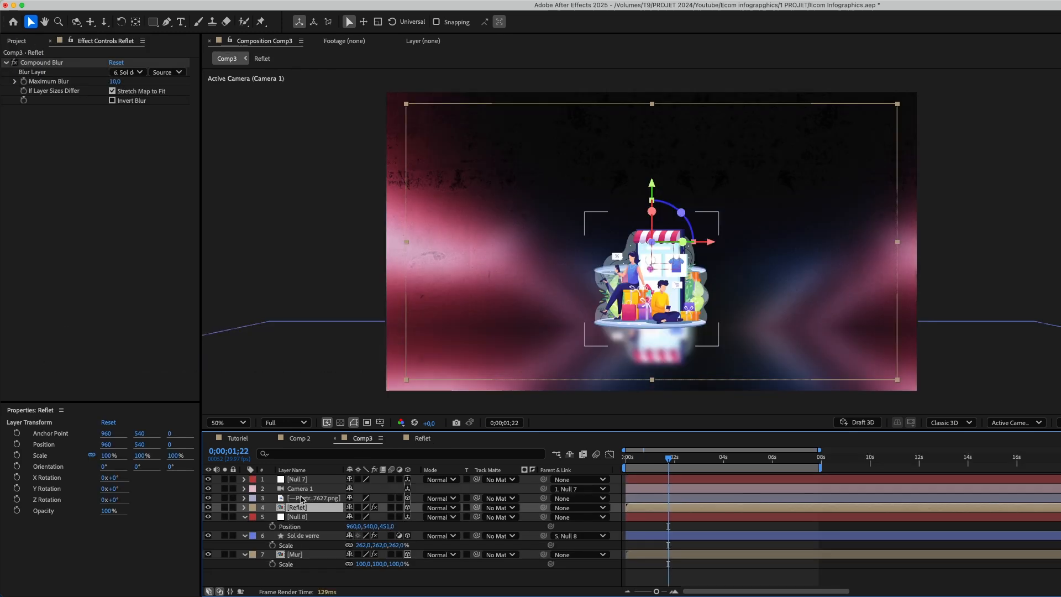
Raise the shopping illustration to a Y position of 652.4 so its base meets the reflection, and reveal its and Reflet's Position values.
{"action": "left_click", "coordinate": [612, 267]}
{"action": "left_click_drag", "start_coordinate": [612, 267], "coordinate": [613, 206]}
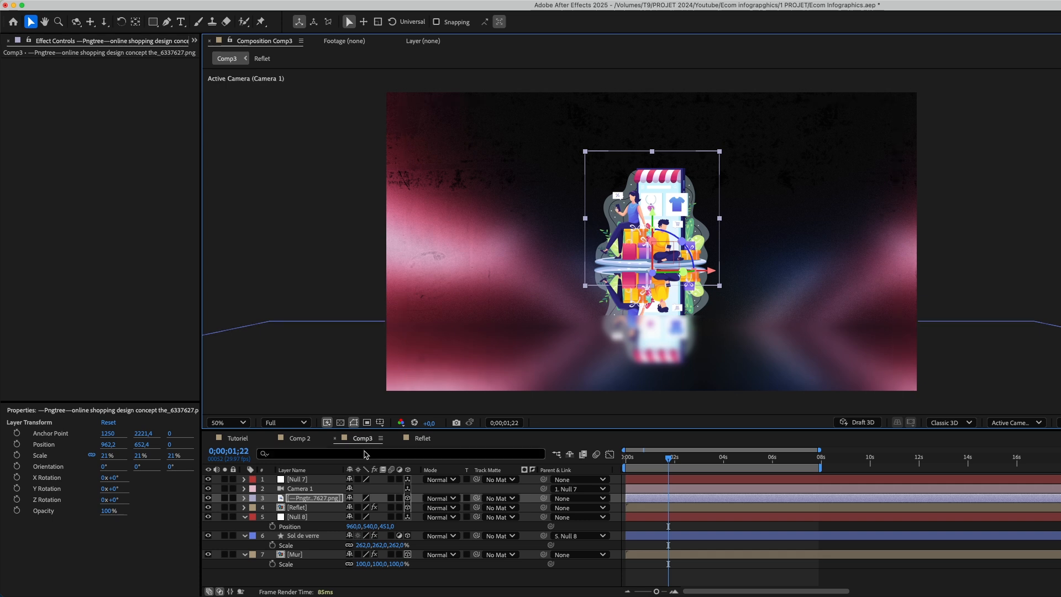
{"action": "left_click", "coordinate": [320, 509], "text": "shift"}
{"action": "key", "text": "p"}
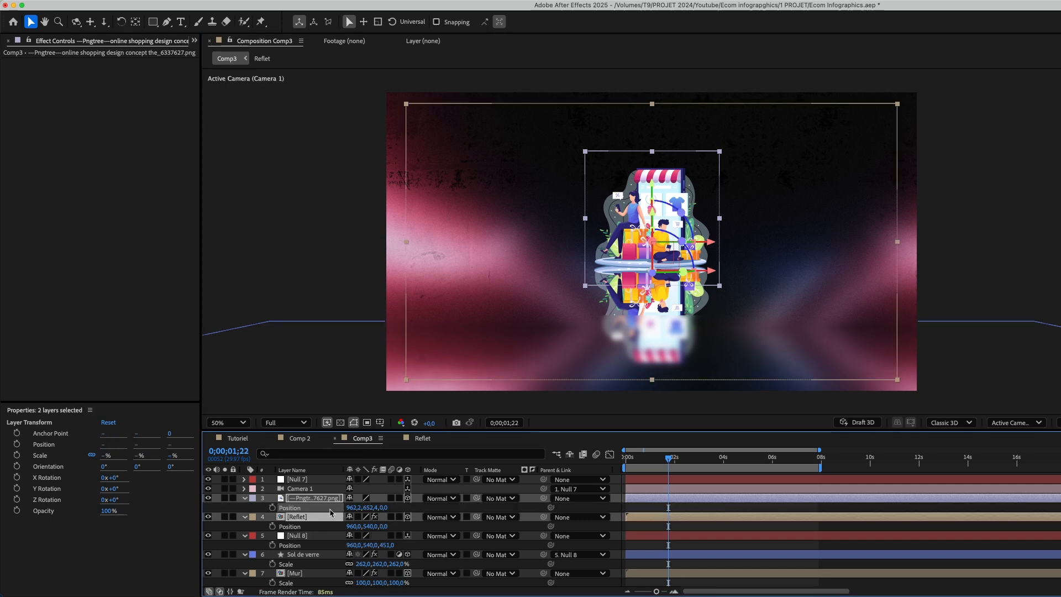
Move the illustration and Reflet layers together to Y positions of 913.4 and 801, and set their Z position to 682.
{"action": "left_click_drag", "start_coordinate": [383, 509], "coordinate": [380, 534]}
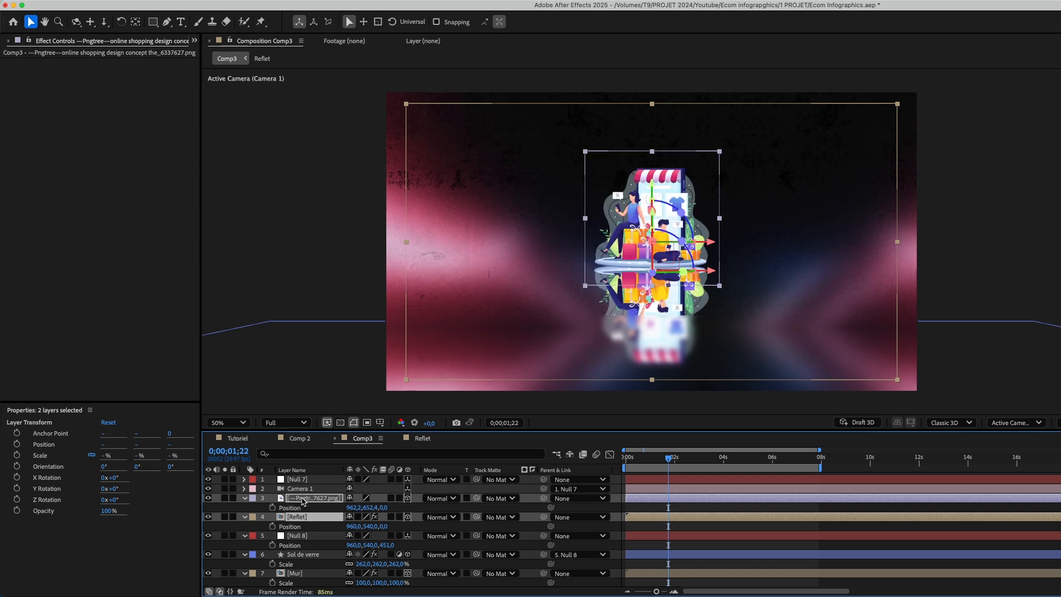
{"action": "left_click_drag", "start_coordinate": [370, 508], "coordinate": [495, 526]}
{"action": "left_click", "coordinate": [716, 529]}
{"action": "scroll", "coordinate": [550, 372], "scroll_direction": "up", "scroll_amount": 1}
{"action": "scroll", "coordinate": [551, 371], "scroll_direction": "down", "scroll_amount": 1}
{"action": "key", "text": "super+z"}
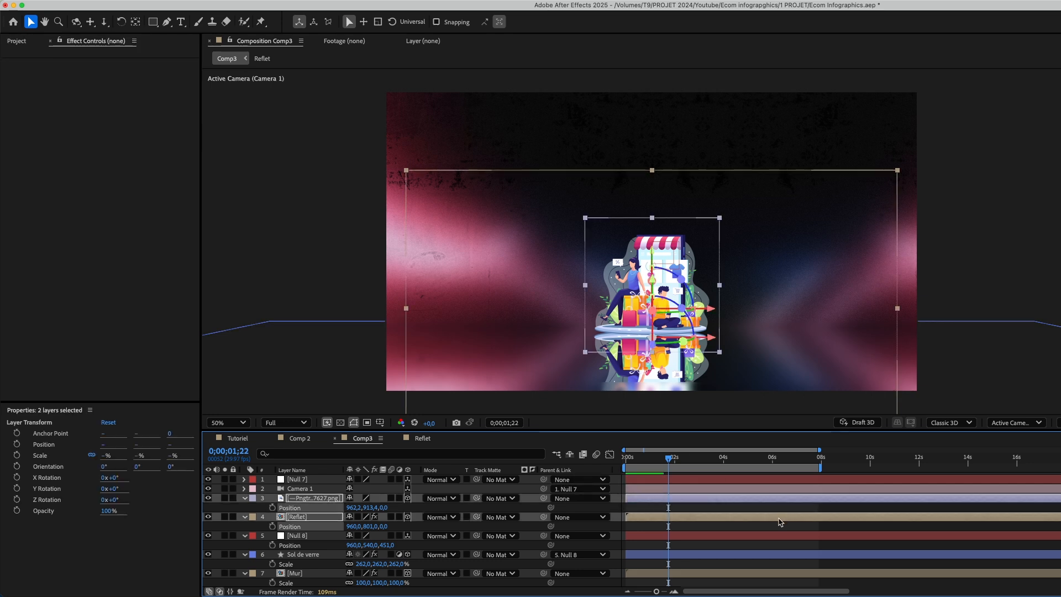
{"action": "key", "text": "super+shift+a"}
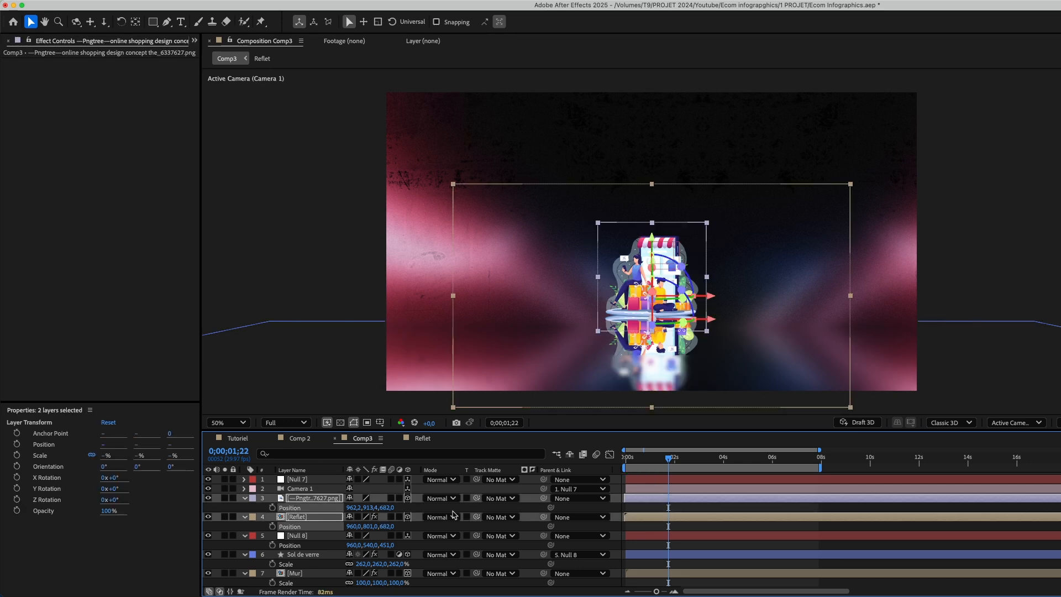
{"action": "left_click", "coordinate": [708, 547]}
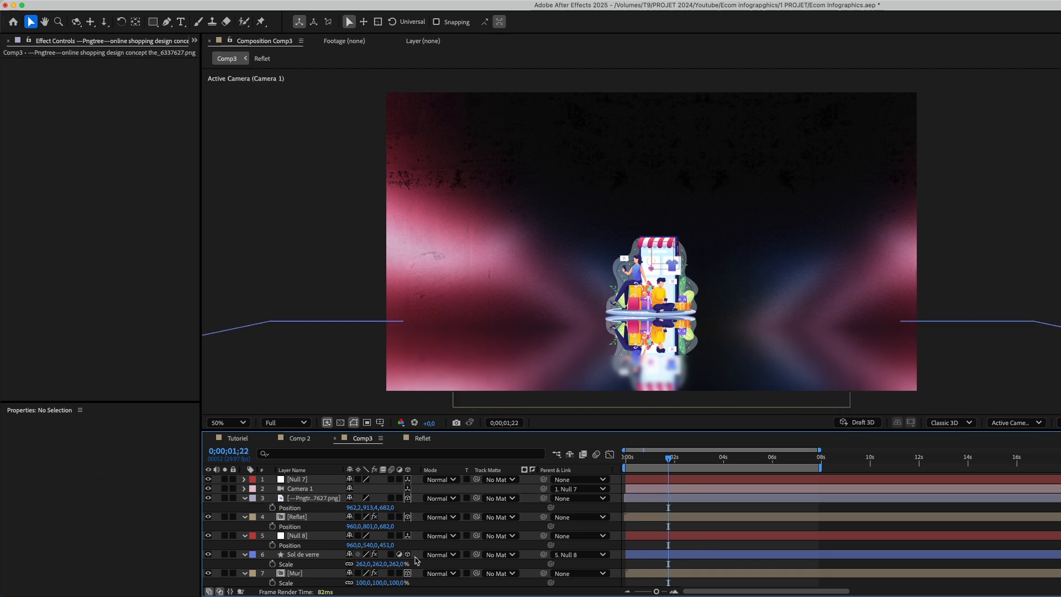
Set Null 8 to a Y position of 140, Z position of 3797 and scale of 184%, with Sol de verre scaled to 714%.
{"action": "left_click", "coordinate": [296, 535]}
{"action": "left_click_drag", "start_coordinate": [372, 546], "coordinate": [239, 523]}
{"action": "key", "text": "s"}
{"action": "left_click_drag", "start_coordinate": [362, 545], "coordinate": [452, 546]}
{"action": "key", "text": "p"}
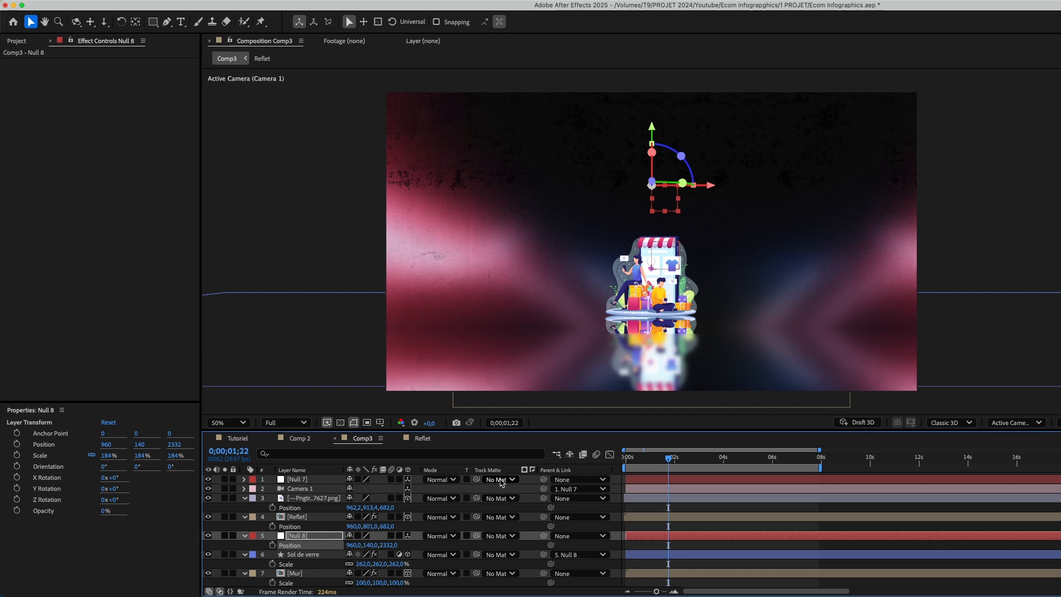
{"action": "left_click_drag", "start_coordinate": [386, 548], "coordinate": [420, 547]}
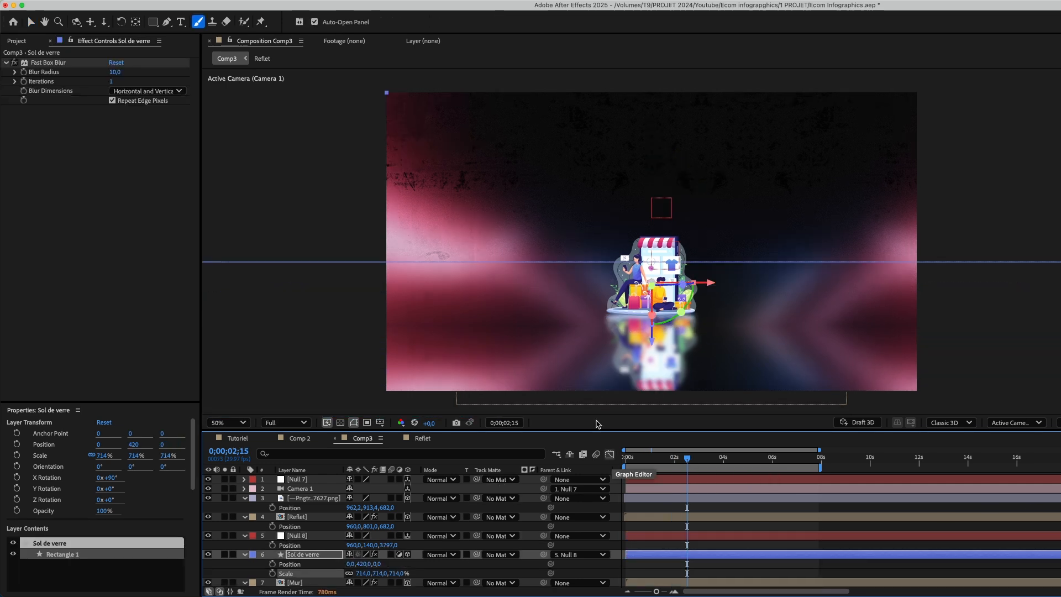
Move the Sol de verre floor to X -53.3 and Y 485.7, and preview the camera move to check it.
{"action": "mouse_move", "coordinate": [592, 337]}
{"action": "left_mouse_down"}
{"action": "mouse_move", "coordinate": [591, 419]}
{"action": "mouse_move", "coordinate": [585, 326]}
{"action": "left_mouse_up"}
{"action": "left_click", "coordinate": [694, 547]}
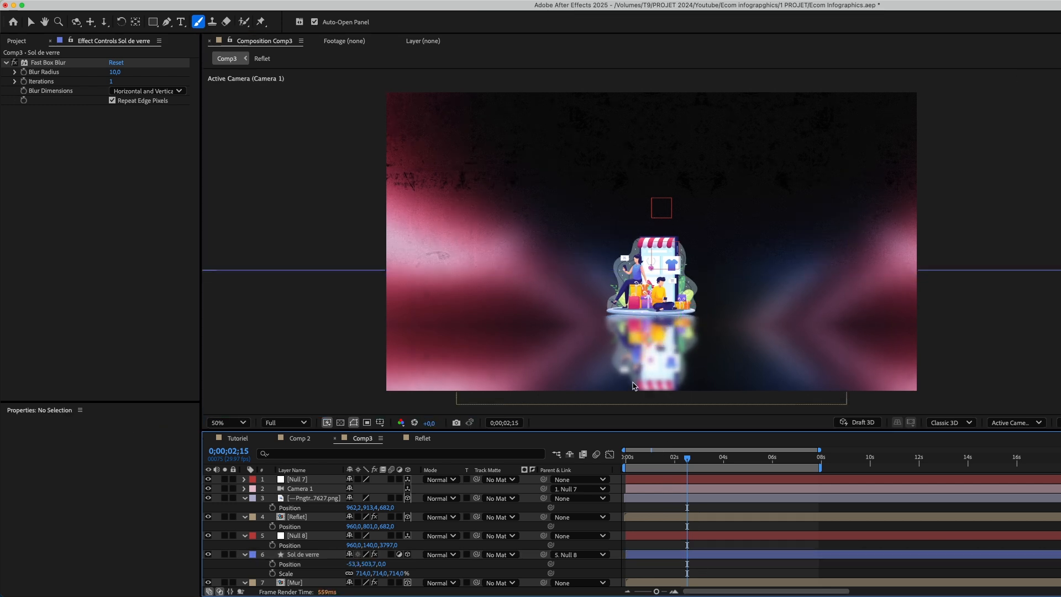
{"action": "left_click_drag", "start_coordinate": [687, 458], "coordinate": [617, 466]}
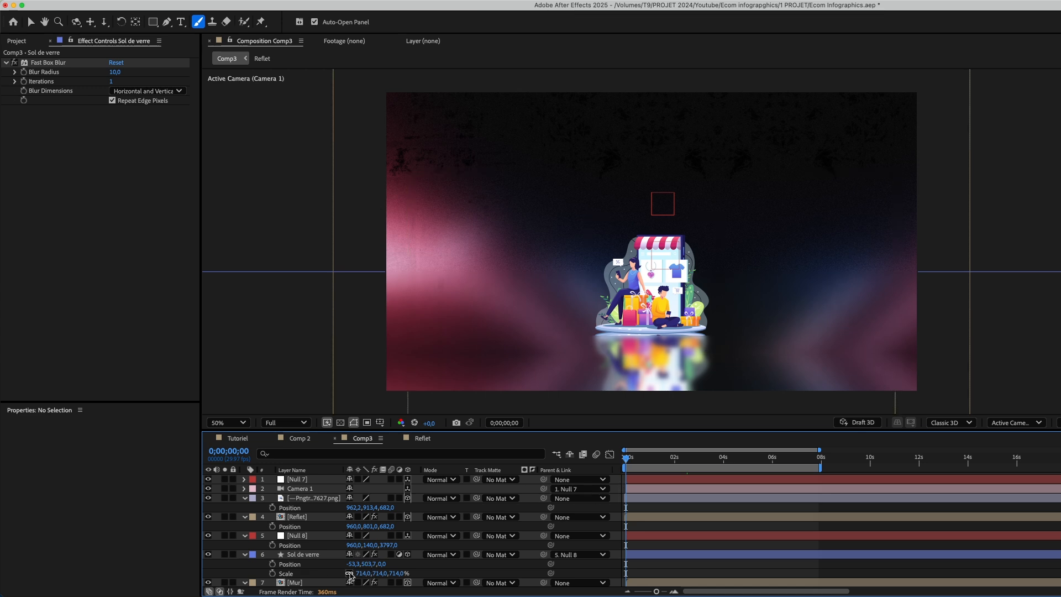
{"action": "left_click_drag", "start_coordinate": [366, 564], "coordinate": [357, 564]}
{"action": "left_click", "coordinate": [650, 568]}
{"action": "key", "text": "space"}
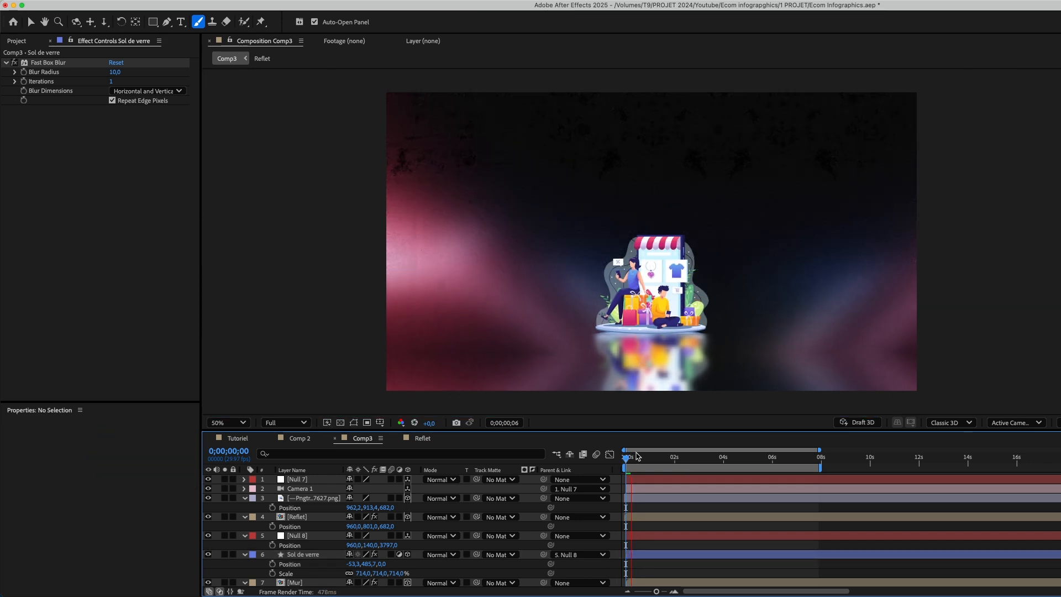
{"action": "left_click_drag", "start_coordinate": [637, 459], "coordinate": [684, 471]}
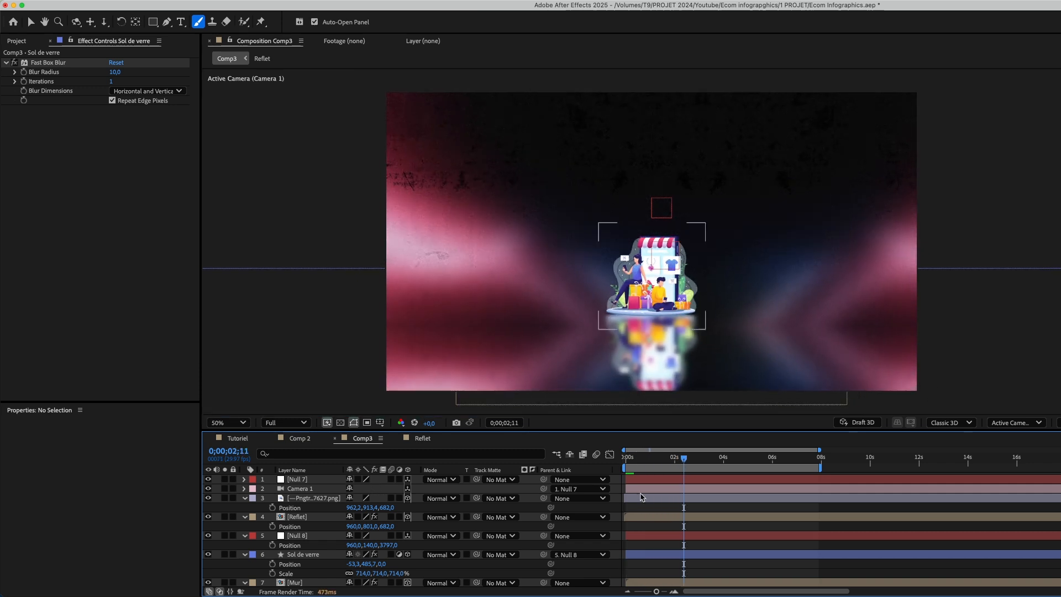
Check Null 7's keyframed camera move, add a new null object to Comp3 and make it a 3D layer.
{"action": "left_click", "coordinate": [671, 479]}
{"action": "key", "text": "u"}
{"action": "left_click_drag", "start_coordinate": [684, 460], "coordinate": [717, 467]}
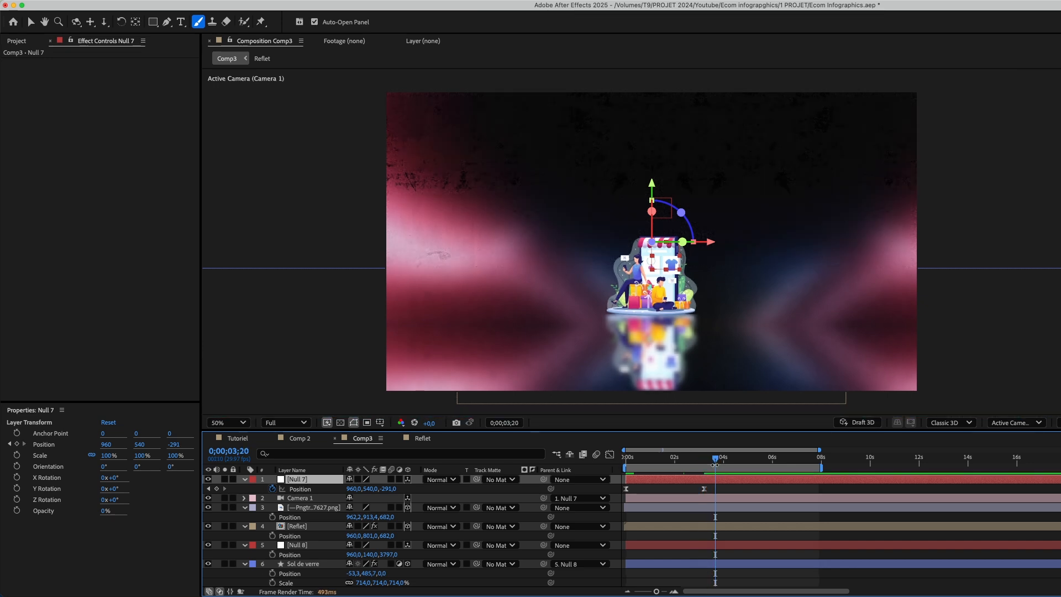
{"action": "key", "text": "super+alt+shift+y"}
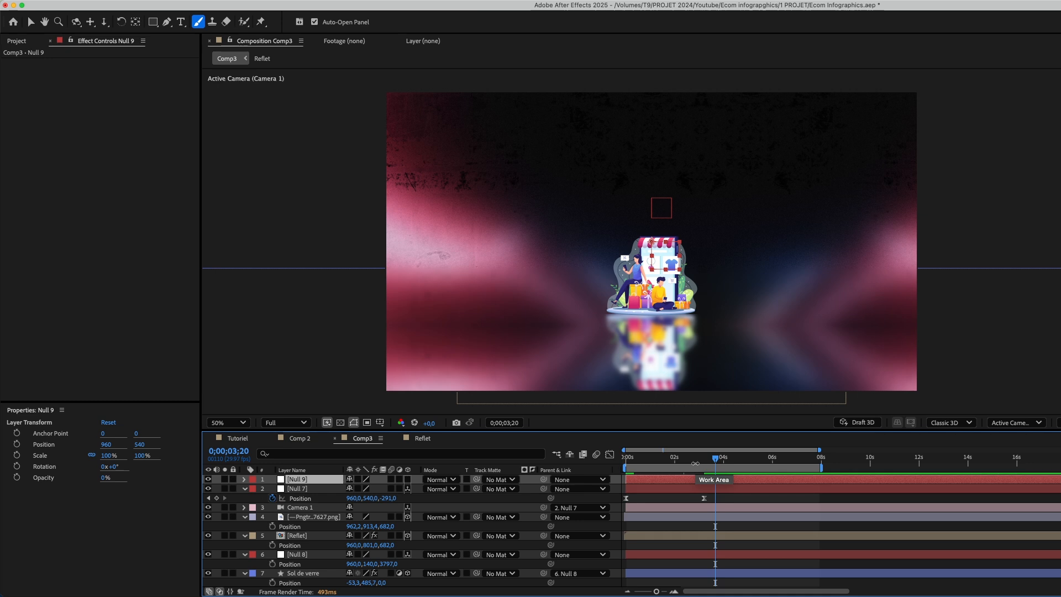
{"action": "key", "text": "p"}
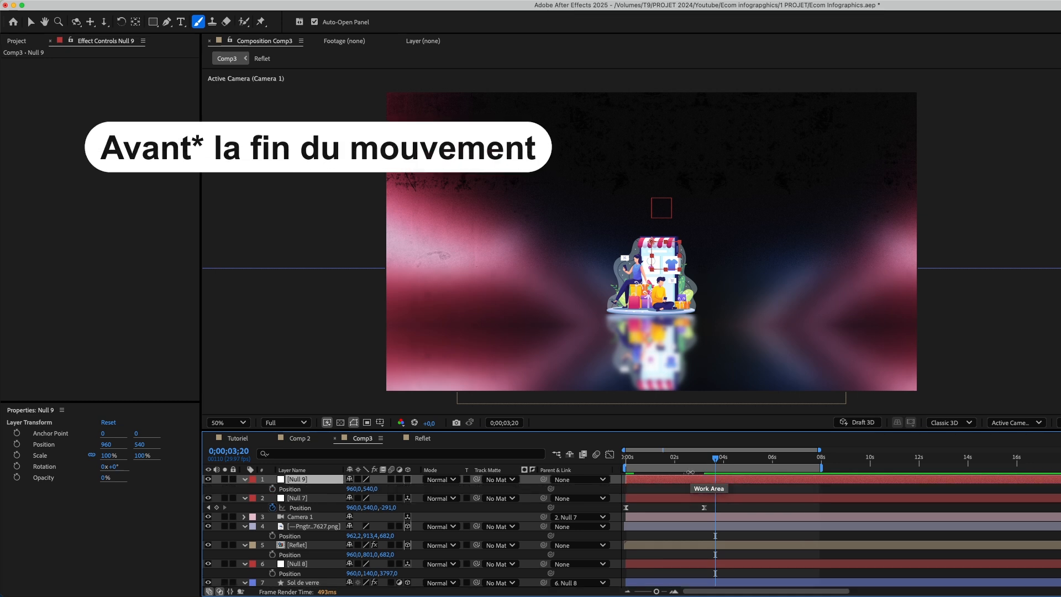
{"action": "left_click", "coordinate": [409, 479]}
Try a Position keyframe on Null 9 at 0;00;03;20, set its Y position to 500, and remove the keyframing.
{"action": "left_click", "coordinate": [272, 489]}
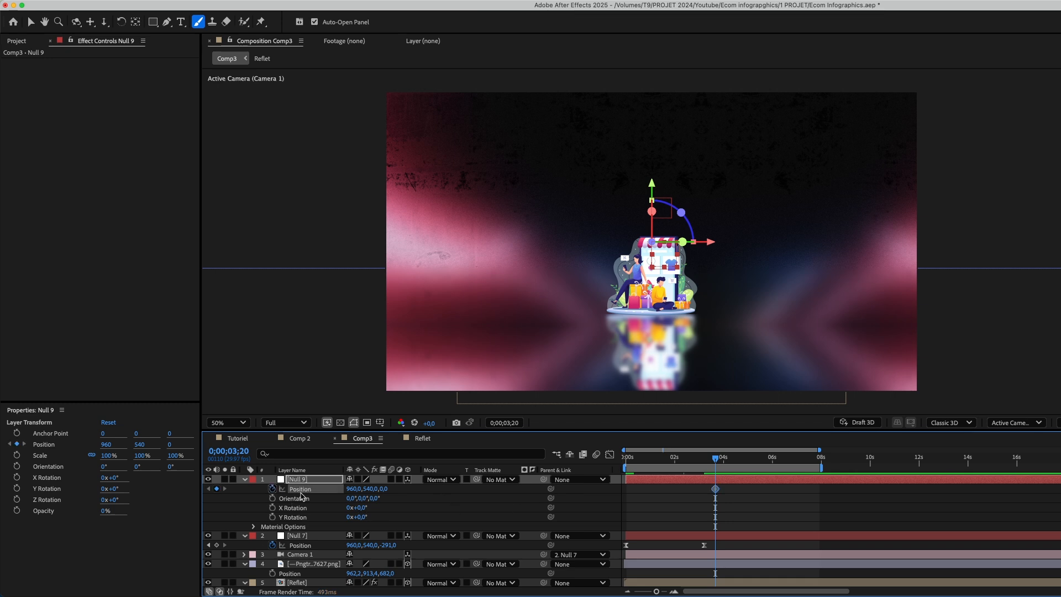
{"action": "left_click_drag", "start_coordinate": [716, 490], "coordinate": [766, 495]}
{"action": "right_click", "coordinate": [765, 496]}
{"action": "left_click", "coordinate": [463, 518]}
{"action": "left_click_drag", "start_coordinate": [375, 490], "coordinate": [349, 489]}
{"action": "left_click_drag", "start_coordinate": [683, 486], "coordinate": [791, 505]}
{"action": "key", "text": "Delete"}
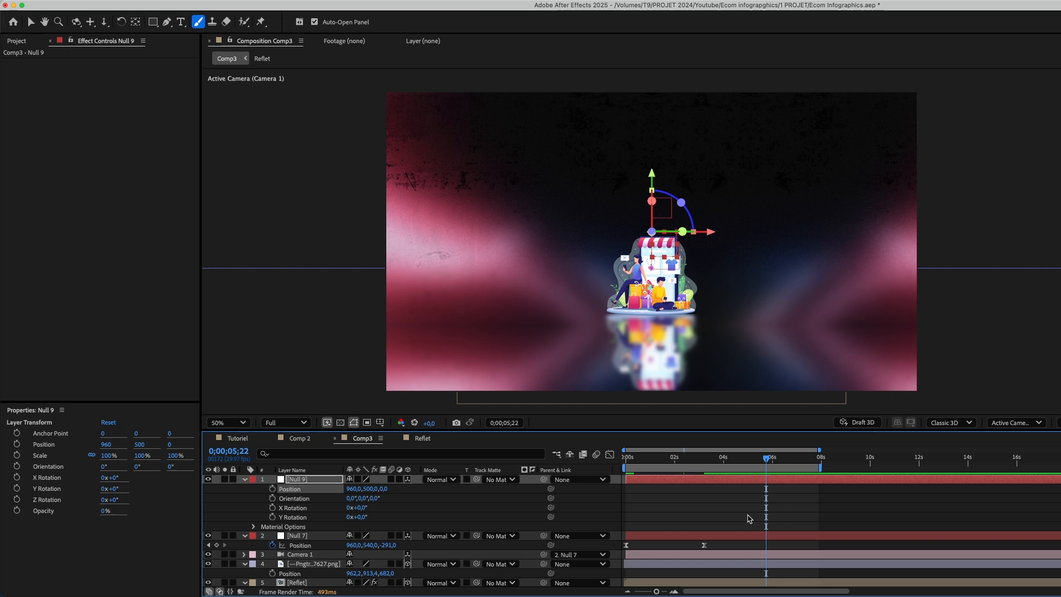
Parent Null 7 to Null 9.
{"action": "left_click", "coordinate": [300, 545]}
{"action": "left_click_drag", "start_coordinate": [542, 536], "coordinate": [317, 486]}
{"action": "left_click", "coordinate": [687, 516]}
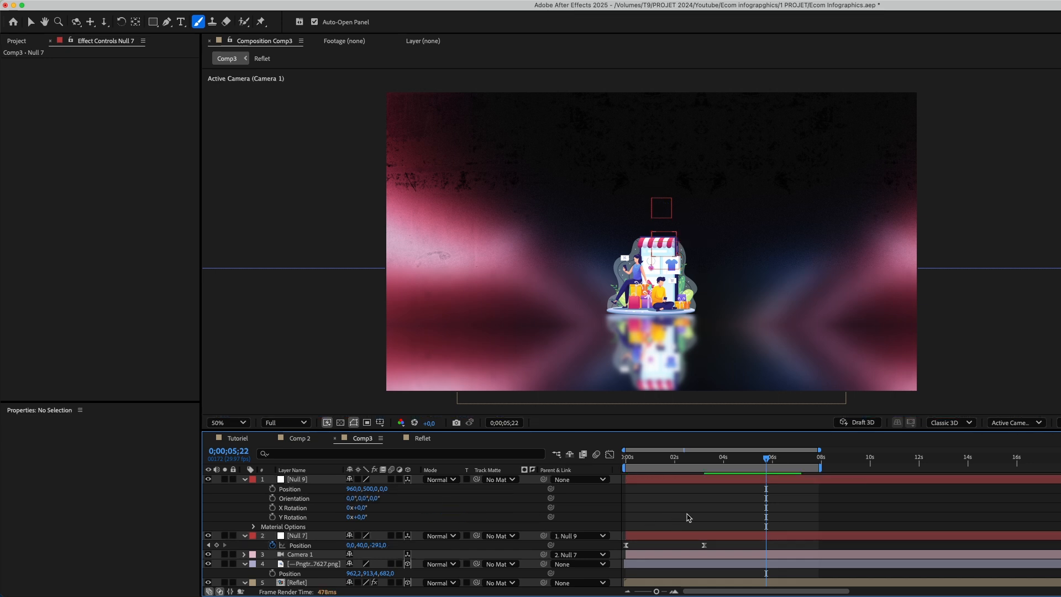
Keyframe Null 9's Position at 0;00;02;26, and set its Y position to 263 at 0;00;05;26.
{"action": "left_click_drag", "start_coordinate": [706, 456], "coordinate": [696, 457]}
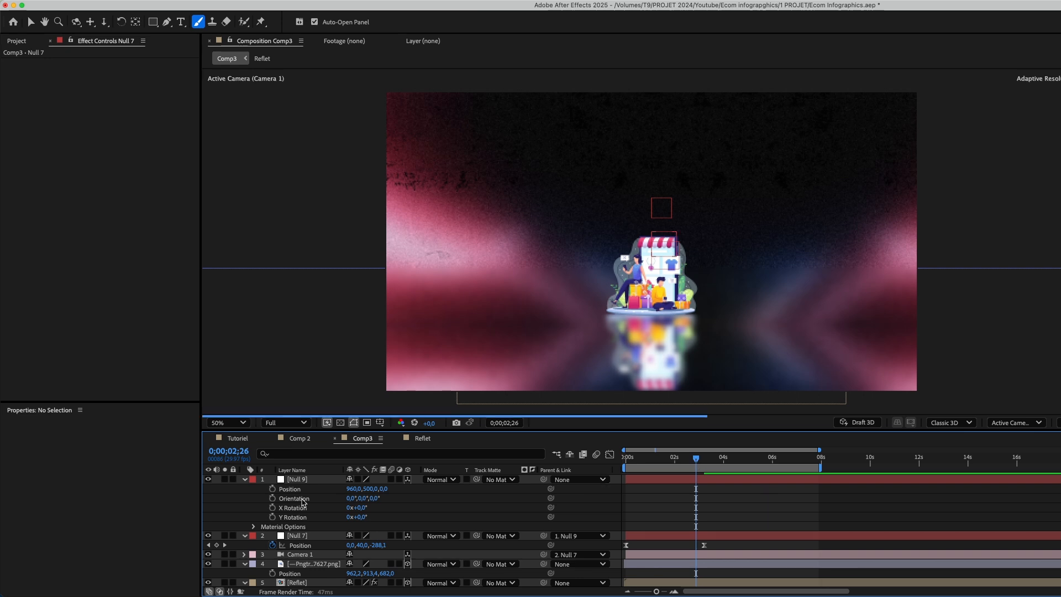
{"action": "left_click", "coordinate": [272, 489]}
{"action": "left_click", "coordinate": [767, 463]}
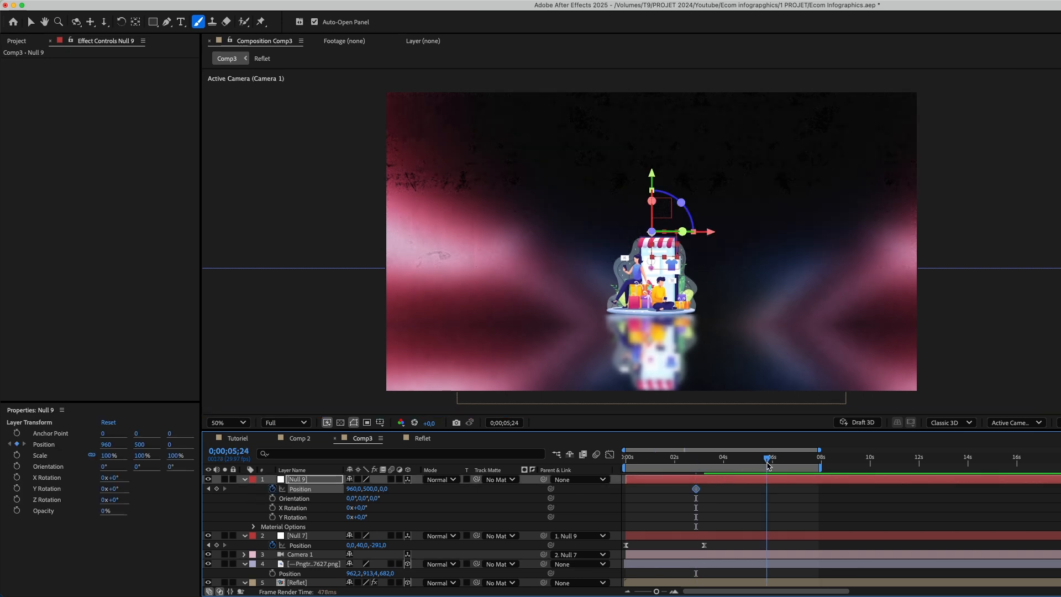
{"action": "left_click_drag", "start_coordinate": [372, 488], "coordinate": [247, 480]}
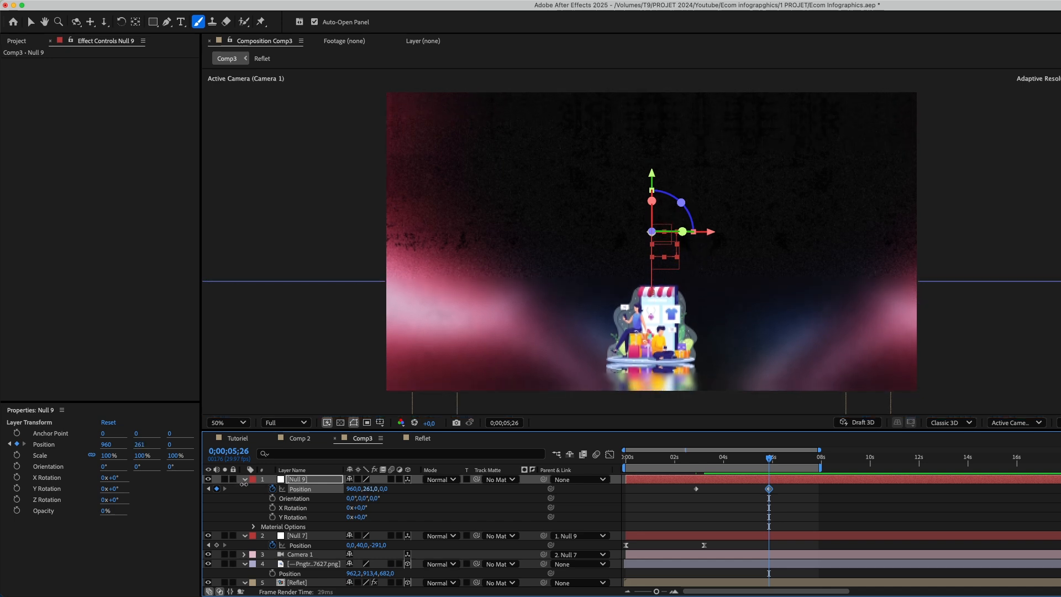
Apply Easy Ease to both Null 9 Position keyframes, and shape their speed graph to peak early with a long slowdown.
{"action": "left_click_drag", "start_coordinate": [806, 485], "coordinate": [678, 493]}
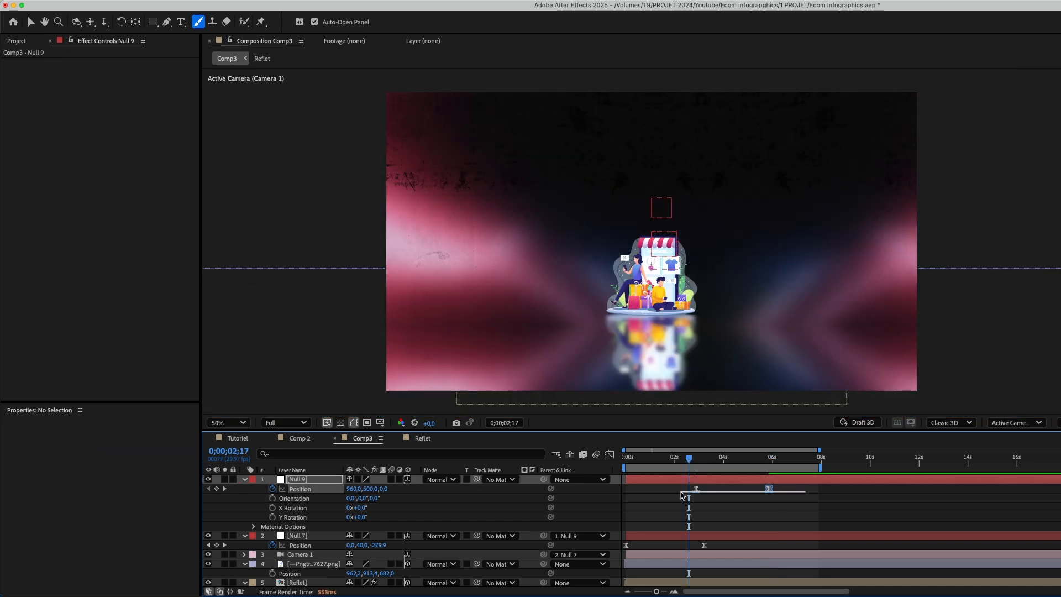
{"action": "key", "text": "F9"}
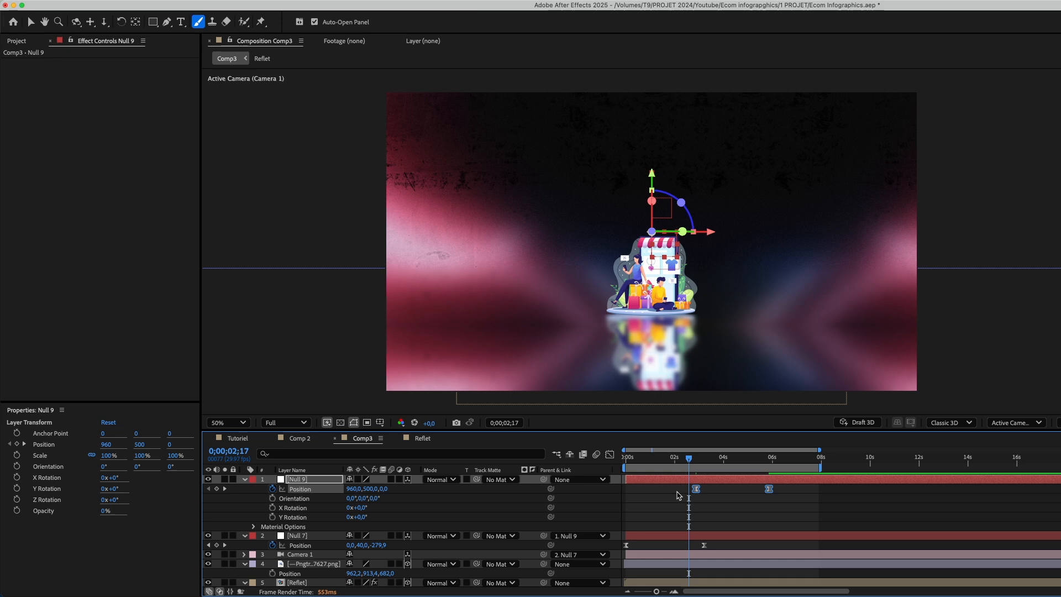
{"action": "left_click", "coordinate": [610, 454]}
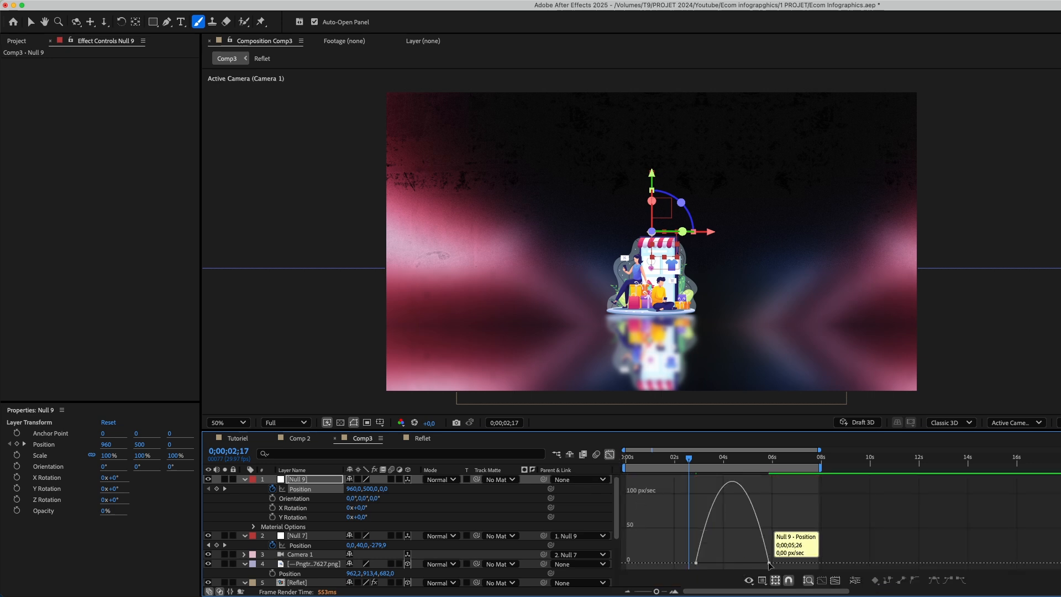
{"action": "left_click_drag", "start_coordinate": [746, 563], "coordinate": [702, 570]}
{"action": "left_click", "coordinate": [673, 516]}
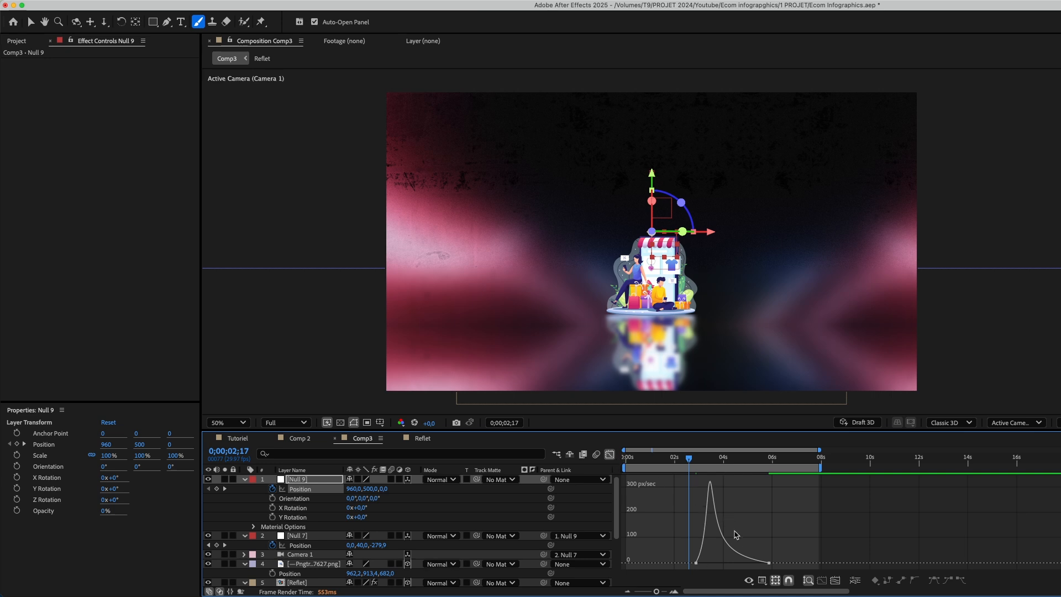
{"action": "left_click", "coordinate": [610, 454]}
{"action": "left_click", "coordinate": [715, 526]}
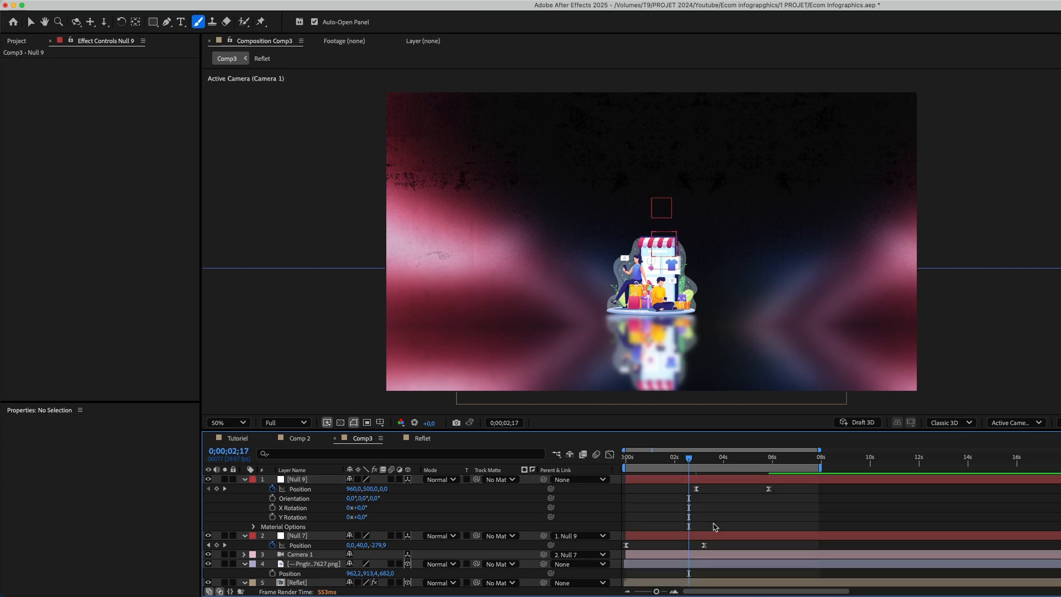
Add a Position keyframe to Sol de verre at the time of Null 9's first keyframe, 0;00;02;27.
{"action": "scroll", "coordinate": [313, 570], "scroll_direction": "down", "scroll_amount": 4}
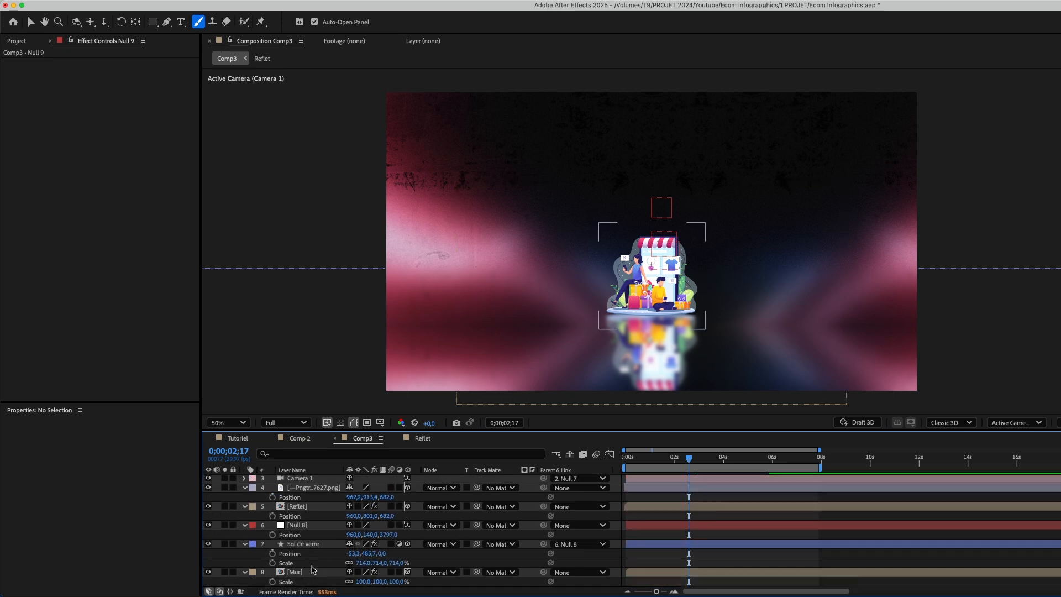
{"action": "left_click", "coordinate": [303, 544]}
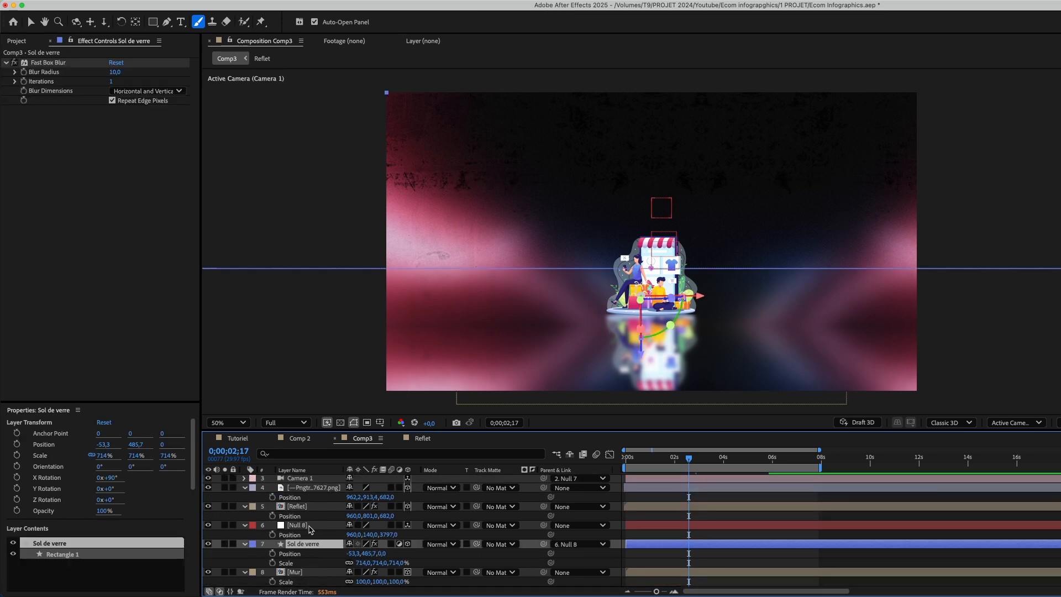
{"action": "scroll", "coordinate": [665, 500], "scroll_direction": "up", "scroll_amount": 5}
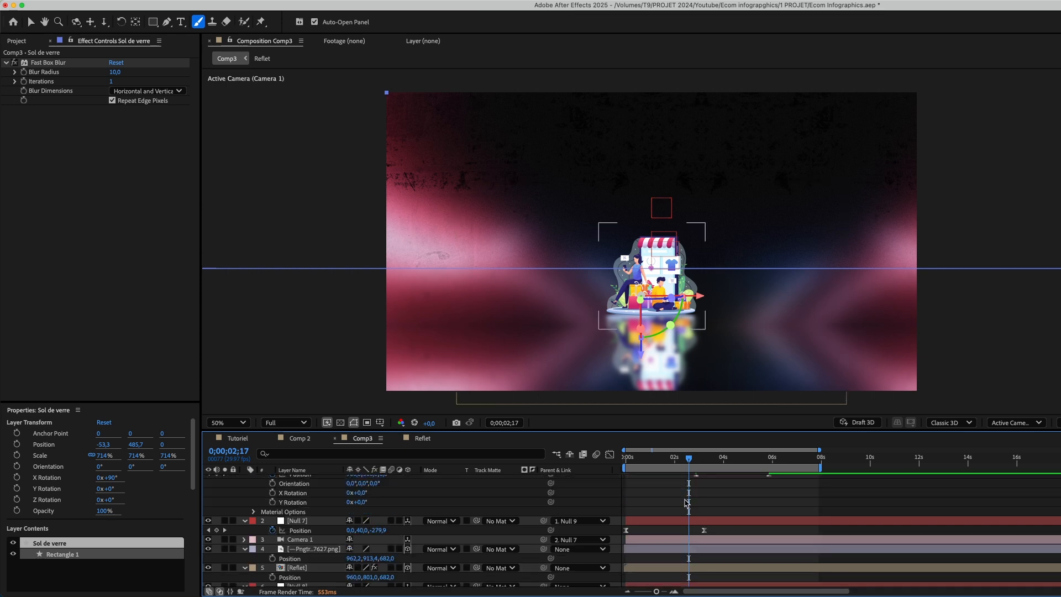
{"action": "left_click_drag", "start_coordinate": [690, 468], "coordinate": [696, 469]}
{"action": "left_click", "coordinate": [697, 489]}
{"action": "scroll", "coordinate": [691, 503], "scroll_direction": "down", "scroll_amount": 2}
{"action": "scroll", "coordinate": [688, 511], "scroll_direction": "up", "scroll_amount": 2}
{"action": "left_click", "coordinate": [704, 505]}
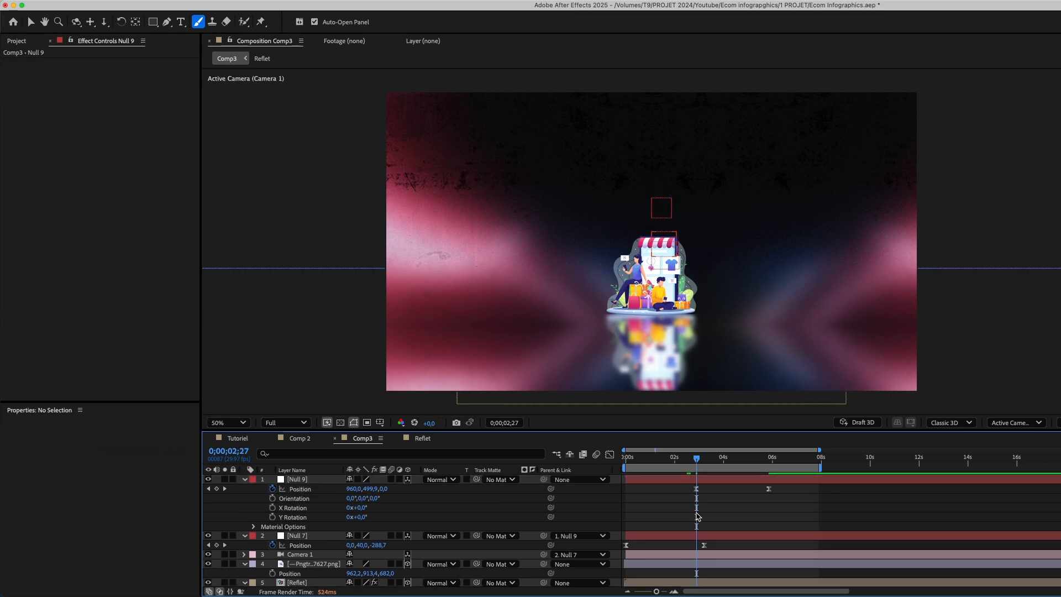
{"action": "scroll", "coordinate": [319, 562], "scroll_direction": "down", "scroll_amount": 3}
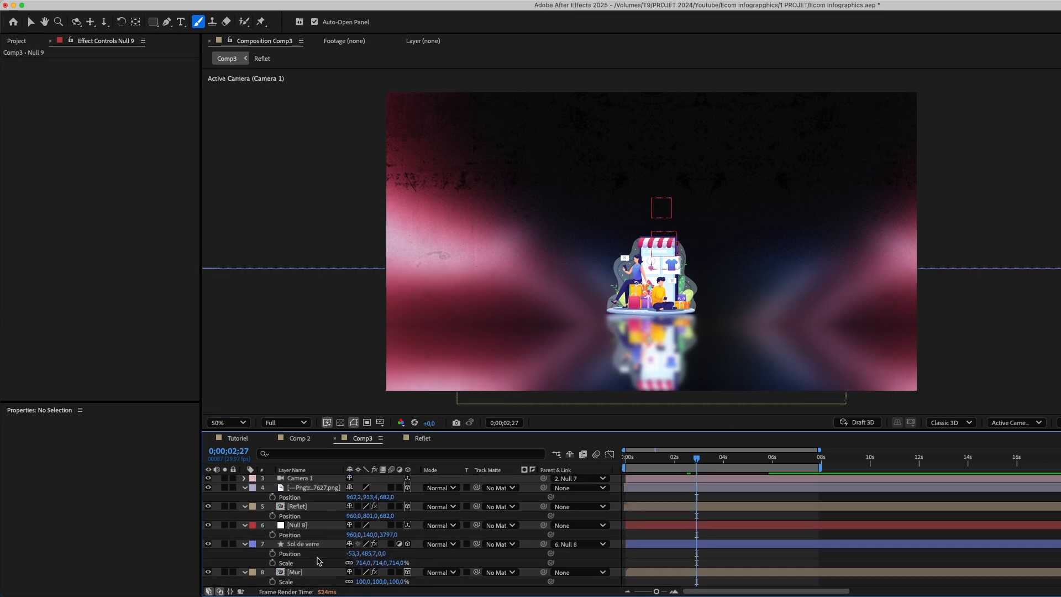
{"action": "left_click", "coordinate": [273, 553]}
Set Sol de verre's Y position to 369.7 at Null 9's second keyframe, 0;00;05;26.
{"action": "left_click_drag", "start_coordinate": [742, 464], "coordinate": [770, 464]}
{"action": "scroll", "coordinate": [771, 492], "scroll_direction": "up", "scroll_amount": 3}
{"action": "left_click", "coordinate": [769, 492]}
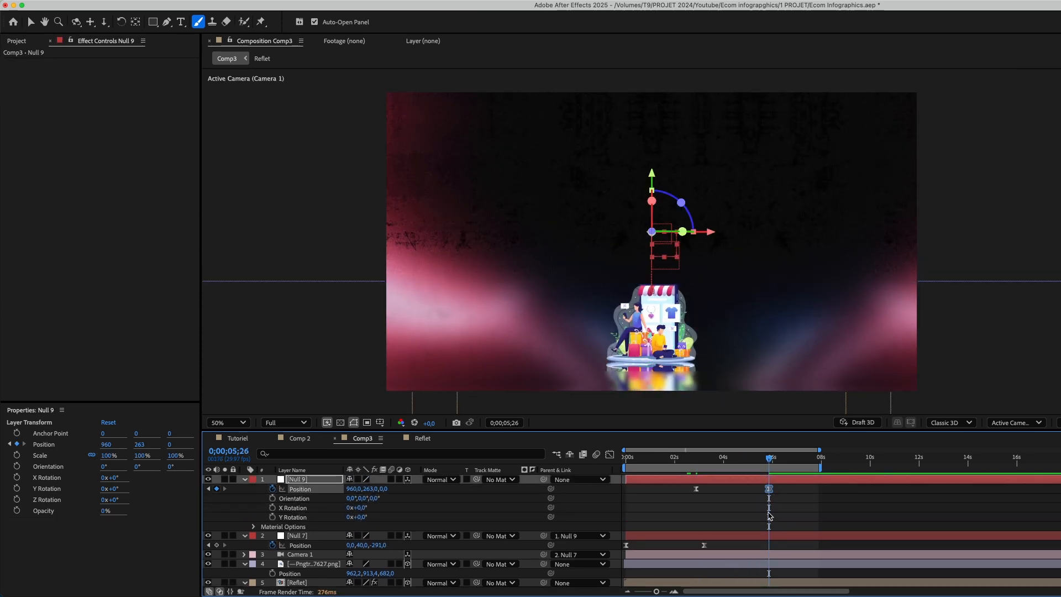
{"action": "scroll", "coordinate": [770, 514], "scroll_direction": "down", "scroll_amount": 3}
{"action": "left_click", "coordinate": [770, 558]}
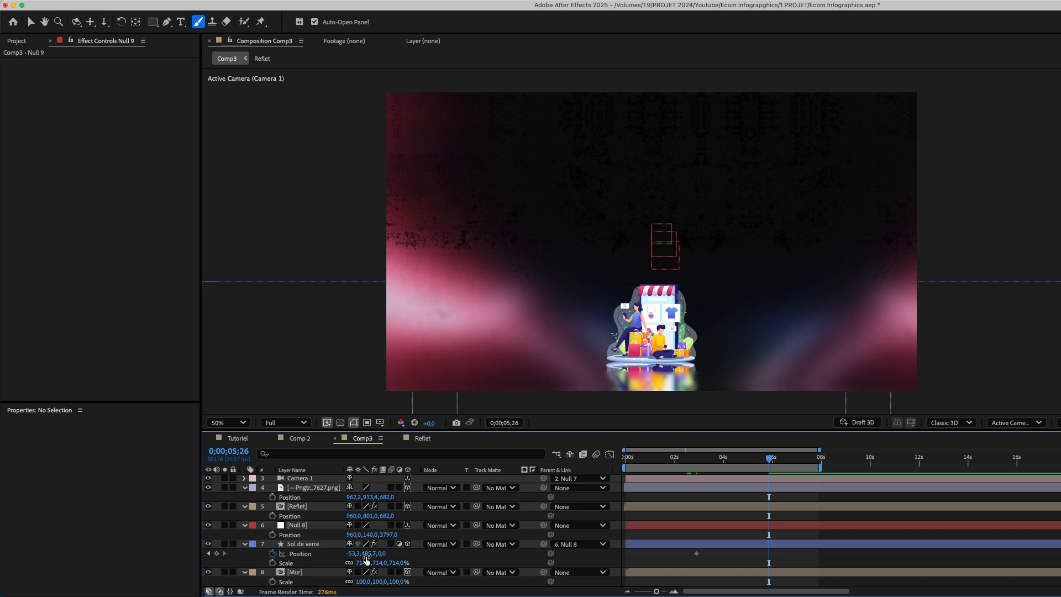
{"action": "left_click_drag", "start_coordinate": [372, 554], "coordinate": [312, 544]}
{"action": "left_click", "coordinate": [313, 545]}
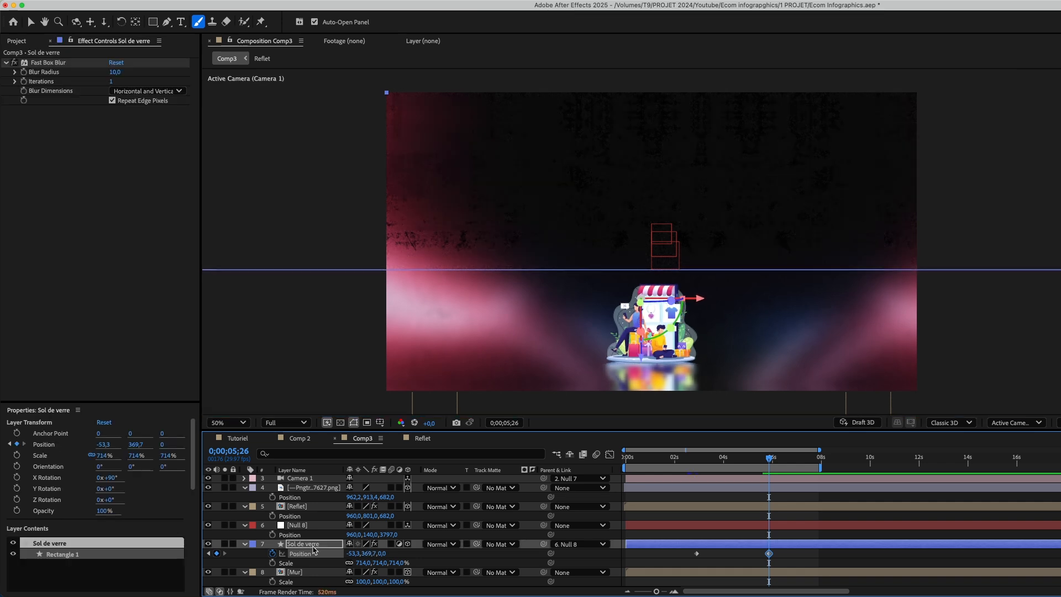
Apply Easy Ease to both Sol de verre Position keyframes, and shape their speed graph to peak early with a long slowdown.
{"action": "left_click", "coordinate": [712, 566]}
{"action": "left_click_drag", "start_coordinate": [814, 559], "coordinate": [646, 559]}
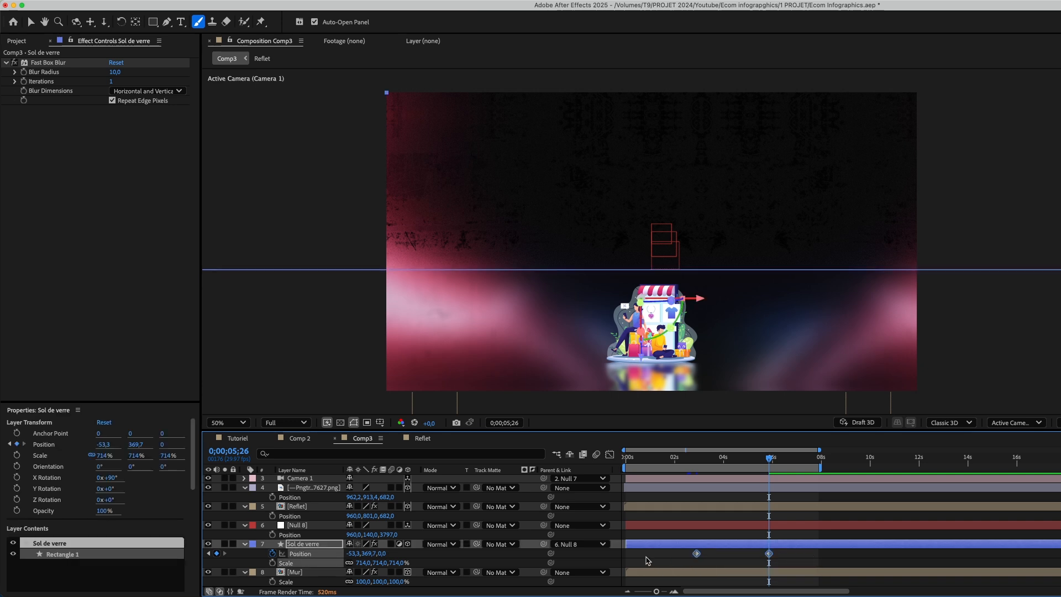
{"action": "left_click", "coordinate": [608, 455]}
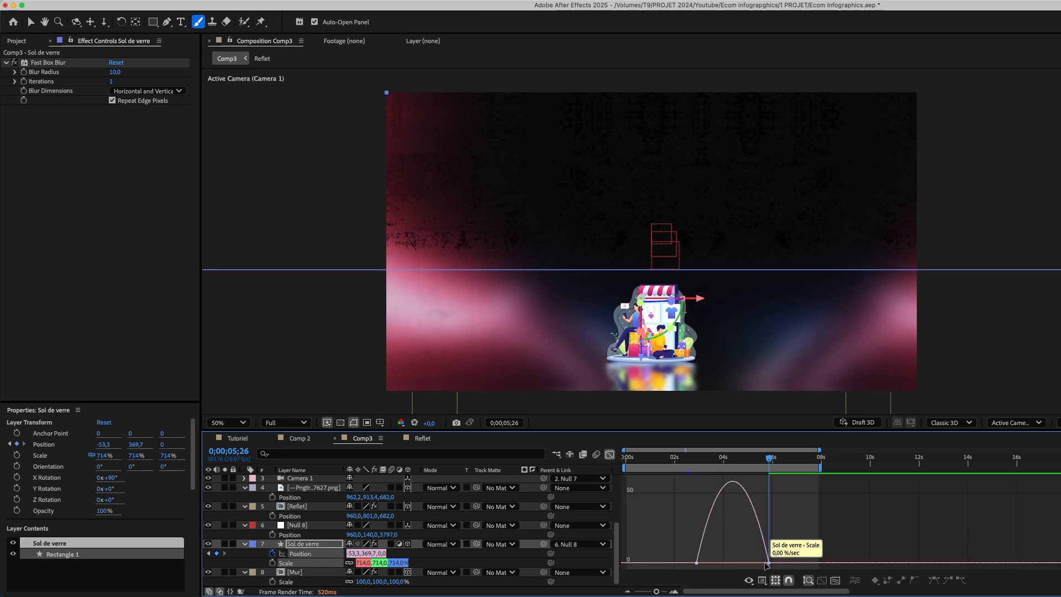
{"action": "left_click_drag", "start_coordinate": [758, 563], "coordinate": [683, 575]}
{"action": "left_click", "coordinate": [657, 499]}
{"action": "left_click", "coordinate": [610, 455]}
Set the preview resolution to Third and play the camera animation from the start of the composition.
{"action": "key", "text": "Home"}
{"action": "left_click", "coordinate": [285, 422]}
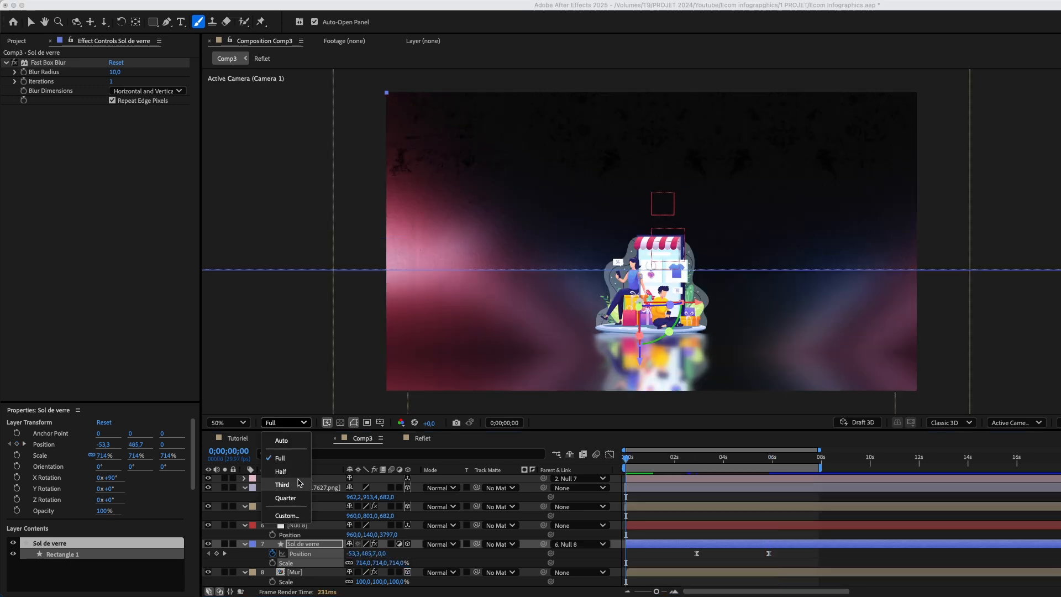
{"action": "left_click", "coordinate": [298, 484]}
{"action": "key", "text": "space"}
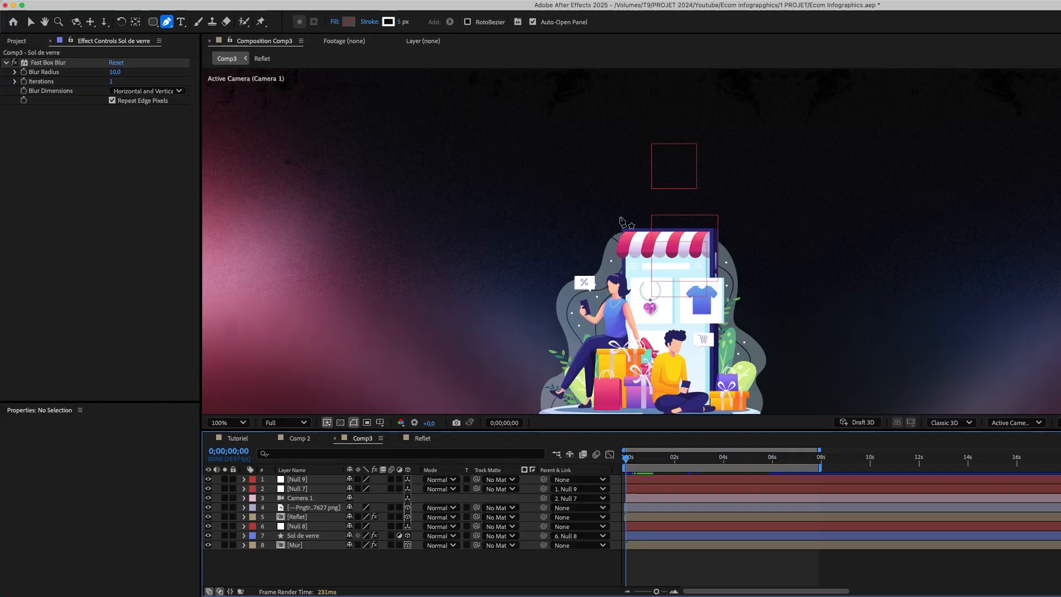
Start a Pen tool path with a 5 px white stroke just above the store awning, running upward to a curved second point.
{"action": "left_click", "coordinate": [623, 222]}
{"action": "key", "text": "super+z"}
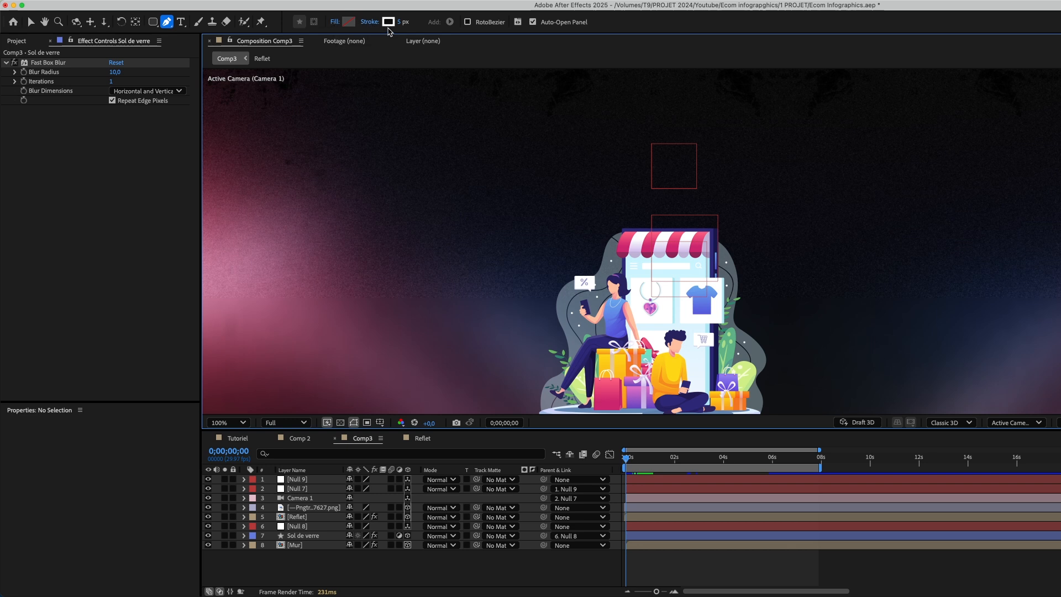
{"action": "left_click", "coordinate": [617, 214]}
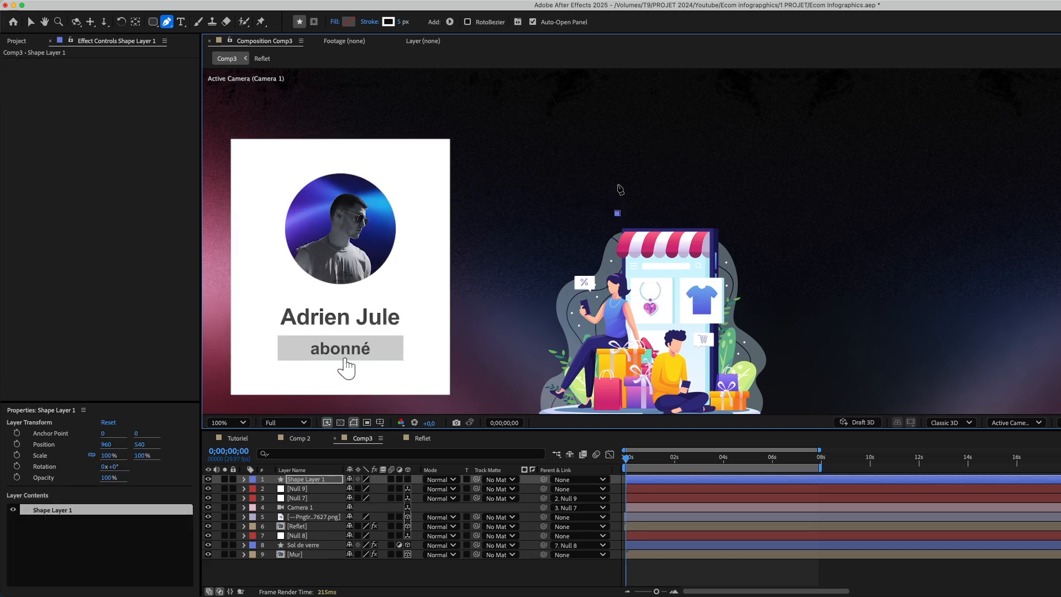
{"action": "left_click", "coordinate": [616, 178]}
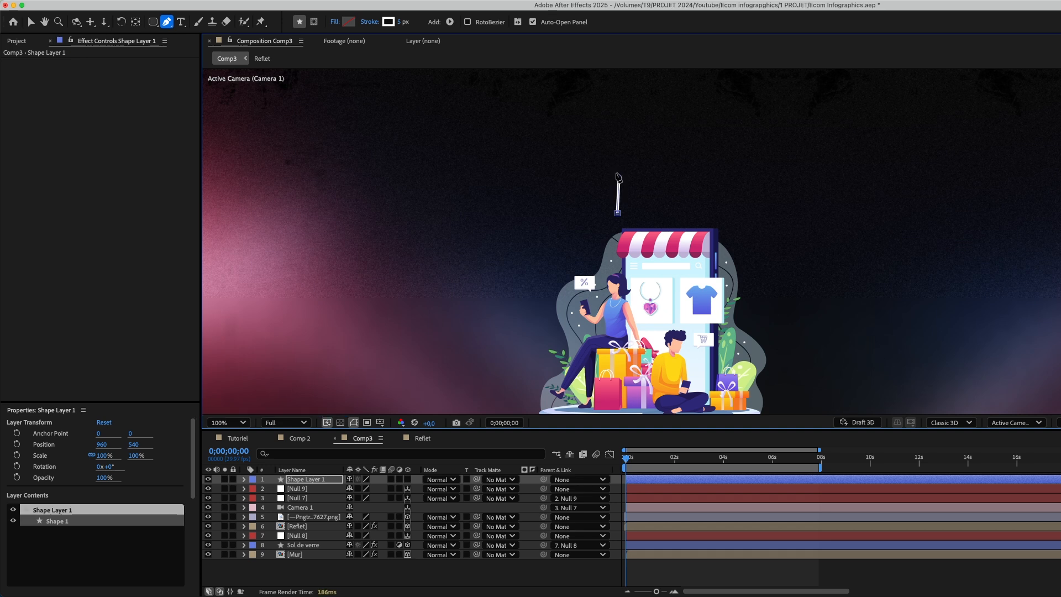
{"action": "left_click_drag", "start_coordinate": [599, 154], "coordinate": [610, 118]}
Extend the path in an S-curve up beyond the composition's upper edge, and shift its lowest point slightly closer to the awning.
{"action": "left_click_drag", "start_coordinate": [617, 155], "coordinate": [671, 283]}
{"action": "key", "text": "h"}
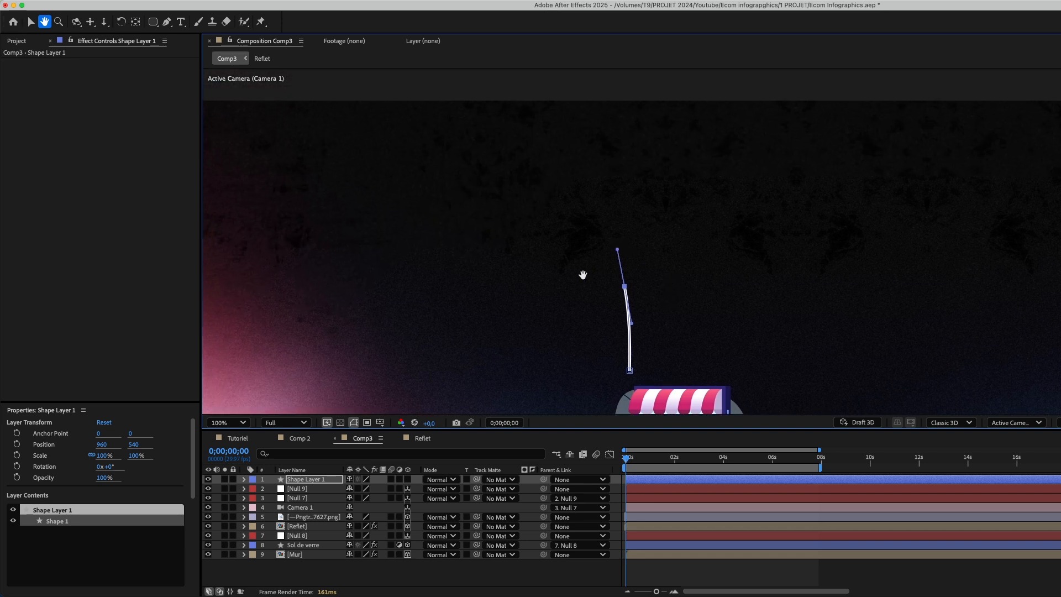
{"action": "key", "text": "g"}
{"action": "mouse_move", "coordinate": [535, 167]}
{"action": "left_mouse_down"}
{"action": "mouse_move", "coordinate": [538, 108]}
{"action": "mouse_move", "coordinate": [532, 164]}
{"action": "left_mouse_up"}
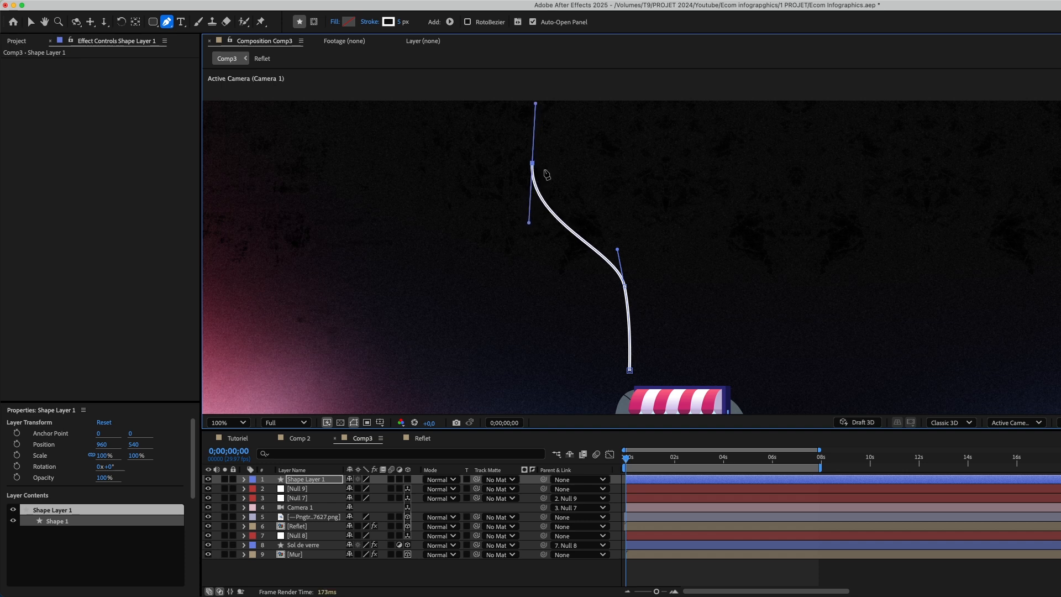
{"action": "left_click", "coordinate": [535, 84]}
{"action": "left_click_drag", "start_coordinate": [534, 85], "coordinate": [536, 84]}
{"action": "key", "text": "v"}
{"action": "left_click_drag", "start_coordinate": [630, 370], "coordinate": [637, 377]}
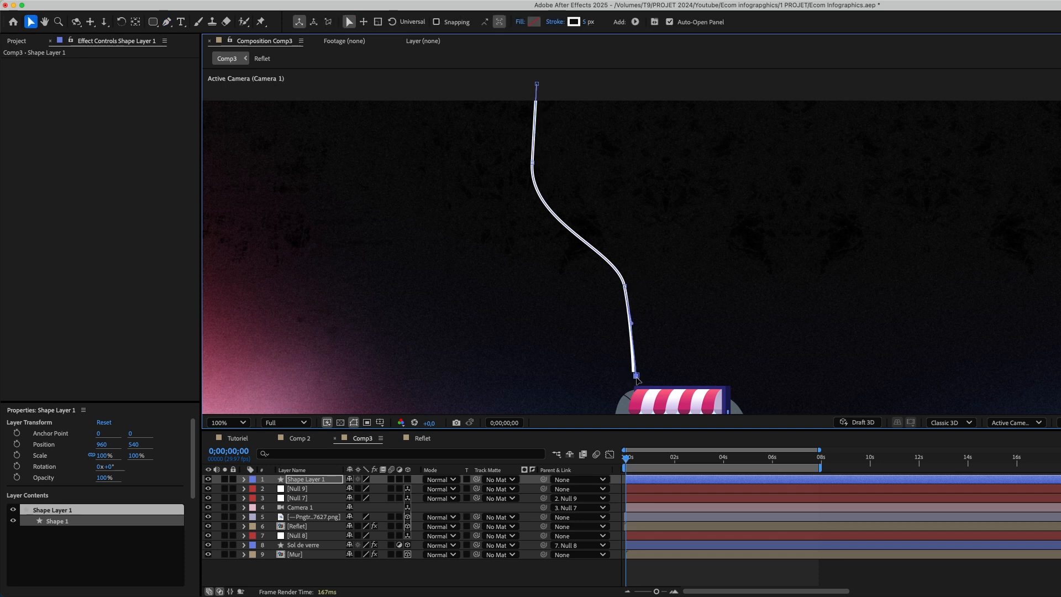
Rename the new shape layer as Ligne1.
{"action": "left_click", "coordinate": [436, 441]}
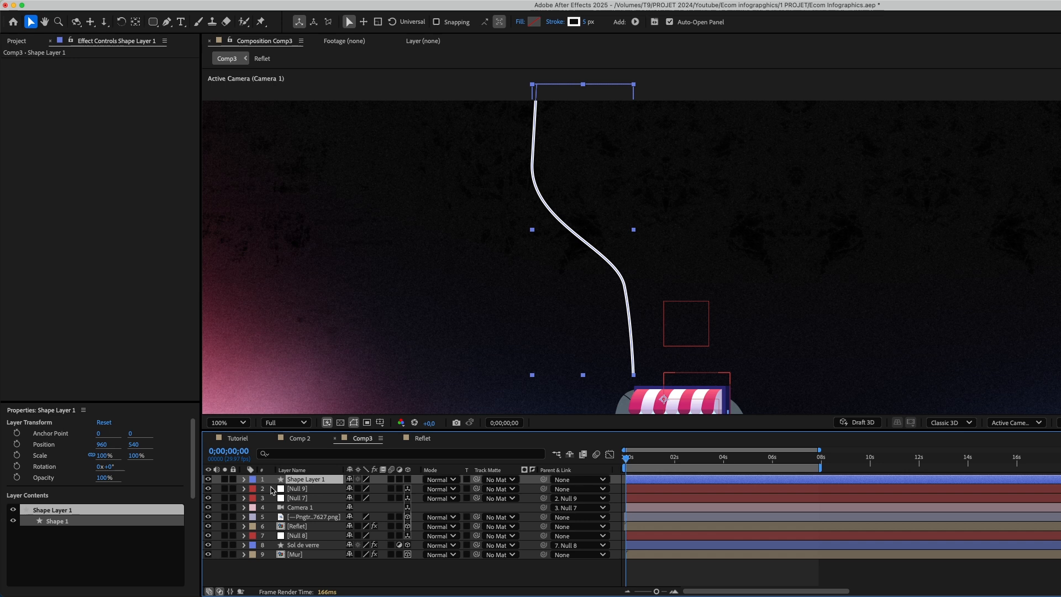
{"action": "key", "text": "Return"}
{"action": "type", "text": "Ligne"}
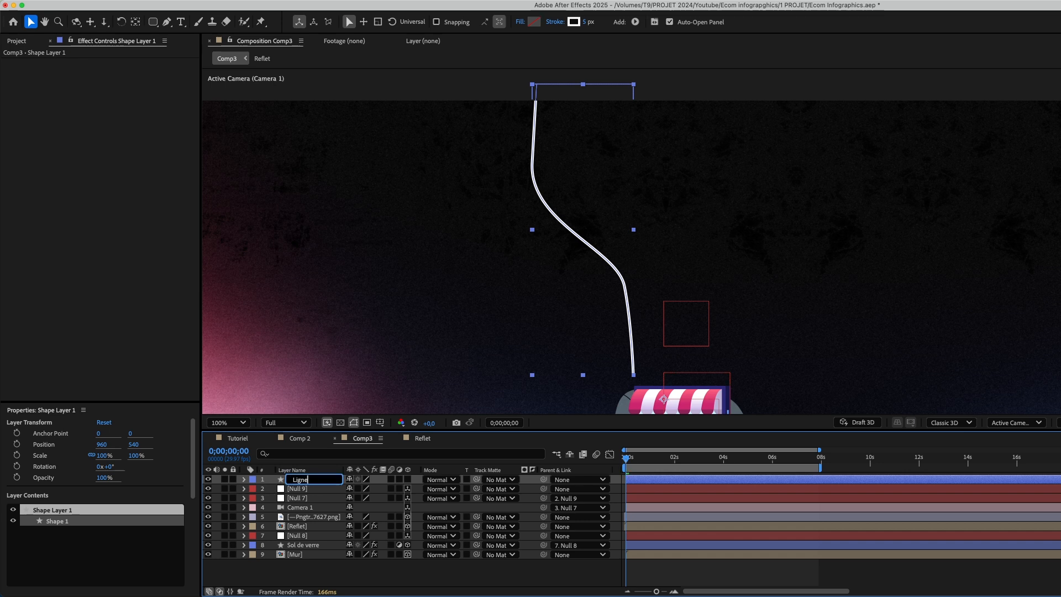
{"action": "type", "text": "1"}
{"action": "key", "text": "Return"}
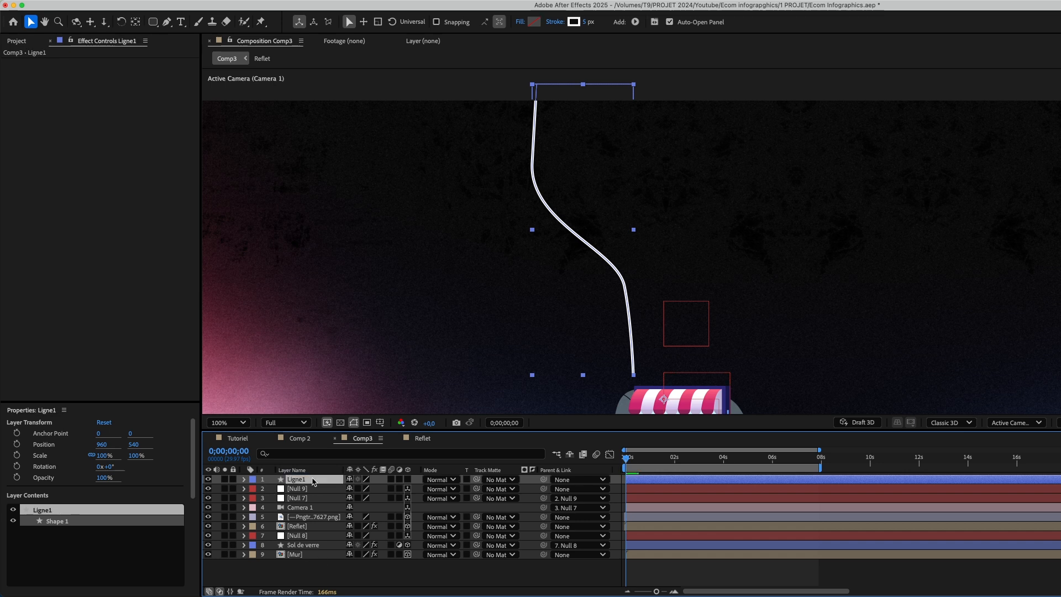
Set the Taper Start Length and End Length of Ligne1's stroke to 35% each.
{"action": "left_click", "coordinate": [242, 479]}
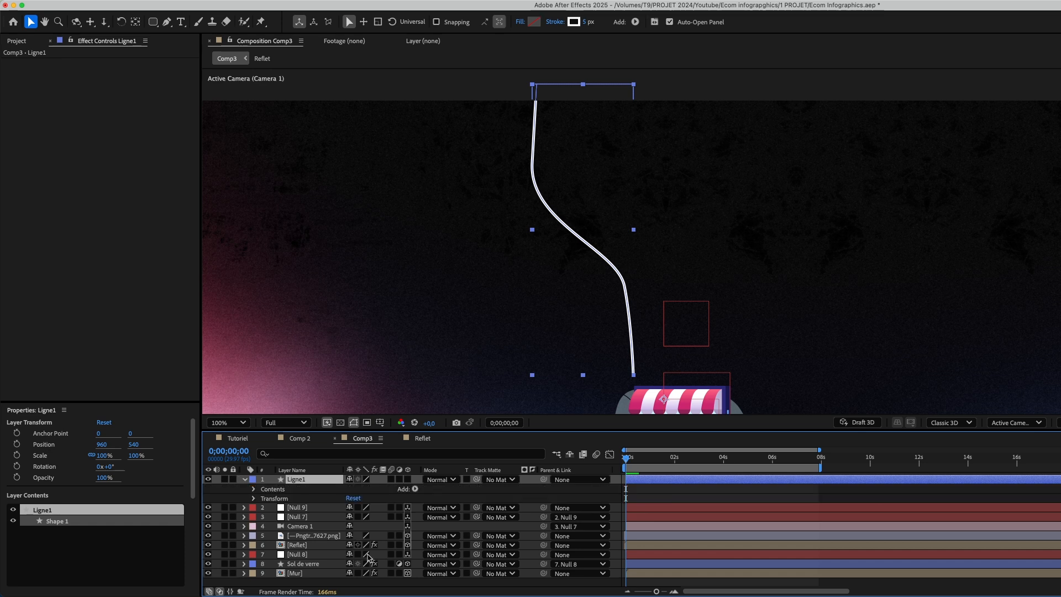
{"action": "left_click", "coordinate": [254, 490]}
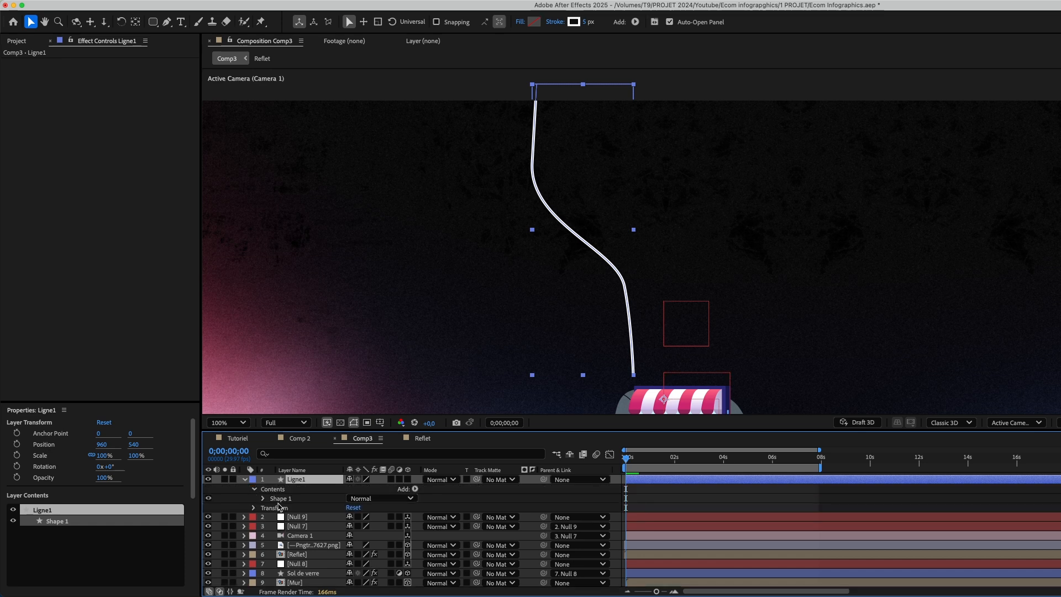
{"action": "left_click", "coordinate": [262, 499]}
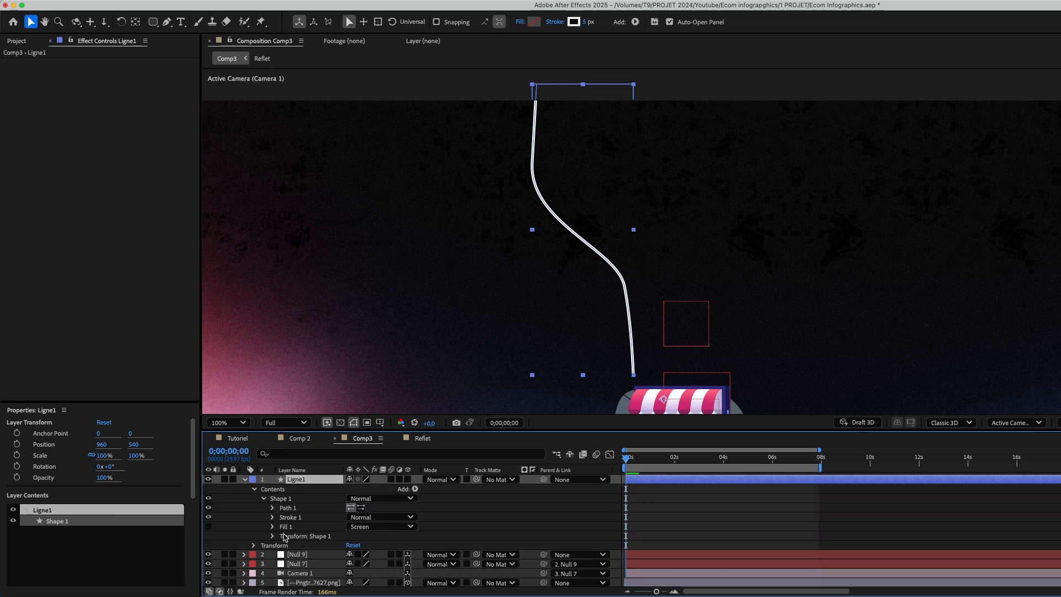
{"action": "left_click", "coordinate": [273, 519]}
{"action": "scroll", "coordinate": [336, 549], "scroll_direction": "down", "scroll_amount": 2}
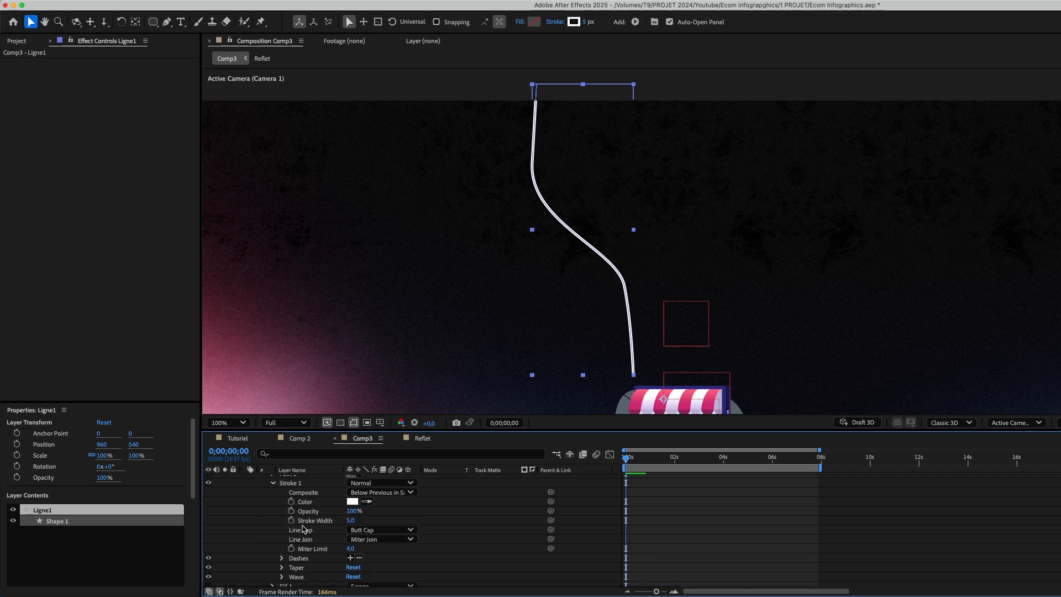
{"action": "scroll", "coordinate": [298, 536], "scroll_direction": "down", "scroll_amount": 3}
{"action": "left_click", "coordinate": [282, 540]}
{"action": "scroll", "coordinate": [344, 546], "scroll_direction": "down", "scroll_amount": 2}
{"action": "left_click_drag", "start_coordinate": [625, 461], "coordinate": [625, 461]}
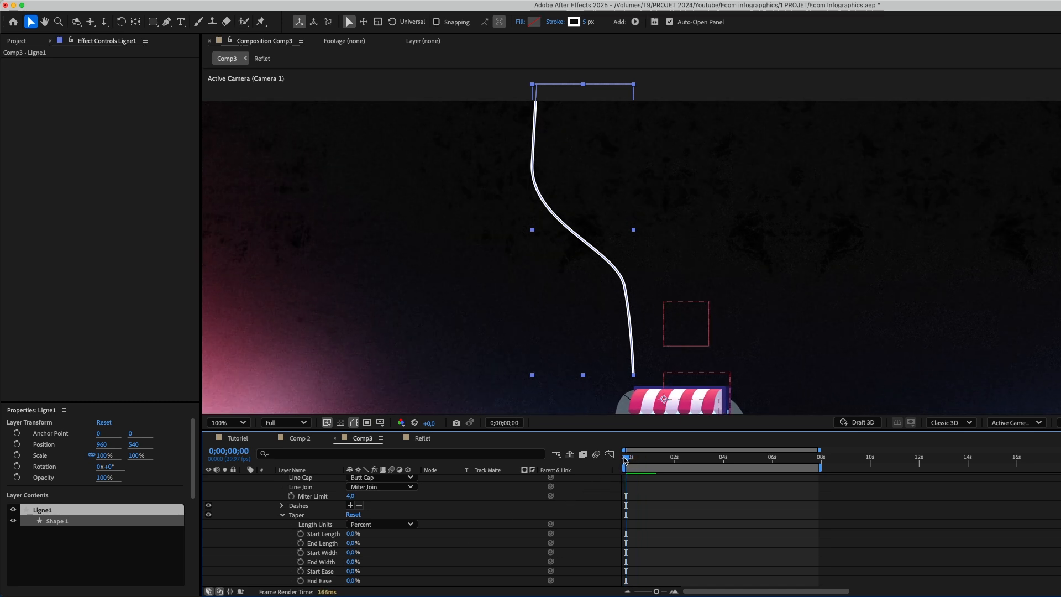
{"action": "left_click", "coordinate": [354, 533]}
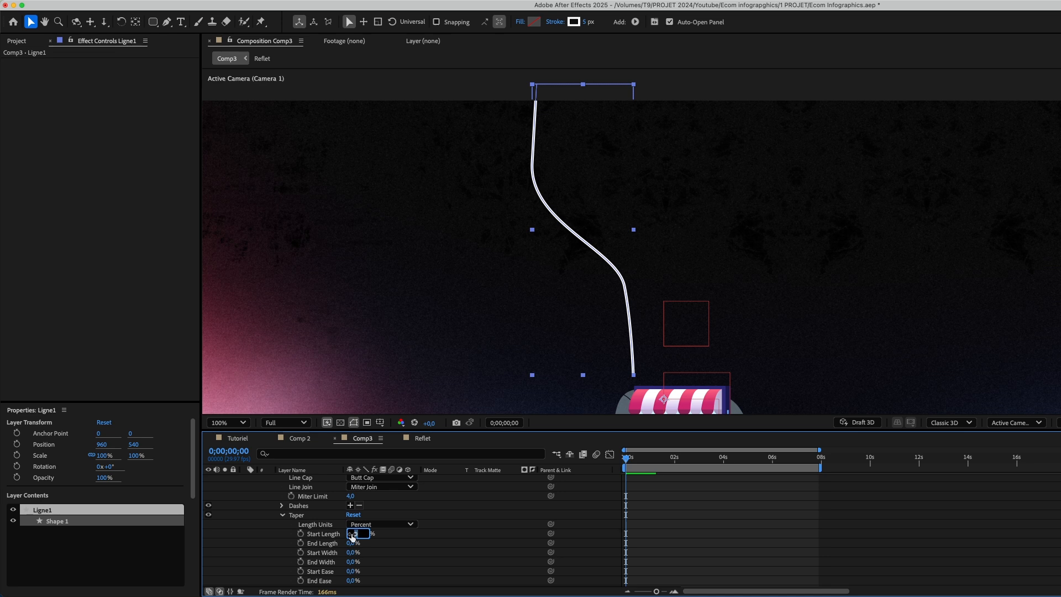
{"action": "type", "text": "35"}
{"action": "left_click", "coordinate": [350, 544]}
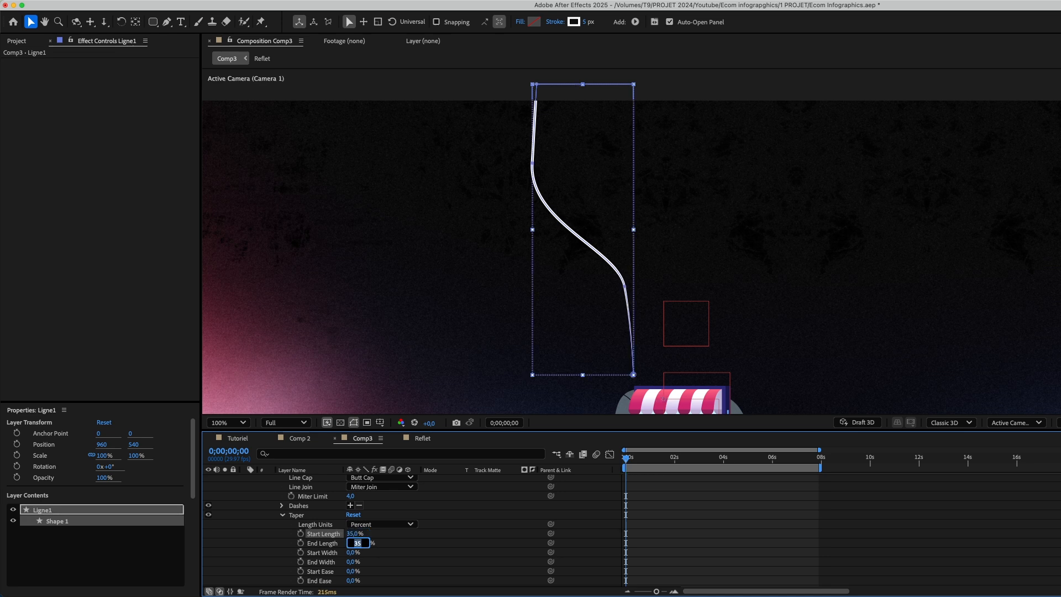
{"action": "type", "text": "35"}
{"action": "left_click", "coordinate": [706, 517]}
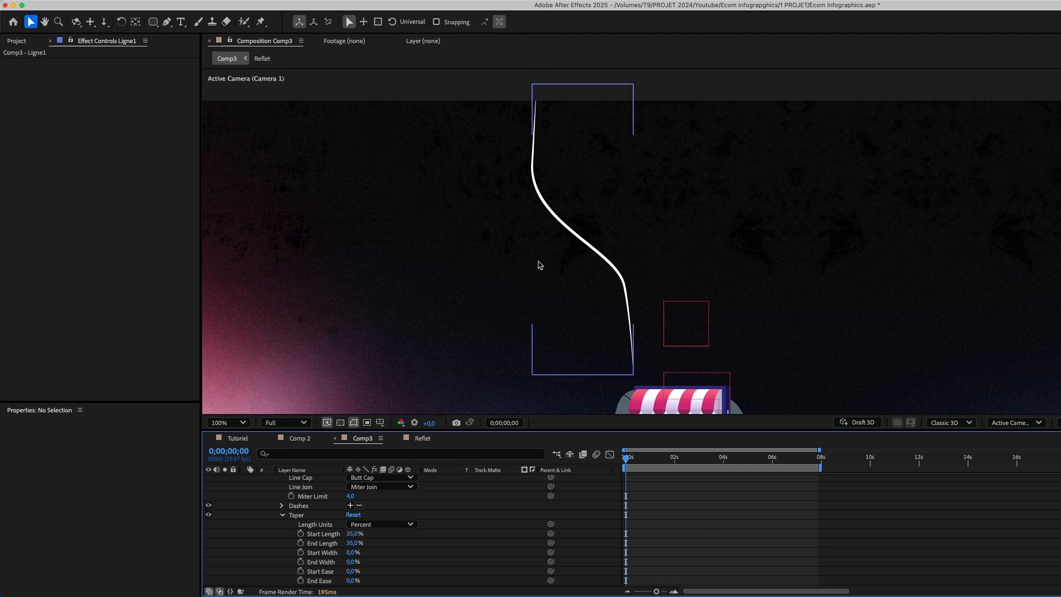
Reduce the stroke width of Ligne1 to 3 px.
{"action": "scroll", "coordinate": [290, 491], "scroll_direction": "up", "scroll_amount": 5}
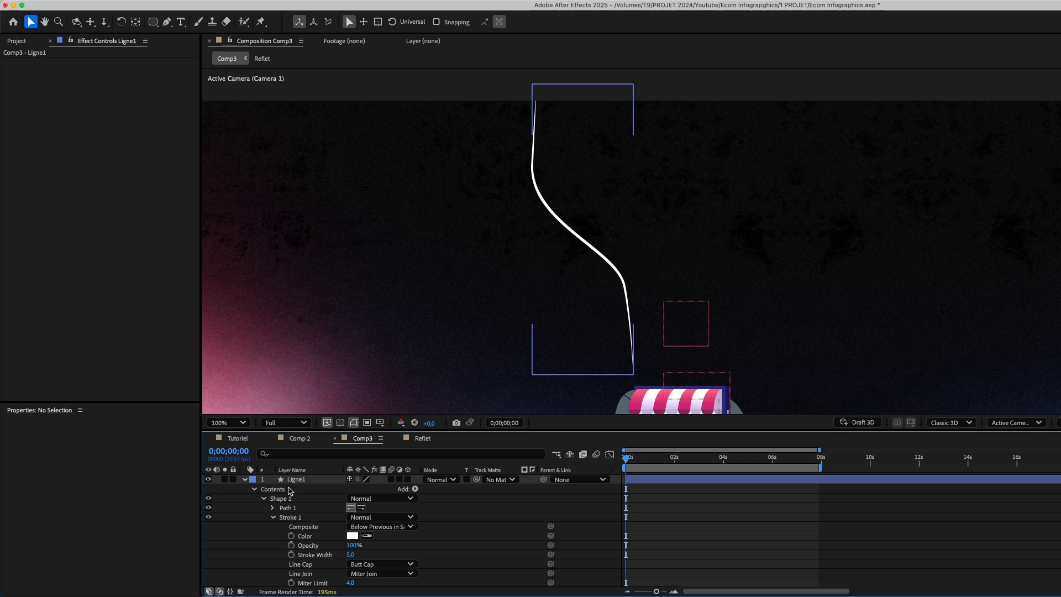
{"action": "left_click", "coordinate": [290, 489]}
{"action": "left_click_drag", "start_coordinate": [584, 22], "coordinate": [581, 22]}
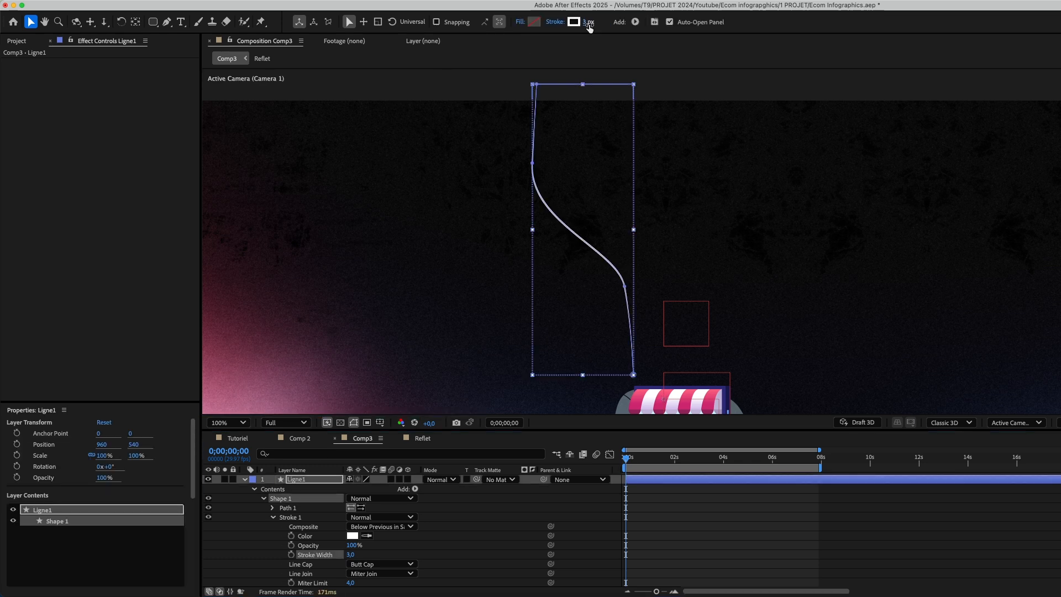
{"action": "left_click", "coordinate": [702, 561]}
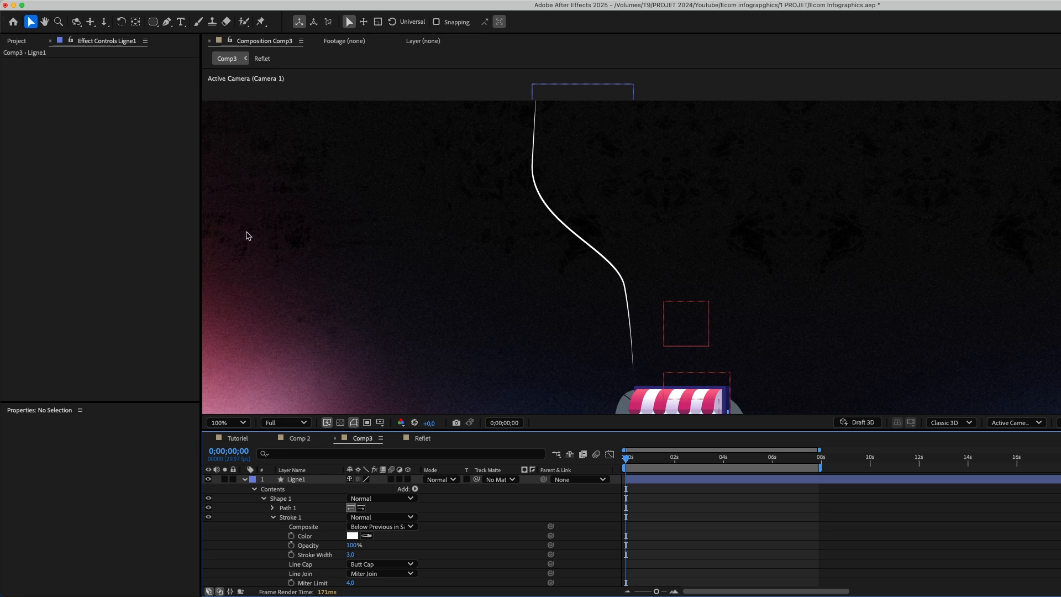
Add a Trim Paths operator to the Ligne1 shape layer.
{"action": "left_click", "coordinate": [305, 480]}
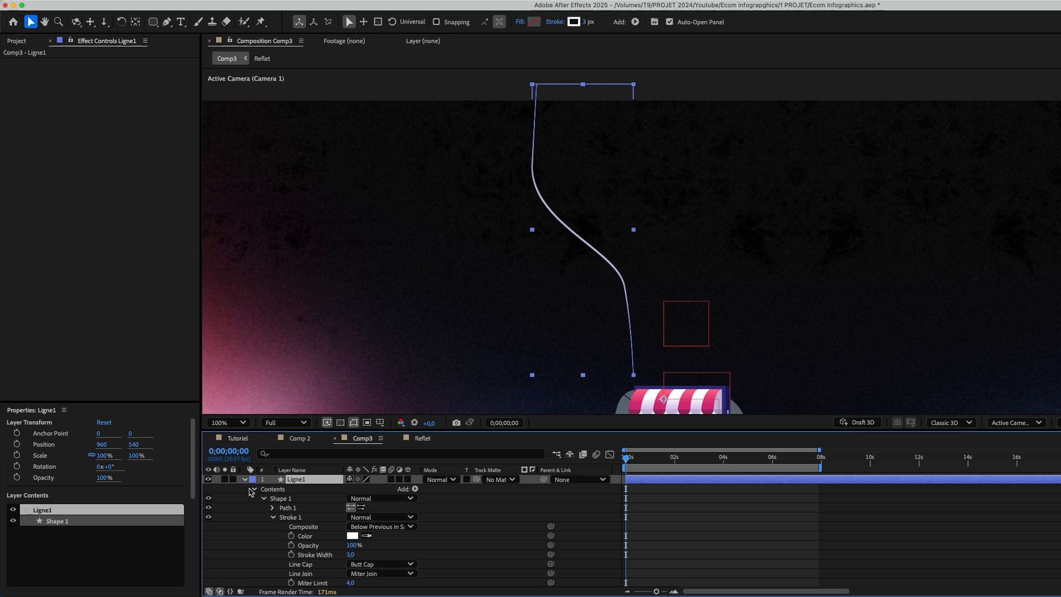
{"action": "left_click", "coordinate": [415, 489]}
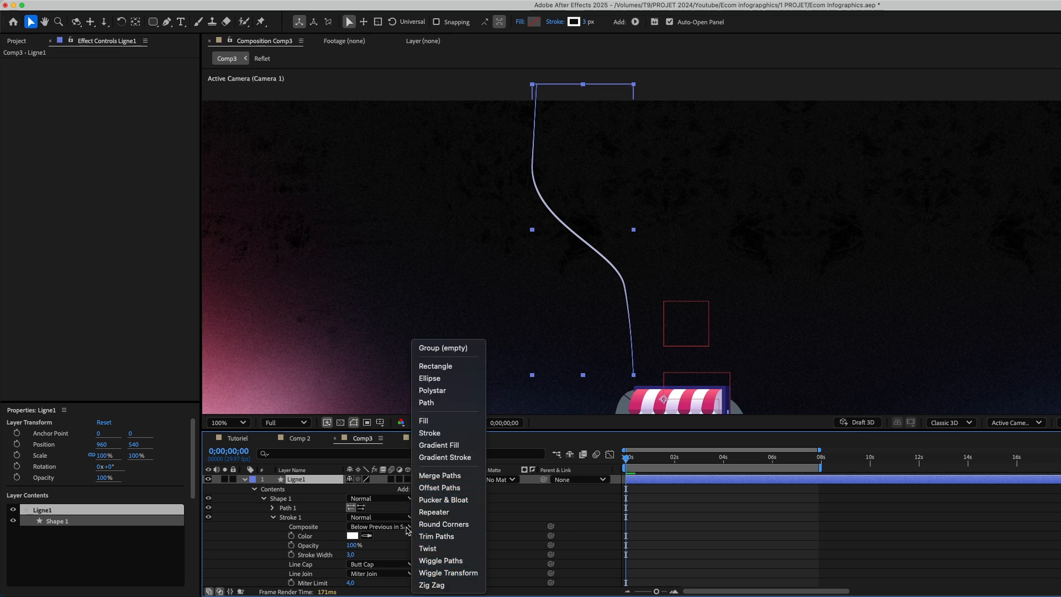
{"action": "left_click", "coordinate": [415, 489]}
{"action": "left_click", "coordinate": [415, 490]}
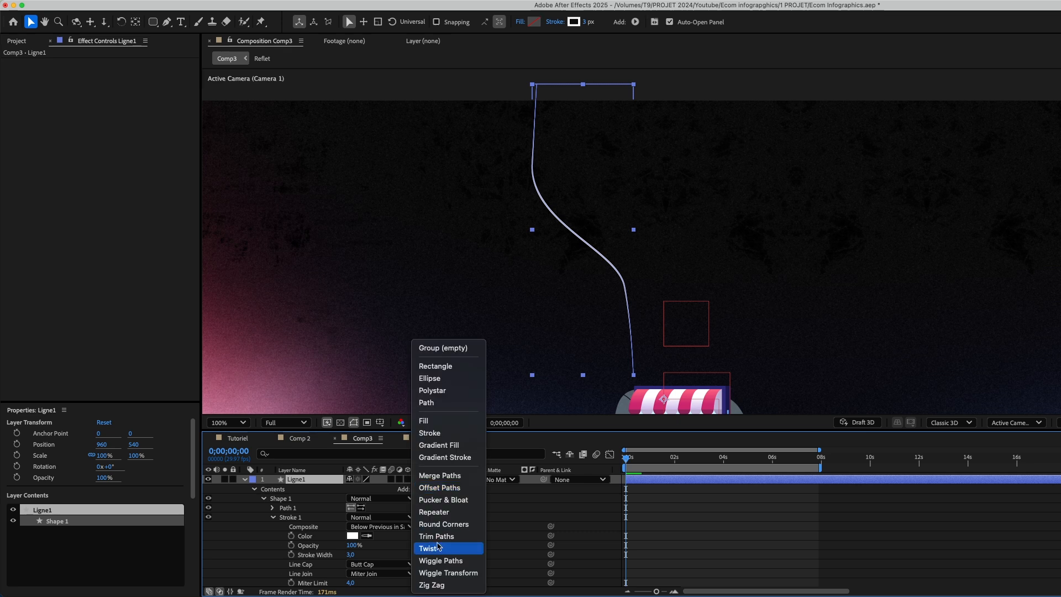
{"action": "left_click", "coordinate": [436, 538]}
Keyframe the Trim Paths End of Ligne1 at 100% at 0;00;01;14 and at 0% at 0;00;00;00.
{"action": "scroll", "coordinate": [457, 528], "scroll_direction": "up", "scroll_amount": 3}
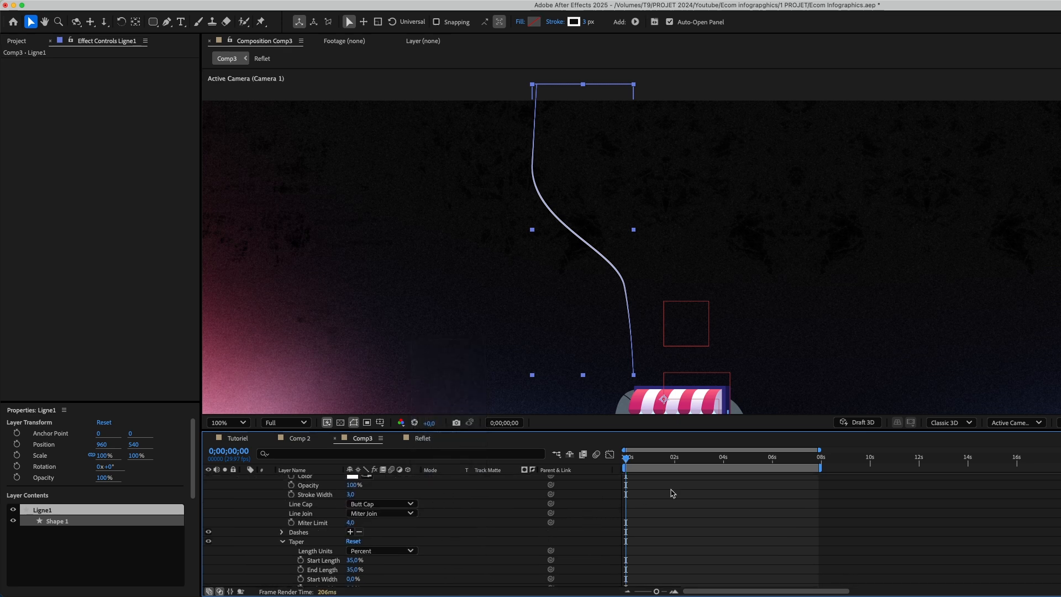
{"action": "scroll", "coordinate": [672, 493], "scroll_direction": "up", "scroll_amount": 2}
{"action": "mouse_move", "coordinate": [627, 460]}
{"action": "left_mouse_down"}
{"action": "mouse_move", "coordinate": [640, 461]}
{"action": "mouse_move", "coordinate": [627, 465]}
{"action": "left_mouse_up"}
{"action": "scroll", "coordinate": [387, 533], "scroll_direction": "down", "scroll_amount": 4}
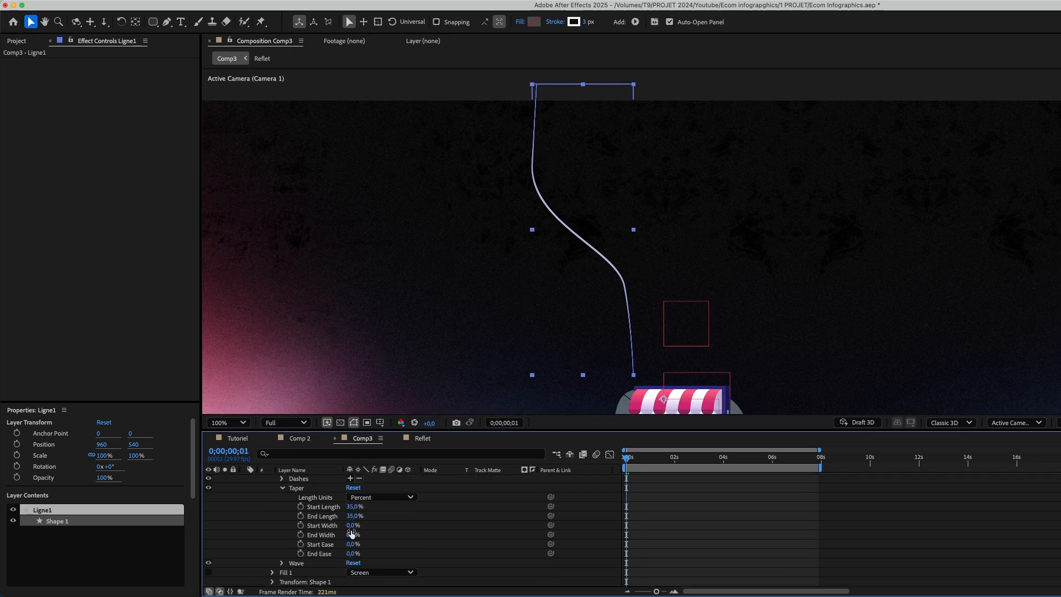
{"action": "scroll", "coordinate": [349, 528], "scroll_direction": "down", "scroll_amount": 3}
{"action": "scroll", "coordinate": [276, 536], "scroll_direction": "up", "scroll_amount": 1}
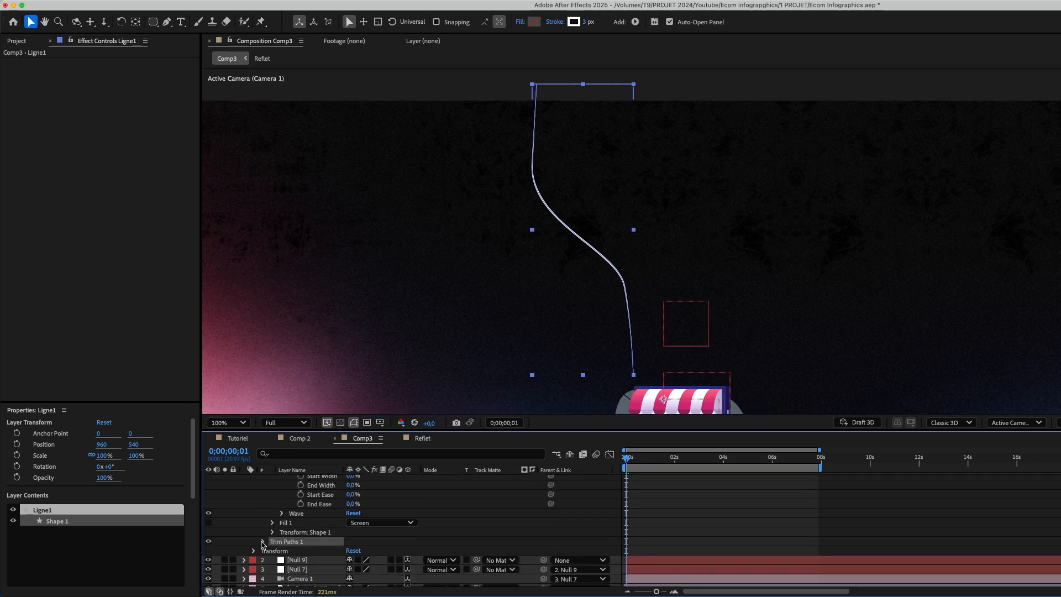
{"action": "left_click", "coordinate": [263, 544]}
{"action": "scroll", "coordinate": [253, 555], "scroll_direction": "down", "scroll_amount": 1}
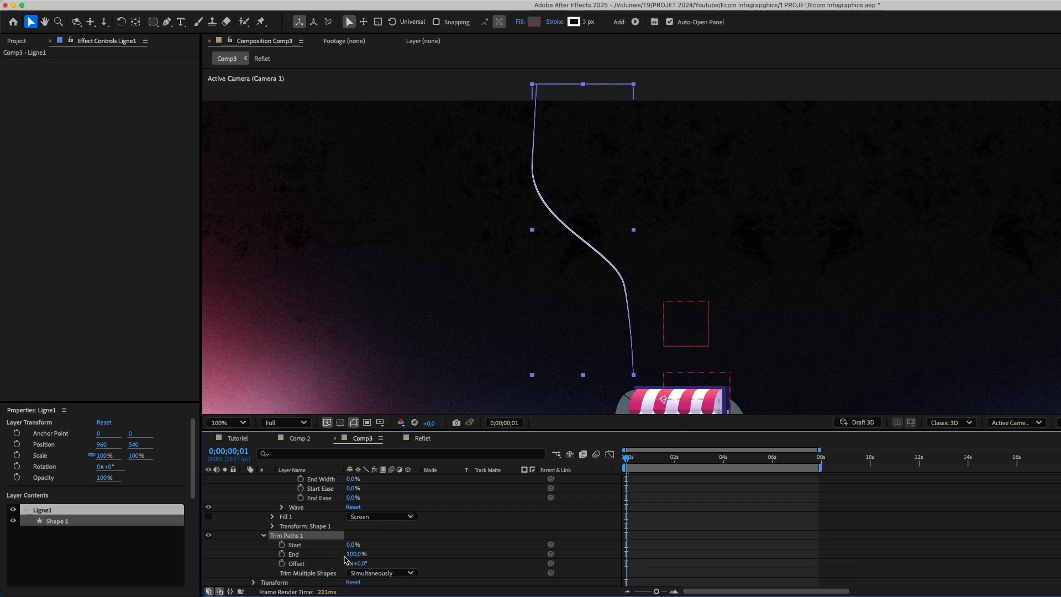
{"action": "left_click", "coordinate": [661, 456]}
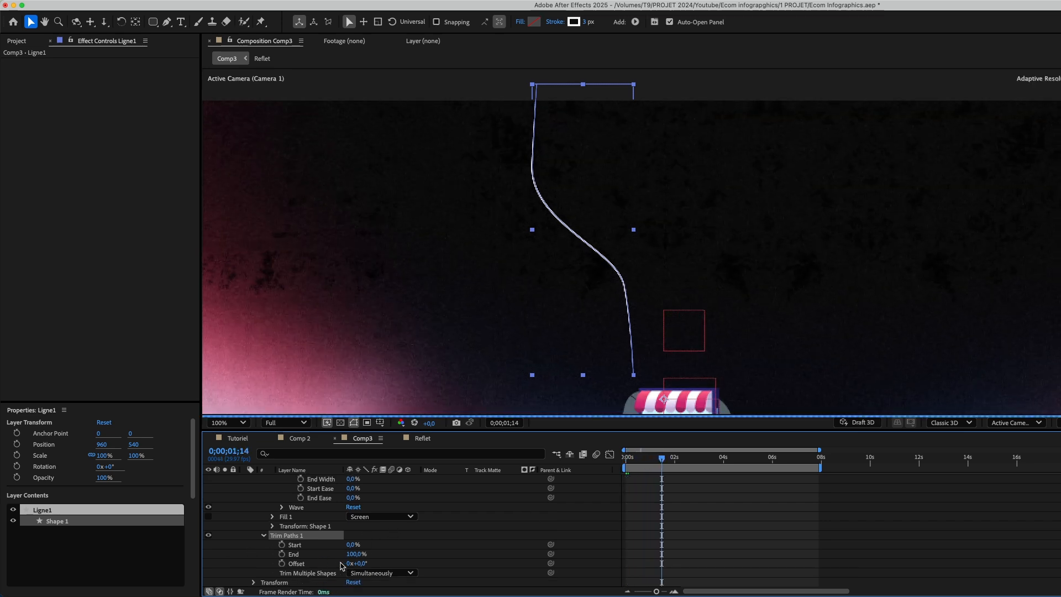
{"action": "left_click", "coordinate": [282, 553]}
{"action": "left_click", "coordinate": [650, 463]}
{"action": "key", "text": "Home"}
{"action": "left_click_drag", "start_coordinate": [354, 554], "coordinate": [293, 554]}
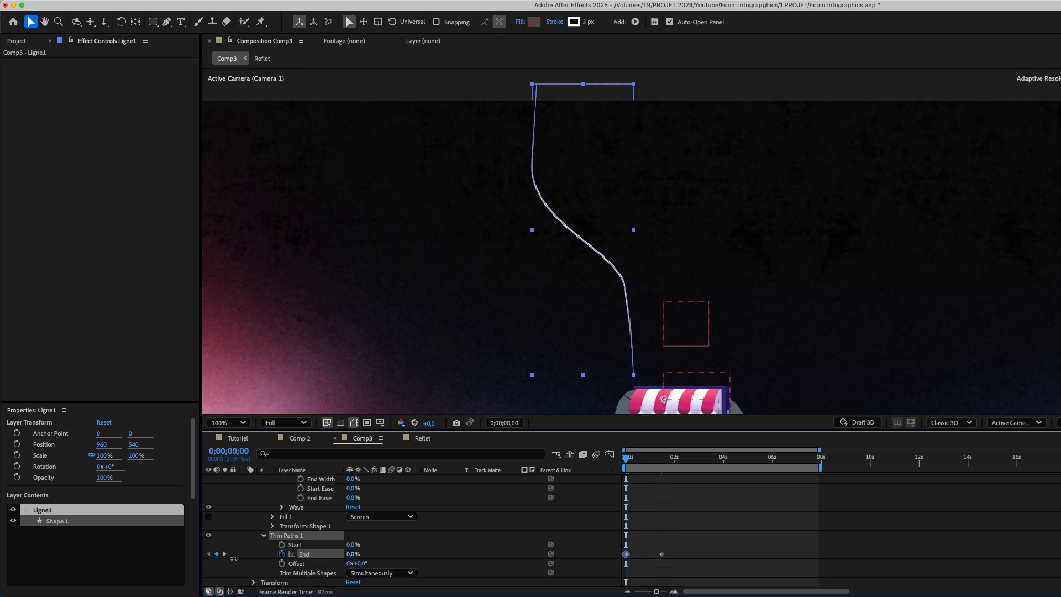
Apply Easy Ease to both Trim Paths End keyframes, shape their speed graph to peak early, and preview the line's growth.
{"action": "left_click_drag", "start_coordinate": [675, 542], "coordinate": [626, 562]}
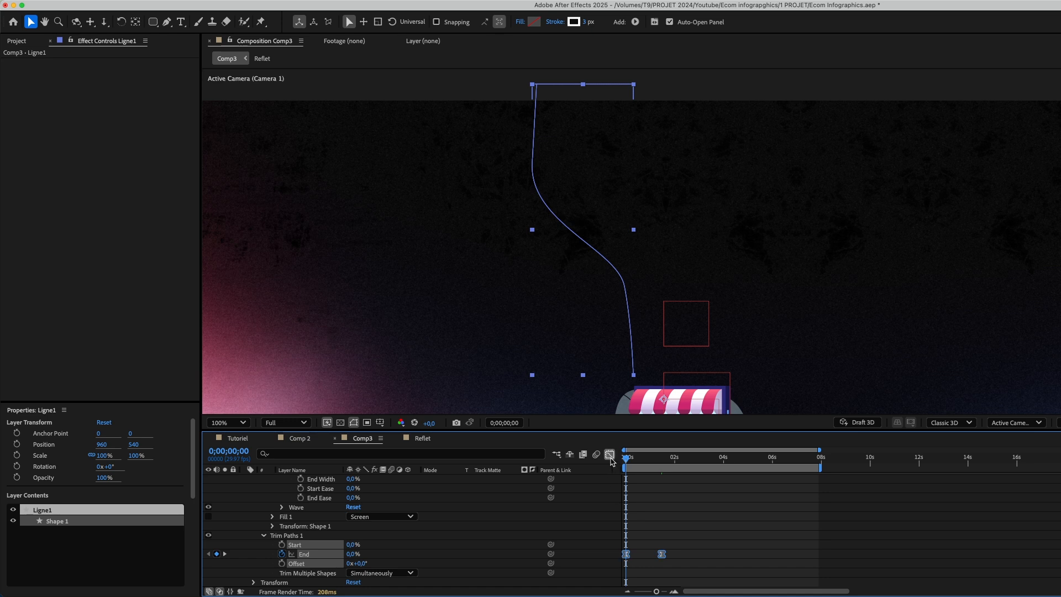
{"action": "left_click", "coordinate": [610, 455]}
{"action": "left_click_drag", "start_coordinate": [657, 565], "coordinate": [643, 564]}
{"action": "key", "text": "space"}
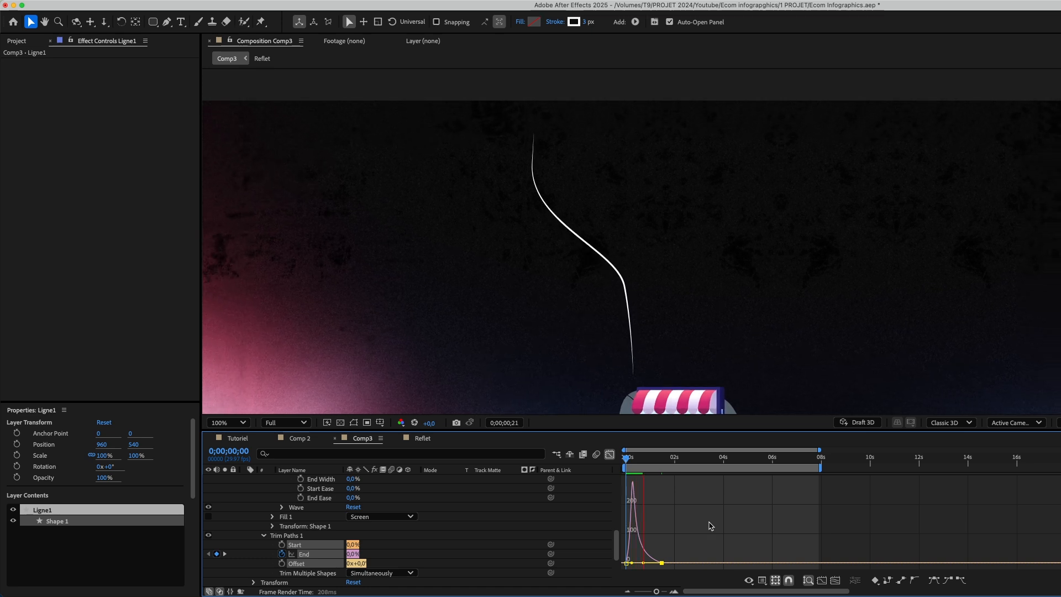
{"action": "key", "text": "space"}
{"action": "scroll", "coordinate": [263, 512], "scroll_direction": "up", "scroll_amount": 5}
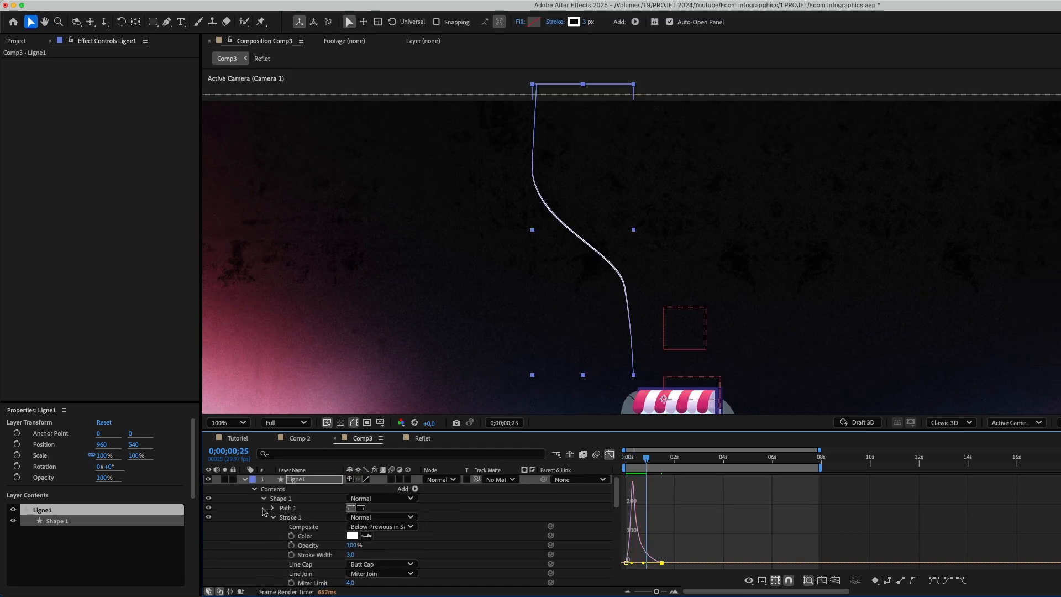
{"action": "left_click", "coordinate": [245, 480]}
{"action": "key", "text": "s"}
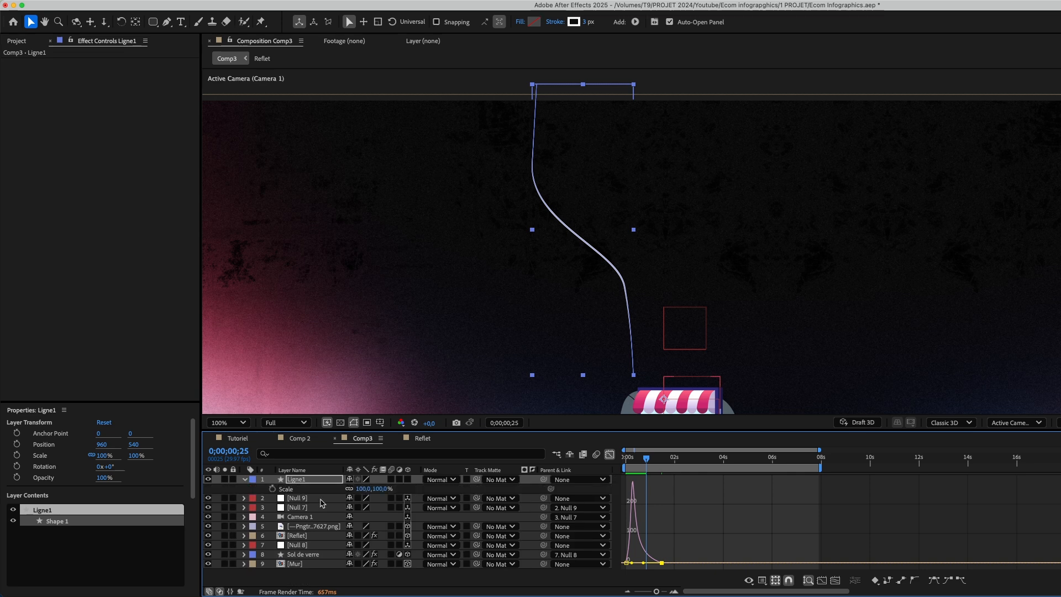
{"action": "left_click", "coordinate": [349, 490]}
{"action": "key", "text": "super+z"}
{"action": "left_click", "coordinate": [244, 480]}
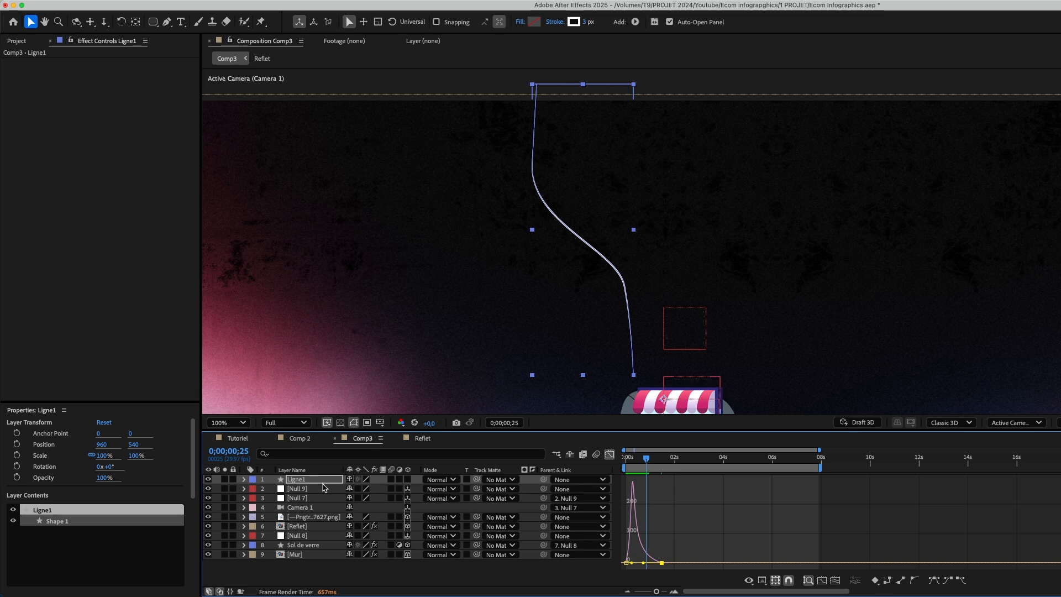
Duplicate Ligne1 and mirror the copy horizontally by unlinking its scale and setting it to -100, 100%.
{"action": "key", "text": "super+d"}
{"action": "left_click", "coordinate": [243, 480]}
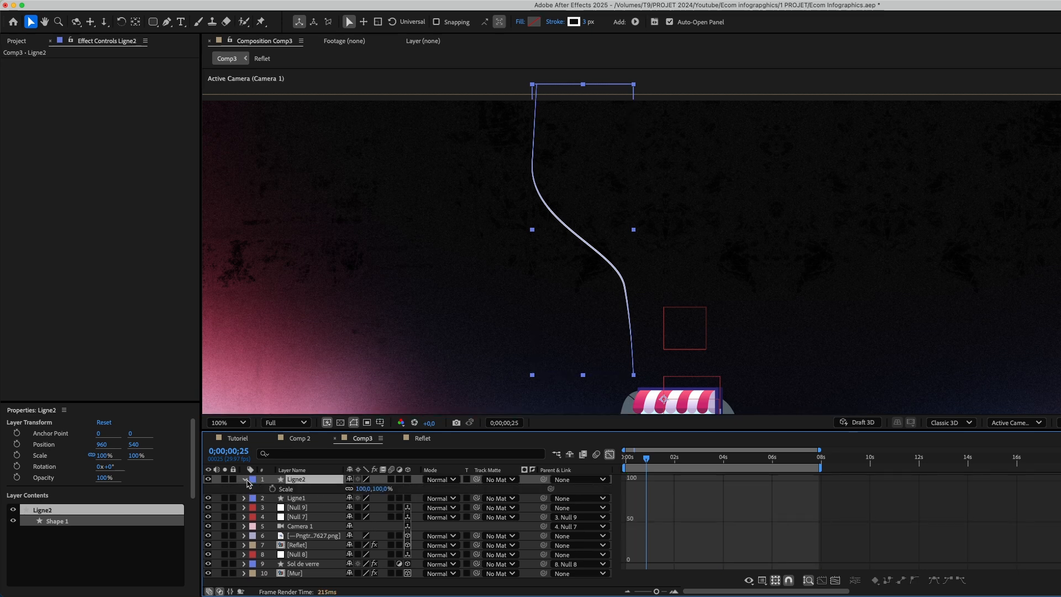
{"action": "left_click", "coordinate": [349, 488]}
{"action": "left_click", "coordinate": [362, 490]}
{"action": "left_click", "coordinate": [362, 489]}
{"action": "type", "text": "-"}
{"action": "key", "text": "Return"}
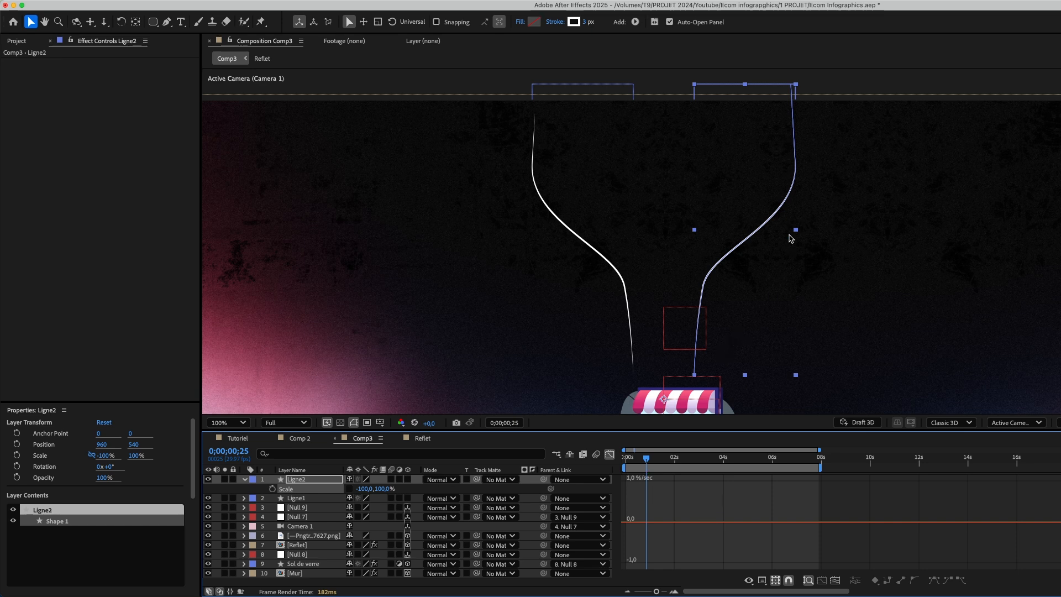
Stretch Ligne2 horizontally to about -160.9% and Ligne1 to about 151.2%.
{"action": "left_click_drag", "start_coordinate": [798, 231], "coordinate": [878, 238]}
{"action": "left_click", "coordinate": [547, 261]}
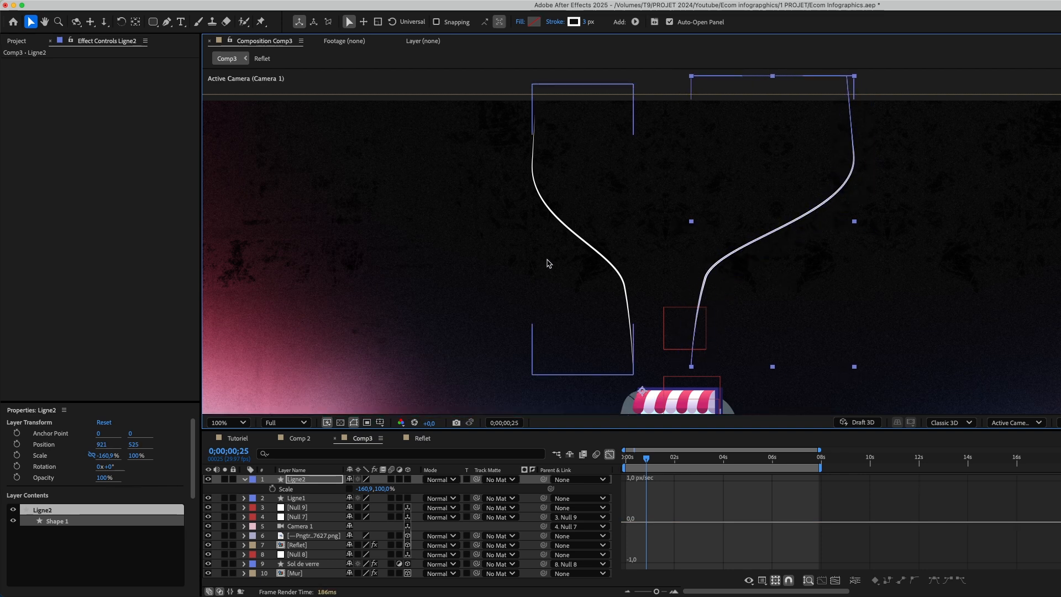
{"action": "left_click_drag", "start_coordinate": [524, 232], "coordinate": [462, 234]}
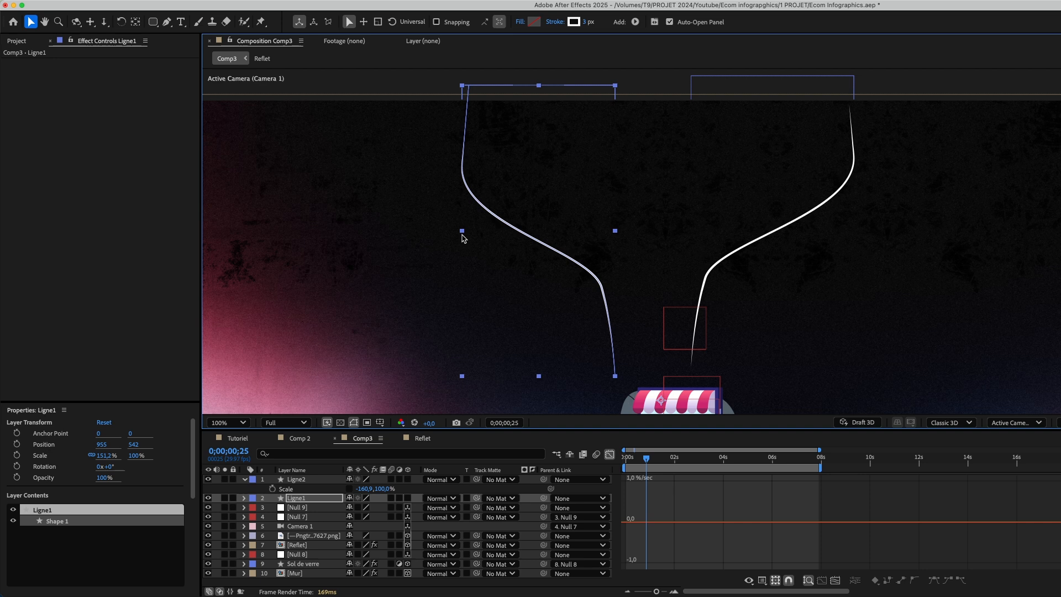
Unlink Ligne1's scale proportions and set its horizontal scale to about 160.2%.
{"action": "left_click", "coordinate": [244, 499]}
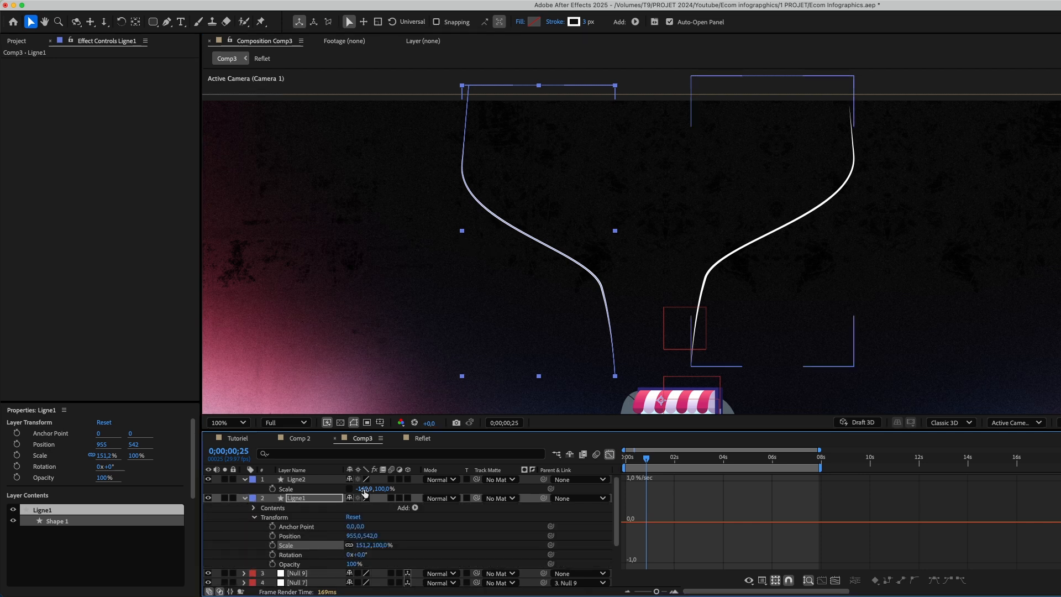
{"action": "left_click", "coordinate": [361, 545]}
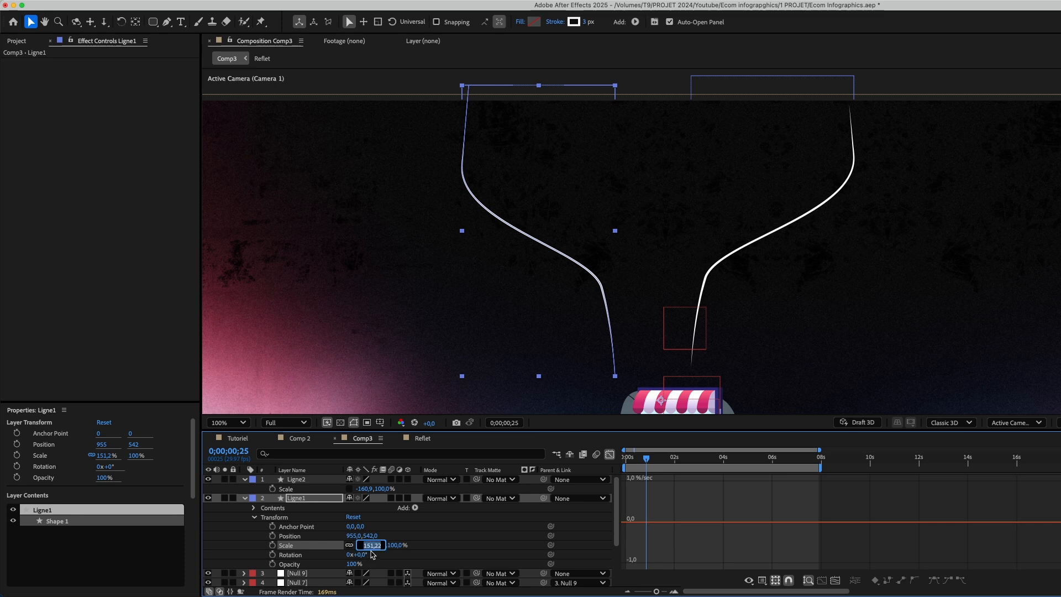
{"action": "left_click", "coordinate": [421, 545]}
{"action": "left_click_drag", "start_coordinate": [363, 546], "coordinate": [368, 551]}
{"action": "key", "text": "super+z"}
{"action": "left_click", "coordinate": [349, 546]}
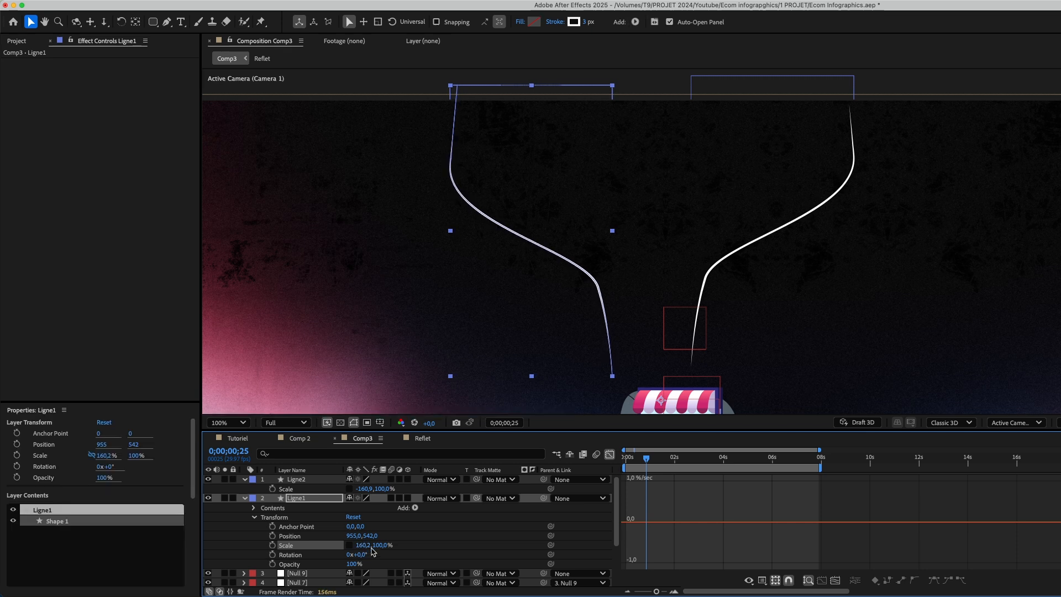
Move Ligne1 to about 1092, 527 and Ligne2 to 919, 526 so their lower ends meet above the store.
{"action": "left_click_drag", "start_coordinate": [526, 308], "coordinate": [602, 303]}
{"action": "left_click", "coordinate": [691, 318]}
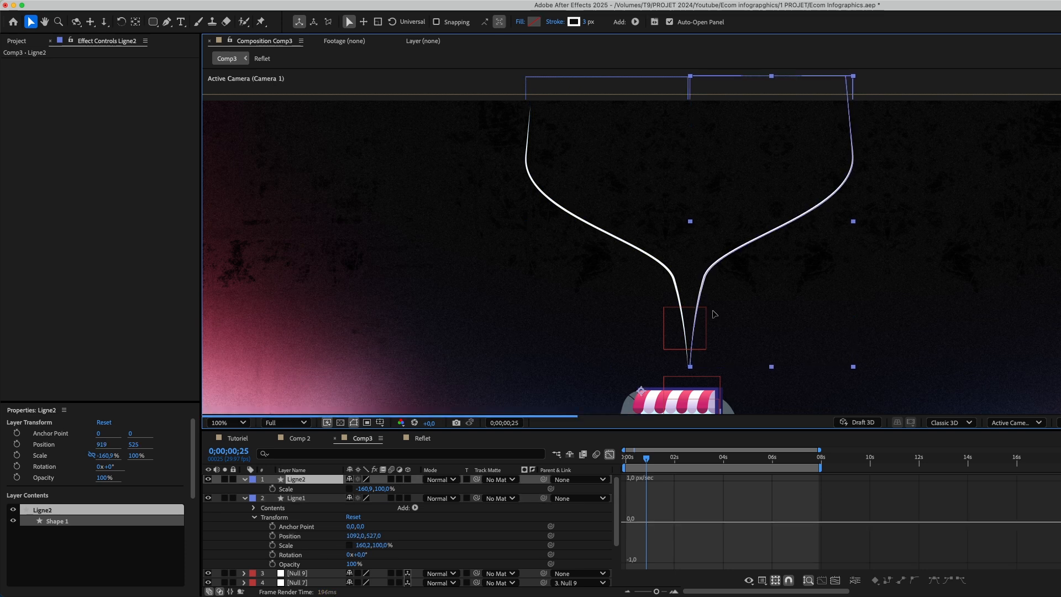
{"action": "key", "text": "Down"}
{"action": "left_click", "coordinate": [786, 520]}
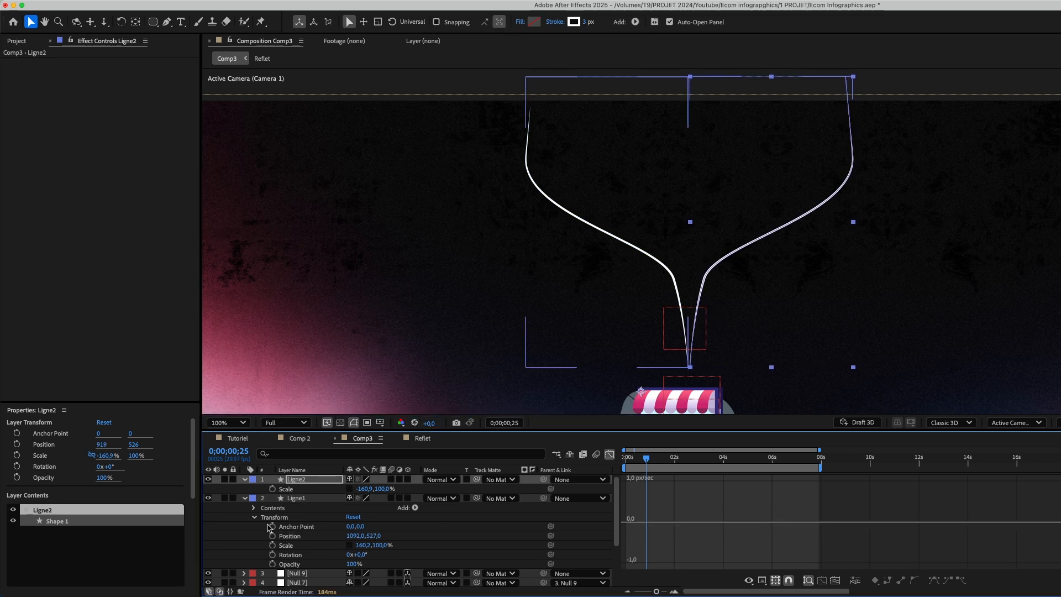
{"action": "left_click", "coordinate": [250, 498]}
{"action": "left_click", "coordinate": [288, 483]}
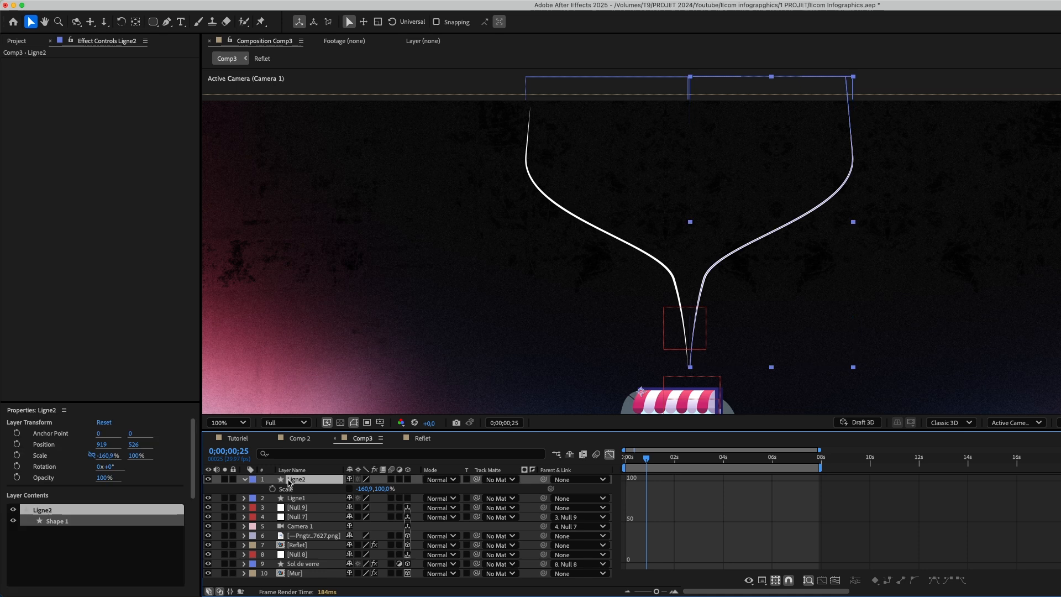
{"action": "left_click", "coordinate": [298, 507], "text": "shift"}
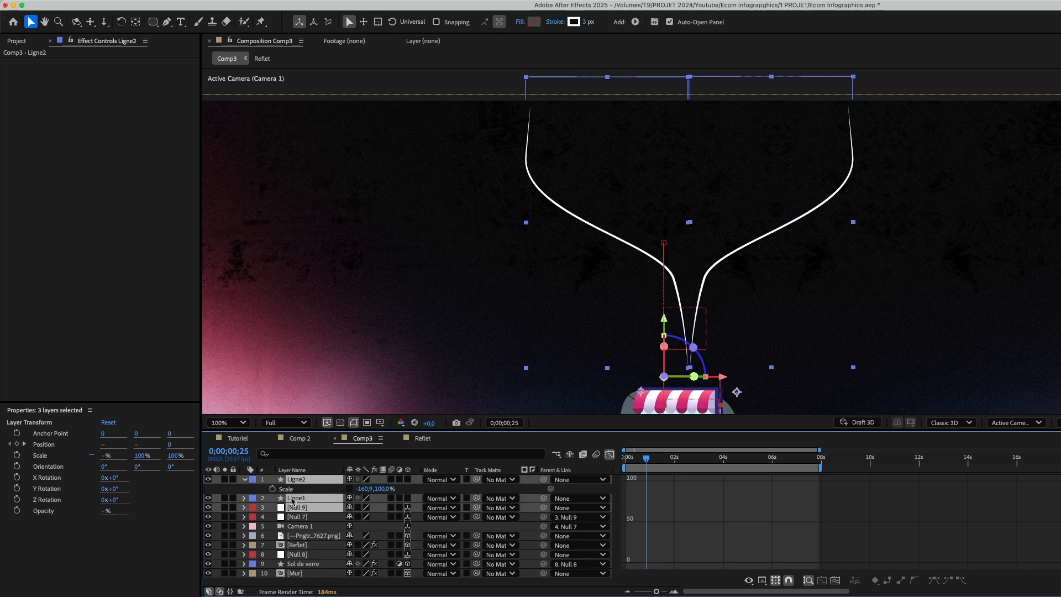
{"action": "left_click", "coordinate": [477, 329]}
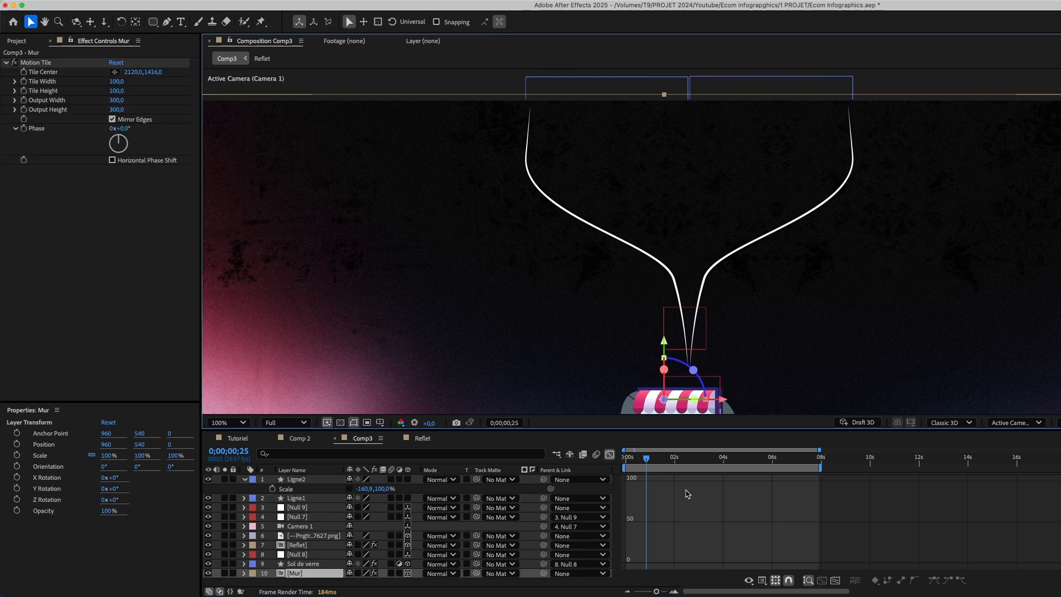
{"action": "left_click", "coordinate": [295, 470]}
Pre-compose Ligne1 and Ligne2 into a composition named "Ligne et Cadre" and make the resulting layer 3D.
{"action": "left_click", "coordinate": [294, 480]}
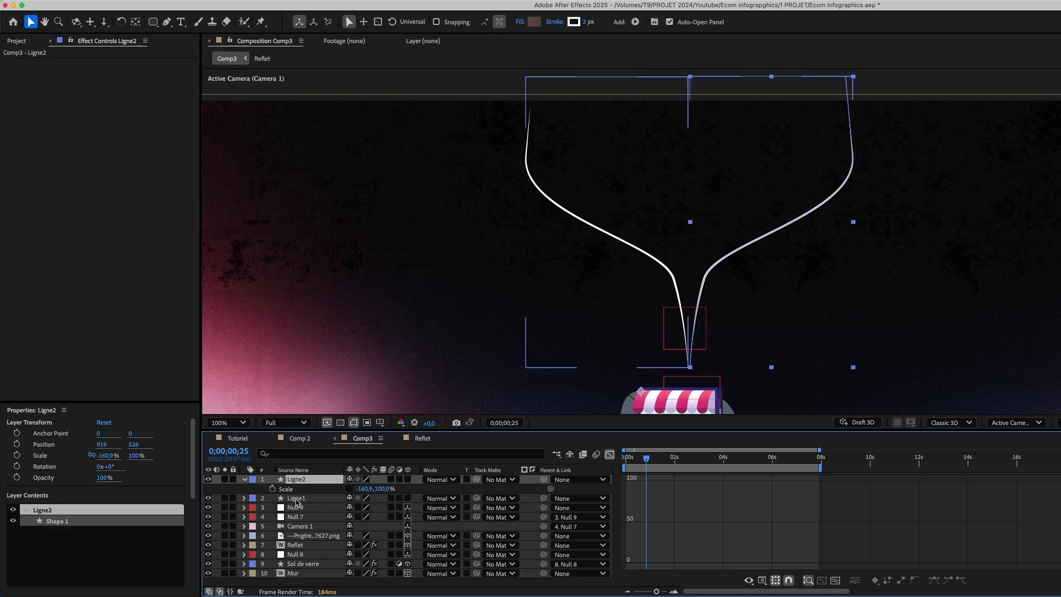
{"action": "left_click", "coordinate": [296, 500], "text": "shift"}
{"action": "right_click", "coordinate": [297, 500]}
{"action": "left_click", "coordinate": [313, 520]}
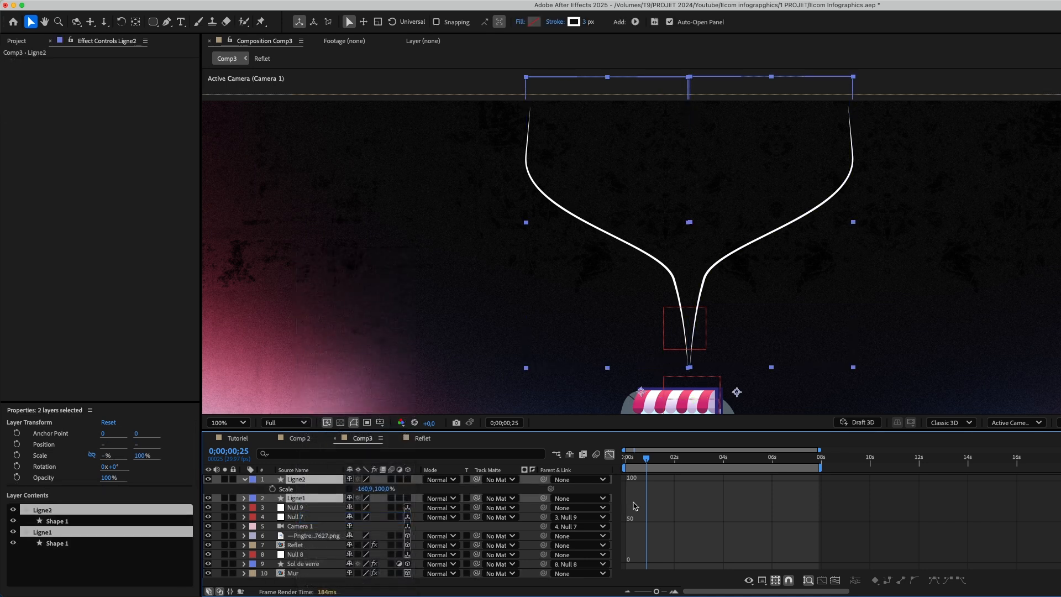
{"action": "key", "text": "BackSpace"}
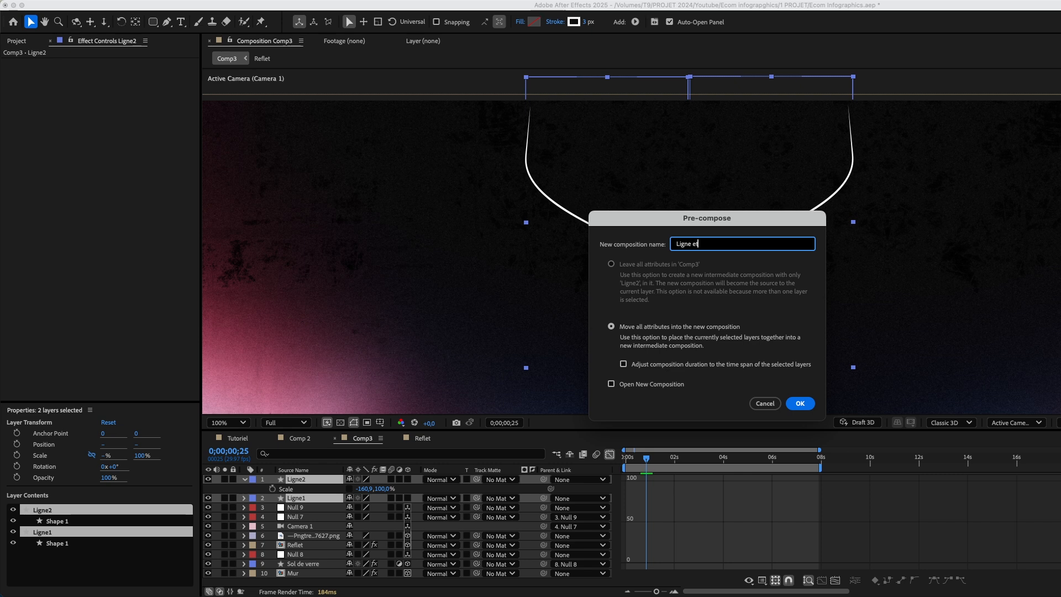
{"action": "type", "text": "Ligne et Cadre"}
{"action": "key", "text": "Return"}
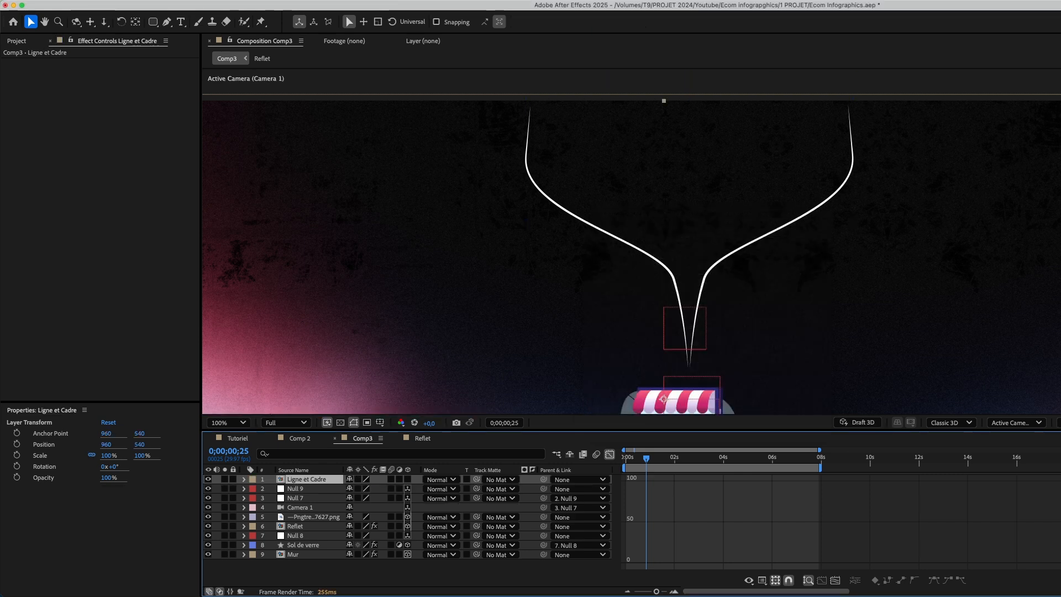
{"action": "left_click", "coordinate": [407, 479]}
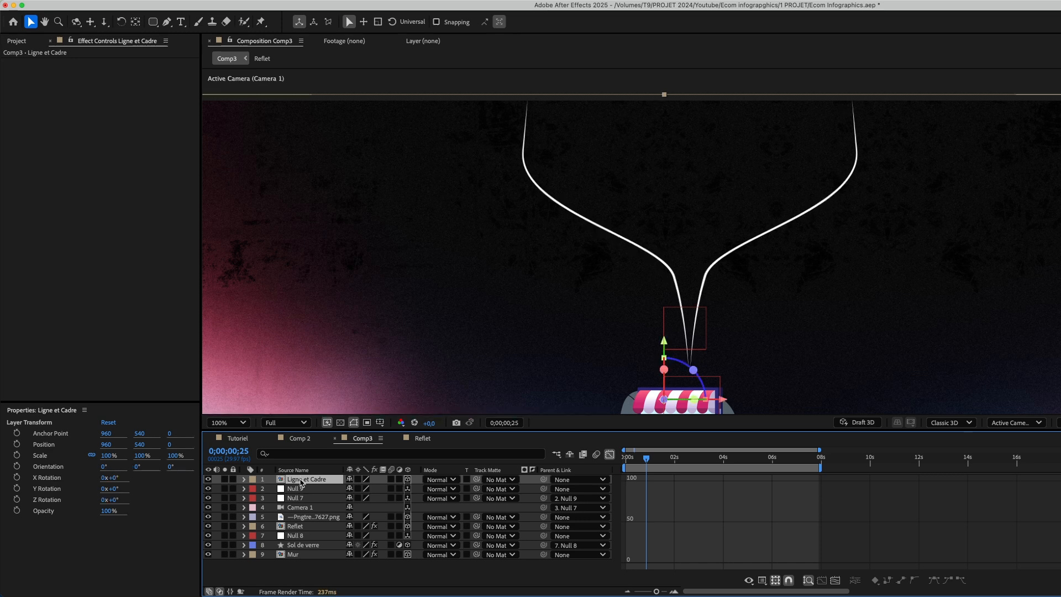
Open the Ligne et Cadre composition and move both lines down together to the bottom centre of the frame.
{"action": "double_click", "coordinate": [301, 480]}
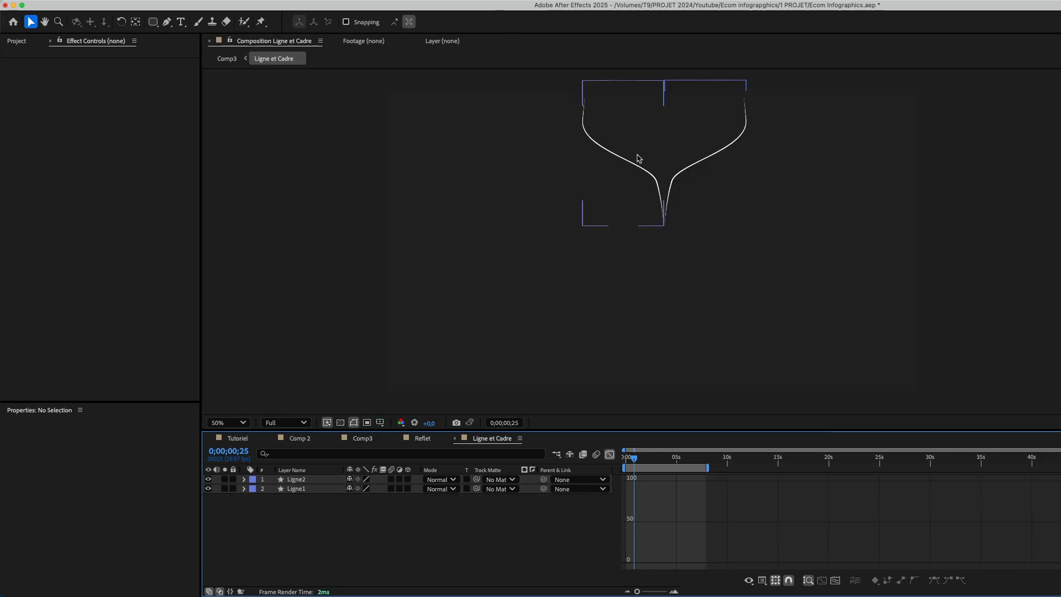
{"action": "left_click_drag", "start_coordinate": [519, 166], "coordinate": [795, 188]}
{"action": "left_click_drag", "start_coordinate": [686, 198], "coordinate": [685, 358]}
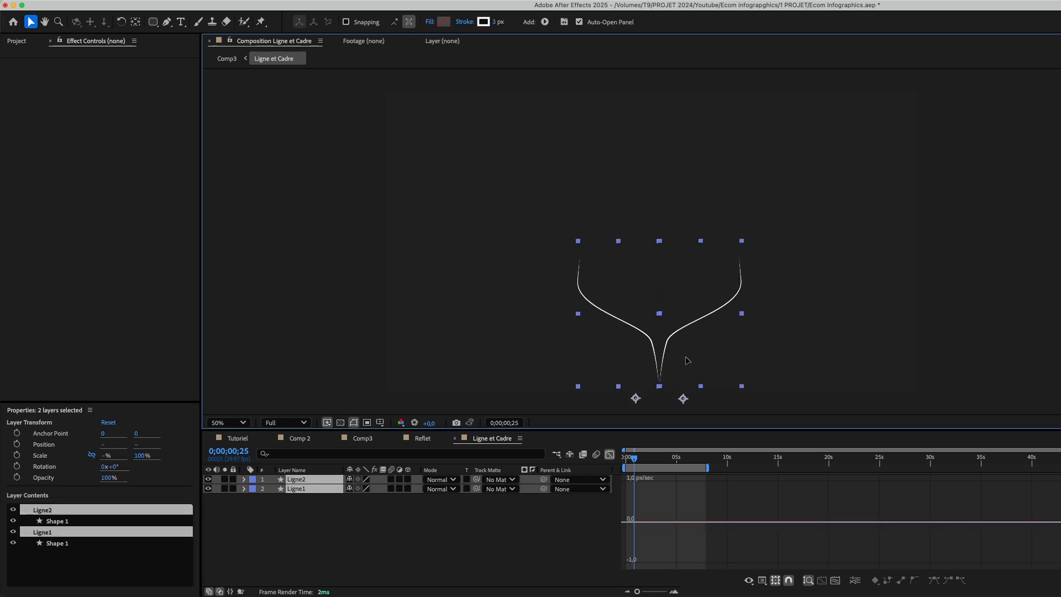
{"action": "left_click", "coordinate": [746, 494]}
{"action": "left_click", "coordinate": [382, 520]}
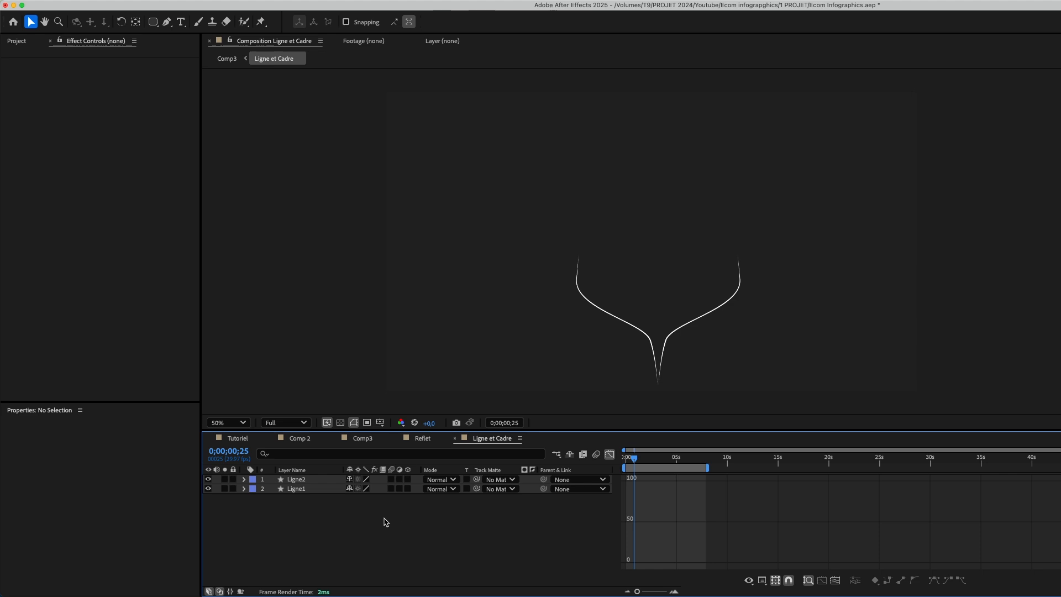
Draw a wide rounded rectangle outline just above the two lines and adjust it so it is centred over them.
{"action": "left_click_drag", "start_coordinate": [153, 22], "coordinate": [186, 32]}
{"action": "mouse_move", "coordinate": [552, 201]}
{"action": "left_mouse_down"}
{"action": "mouse_move", "coordinate": [796, 252]}
{"action": "mouse_move", "coordinate": [762, 251]}
{"action": "left_mouse_up"}
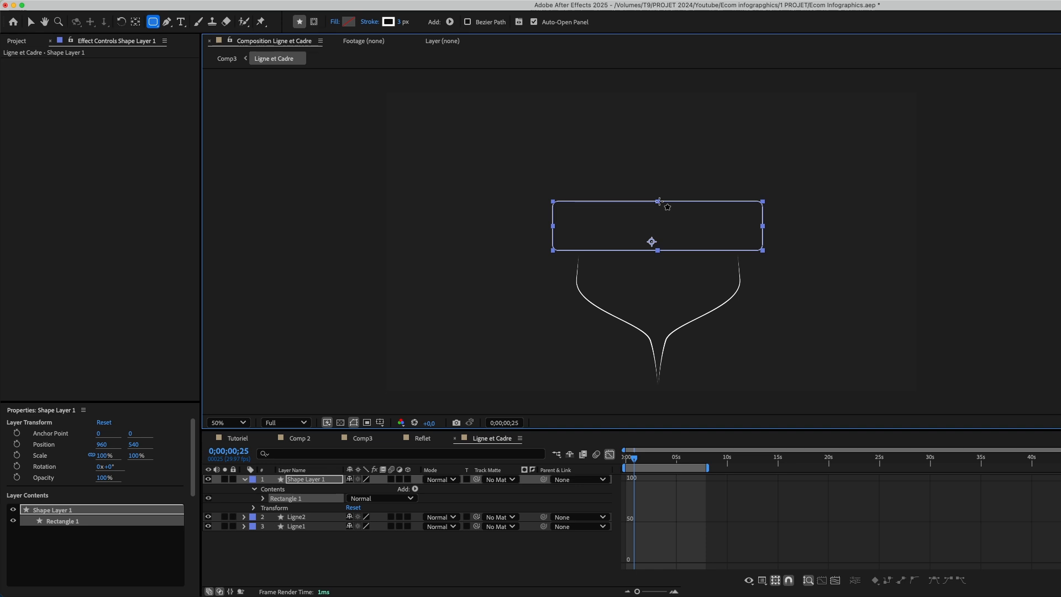
{"action": "key", "text": "v"}
{"action": "left_click_drag", "start_coordinate": [658, 202], "coordinate": [666, 213]}
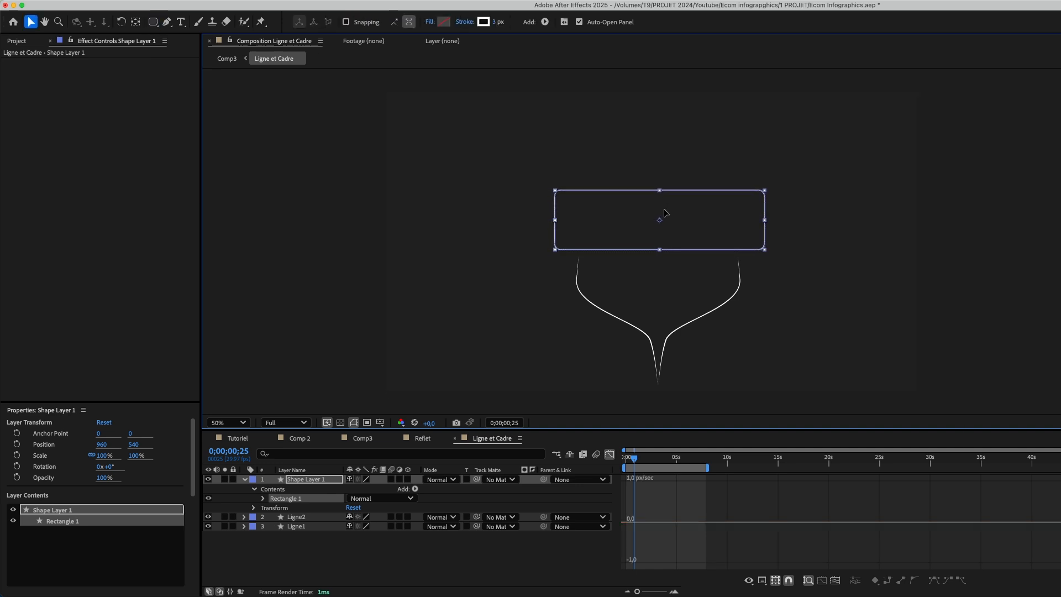
{"action": "left_click", "coordinate": [385, 551]}
{"action": "left_click", "coordinate": [245, 480]}
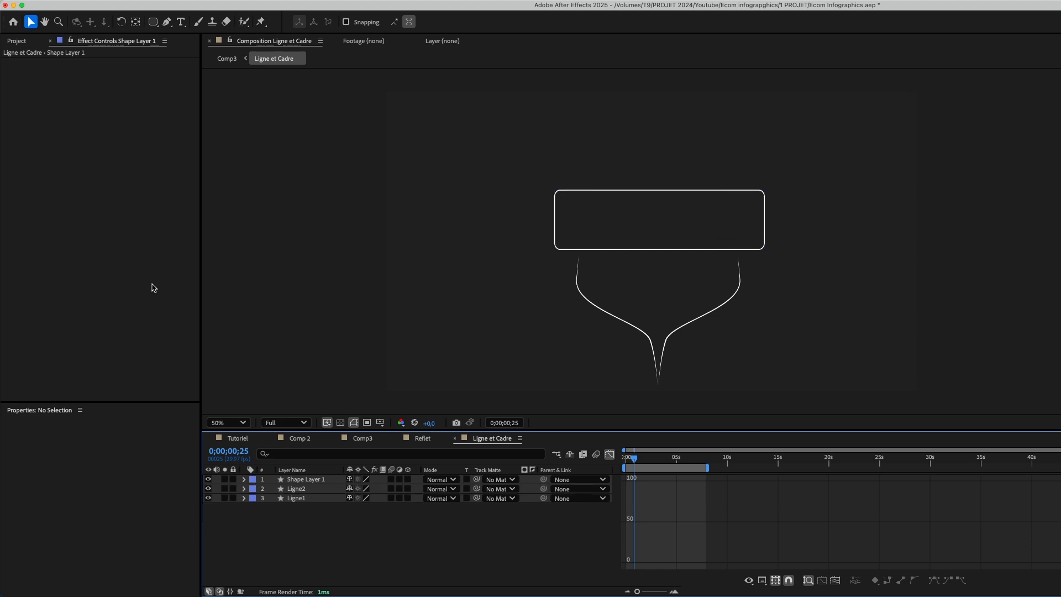
Add businessman_6997481.png from the project assets as the top layer of Ligne et Cadre.
{"action": "left_click", "coordinate": [34, 44]}
{"action": "left_click", "coordinate": [48, 161]}
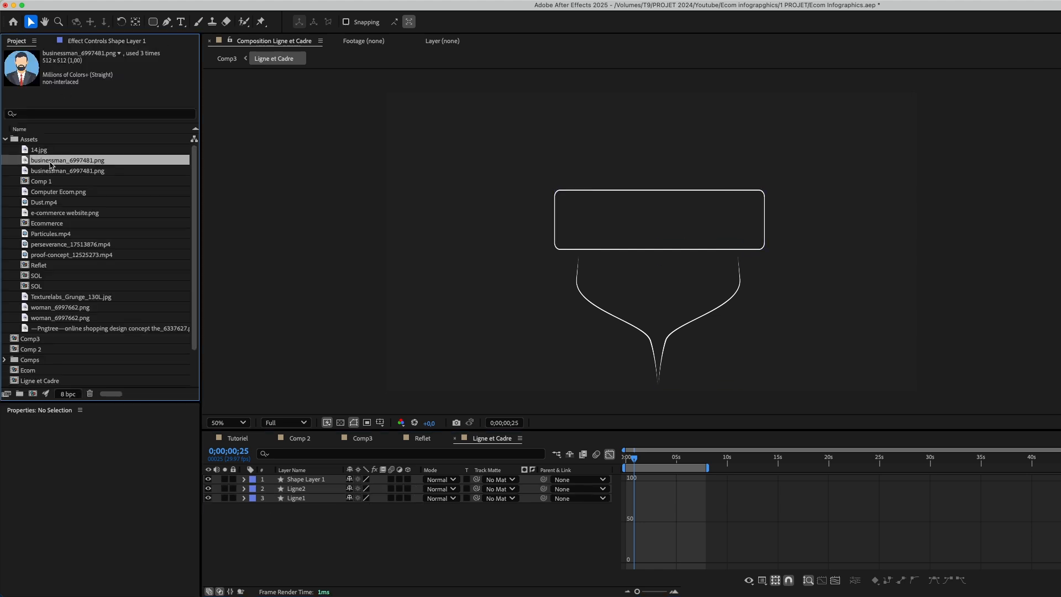
{"action": "left_click_drag", "start_coordinate": [57, 168], "coordinate": [317, 480]}
{"action": "left_click", "coordinate": [320, 523]}
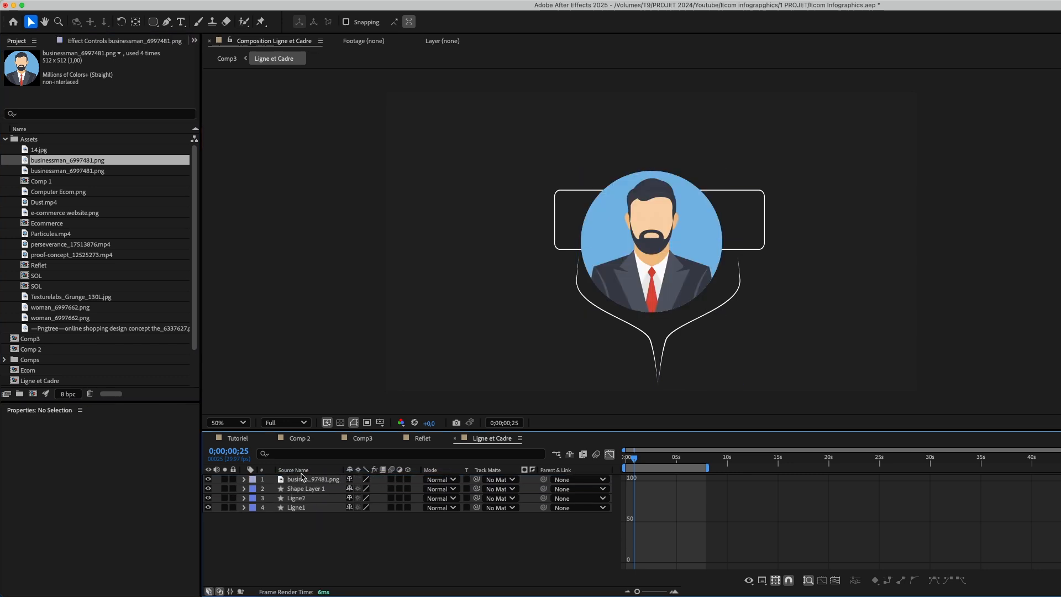
Scale the businessman image to 41% and move it to the left end of the rounded rectangle.
{"action": "left_click", "coordinate": [304, 482]}
{"action": "key", "text": "s"}
{"action": "left_click_drag", "start_coordinate": [364, 489], "coordinate": [328, 489]}
{"action": "left_click", "coordinate": [363, 535]}
{"action": "left_click_drag", "start_coordinate": [647, 250], "coordinate": [584, 226]}
{"action": "key", "text": "period"}
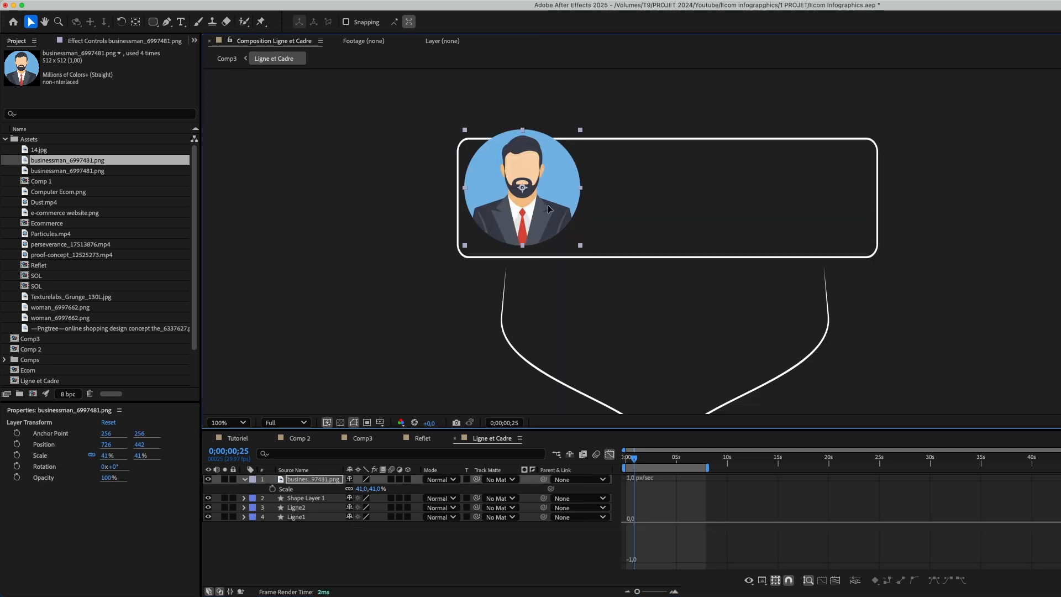
Reduce the businessman image to 33% and move it inside the rounded rectangle to about 716, 460.
{"action": "left_click_drag", "start_coordinate": [361, 489], "coordinate": [356, 488]}
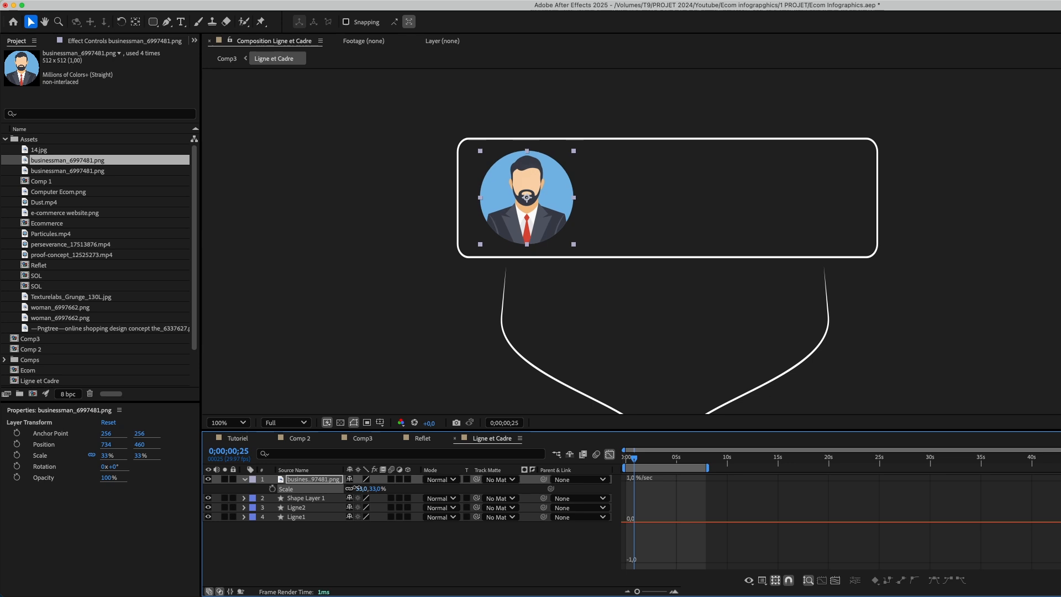
{"action": "left_click", "coordinate": [385, 559]}
{"action": "left_click_drag", "start_coordinate": [526, 210], "coordinate": [516, 210]}
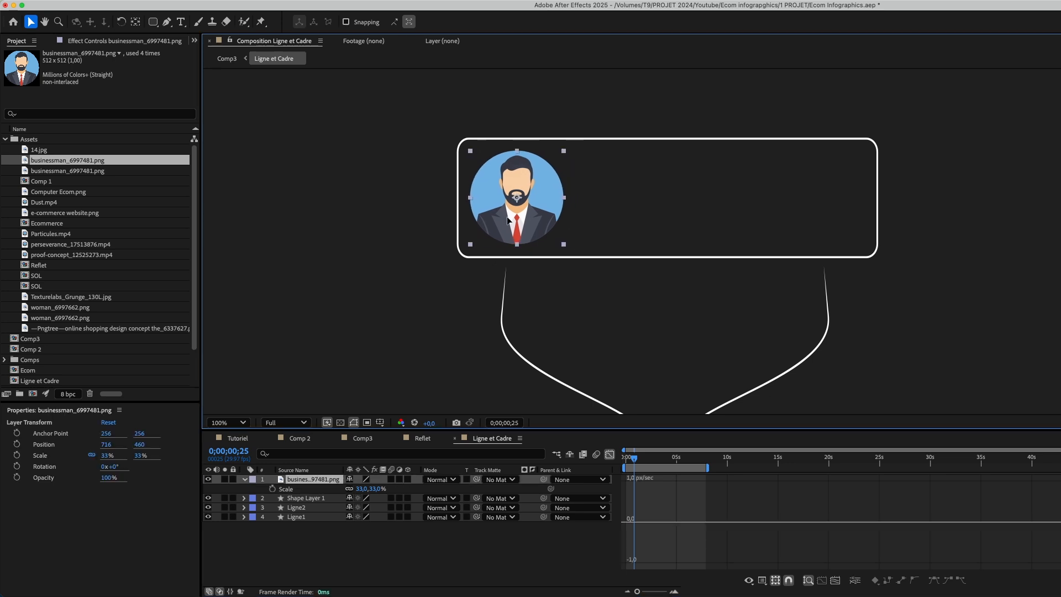
{"action": "left_click", "coordinate": [421, 575]}
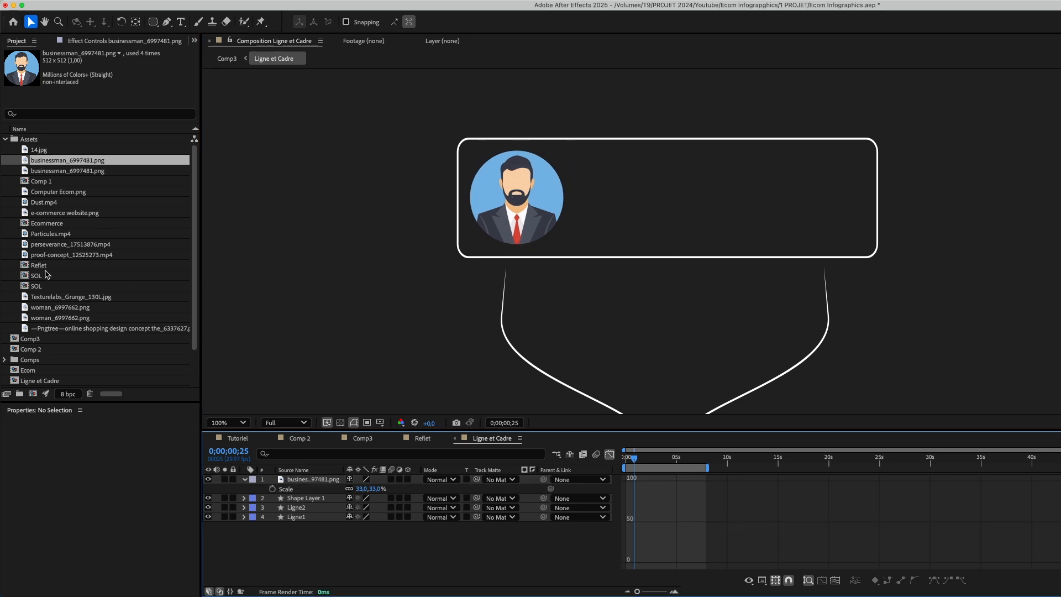
Shift the businessman image to about 709, 460, then duplicate it and place the copy partly overlapping to its right.
{"action": "left_click_drag", "start_coordinate": [55, 309], "coordinate": [275, 475]}
{"action": "left_click_drag", "start_coordinate": [502, 215], "coordinate": [499, 215]}
{"action": "left_click", "coordinate": [370, 540]}
{"action": "left_click", "coordinate": [314, 481]}
{"action": "key", "text": "super+d"}
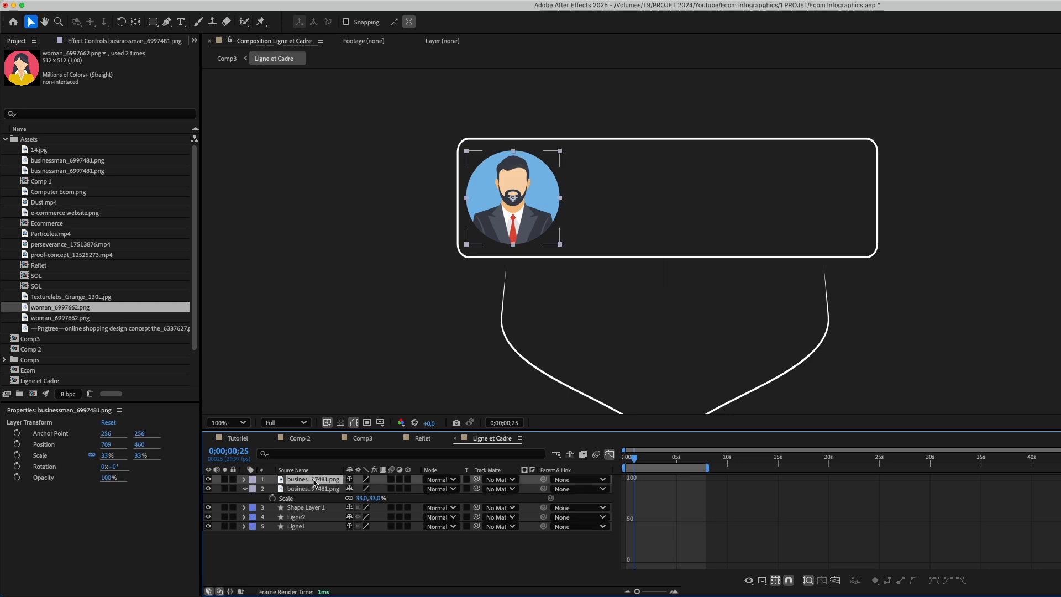
{"action": "left_click_drag", "start_coordinate": [539, 188], "coordinate": [606, 189]}
{"action": "left_click", "coordinate": [358, 544]}
Replace the second businessman layer's source with woman_6997662.png from the project assets.
{"action": "left_click", "coordinate": [60, 318]}
{"action": "left_click", "coordinate": [54, 306]}
{"action": "left_click", "coordinate": [51, 294]}
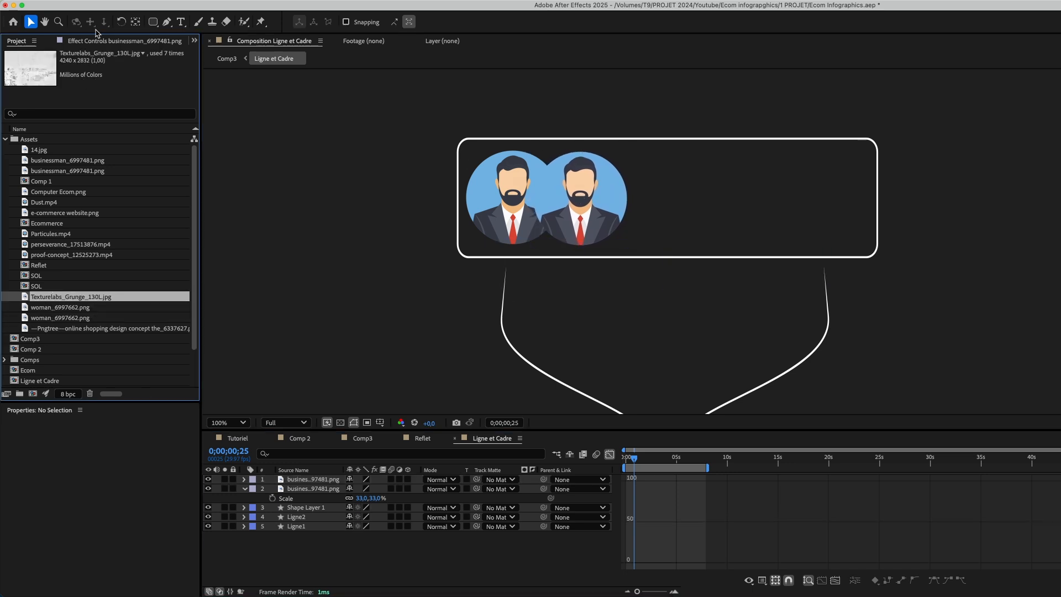
{"action": "left_click", "coordinate": [59, 307]}
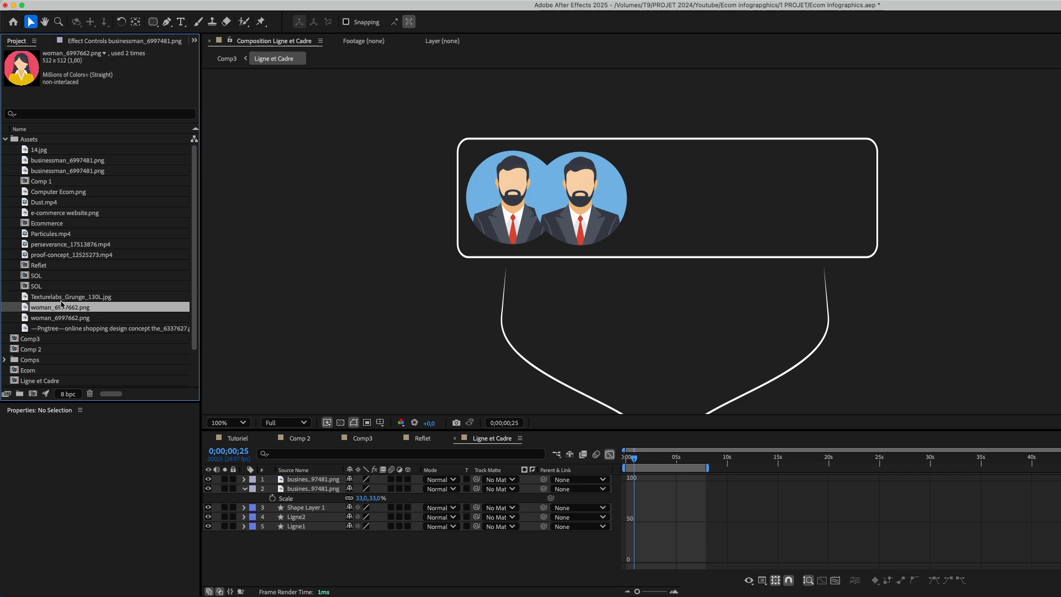
{"action": "left_click", "coordinate": [301, 480]}
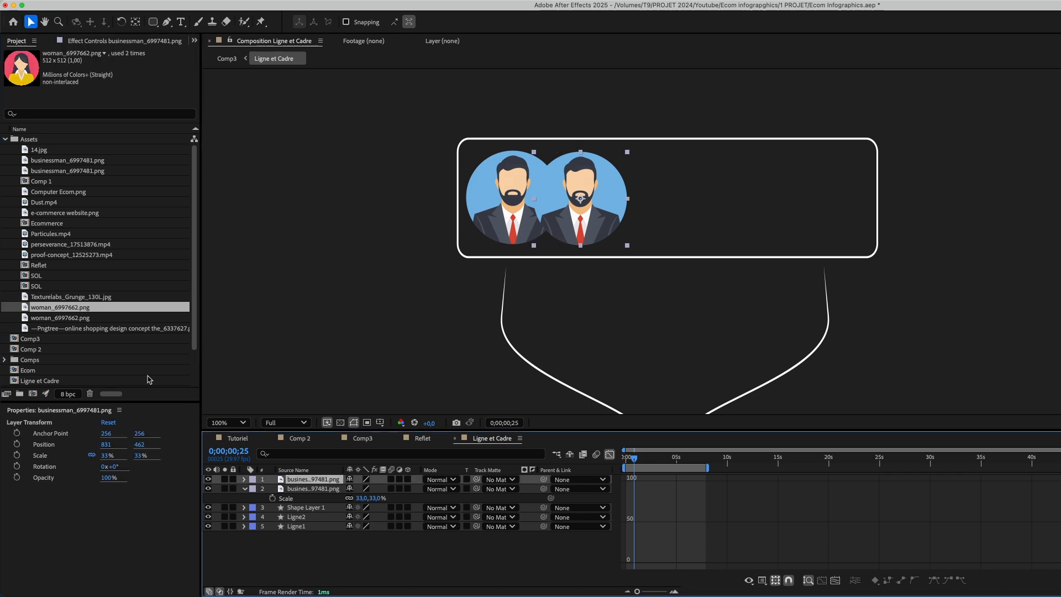
{"action": "left_click_drag", "start_coordinate": [46, 309], "coordinate": [315, 480]}
{"action": "left_click", "coordinate": [356, 559]}
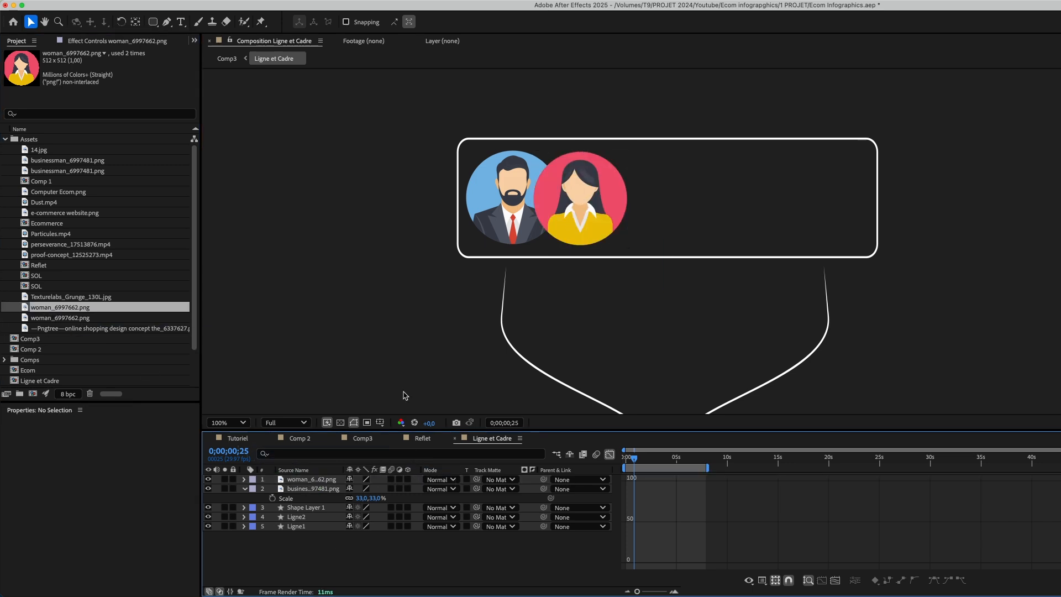
Duplicate the woman layer, place the copy to its right at about 966, 464, and replace its source with businessman_6997481.png.
{"action": "left_click", "coordinate": [307, 480]}
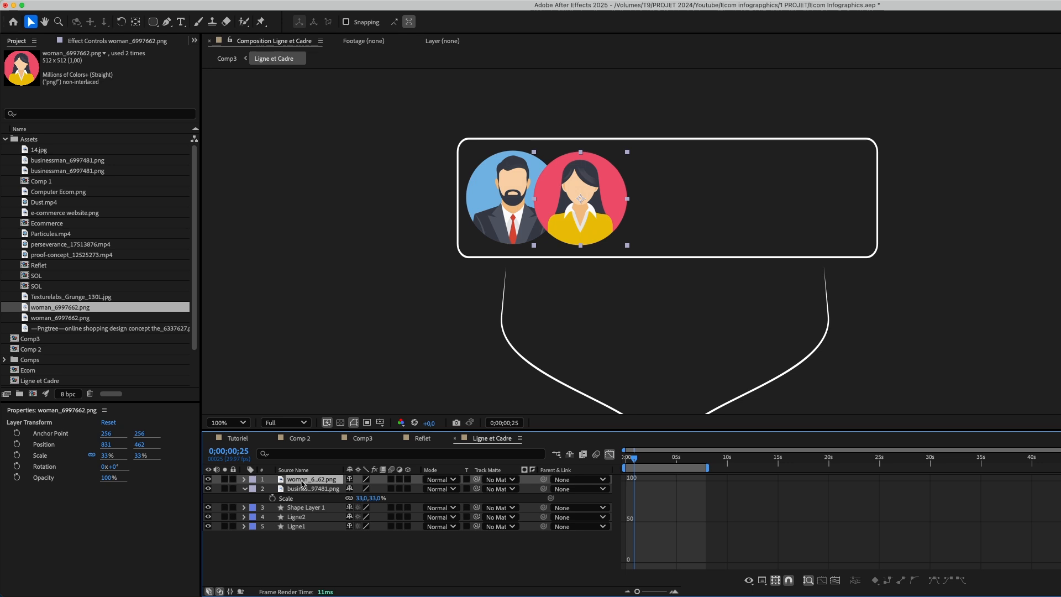
{"action": "key", "text": "super+d"}
{"action": "left_click_drag", "start_coordinate": [566, 214], "coordinate": [644, 214]}
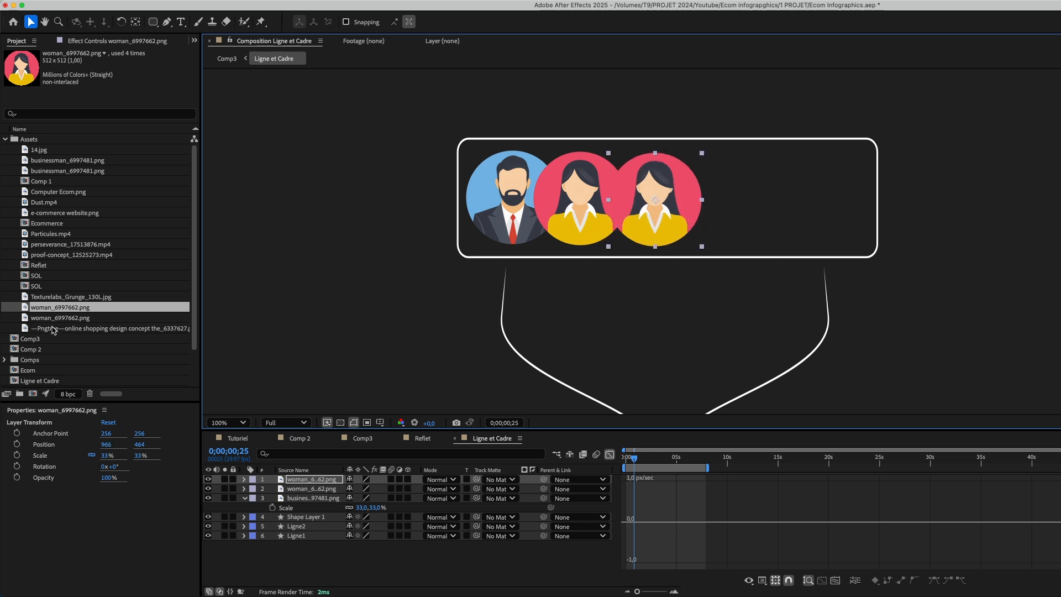
{"action": "left_click", "coordinate": [50, 161]}
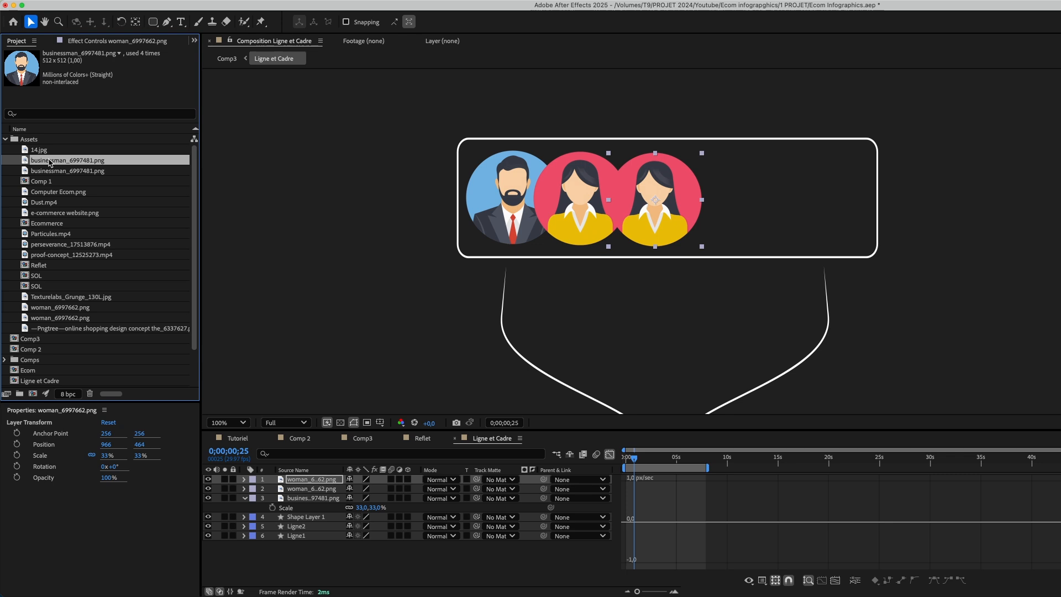
{"action": "left_click_drag", "start_coordinate": [51, 161], "coordinate": [308, 480]}
{"action": "left_click", "coordinate": [363, 561]}
Duplicate the third avatar, swap the copy's source for woman_6997662.png, and position it to the right at about 1096, 464.
{"action": "left_click", "coordinate": [314, 480]}
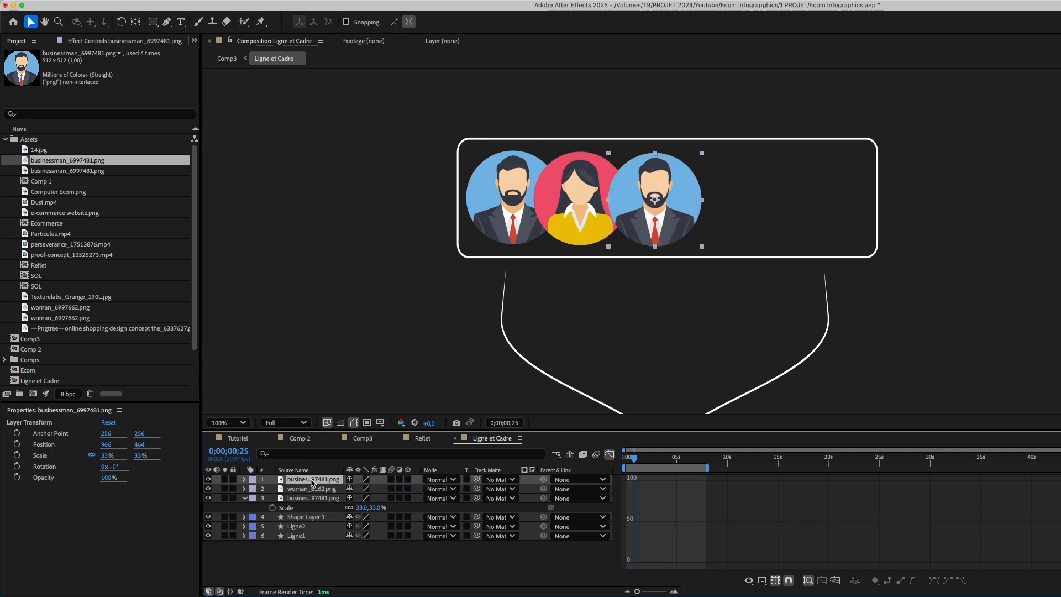
{"action": "key", "text": "ctrl+d"}
{"action": "left_click_drag", "start_coordinate": [680, 217], "coordinate": [730, 220]}
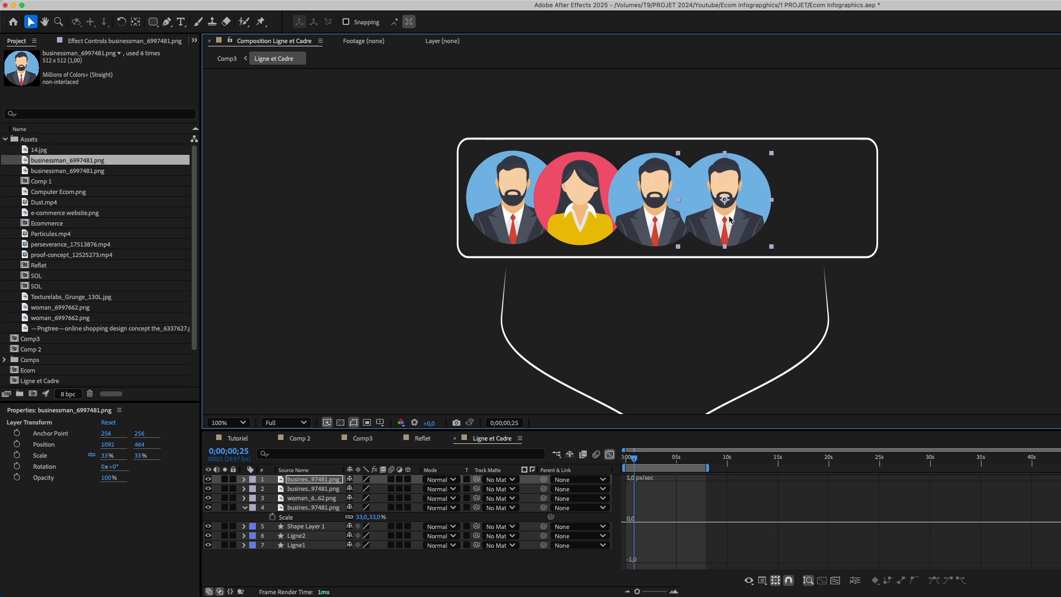
{"action": "left_click", "coordinate": [45, 309]}
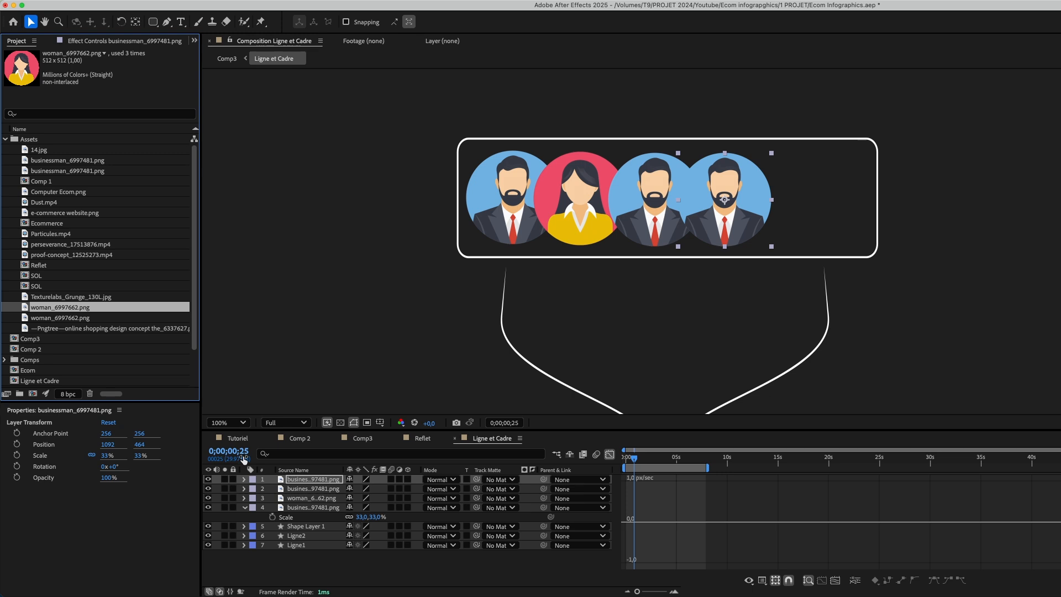
{"action": "left_click_drag", "start_coordinate": [60, 309], "coordinate": [303, 509]}
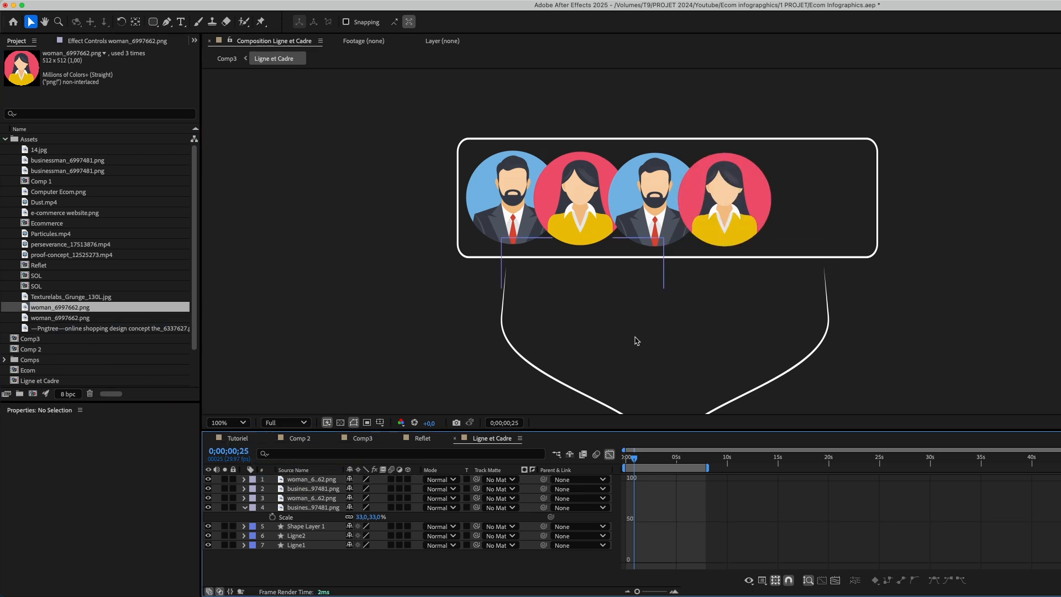
{"action": "left_click_drag", "start_coordinate": [705, 228], "coordinate": [707, 228]}
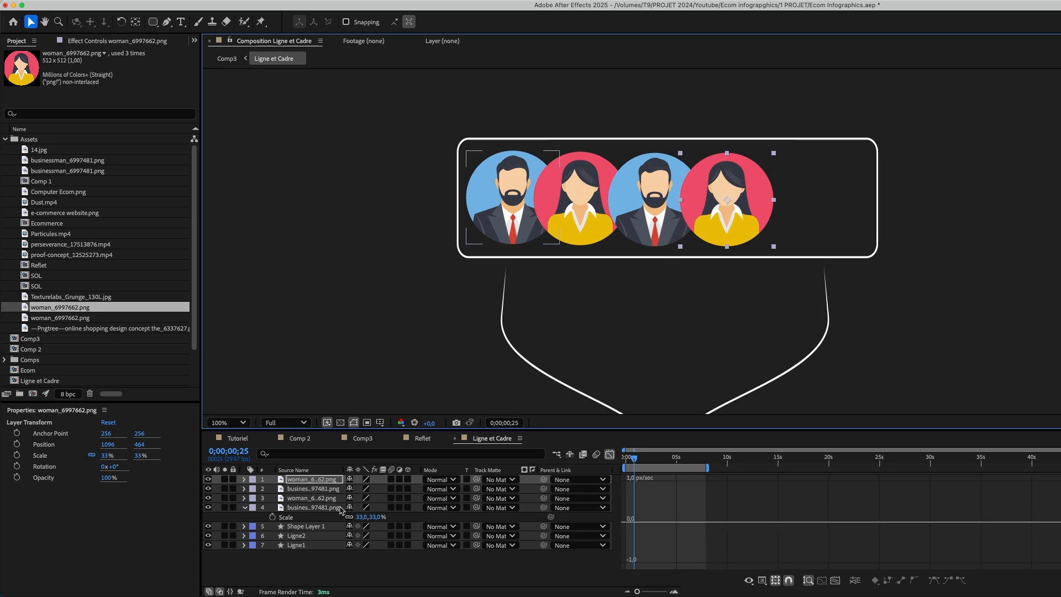
Duplicate the fourth avatar, move the copy to about 1232, 465, and replace its source with businessman_6997481.png.
{"action": "key", "text": "super+d"}
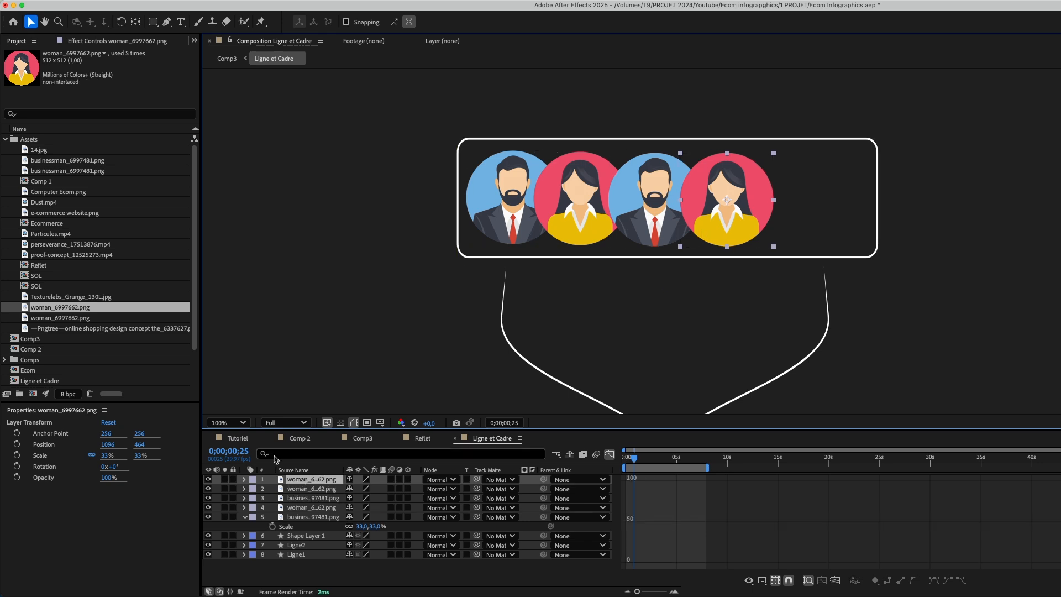
{"action": "left_click_drag", "start_coordinate": [761, 209], "coordinate": [816, 207]}
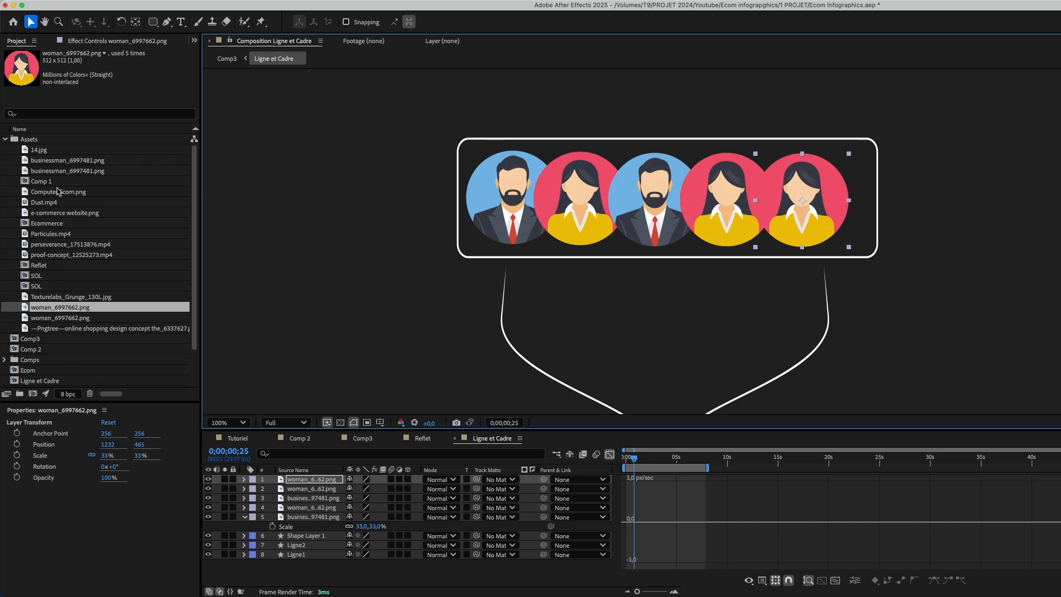
{"action": "left_click", "coordinate": [63, 162]}
{"action": "left_click_drag", "start_coordinate": [71, 164], "coordinate": [310, 480]}
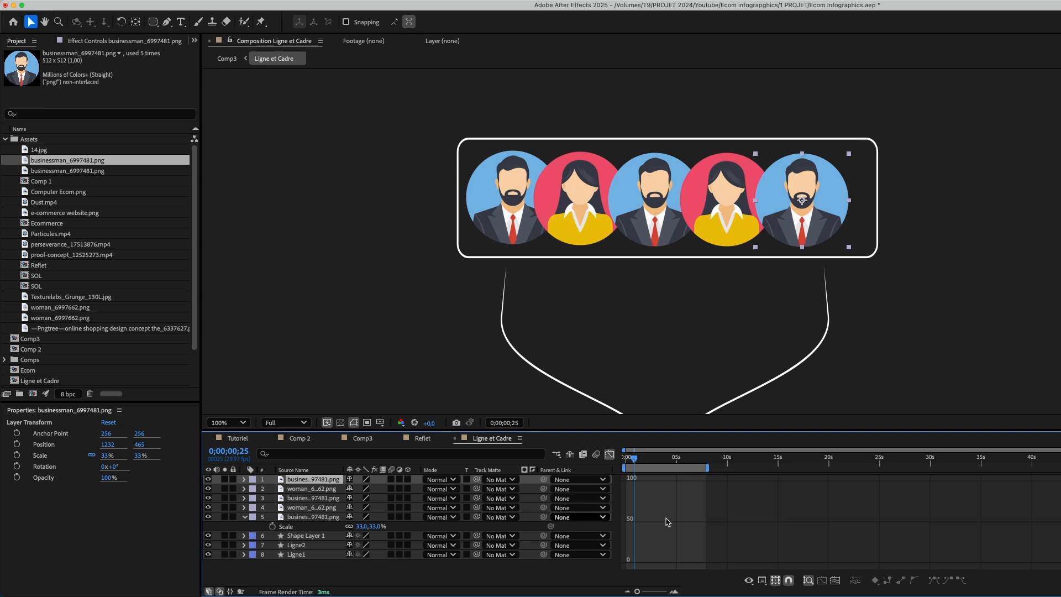
Switch the timeline from the graph to layer bars and shift all five avatar layers slightly right to centre them in the rounded rectangle.
{"action": "left_click", "coordinate": [609, 455]}
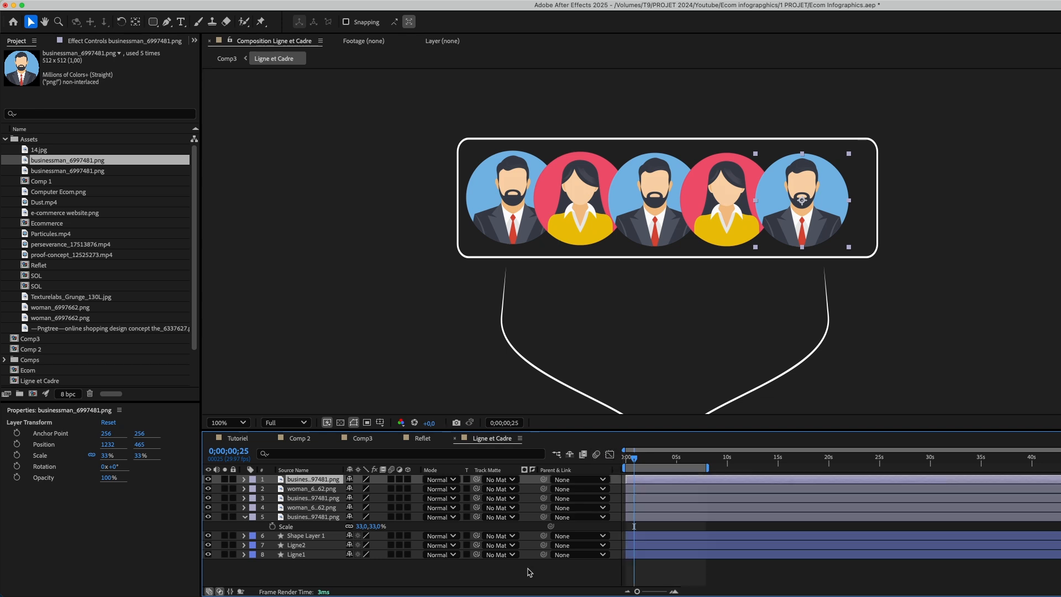
{"action": "left_click", "coordinate": [313, 508]}
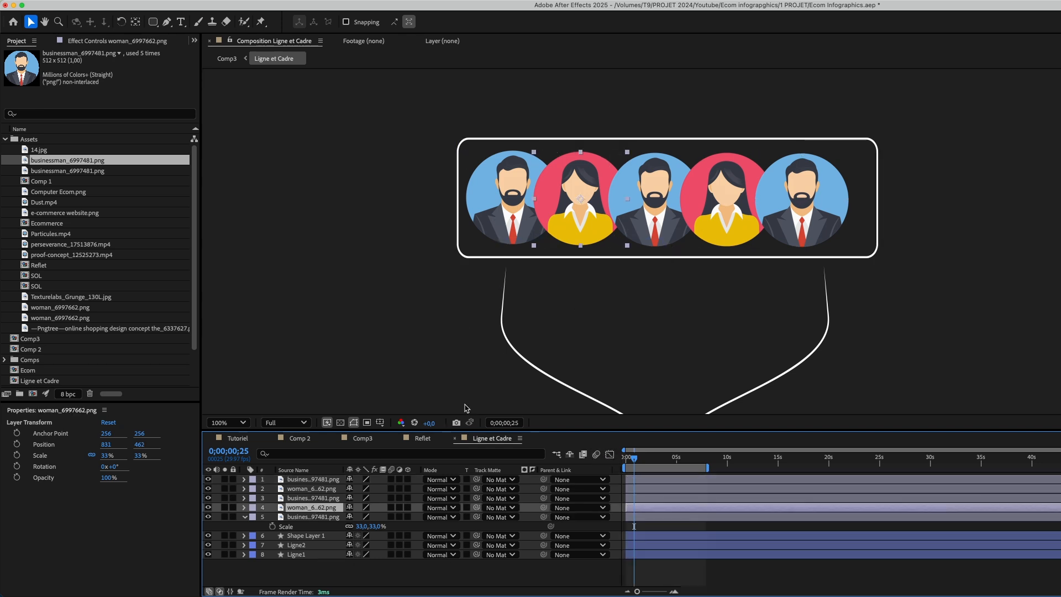
{"action": "left_click", "coordinate": [298, 517]}
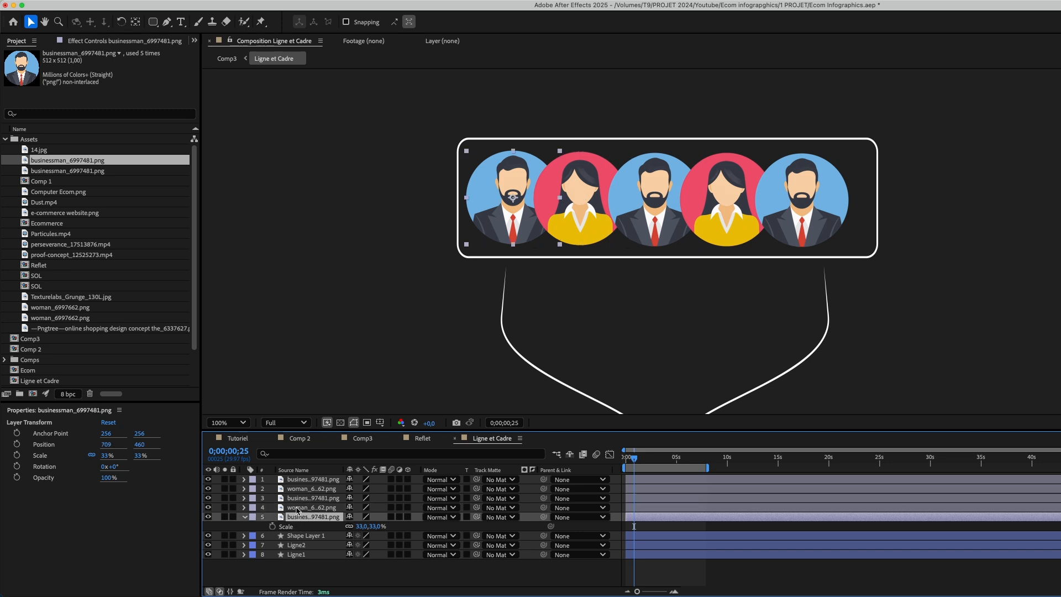
{"action": "left_click", "coordinate": [299, 481], "text": "shift"}
{"action": "left_click_drag", "start_coordinate": [563, 209], "coordinate": [572, 209]}
{"action": "key", "text": "Down"}
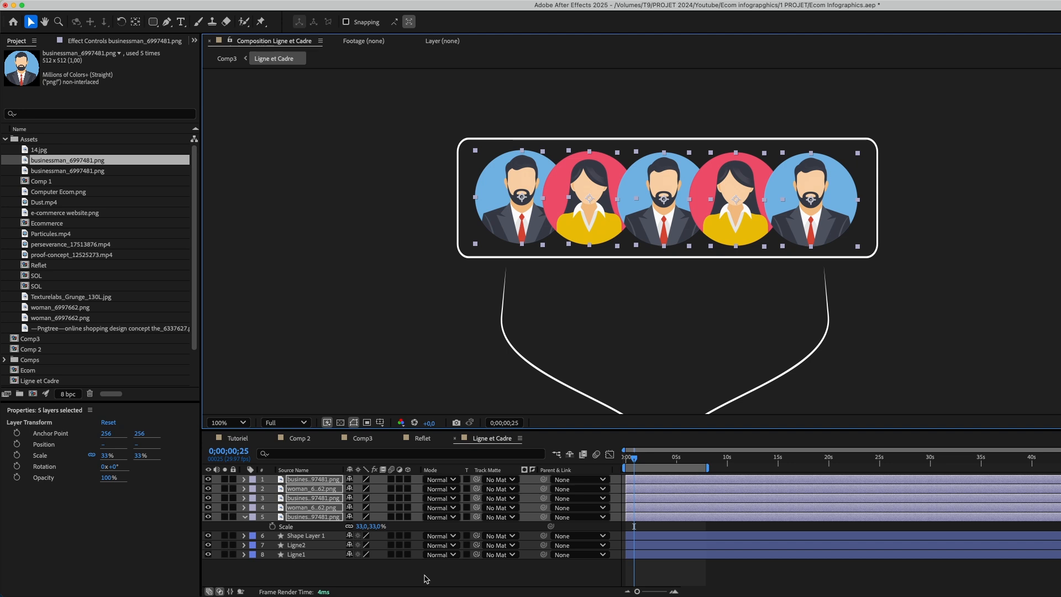
Stagger the start times of the five avatar layers with Motion Tools, using amount 4 and step 1, and preview the sequence.
{"action": "left_click", "coordinate": [615, 525]}
{"action": "key", "text": "super+z"}
{"action": "left_click", "coordinate": [387, 575]}
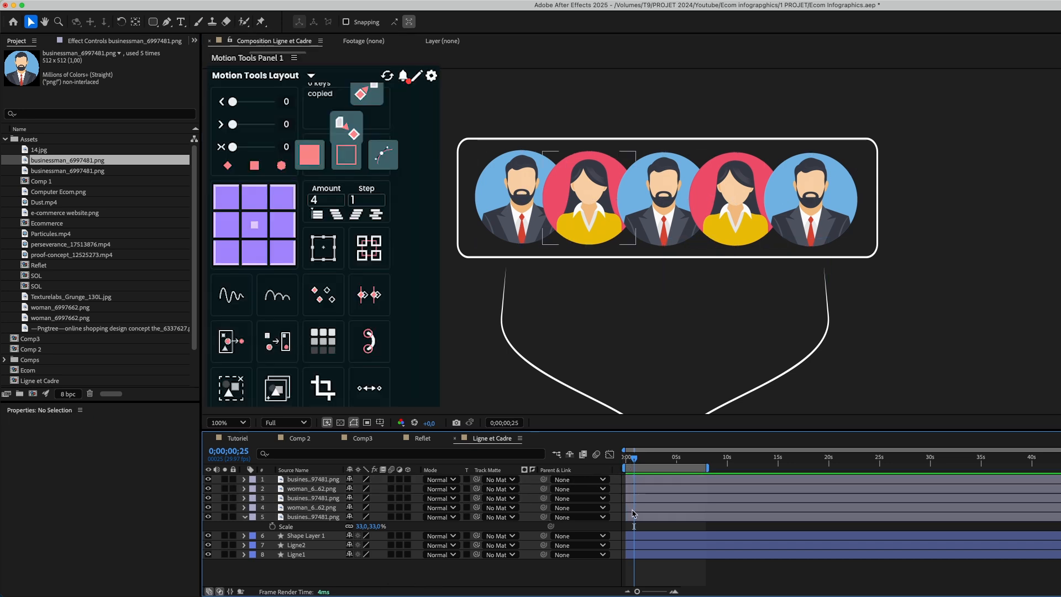
{"action": "left_click", "coordinate": [645, 518]}
{"action": "left_click", "coordinate": [654, 483], "text": "shift"}
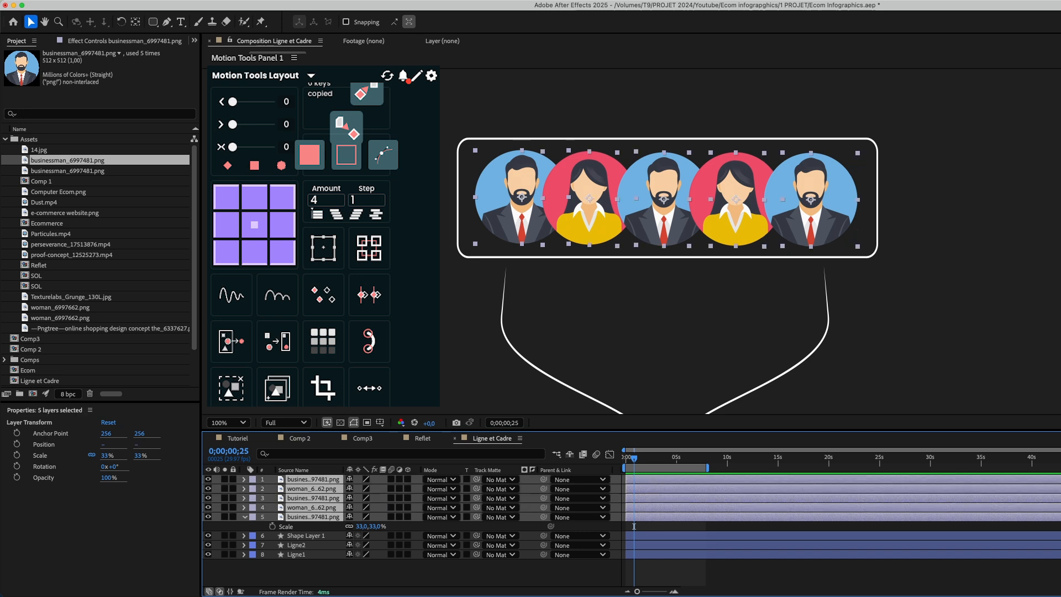
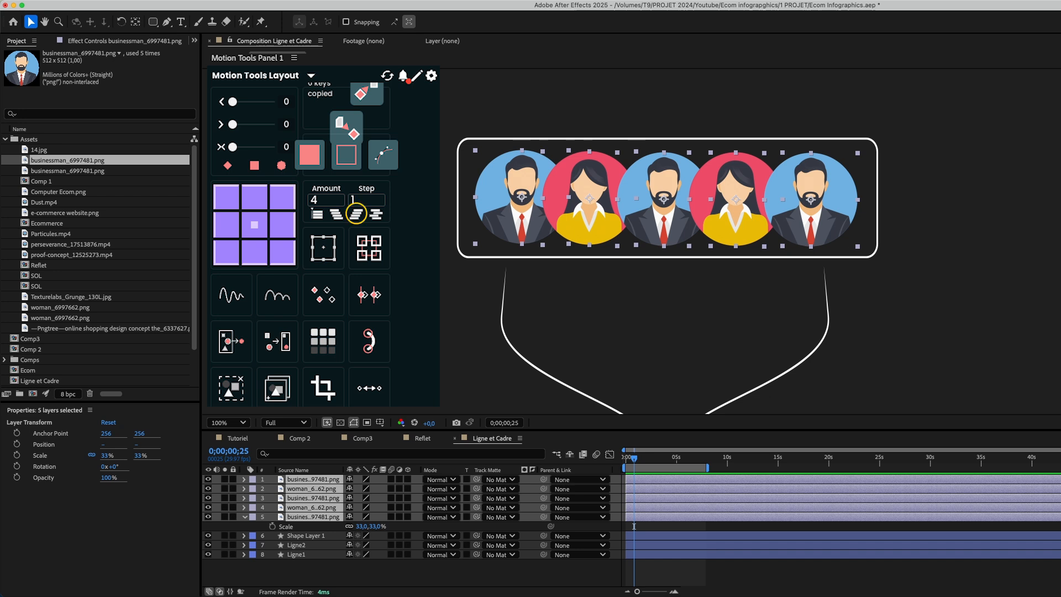
{"action": "left_click", "coordinate": [356, 213]}
{"action": "left_click_drag", "start_coordinate": [635, 457], "coordinate": [626, 457]}
{"action": "key", "text": "space"}
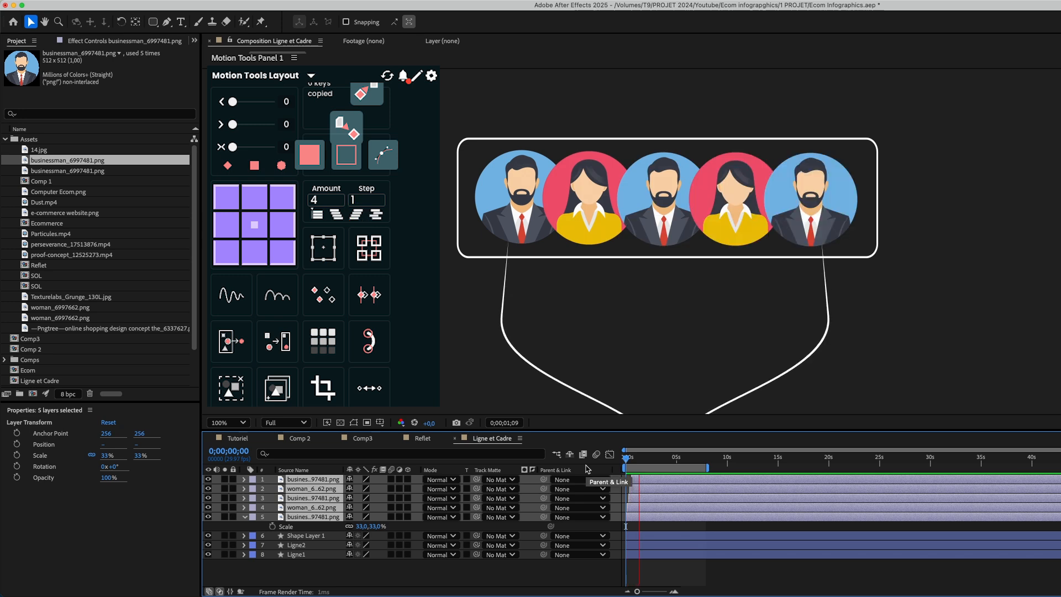
{"action": "left_click", "coordinate": [283, 150]}
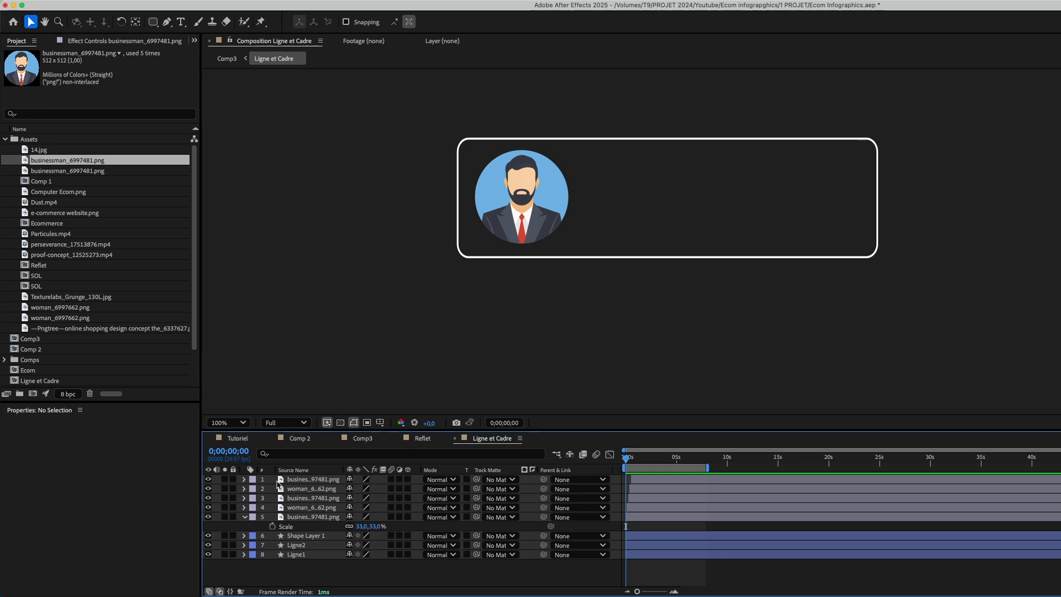
Apply a transition-in preset from Animation Composer 3 to the five avatar layers and preview the animation.
{"action": "left_click", "coordinate": [291, 518]}
{"action": "left_click", "coordinate": [308, 480], "text": "shift"}
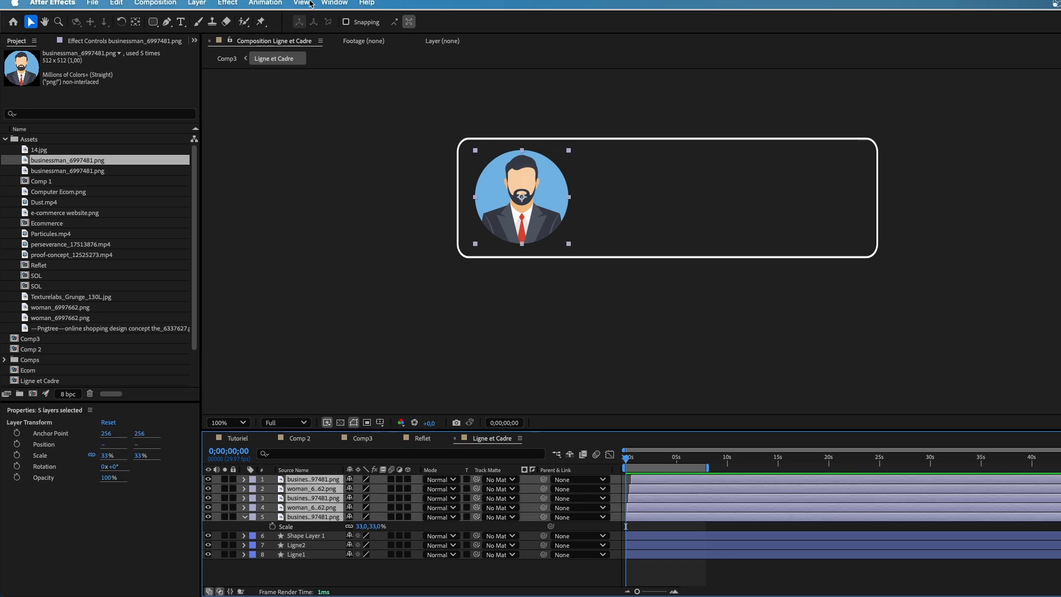
{"action": "left_click", "coordinate": [346, 9]}
{"action": "mouse_move", "coordinate": [349, 74]}
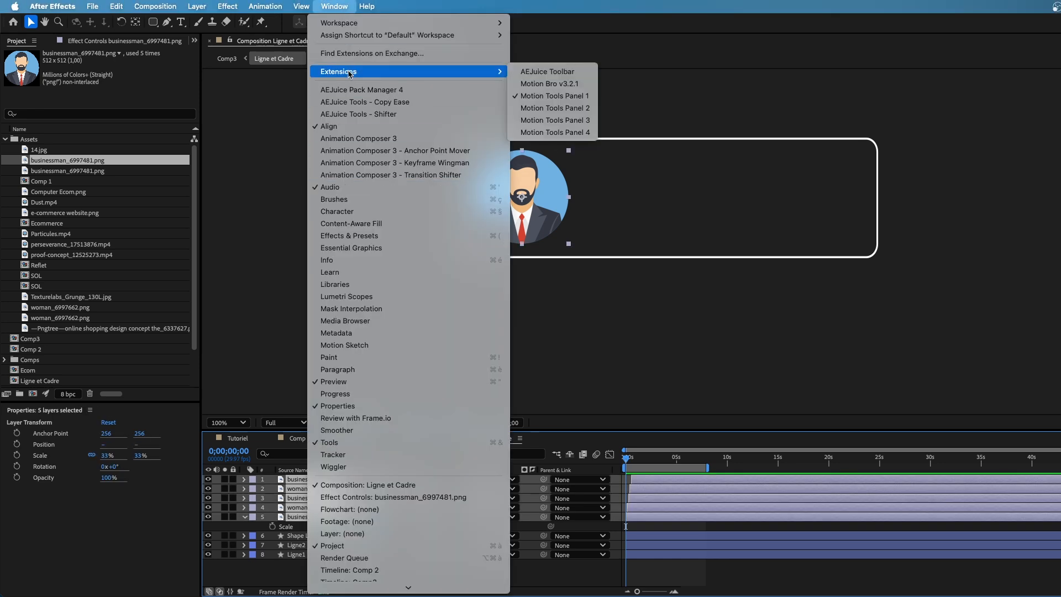
{"action": "left_click", "coordinate": [347, 139]}
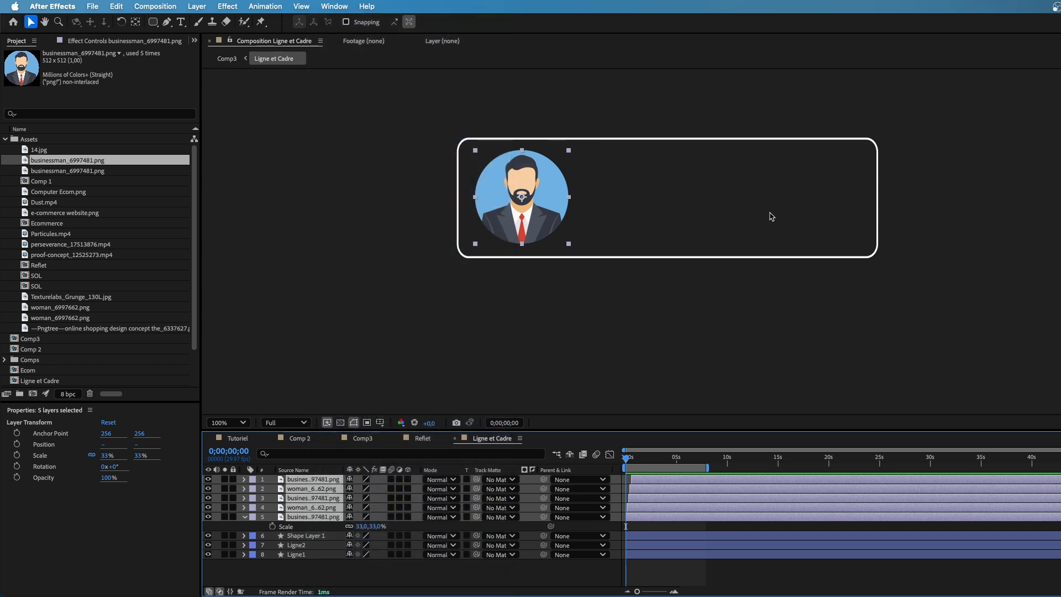
{"action": "left_click", "coordinate": [922, 158]}
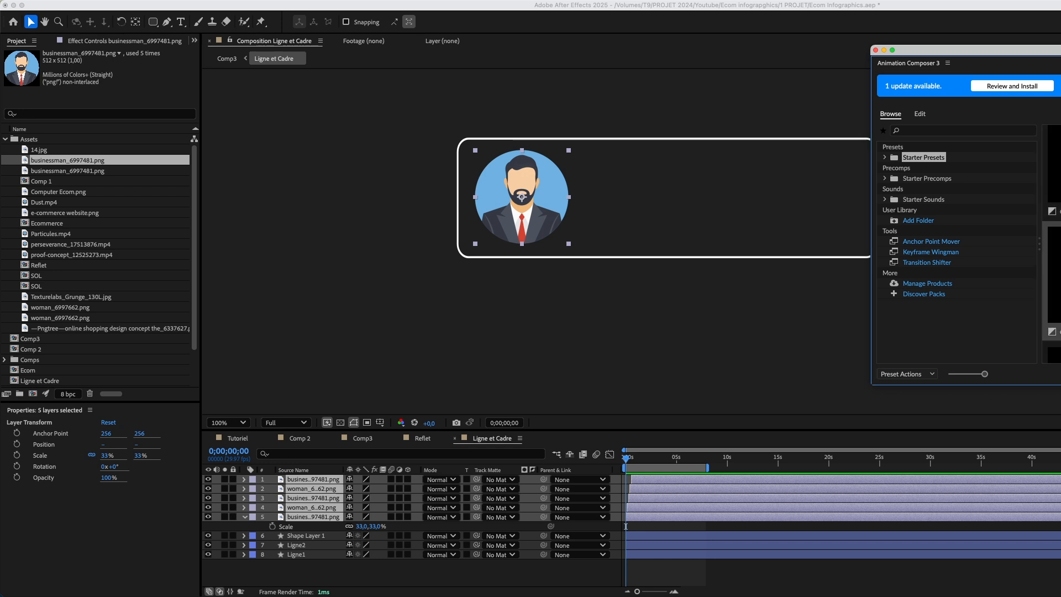
{"action": "double_click", "coordinate": [1055, 273]}
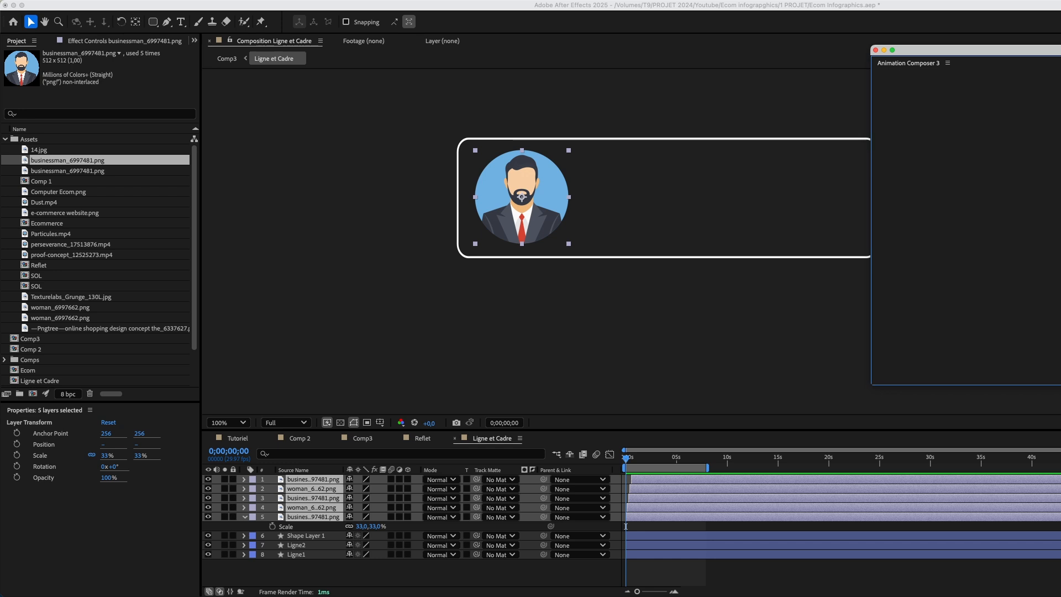
{"action": "left_click", "coordinate": [875, 53]}
{"action": "key", "text": "space"}
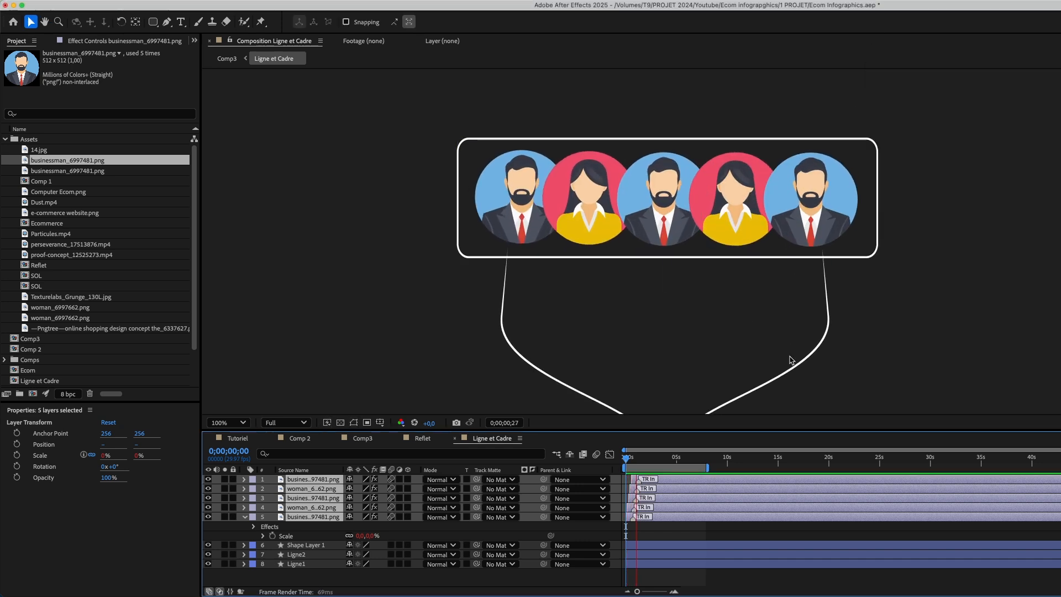
{"action": "key", "text": "space"}
{"action": "left_click", "coordinate": [295, 583]}
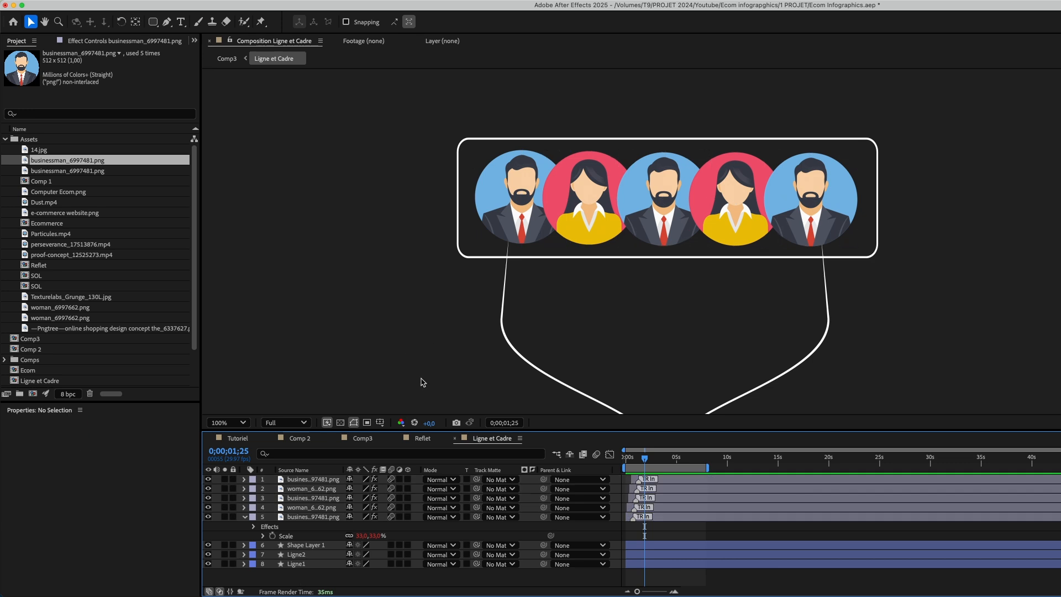
Move both connector lines slightly down so their upper ends sit just below the avatar frame.
{"action": "key", "text": "comma"}
{"action": "key", "text": "comma"}
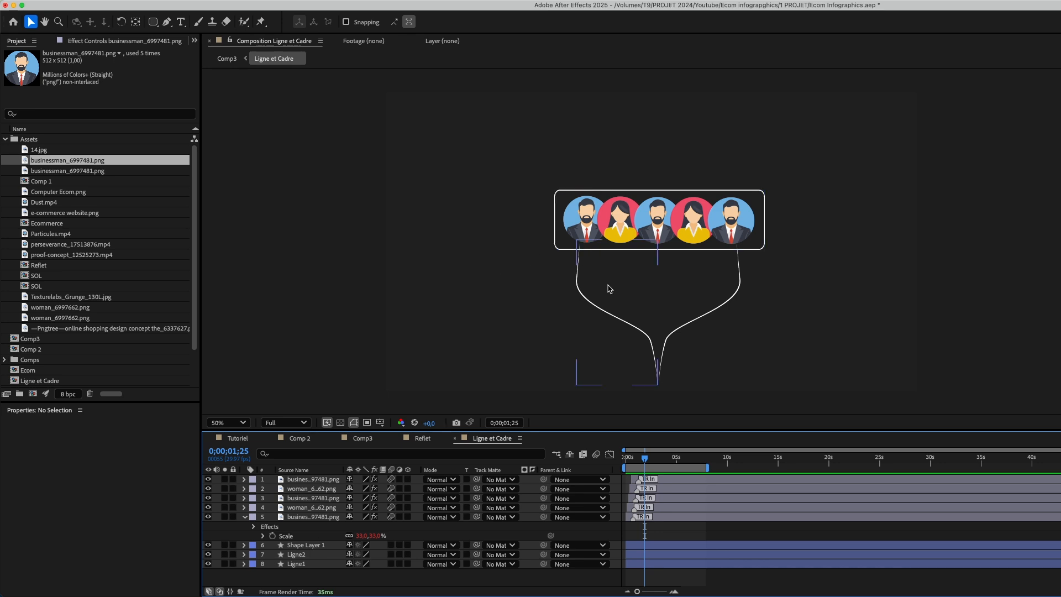
{"action": "left_click_drag", "start_coordinate": [781, 307], "coordinate": [605, 347]}
{"action": "left_click", "coordinate": [680, 534]}
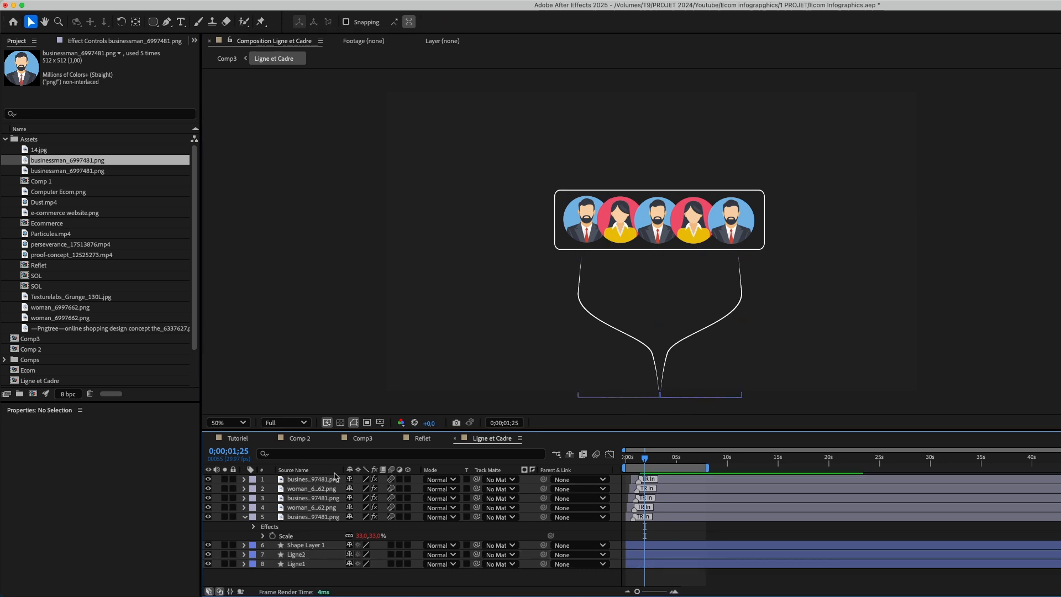
In Comp3, move the Ligne et Cadre layer up above the storefront illustration to Y position -82,7.
{"action": "left_click", "coordinate": [365, 438]}
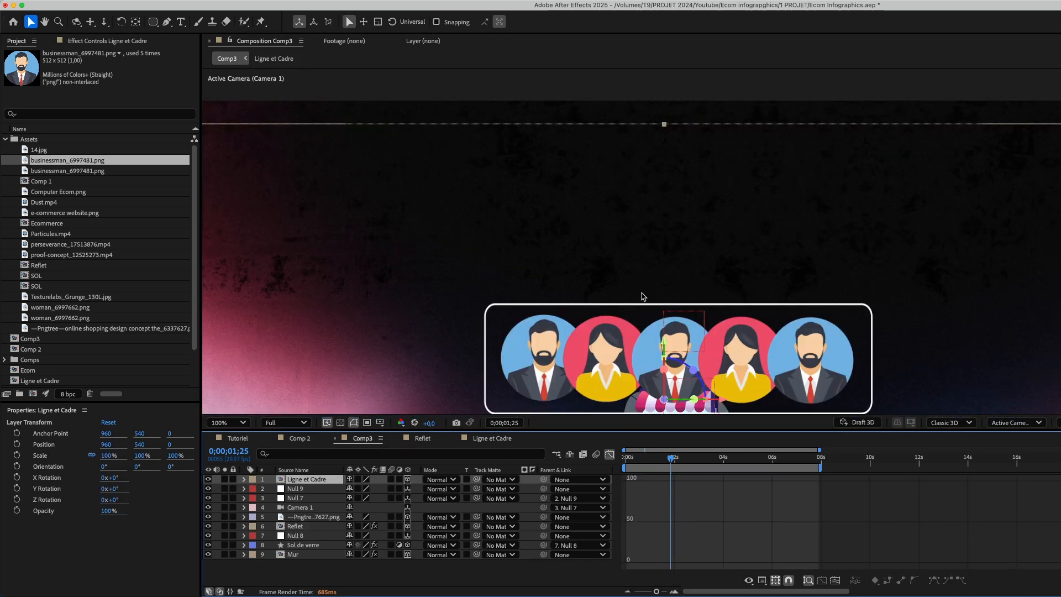
{"action": "scroll", "coordinate": [600, 239], "scroll_direction": "down", "scroll_amount": 2}
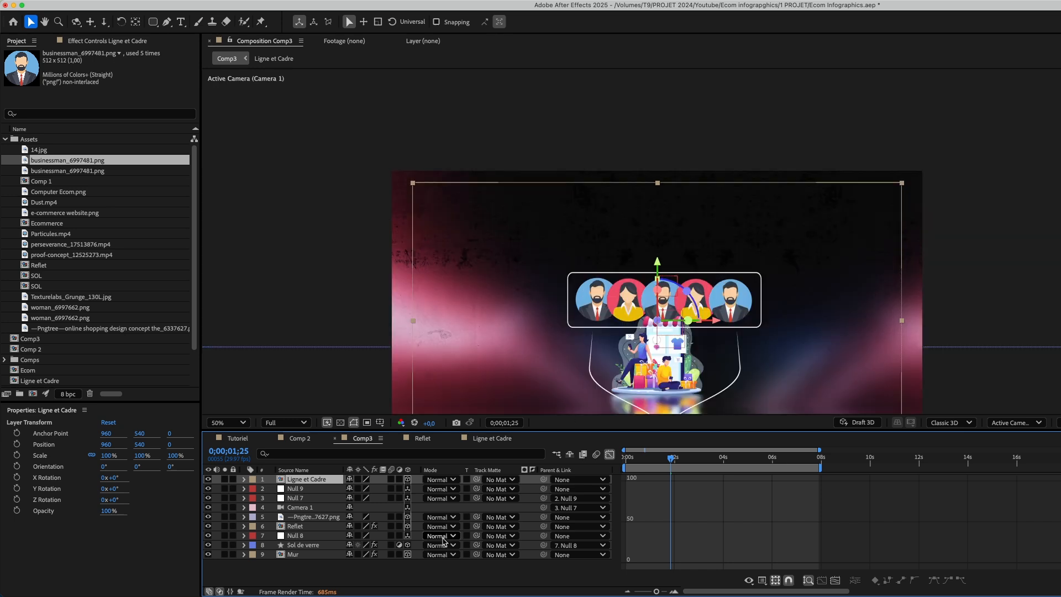
{"action": "left_click_drag", "start_coordinate": [641, 367], "coordinate": [646, 285]}
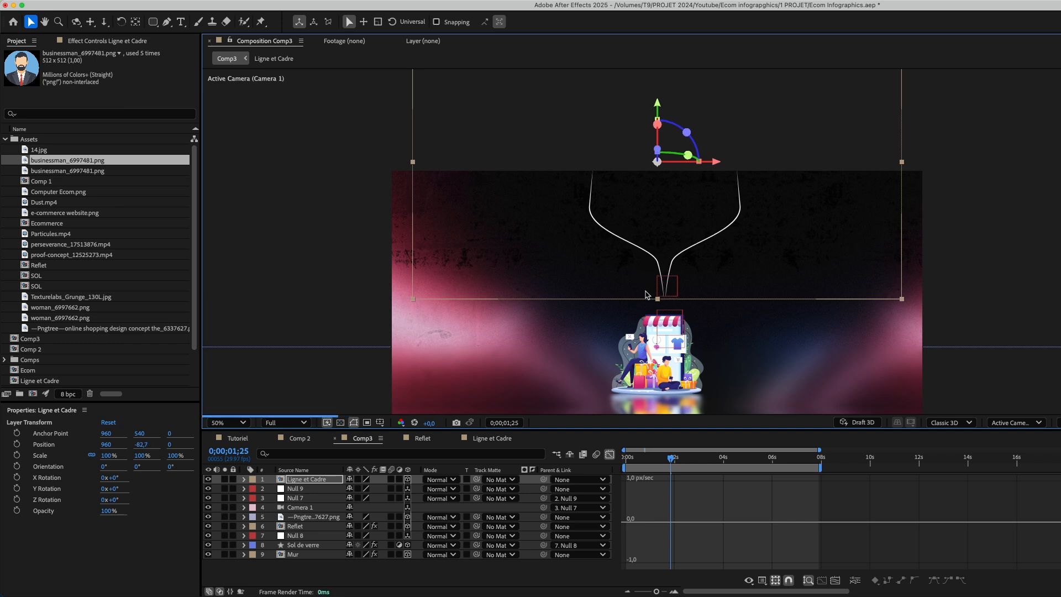
At 0;00;08;10, scale the Ligne et Cadre layer to 78% and lower it to Y position 90,3, with the lines meeting the storefront.
{"action": "left_click", "coordinate": [643, 459]}
{"action": "left_click", "coordinate": [609, 455]}
{"action": "left_click_drag", "start_coordinate": [635, 458], "coordinate": [830, 464]}
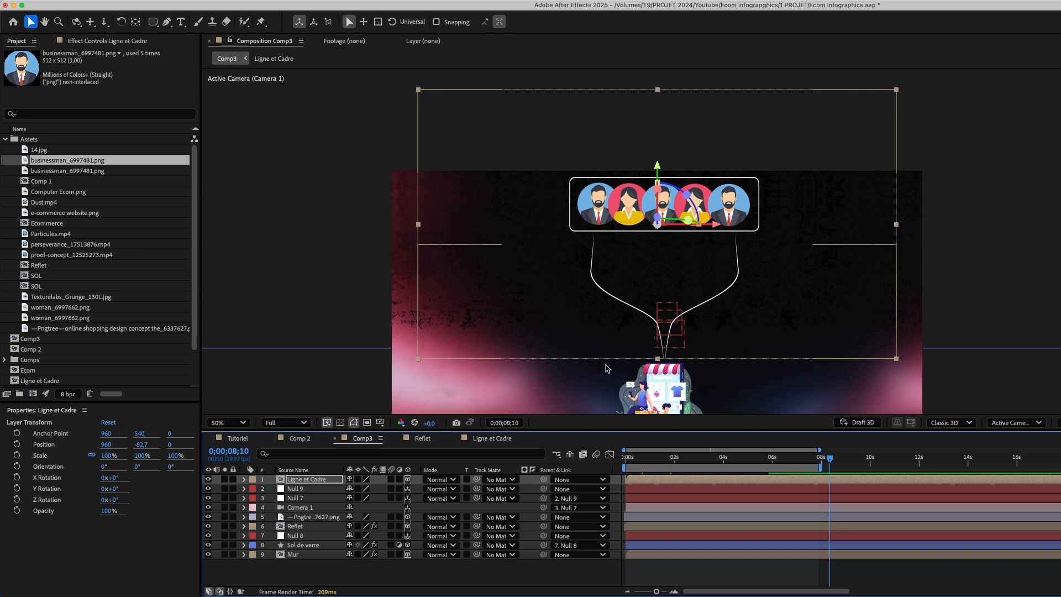
{"action": "key", "text": "s"}
{"action": "left_click_drag", "start_coordinate": [360, 492], "coordinate": [532, 271]}
{"action": "left_click_drag", "start_coordinate": [576, 236], "coordinate": [576, 282]}
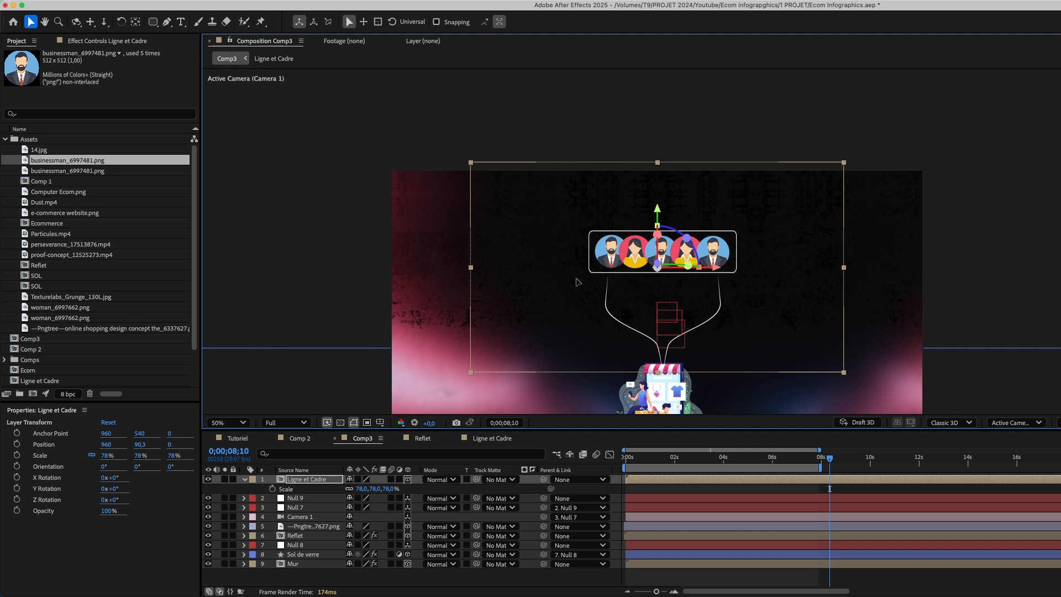
{"action": "left_click", "coordinate": [693, 491]}
{"action": "scroll", "coordinate": [665, 346], "scroll_direction": "up", "scroll_amount": 1}
{"action": "left_click_drag", "start_coordinate": [665, 346], "coordinate": [671, 318]}
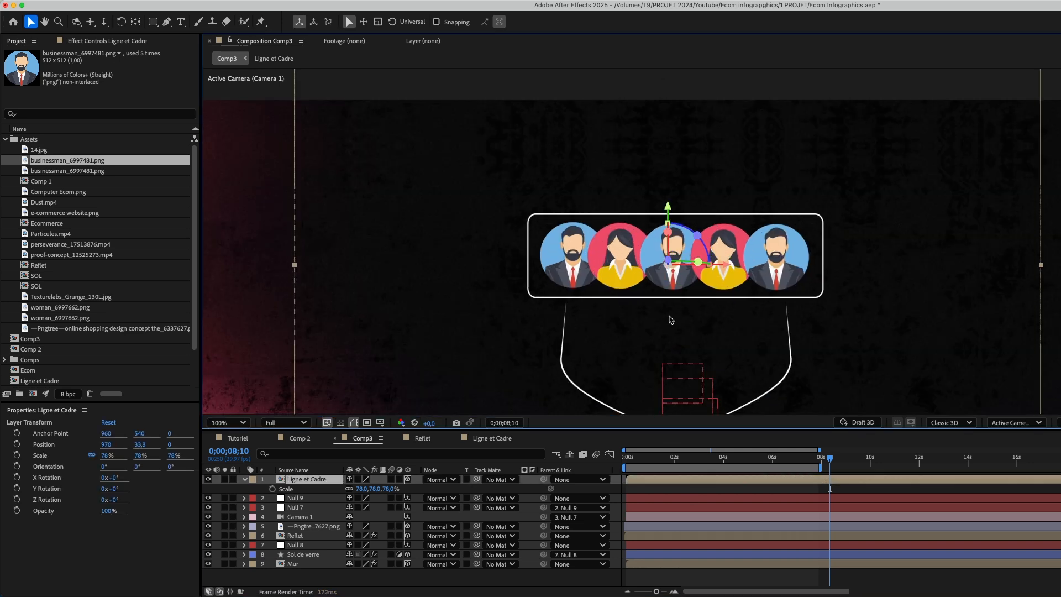
{"action": "scroll", "coordinate": [670, 318], "scroll_direction": "down", "scroll_amount": 1}
{"action": "key", "text": "ctrl+z"}
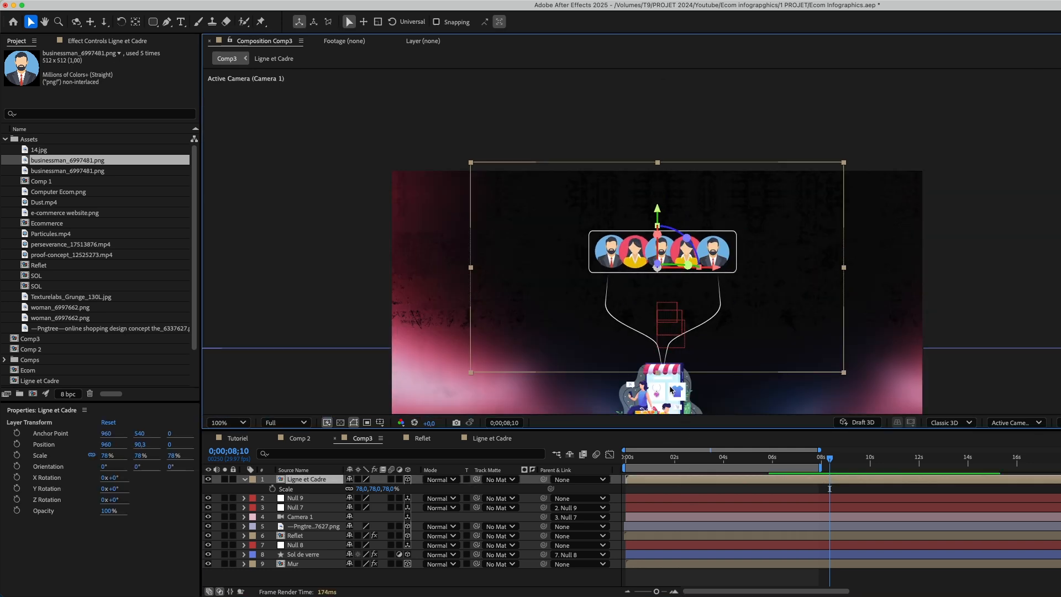
{"action": "scroll", "coordinate": [672, 387], "scroll_direction": "up", "scroll_amount": 1}
{"action": "left_click_drag", "start_coordinate": [670, 387], "coordinate": [672, 239]}
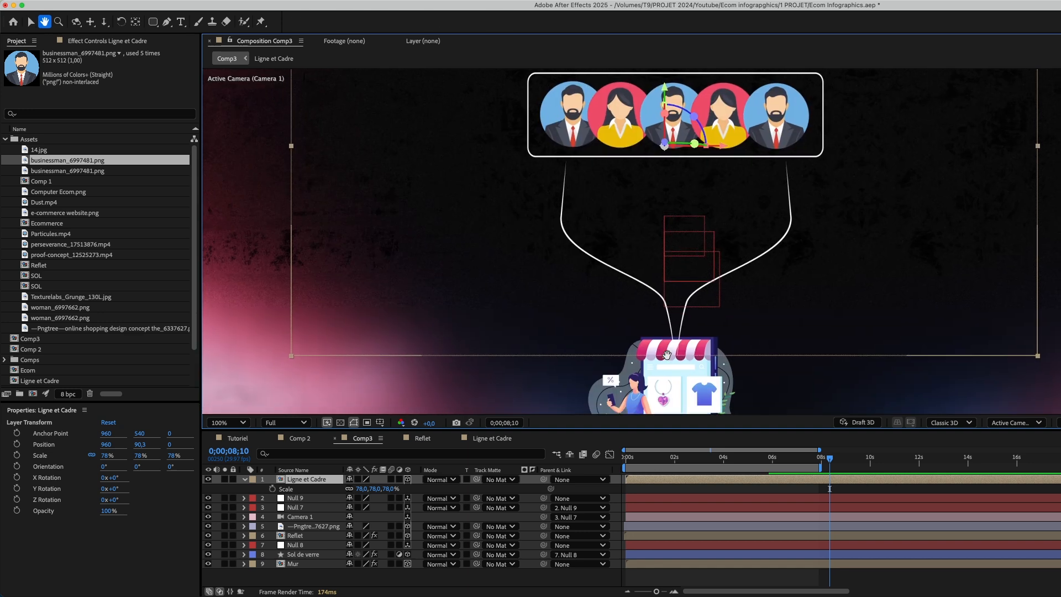
{"action": "left_click", "coordinate": [718, 487]}
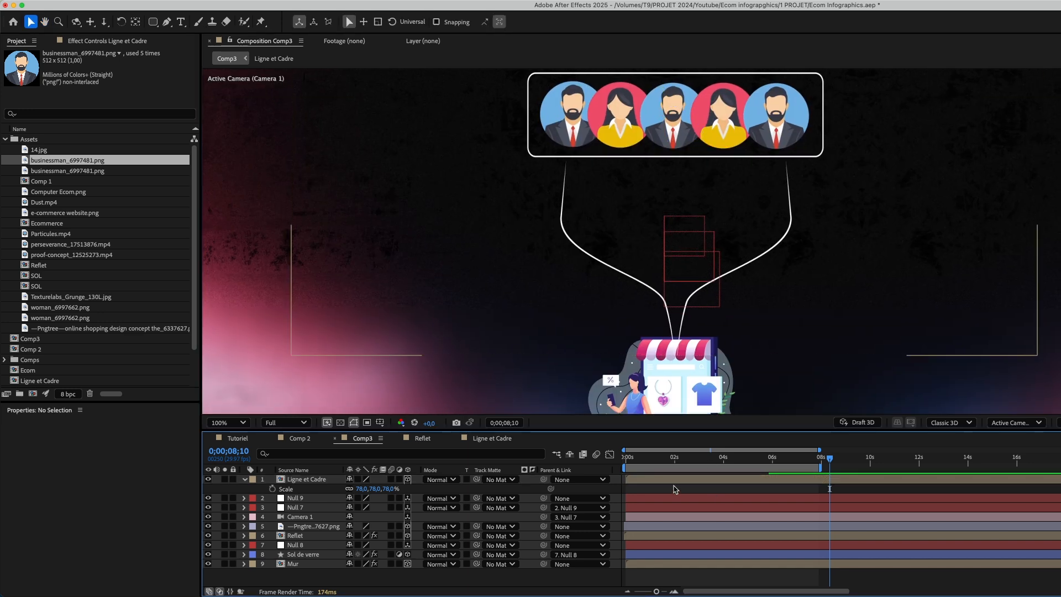
{"action": "scroll", "coordinate": [628, 284], "scroll_direction": "down", "scroll_amount": 1}
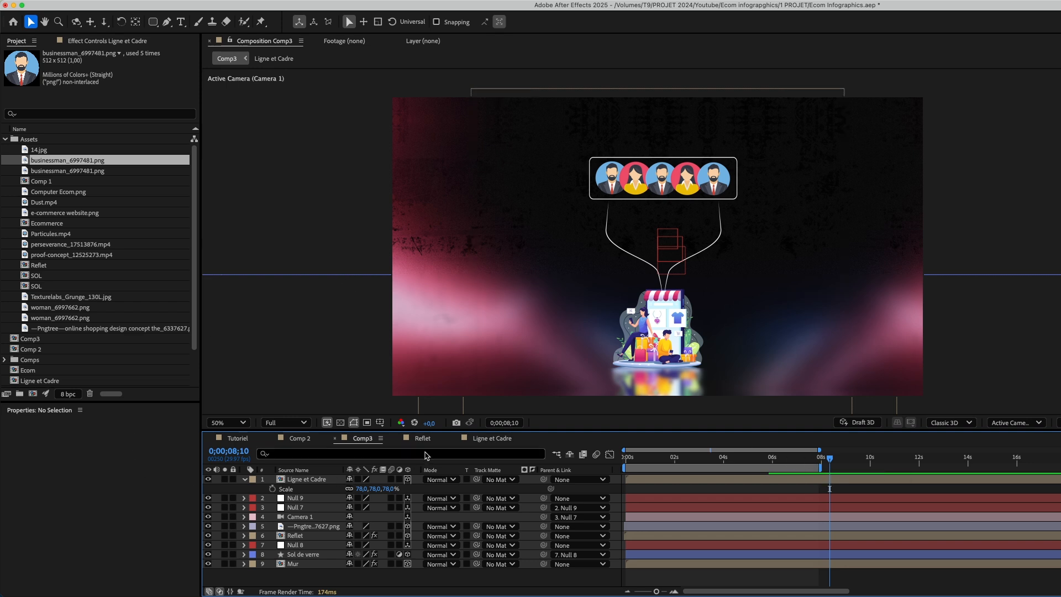
In the Ligne et Cadre composition, apply the Glow effect to the Ligne1 layer.
{"action": "left_click", "coordinate": [492, 441]}
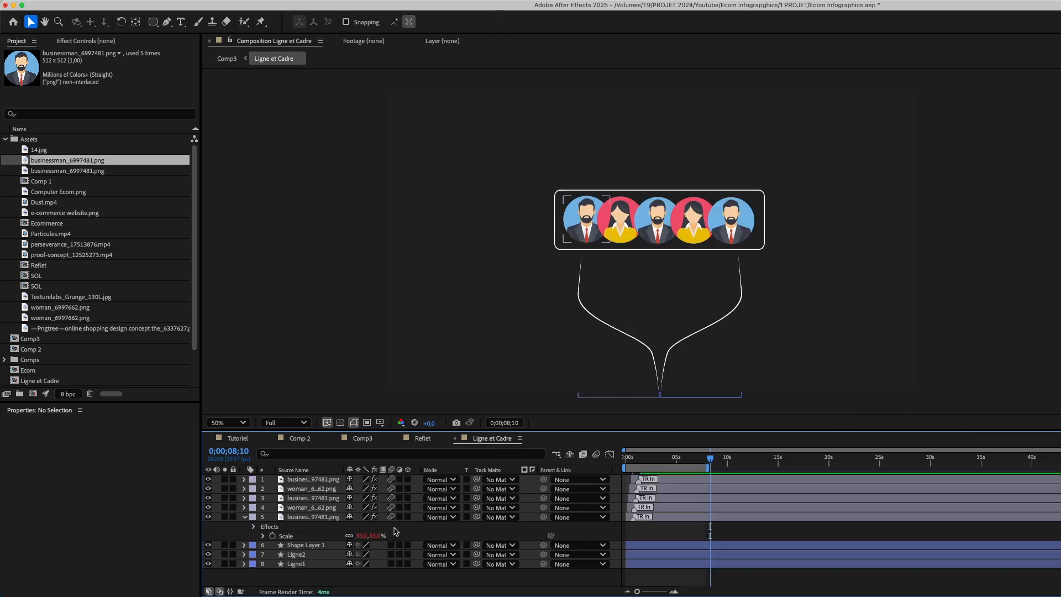
{"action": "left_click", "coordinate": [298, 564]}
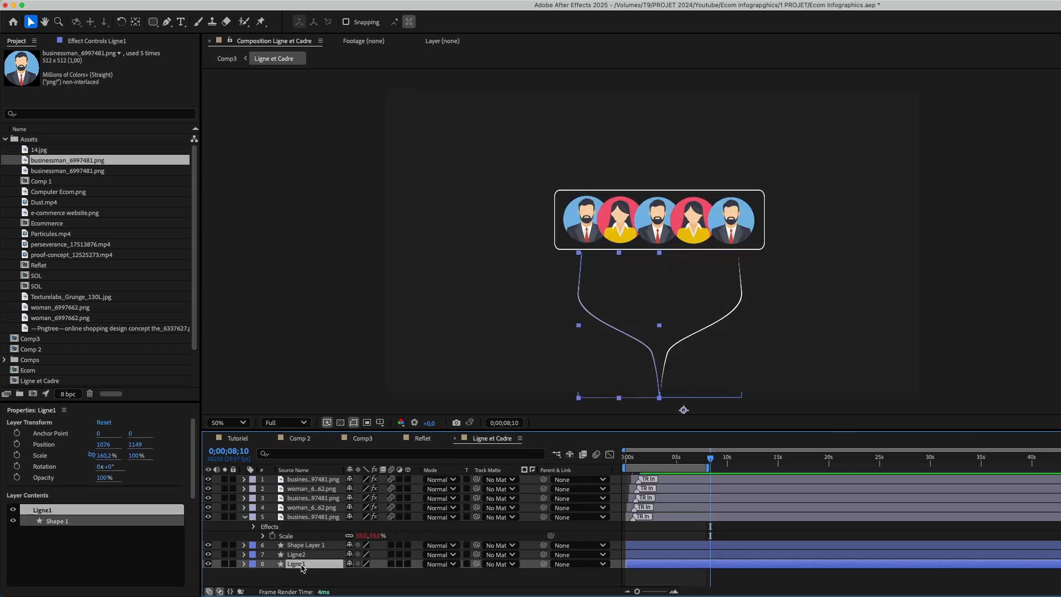
{"action": "key", "text": "ctrl+space"}
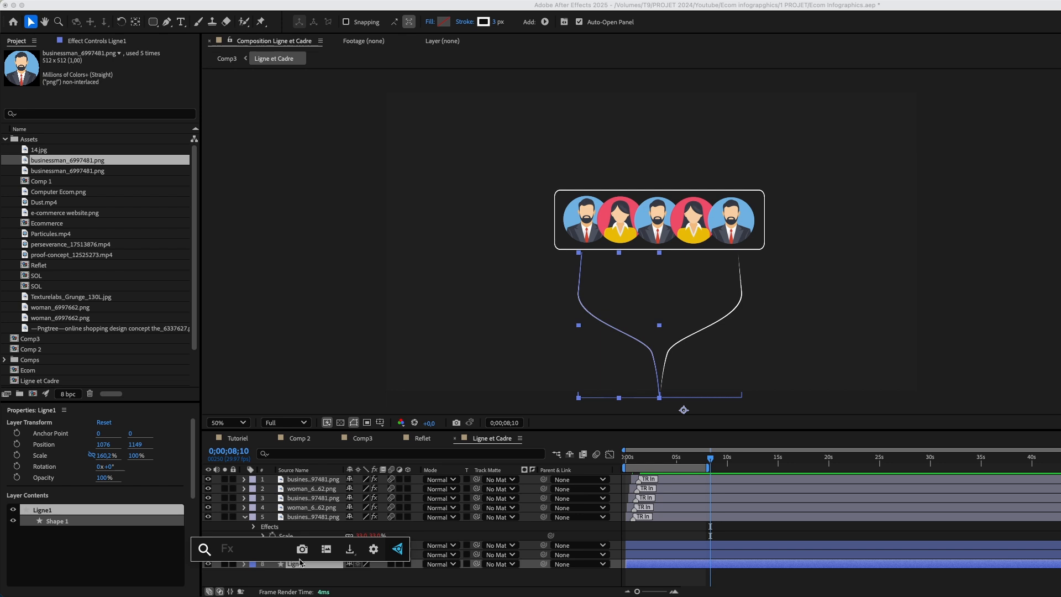
{"action": "key", "text": "Escape"}
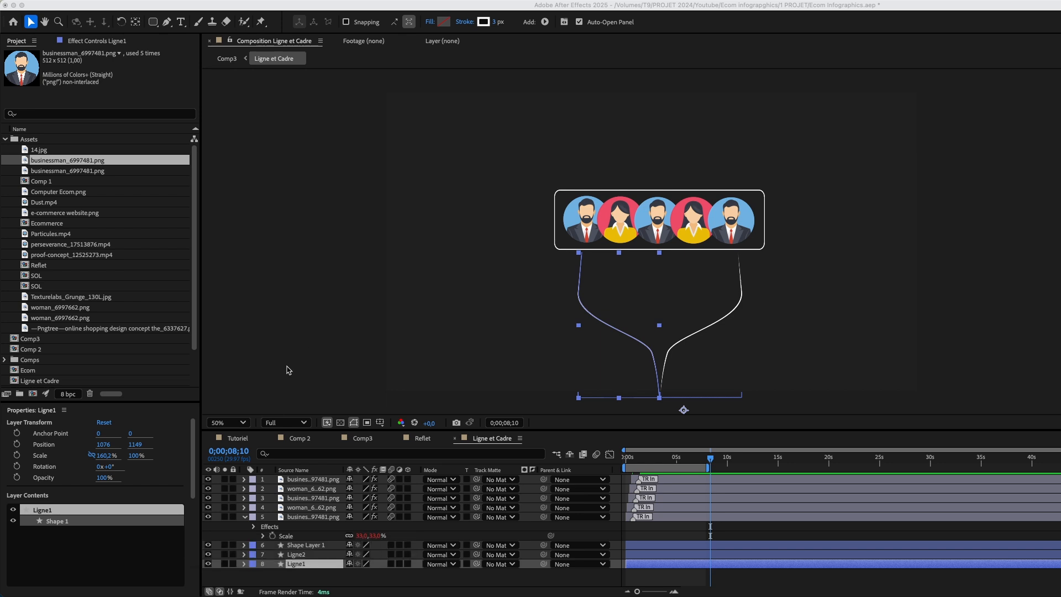
{"action": "key", "text": "ctrl+space"}
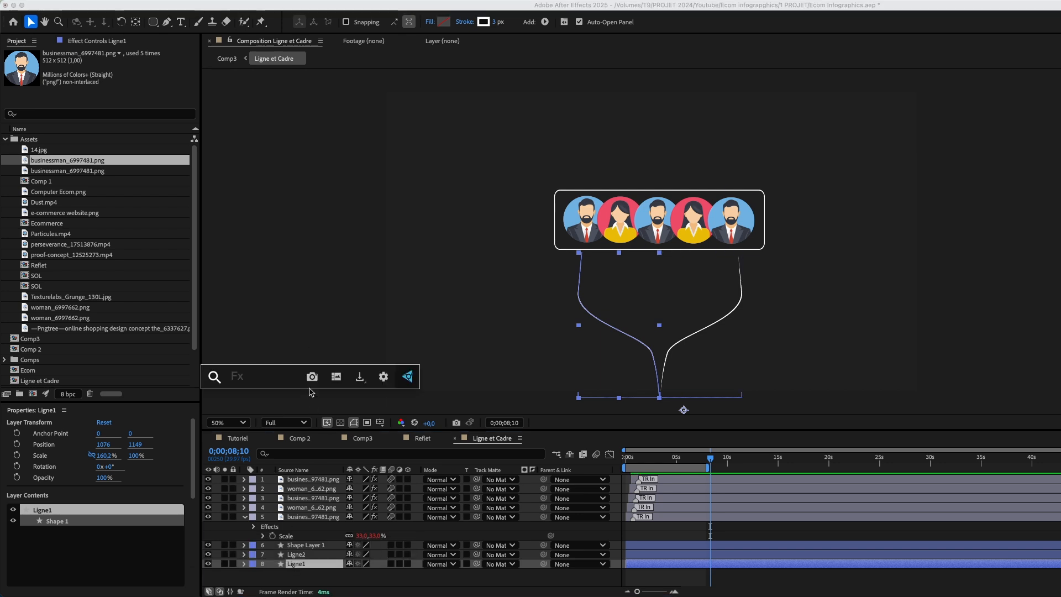
{"action": "type", "text": "glow"}
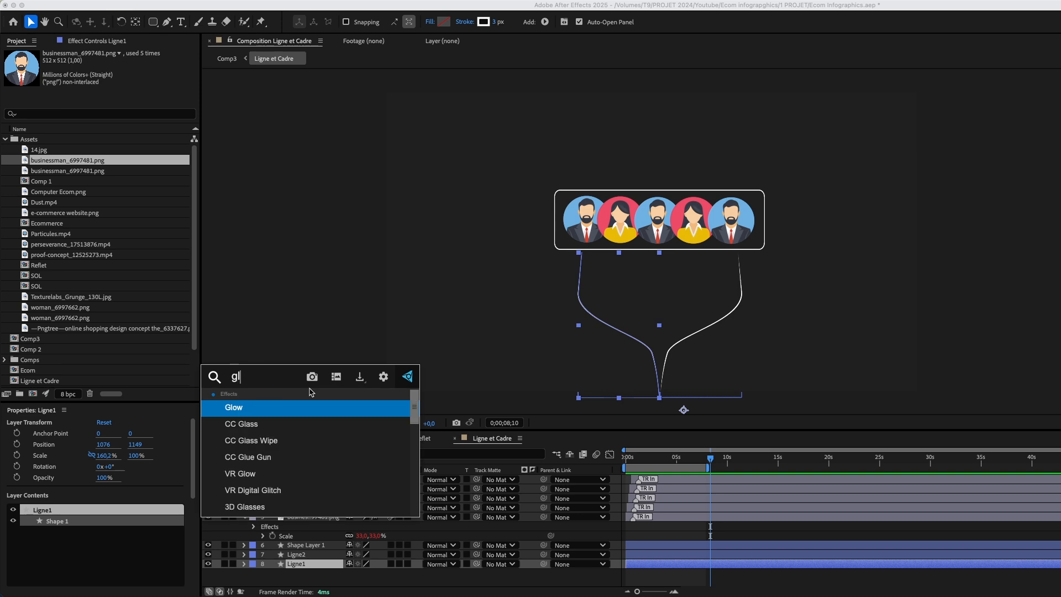
{"action": "left_click", "coordinate": [288, 409]}
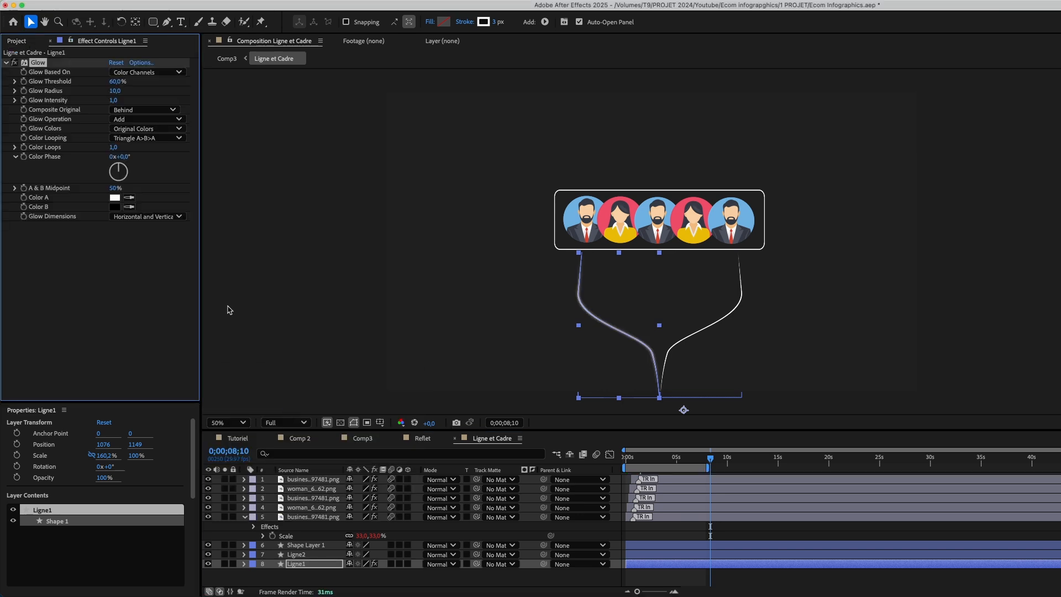
Copy the Glow effect from Ligne1 onto the Ligne2 layer and the frame's Shape Layer 1.
{"action": "right_click", "coordinate": [33, 64]}
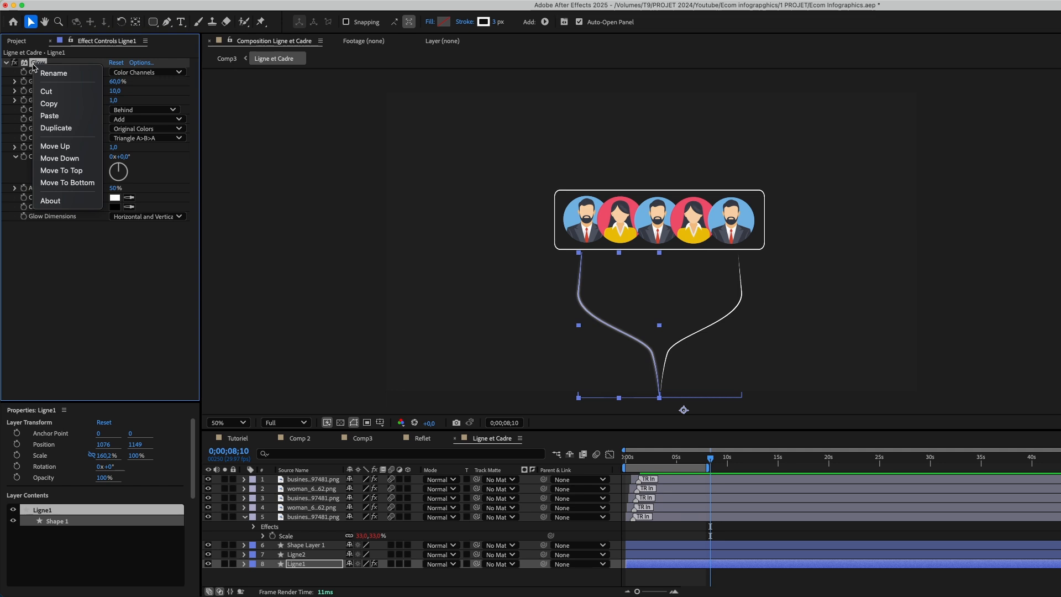
{"action": "left_click", "coordinate": [49, 104]}
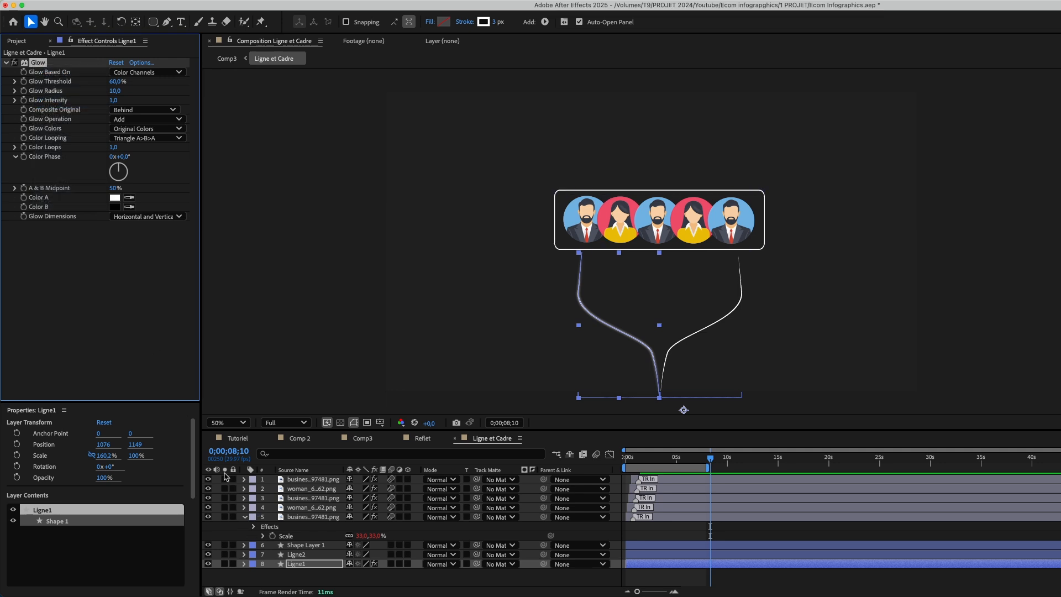
{"action": "left_click", "coordinate": [297, 554]}
{"action": "key", "text": "ctrl+v"}
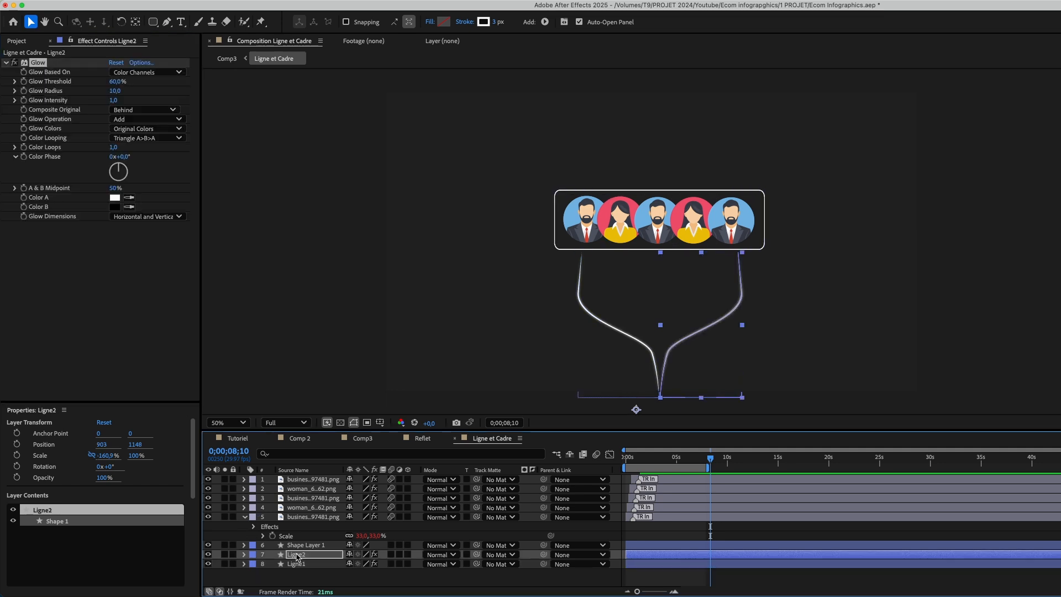
{"action": "left_click", "coordinate": [299, 546]}
{"action": "key", "text": "ctrl+v"}
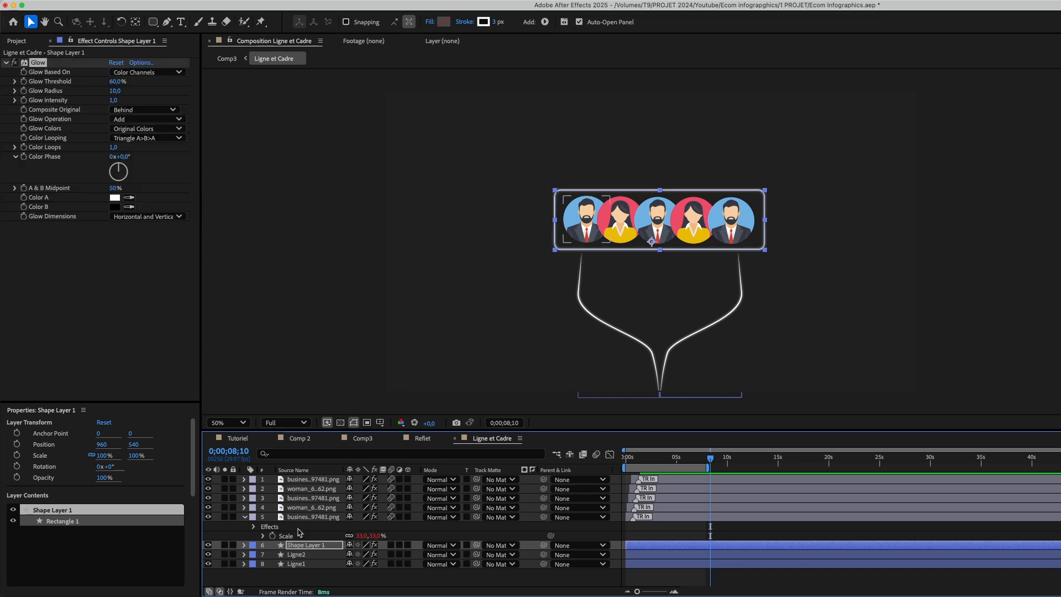
Paste the Glow effect onto the leftmost businessman avatar layer, setting its threshold to 84,7% and radius to 170.
{"action": "left_click", "coordinate": [301, 517]}
{"action": "key", "text": "period"}
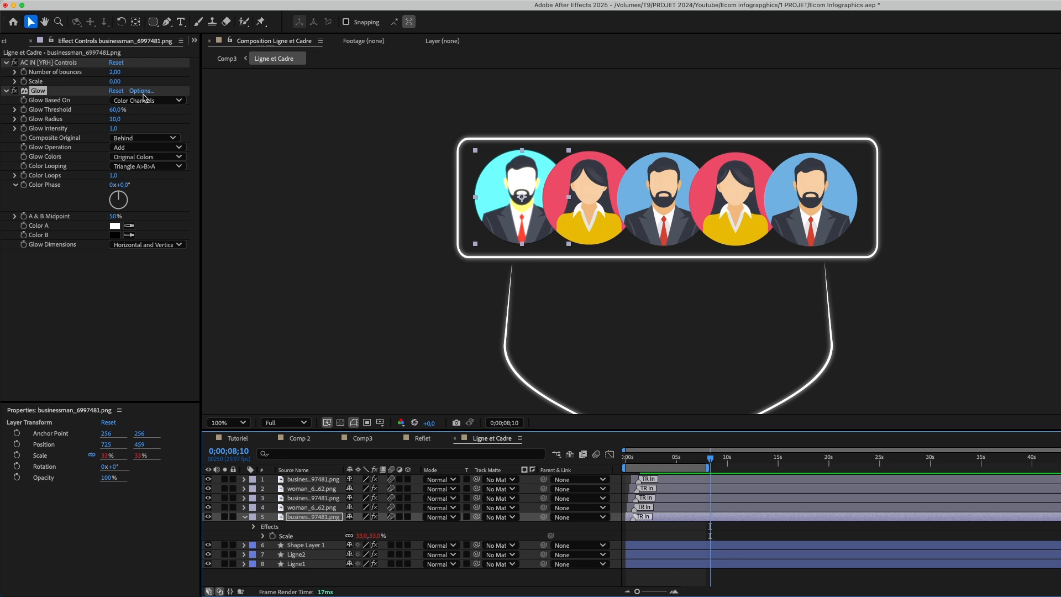
{"action": "left_click_drag", "start_coordinate": [115, 110], "coordinate": [132, 110]}
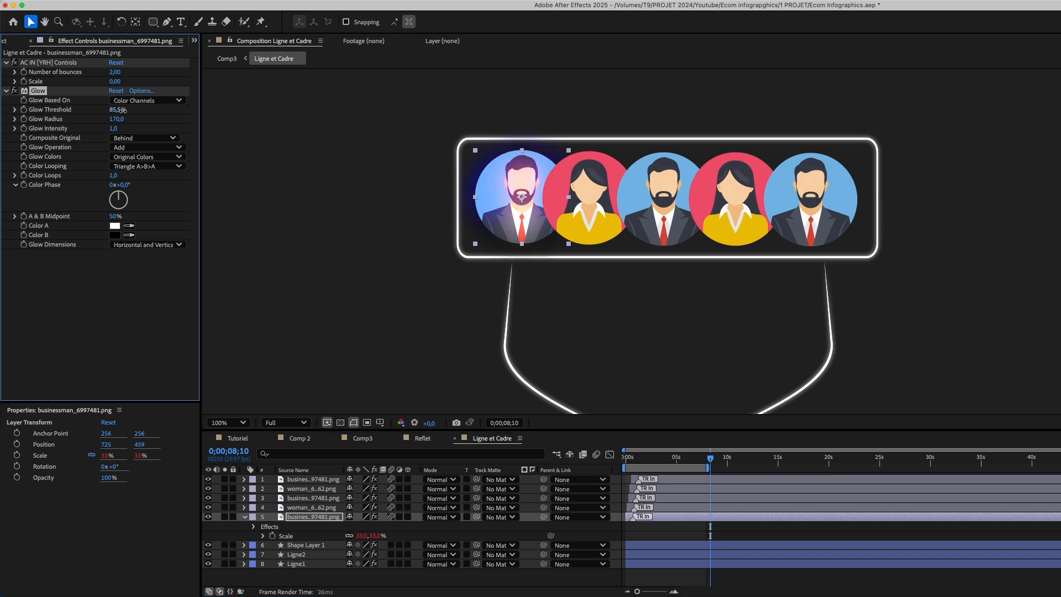
{"action": "left_click", "coordinate": [14, 91]}
{"action": "left_click", "coordinate": [14, 91]}
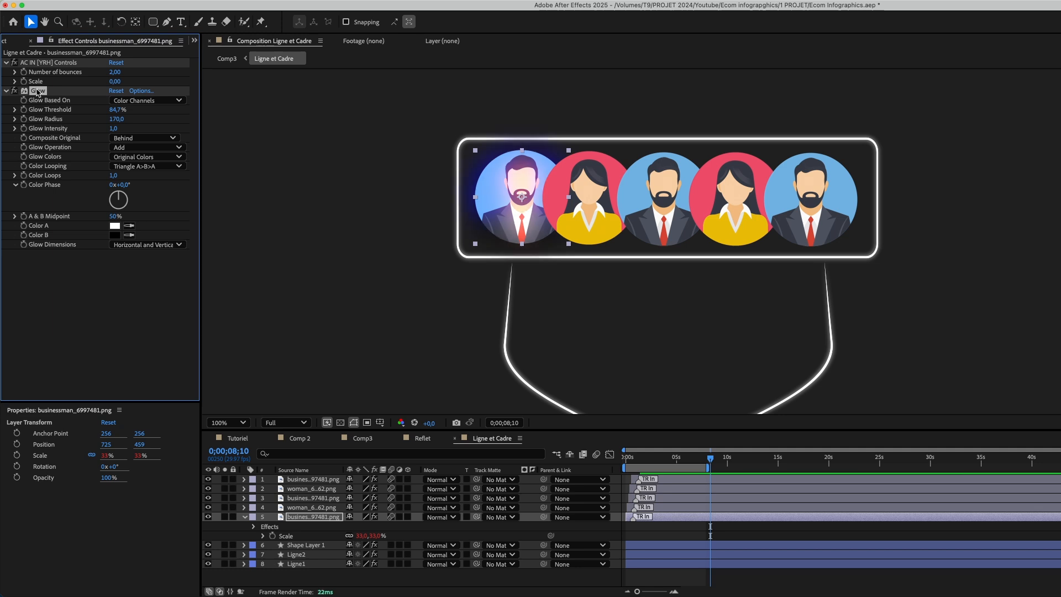
Copy the adjusted Glow effect onto the other four avatar layers, layers 1 to 4.
{"action": "left_click", "coordinate": [309, 508]}
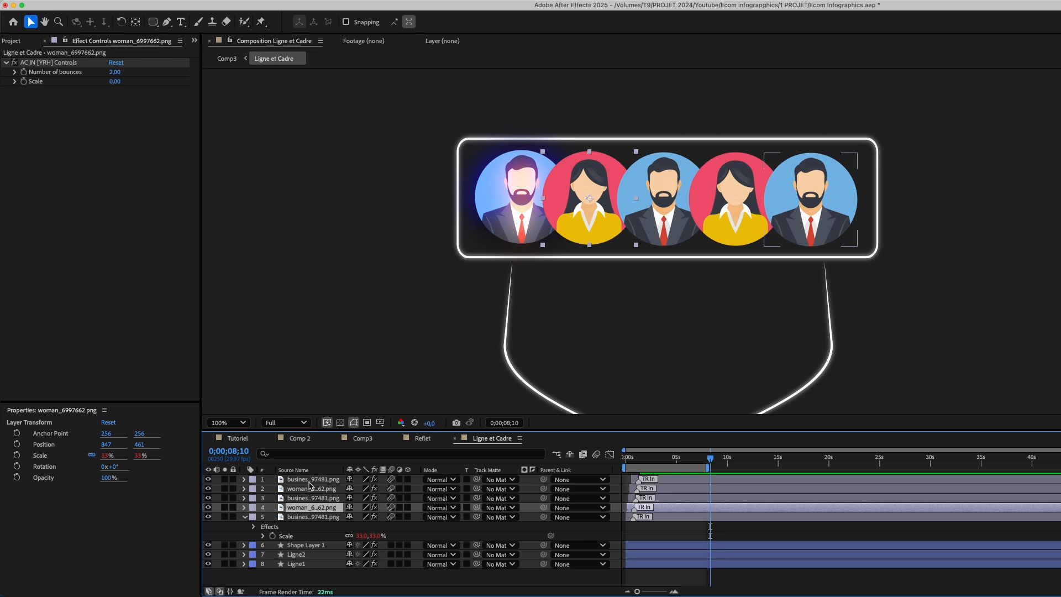
{"action": "left_click", "coordinate": [311, 480], "text": "shift"}
{"action": "key", "text": "super+v"}
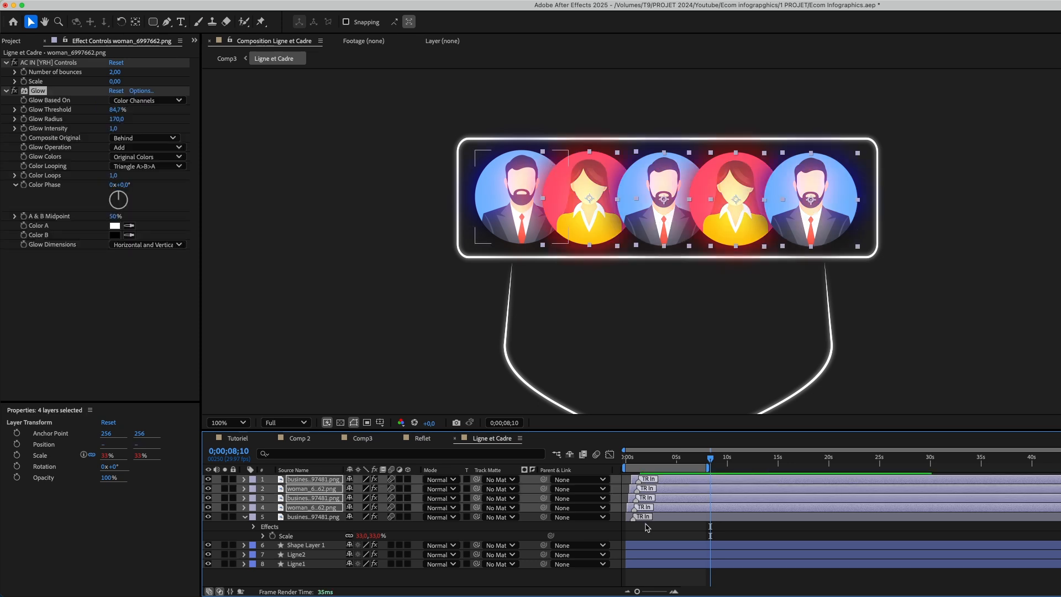
{"action": "left_click", "coordinate": [648, 528]}
In Comp3, set the preview resolution to Third and play through the animation from the start to 0;00;05;17.
{"action": "left_click", "coordinate": [359, 438]}
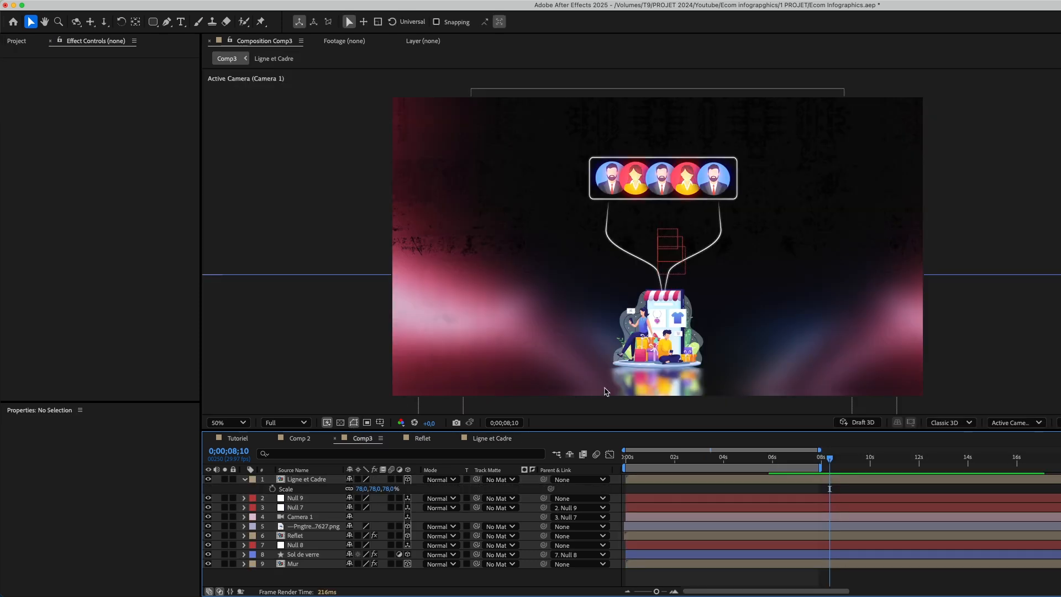
{"action": "key", "text": "Home"}
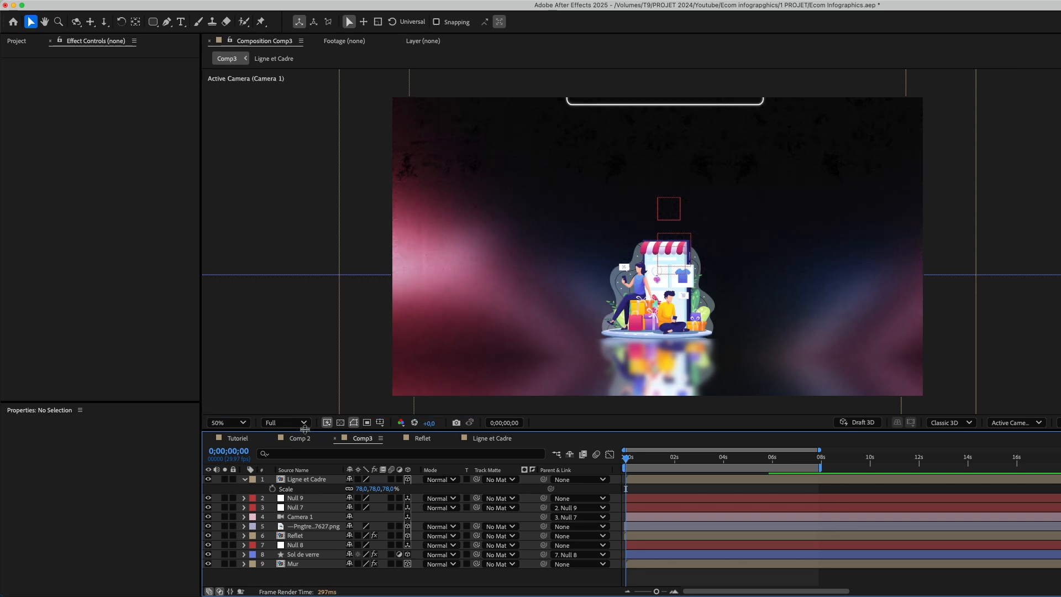
{"action": "left_click", "coordinate": [286, 422]}
{"action": "left_click", "coordinate": [288, 471]}
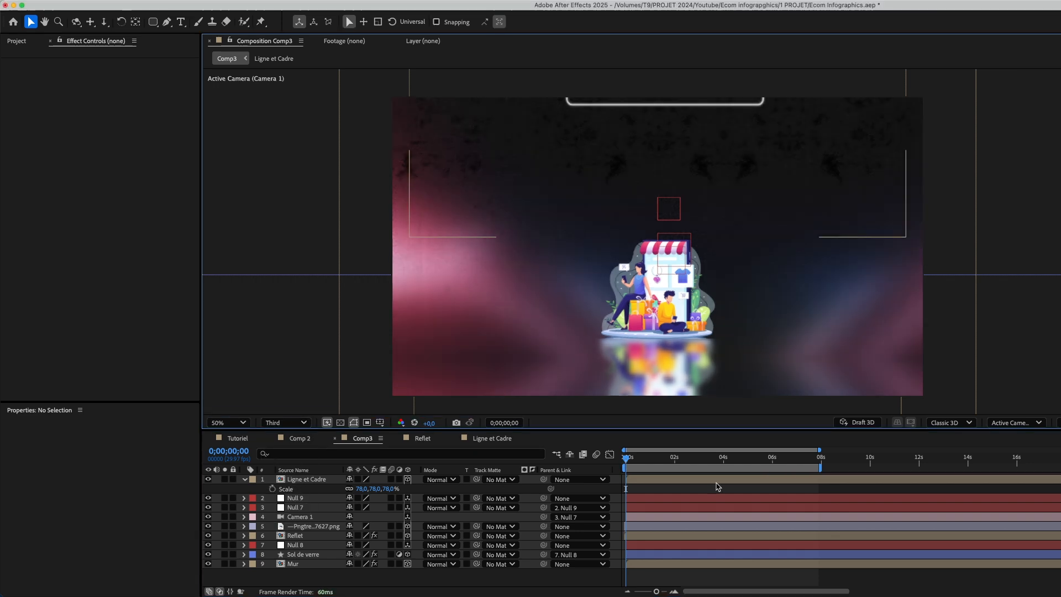
{"action": "mouse_move", "coordinate": [638, 462]}
{"action": "left_mouse_down"}
{"action": "mouse_move", "coordinate": [657, 465]}
{"action": "mouse_move", "coordinate": [612, 463]}
{"action": "mouse_move", "coordinate": [762, 471]}
{"action": "left_mouse_up"}
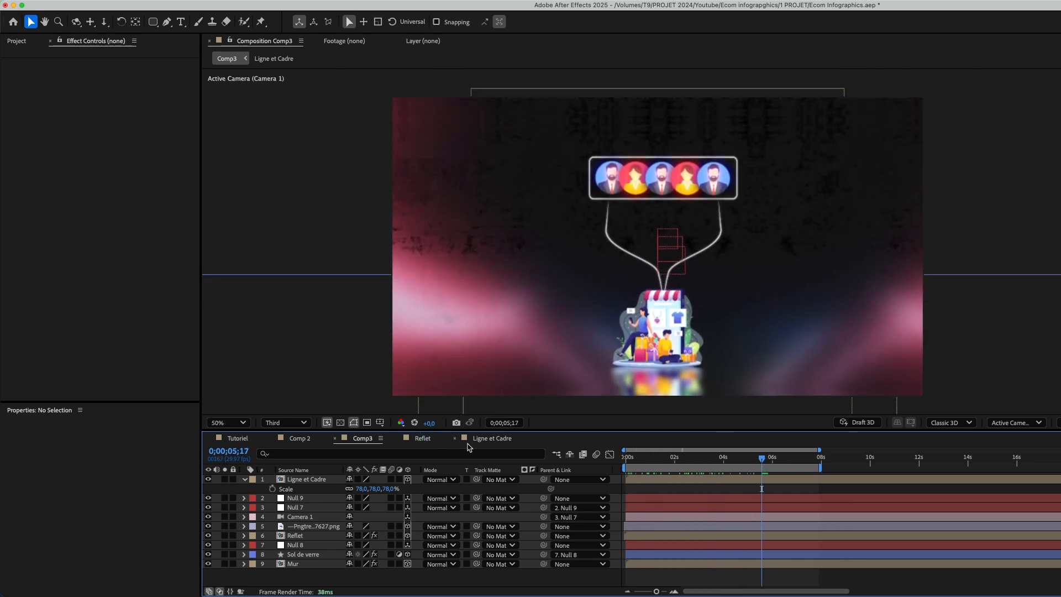
In Ligne et Cadre, delay the five avatar layers to start at about 3 s and the frame and line layers at about 2 s.
{"action": "left_click", "coordinate": [492, 438]}
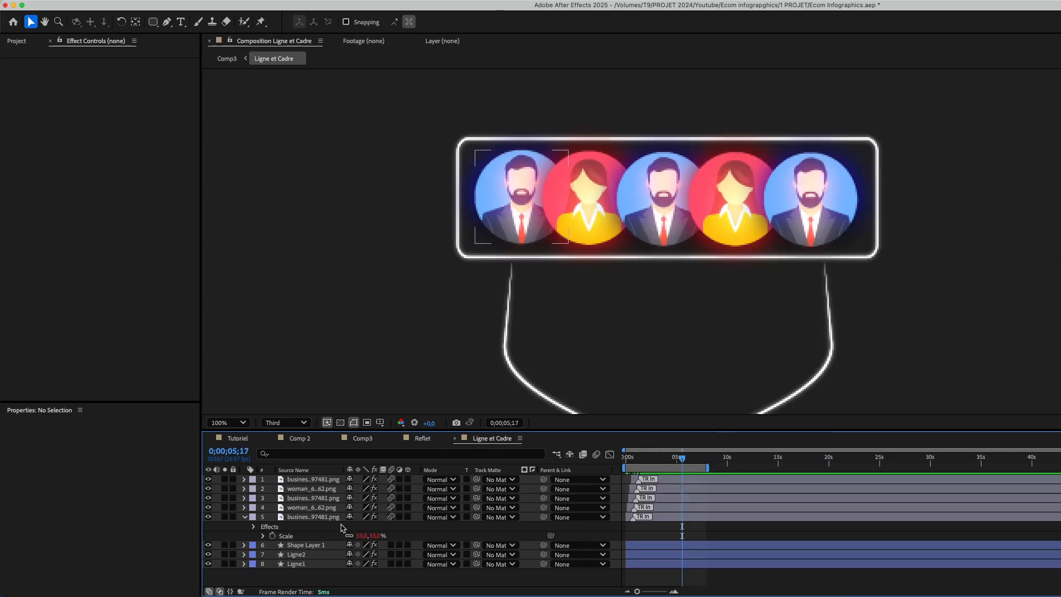
{"action": "left_click", "coordinate": [673, 518]}
{"action": "left_click", "coordinate": [668, 482], "text": "shift"}
{"action": "left_click_drag", "start_coordinate": [668, 481], "coordinate": [695, 484]}
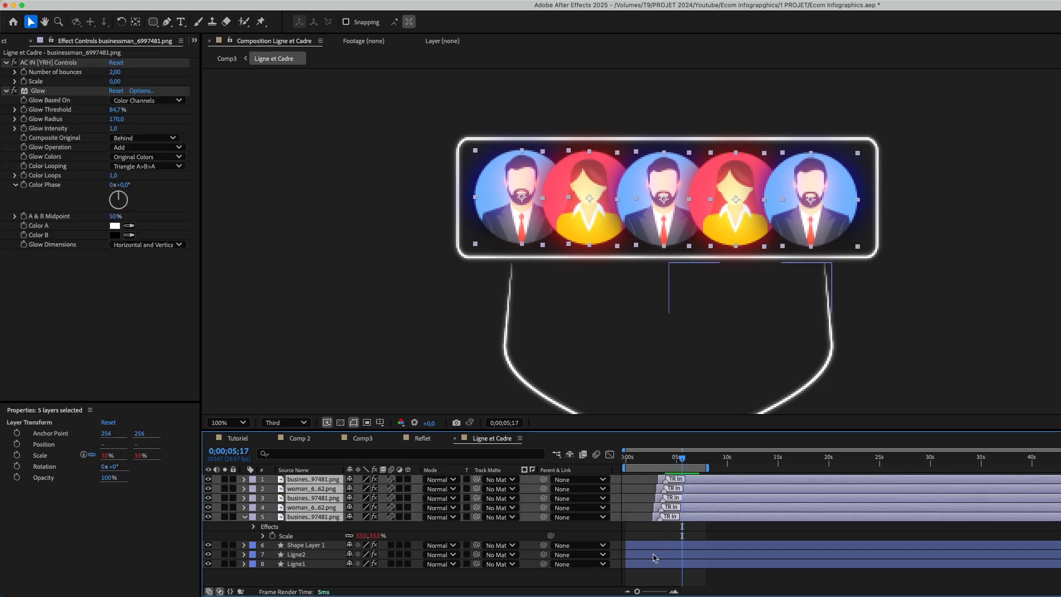
{"action": "left_click", "coordinate": [654, 546]}
{"action": "left_click", "coordinate": [648, 564], "text": "shift"}
{"action": "left_click_drag", "start_coordinate": [648, 564], "coordinate": [668, 568]}
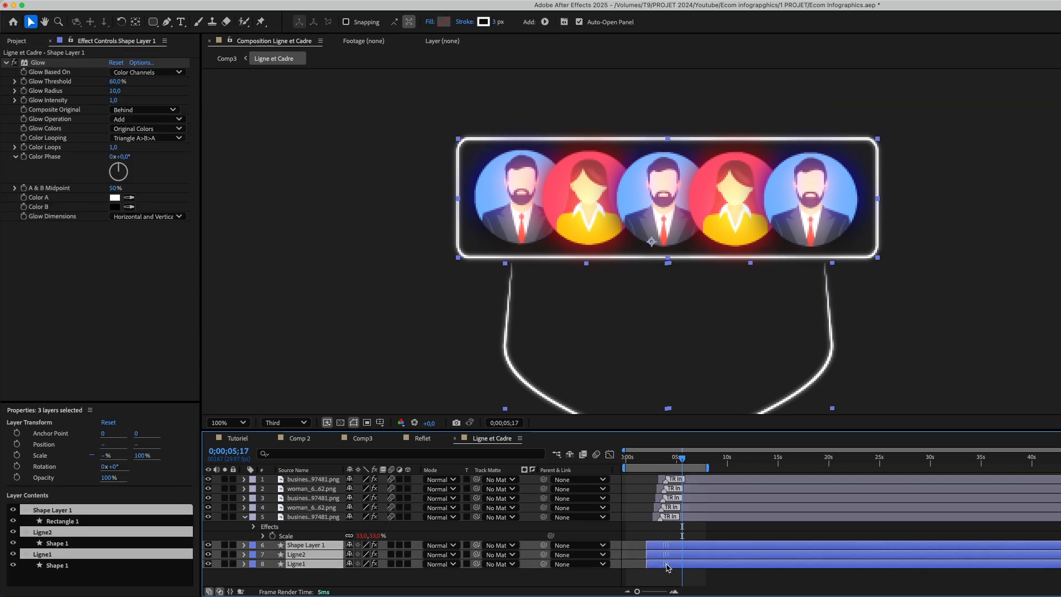
Add Trim Paths to the frame's Shape Layer 1.
{"action": "left_click_drag", "start_coordinate": [636, 467], "coordinate": [661, 471]}
{"action": "left_click", "coordinate": [305, 546]}
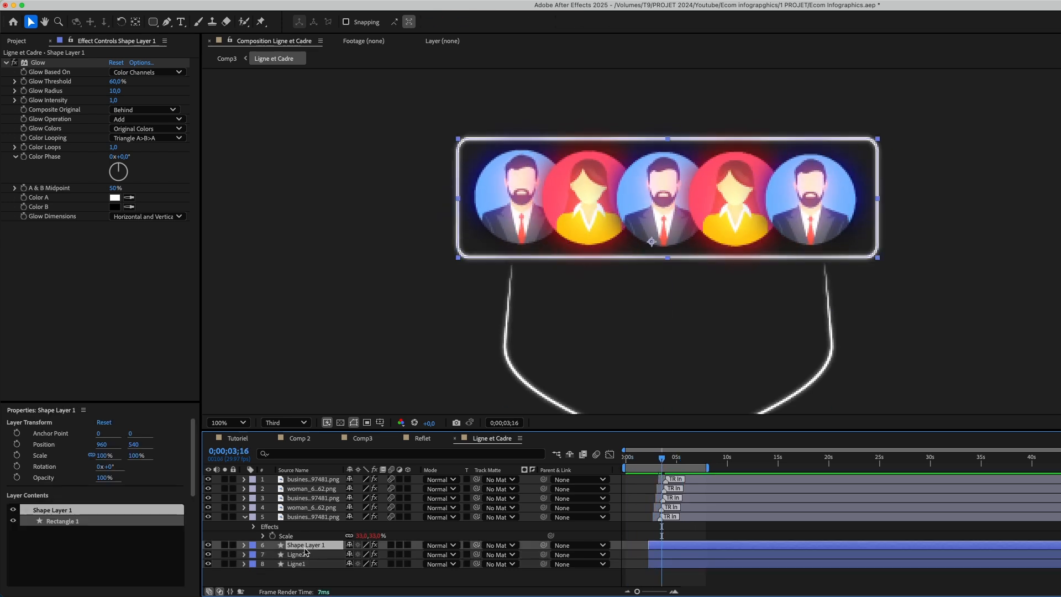
{"action": "left_click", "coordinate": [244, 545]}
{"action": "scroll", "coordinate": [346, 528], "scroll_direction": "down", "scroll_amount": 1}
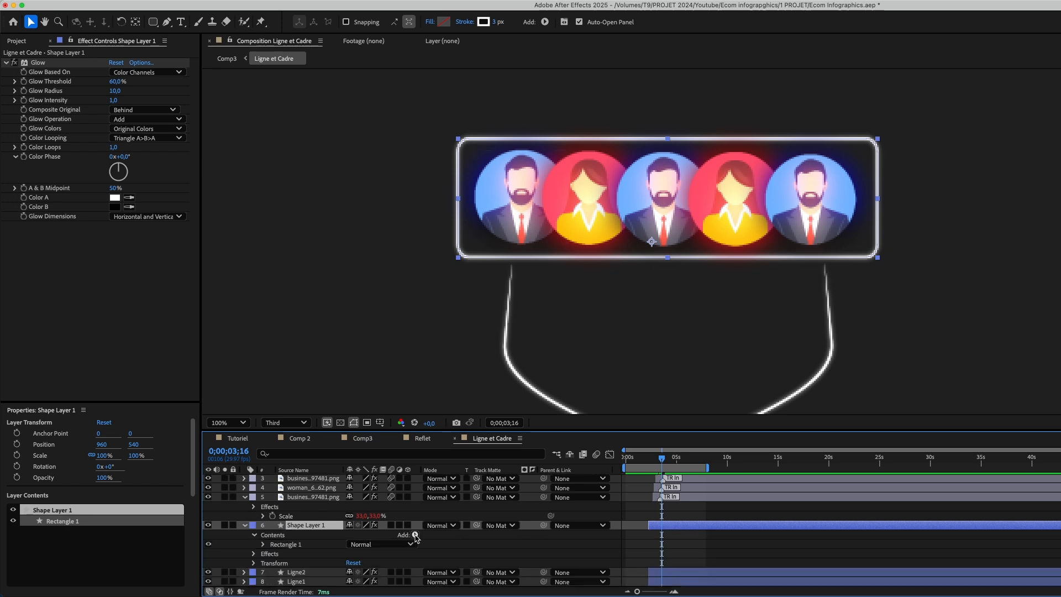
{"action": "left_click", "coordinate": [415, 535]}
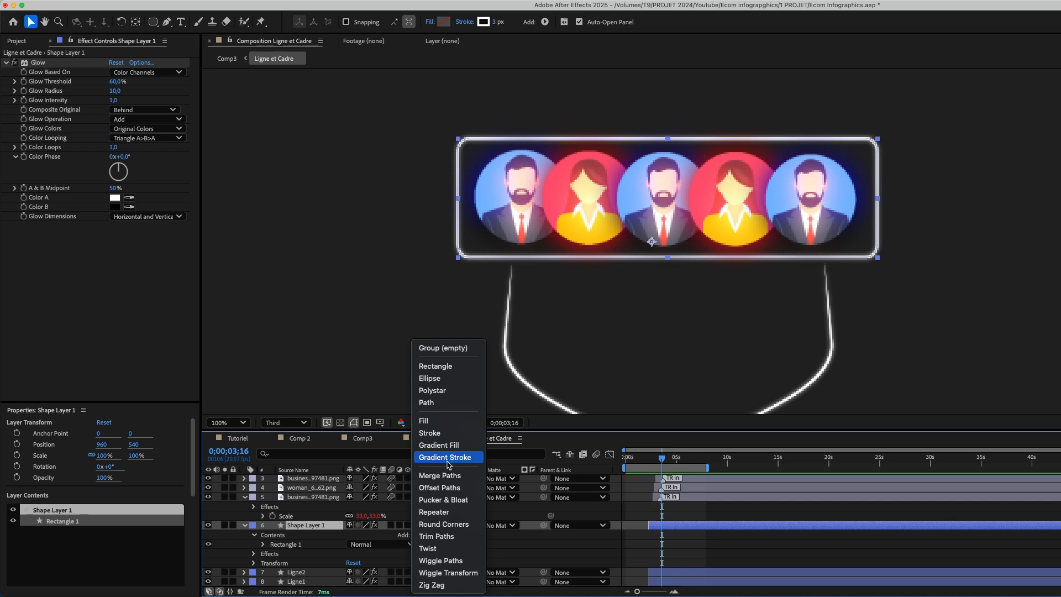
{"action": "left_click", "coordinate": [436, 536]}
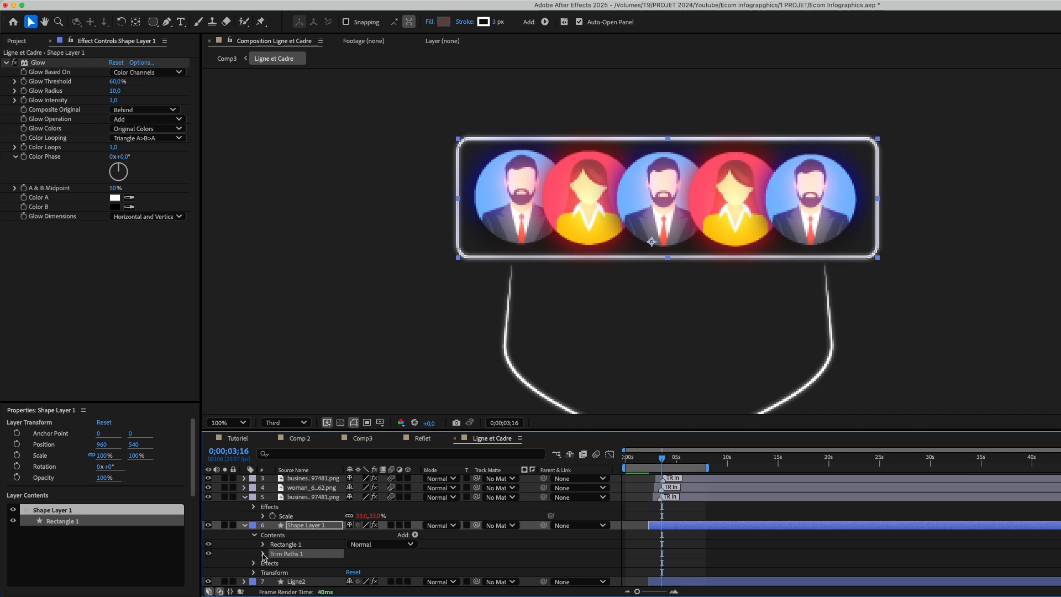
Keyframe the frame's Trim Paths End at 100% at 0;00;06;01 and 0% at 0;00;03;08.
{"action": "left_click", "coordinate": [263, 554]}
{"action": "left_click_drag", "start_coordinate": [663, 461], "coordinate": [688, 462]}
{"action": "left_click", "coordinate": [282, 555]}
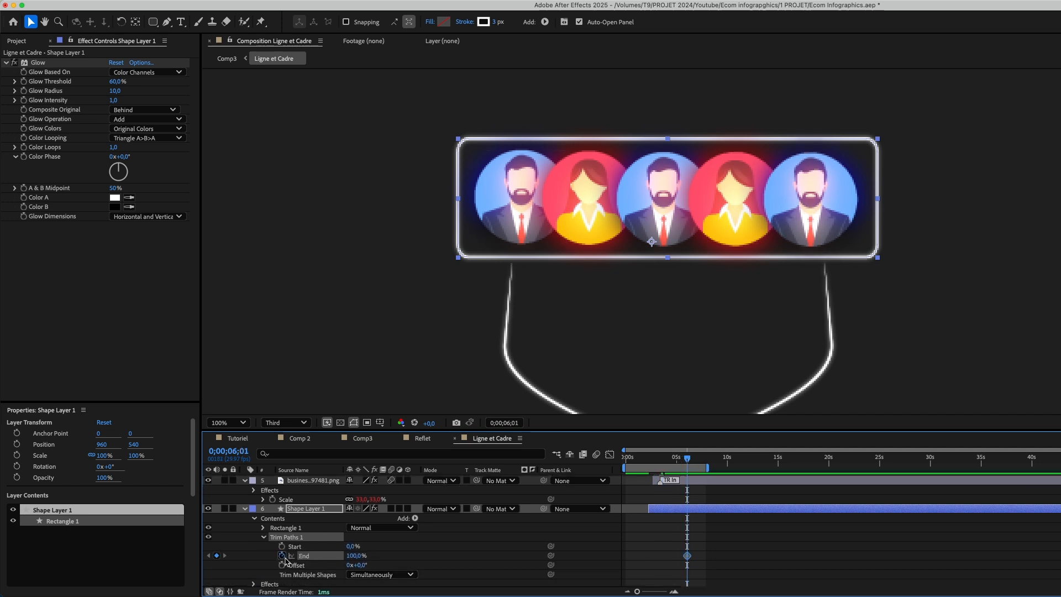
{"action": "left_click", "coordinate": [659, 459]}
{"action": "left_click", "coordinate": [354, 555]}
{"action": "type", "text": "0"}
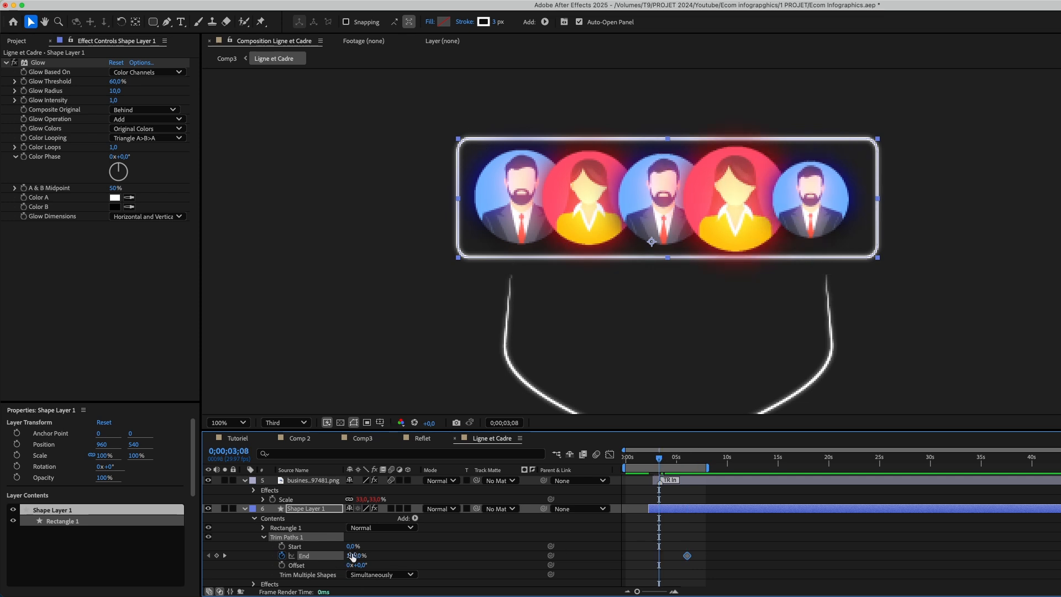
{"action": "key", "text": "Return"}
Ease the two Trim Paths End keyframes and shape their speed graph into an early peak with a long slowdown.
{"action": "left_click_drag", "start_coordinate": [691, 550], "coordinate": [653, 564]}
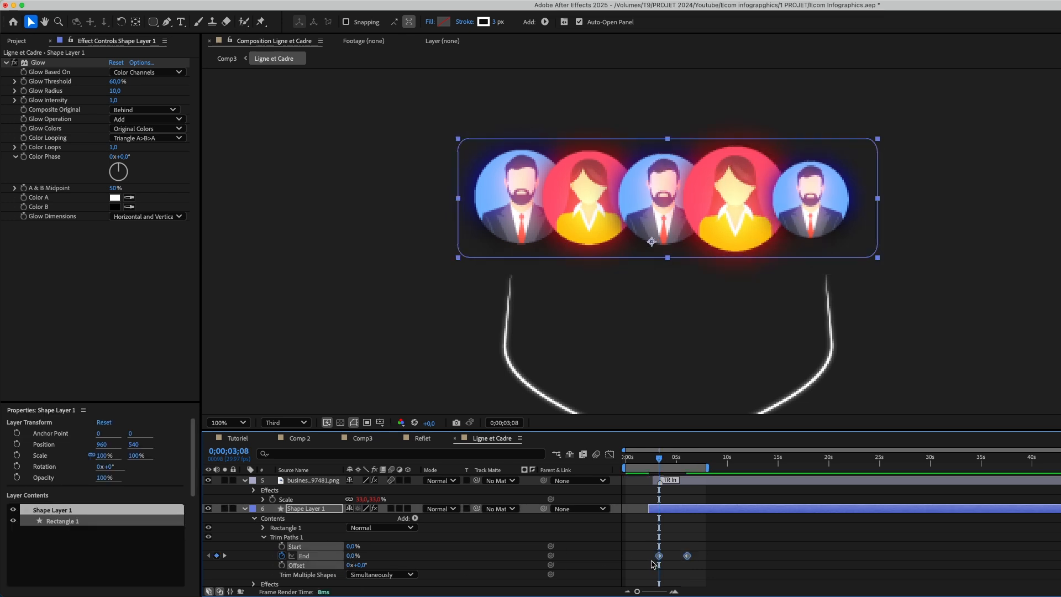
{"action": "left_click", "coordinate": [609, 454]}
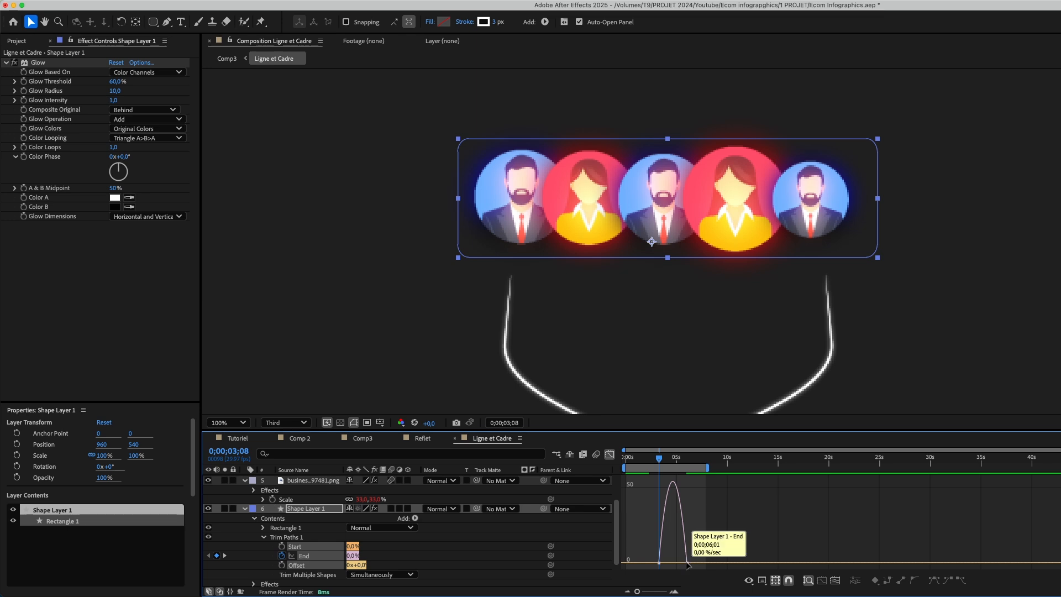
{"action": "left_click_drag", "start_coordinate": [684, 563], "coordinate": [673, 563]}
{"action": "left_click", "coordinate": [645, 522]}
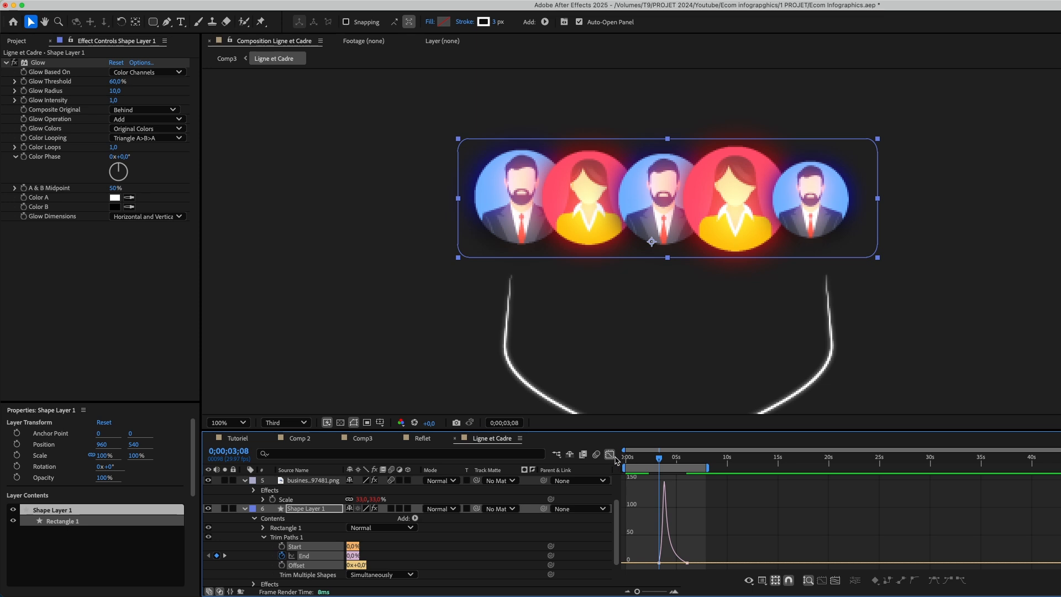
{"action": "left_click", "coordinate": [610, 454]}
Delay the five staggered avatar layers to start at about 5 s.
{"action": "left_click", "coordinate": [739, 525]}
{"action": "left_click", "coordinate": [651, 460]}
{"action": "left_click_drag", "start_coordinate": [651, 460], "coordinate": [676, 462]}
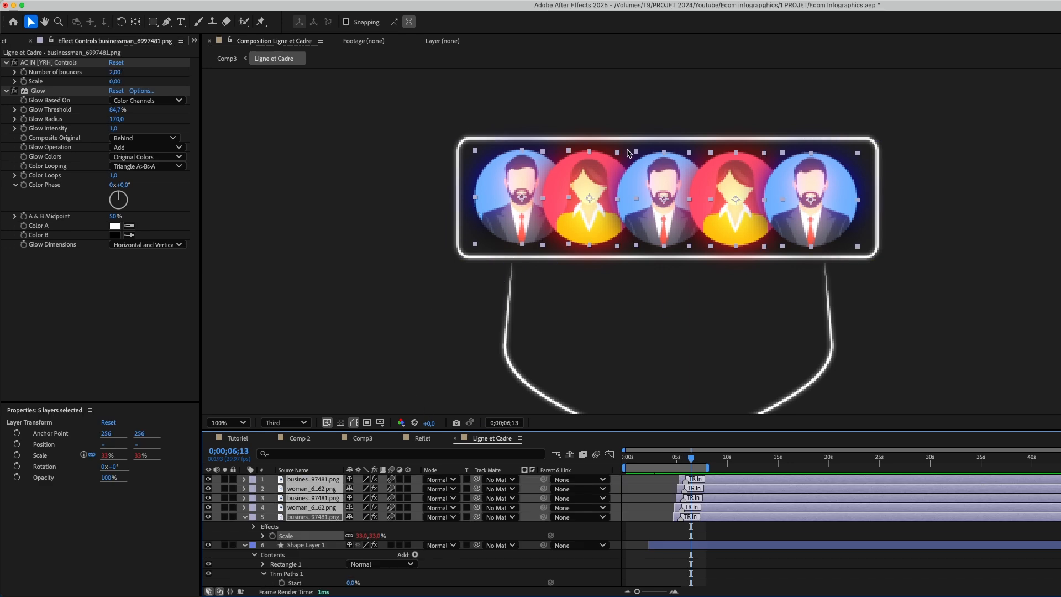
Move the five avatars and the frame up together above the lines, with Shape Layer 1 at Y position 516.
{"action": "key", "text": "shift+Up"}
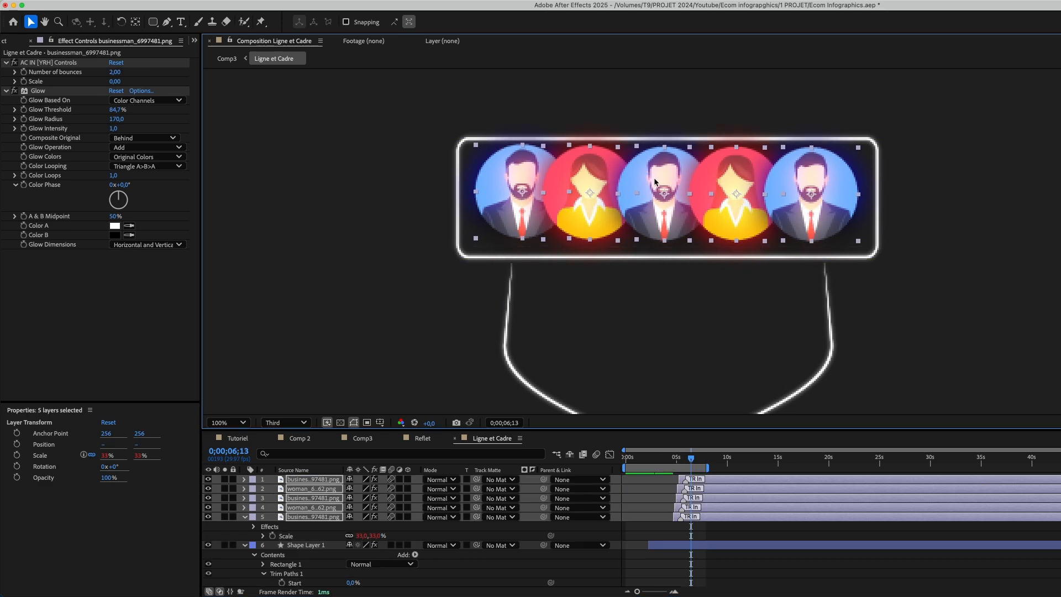
{"action": "key", "text": "shift+Down"}
{"action": "left_click", "coordinate": [287, 545], "text": "shift"}
{"action": "left_click_drag", "start_coordinate": [641, 188], "coordinate": [650, 174]}
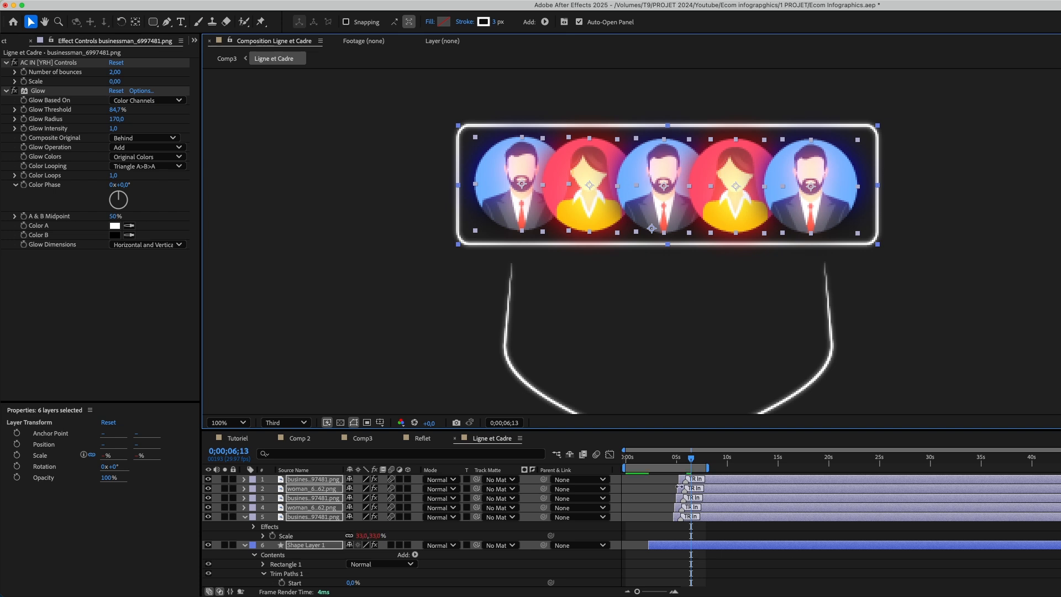
{"action": "left_click", "coordinate": [678, 561]}
Preview Comp3, and in Ligne et Cadre delay the avatar layers to about 8 s and the frame's Shape Layer 1 to about 6 s.
{"action": "left_click", "coordinate": [350, 444]}
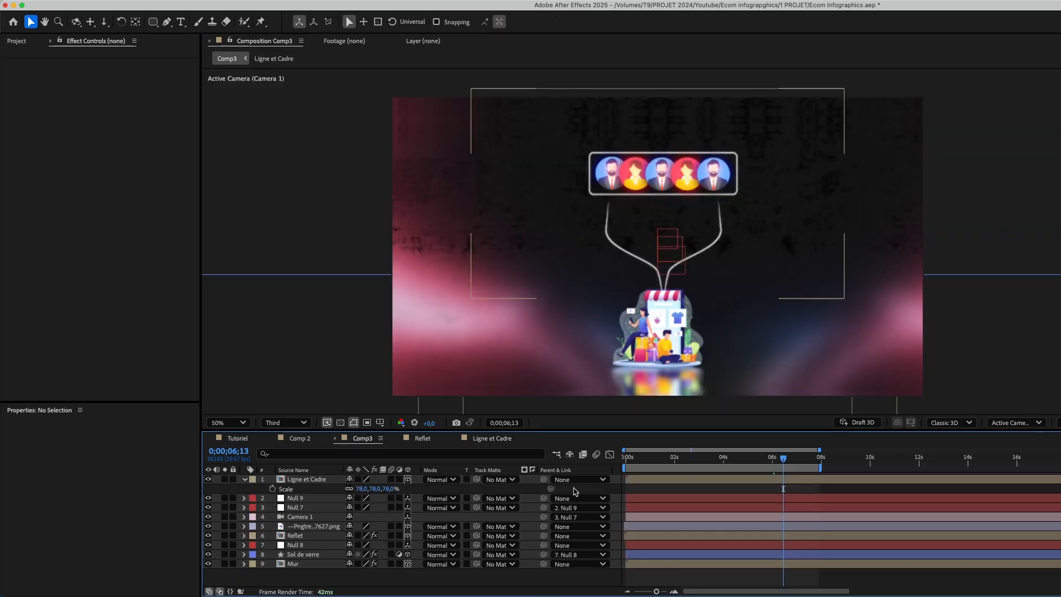
{"action": "left_click", "coordinate": [644, 485]}
{"action": "left_click_drag", "start_coordinate": [633, 459], "coordinate": [631, 496]}
{"action": "left_click", "coordinate": [483, 440]}
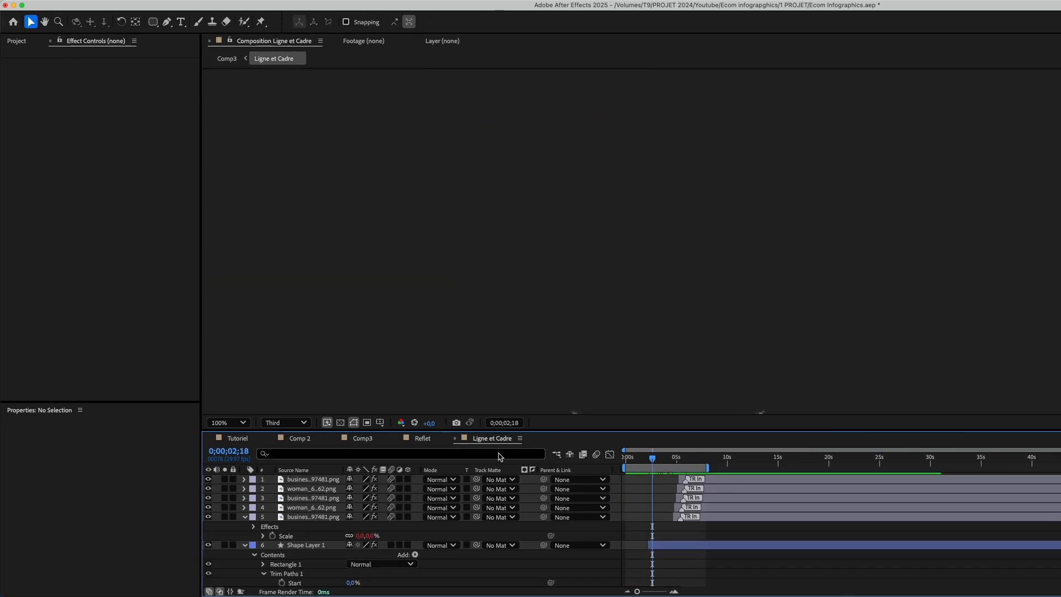
{"action": "left_click", "coordinate": [739, 518]}
{"action": "left_click", "coordinate": [730, 483], "text": "shift"}
{"action": "left_click_drag", "start_coordinate": [730, 483], "coordinate": [756, 493]}
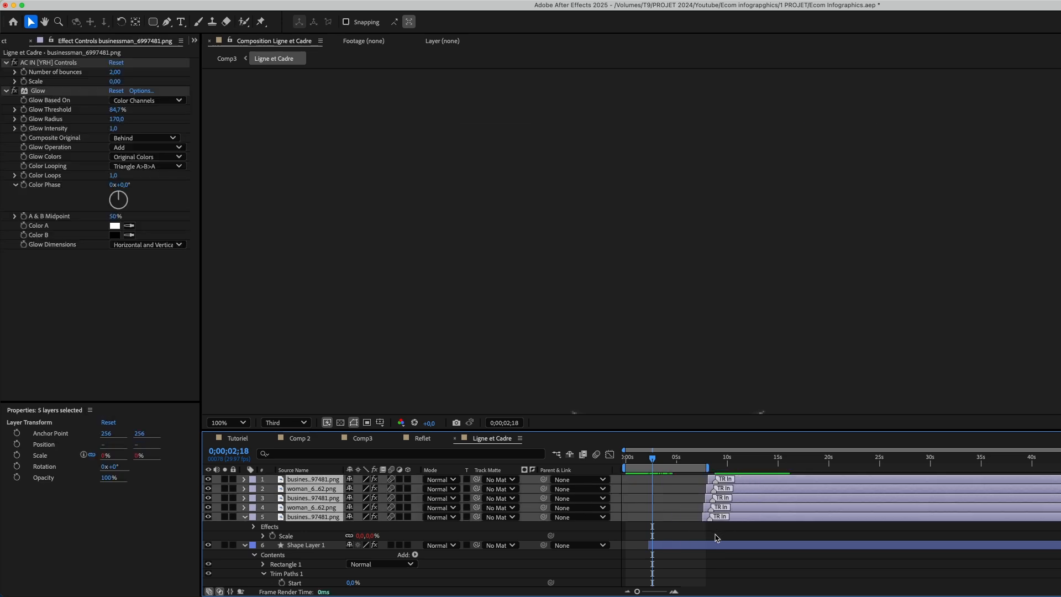
{"action": "left_click", "coordinate": [738, 545]}
{"action": "scroll", "coordinate": [703, 554], "scroll_direction": "down", "scroll_amount": 5}
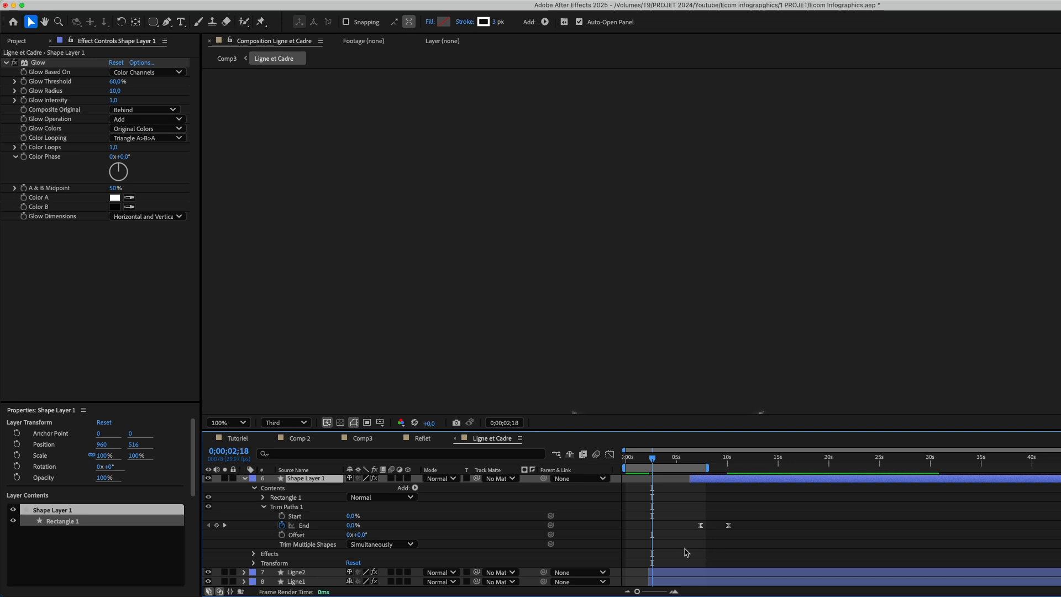
Delay Ligne1 and Ligne2 to start at about 5 s and the frame's Shape Layer 1 at about 7 s.
{"action": "left_click", "coordinate": [689, 572]}
{"action": "left_click", "coordinate": [689, 582], "text": "shift"}
{"action": "left_click_drag", "start_coordinate": [690, 581], "coordinate": [701, 583]}
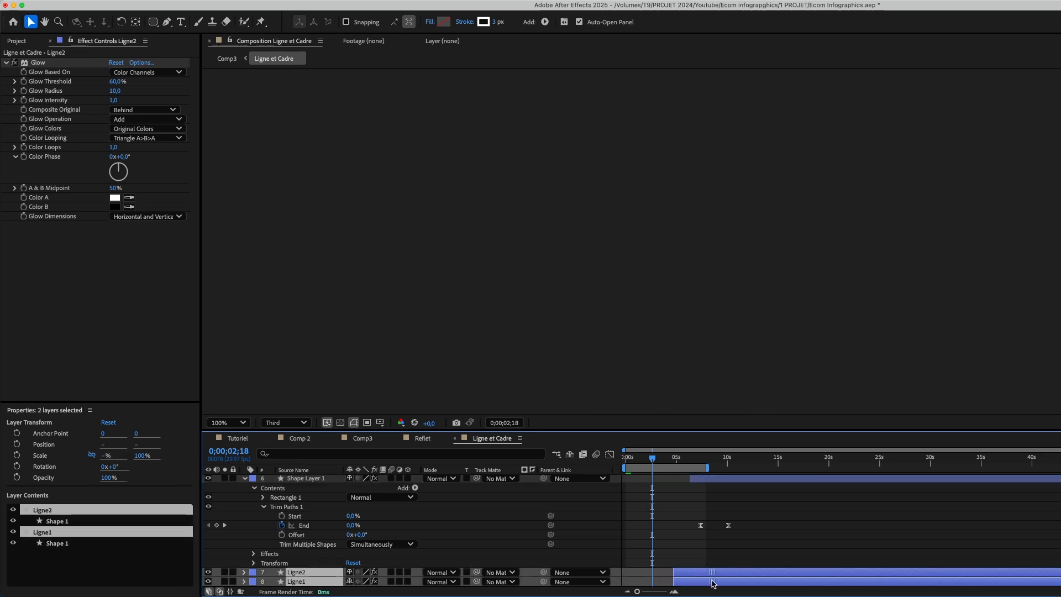
{"action": "left_click", "coordinate": [713, 479]}
{"action": "scroll", "coordinate": [718, 483], "scroll_direction": "up", "scroll_amount": 5}
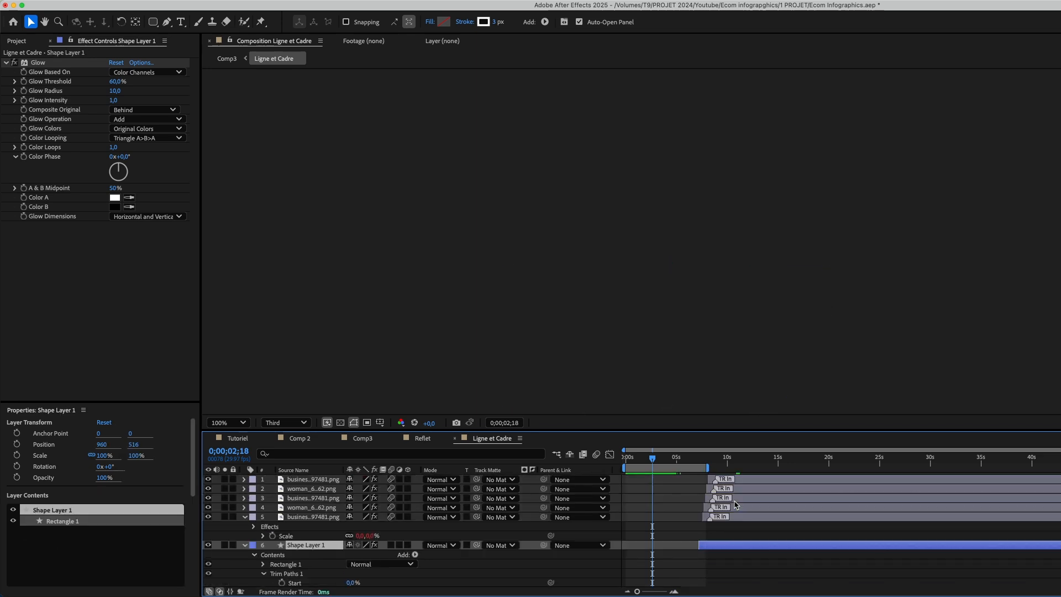
Push the five avatar layers back slightly to start at about 8,5 s, following the frame.
{"action": "left_click", "coordinate": [735, 517]}
{"action": "left_click", "coordinate": [754, 480], "text": "shift"}
{"action": "left_click_drag", "start_coordinate": [753, 481], "coordinate": [762, 481]}
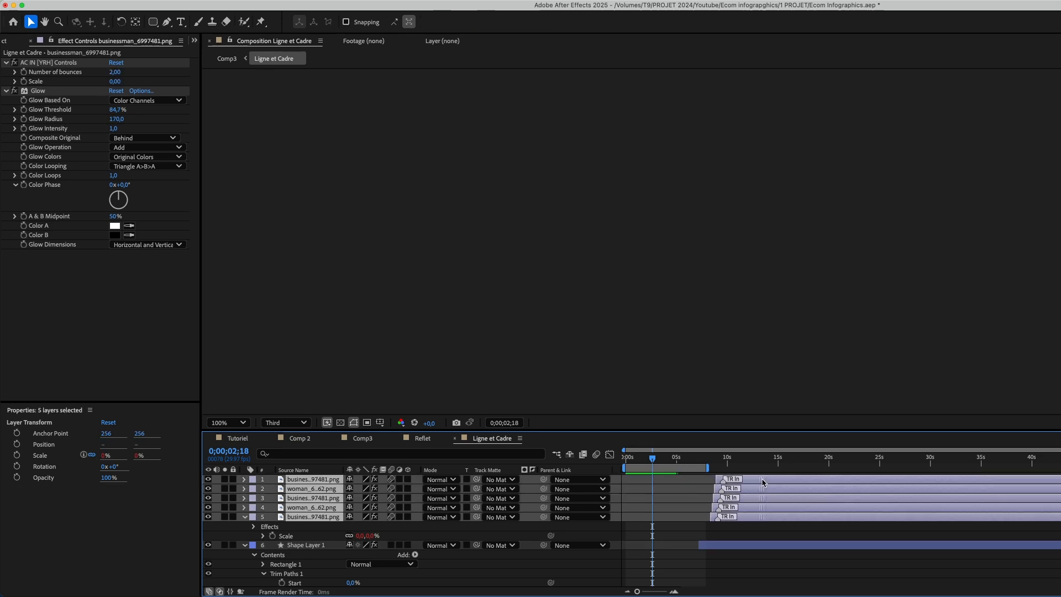
{"action": "left_click", "coordinate": [767, 529]}
Start the frame's Shape Layer 1 slightly earlier in Ligne et Cadre, and check the timing in Comp3 up to 0;00;07;17.
{"action": "left_click", "coordinate": [362, 438]}
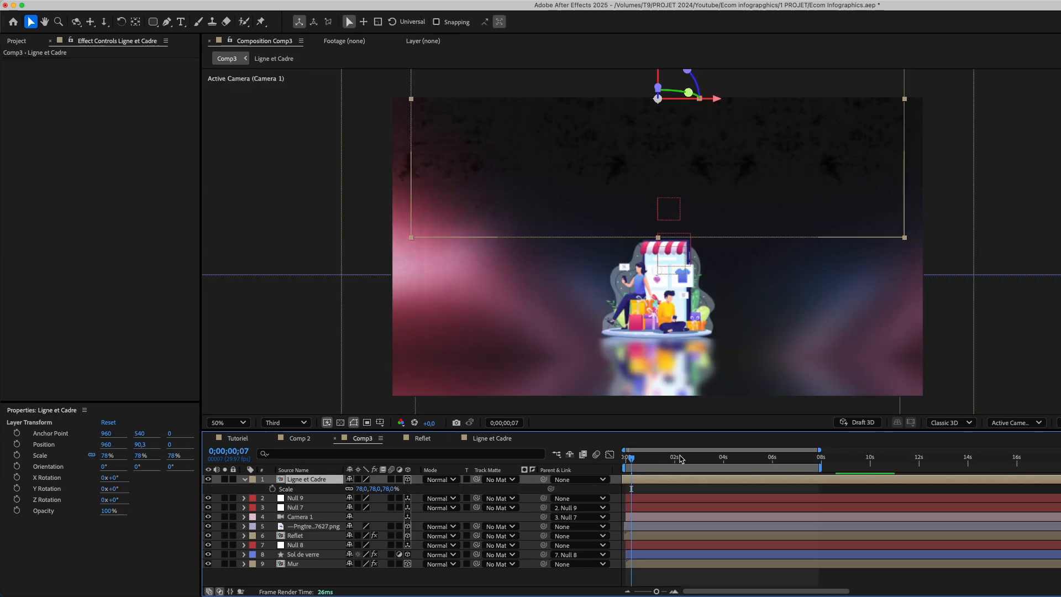
{"action": "left_click_drag", "start_coordinate": [685, 467], "coordinate": [772, 493]}
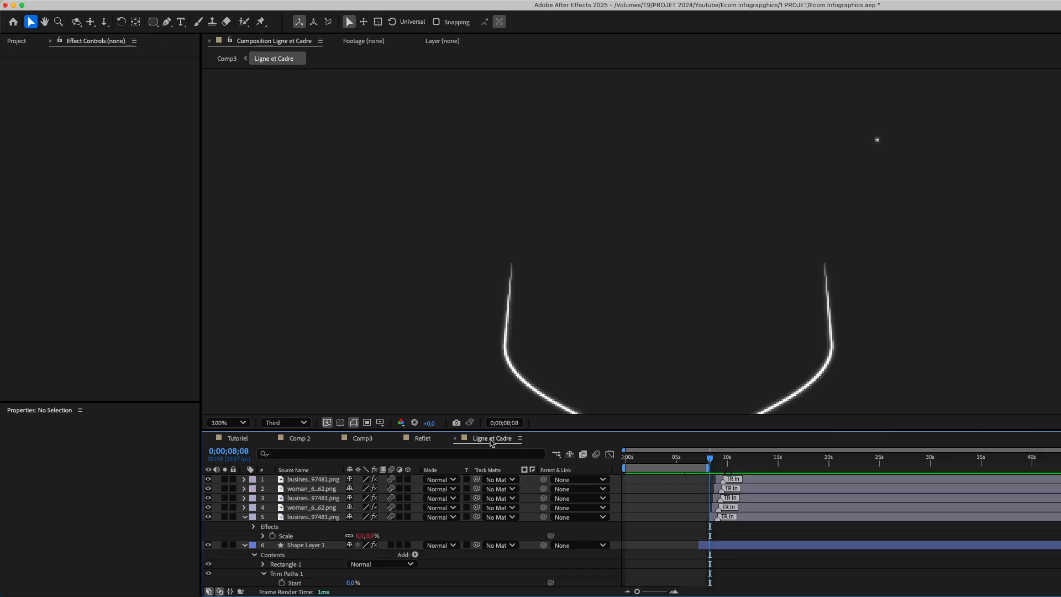
{"action": "left_click", "coordinate": [489, 439]}
{"action": "left_click_drag", "start_coordinate": [712, 545], "coordinate": [708, 548]}
{"action": "left_click", "coordinate": [348, 438]}
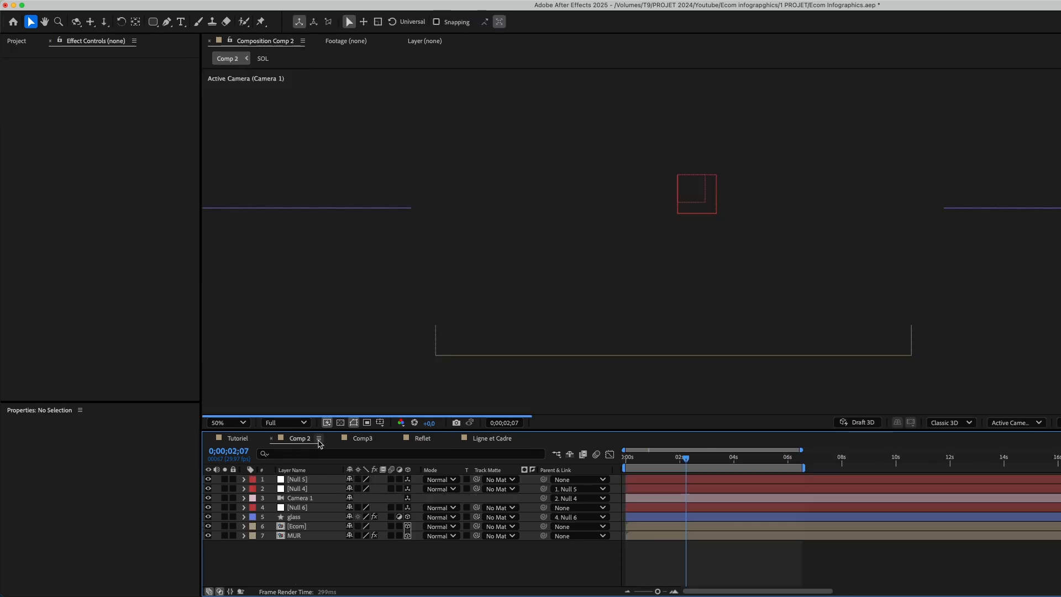
{"action": "left_click_drag", "start_coordinate": [743, 461], "coordinate": [811, 500]}
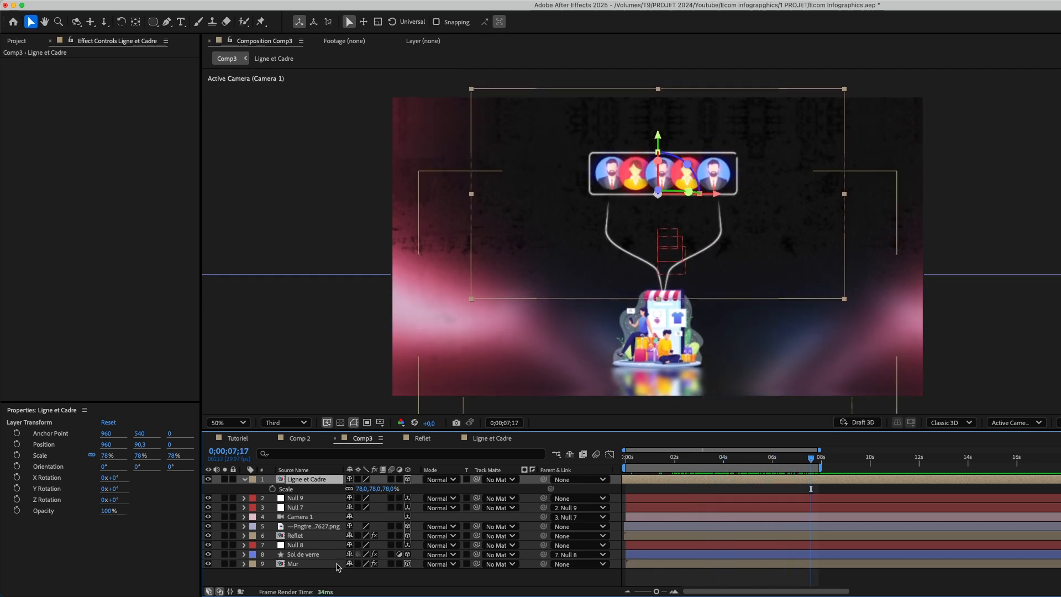
Open the Mur composition and apply a Hue/Saturation effect to the 14.jpg layer.
{"action": "left_click", "coordinate": [326, 578]}
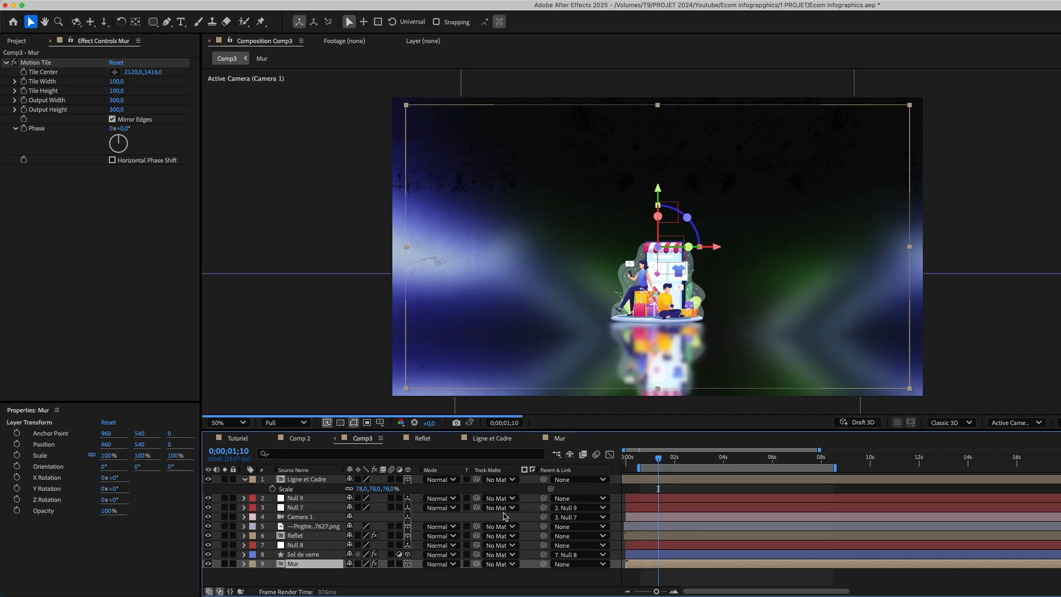
{"action": "left_click", "coordinate": [676, 497]}
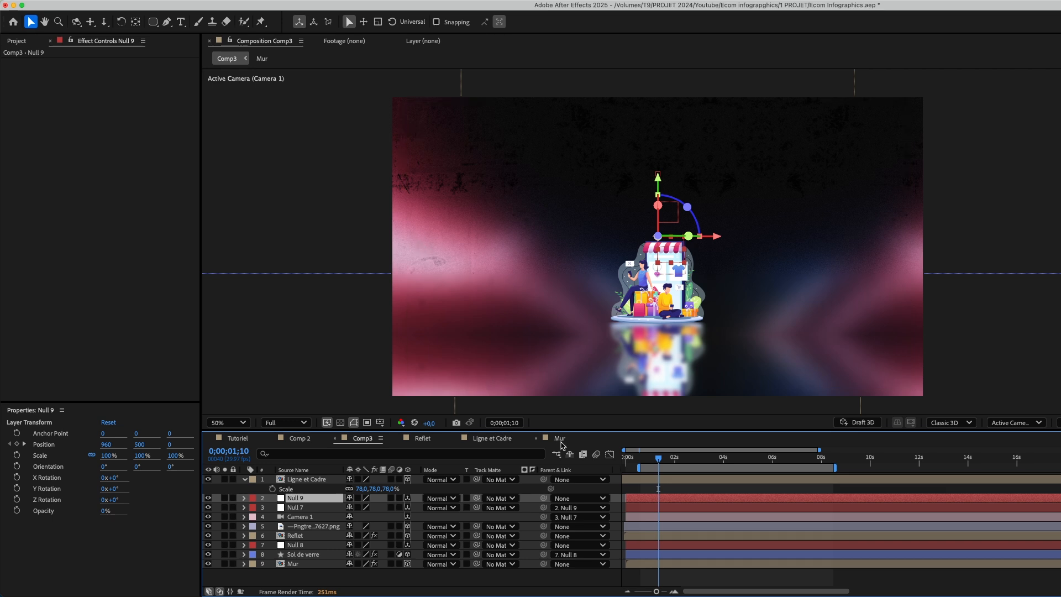
{"action": "left_click", "coordinate": [307, 564]}
{"action": "left_click", "coordinate": [311, 573]}
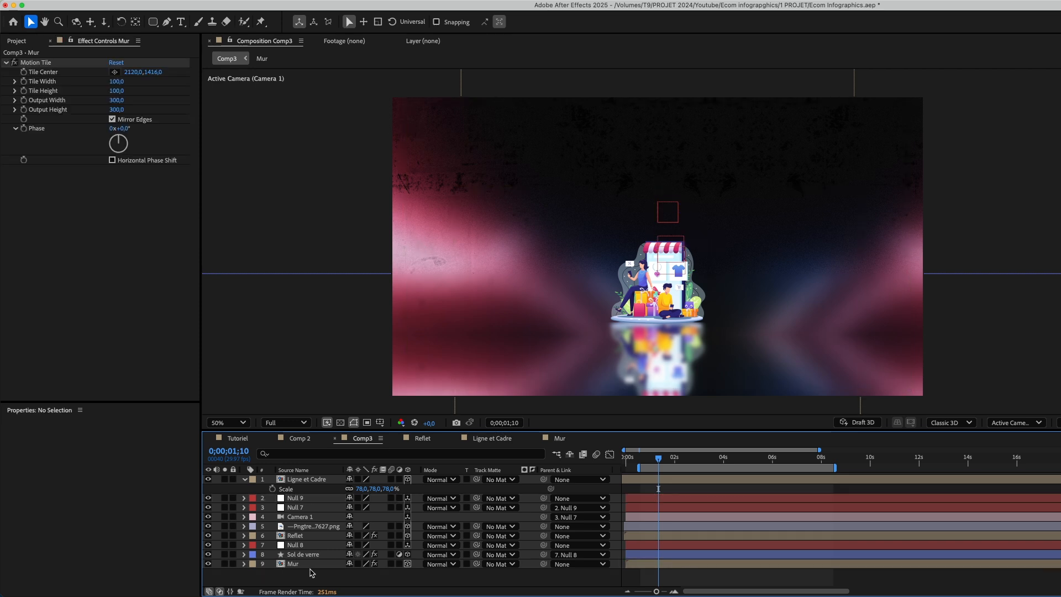
{"action": "left_click", "coordinate": [554, 438]}
{"action": "left_click", "coordinate": [300, 489]}
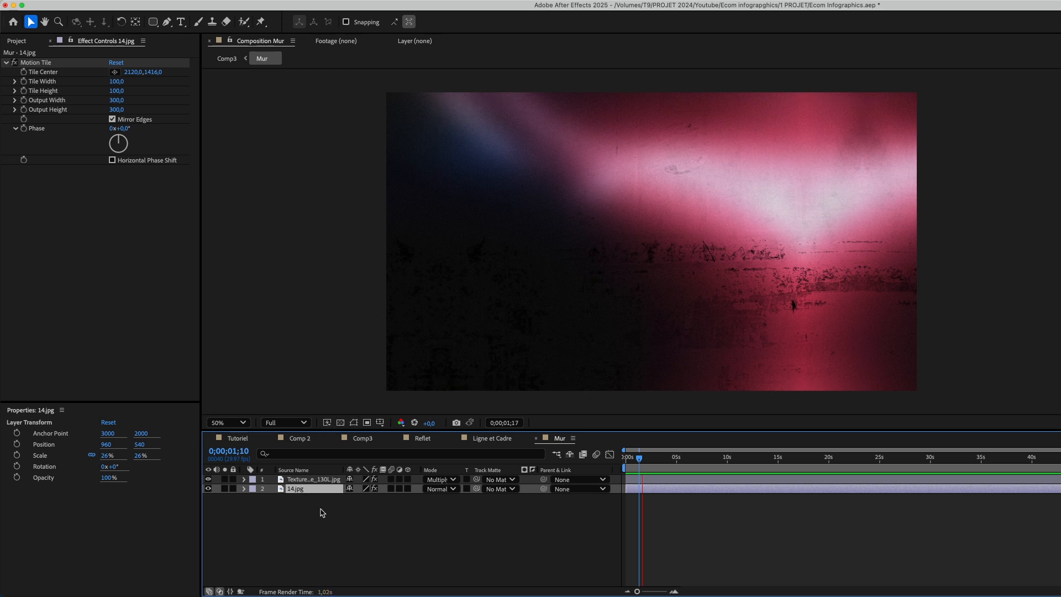
{"action": "key", "text": "ctrl+space"}
{"action": "type", "text": "hue"}
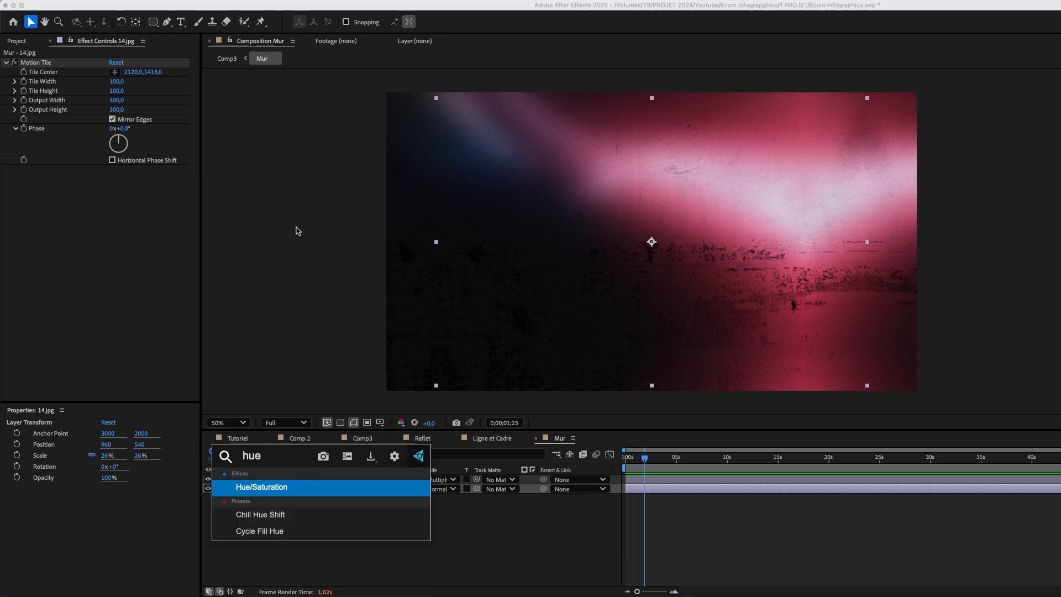
{"action": "key", "text": "Return"}
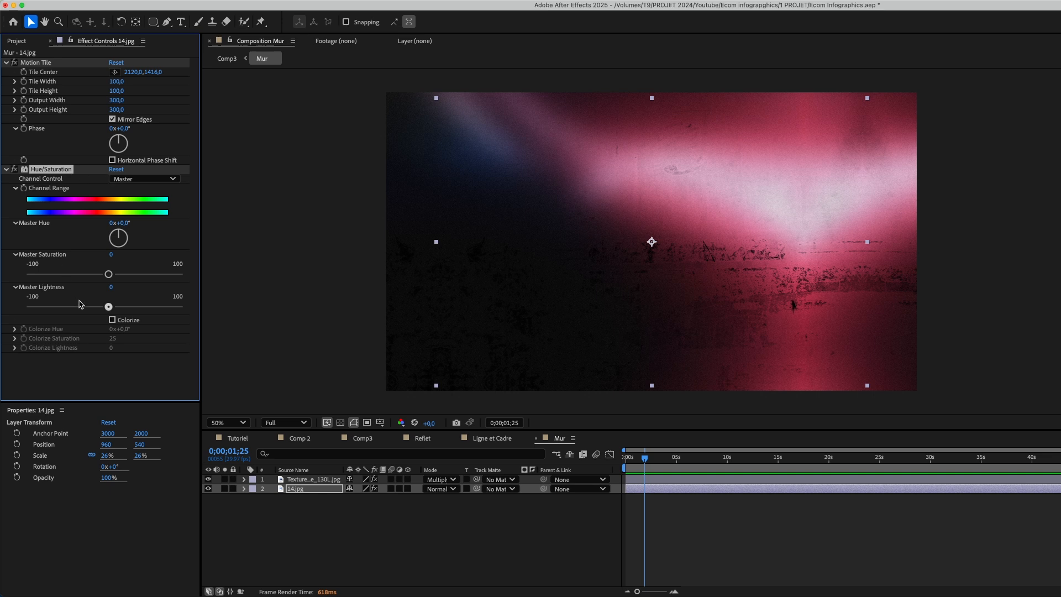
Set the Hue/Saturation channel to Blues and colorize 14.jpg with a hue of 205° and a saturation of 65.
{"action": "left_click", "coordinate": [125, 179]}
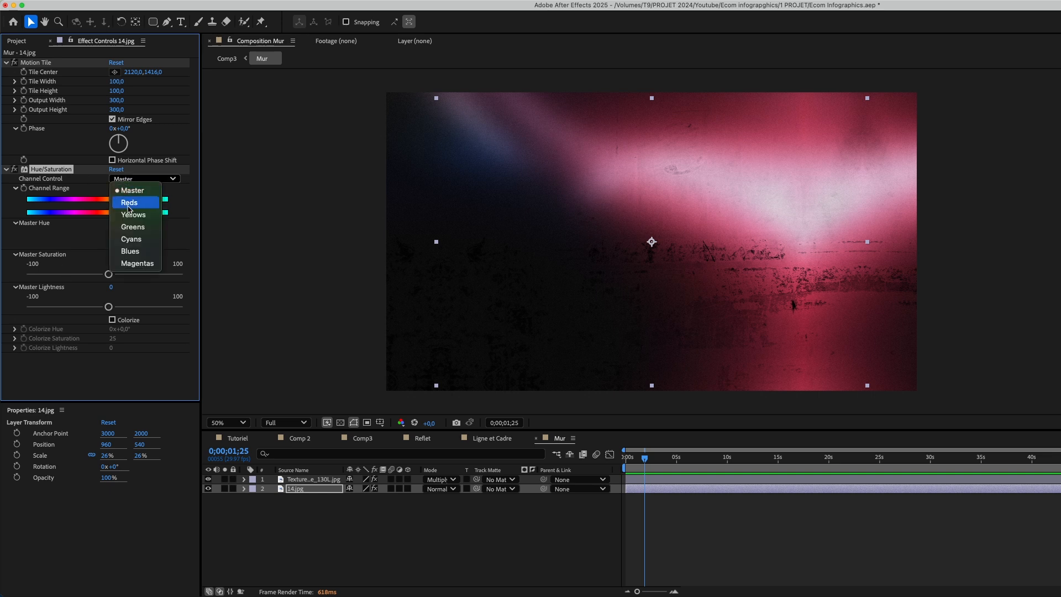
{"action": "left_click", "coordinate": [133, 253]}
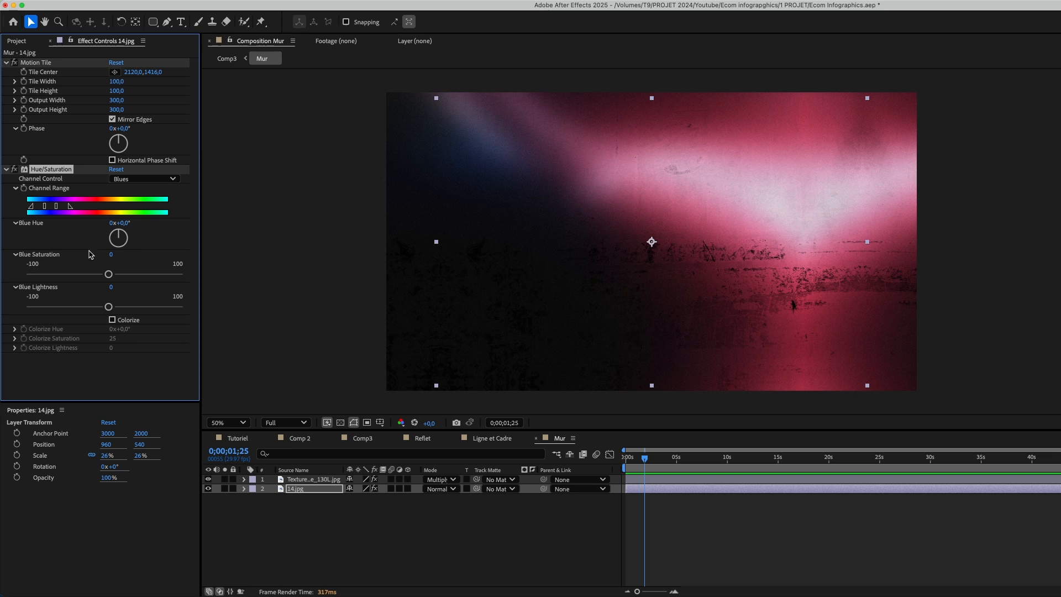
{"action": "left_click", "coordinate": [112, 320]}
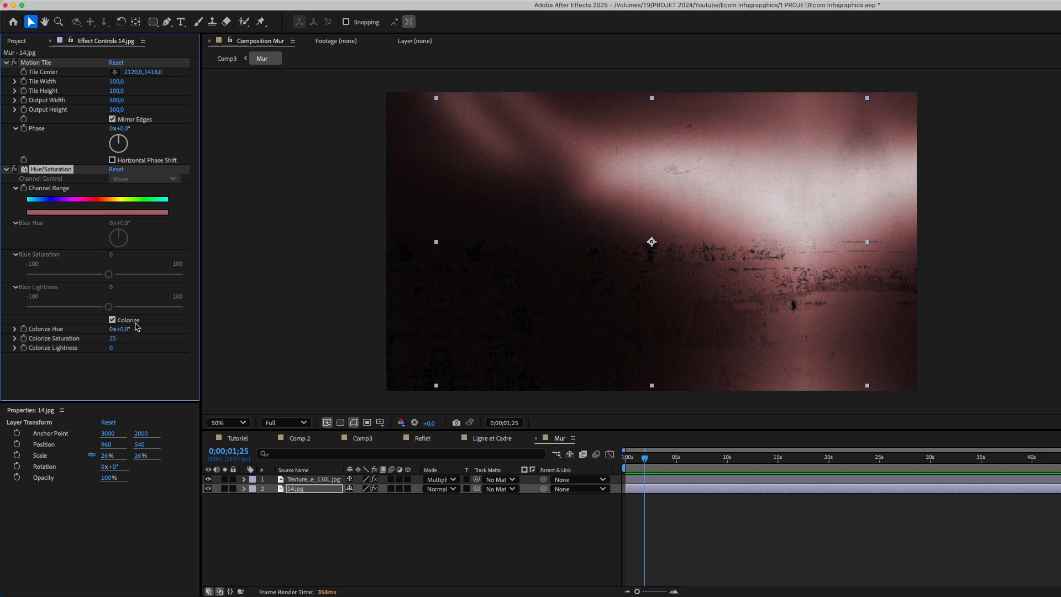
{"action": "left_click_drag", "start_coordinate": [126, 329], "coordinate": [242, 331]}
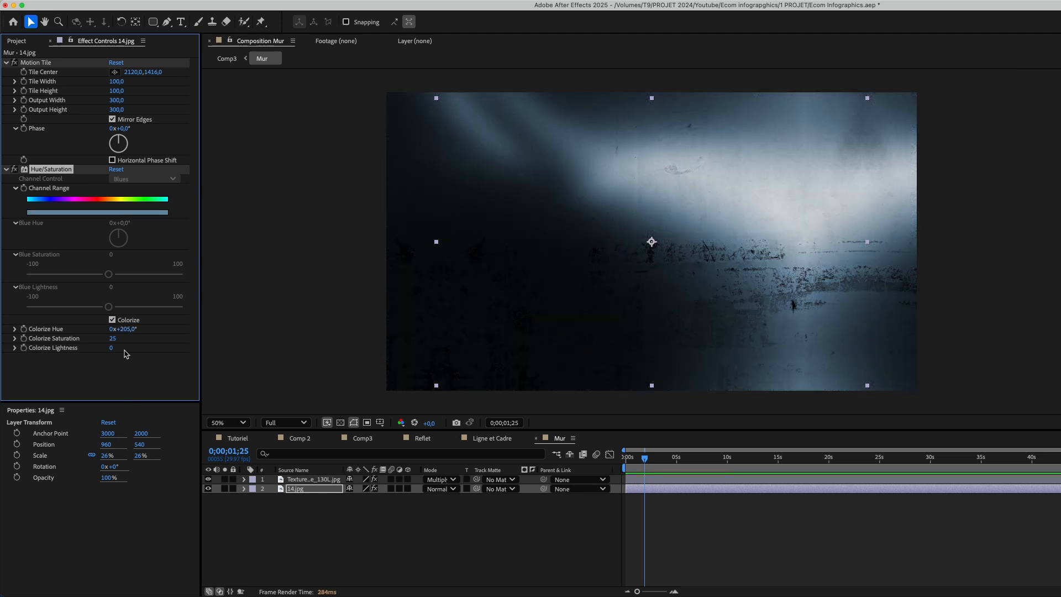
{"action": "left_click_drag", "start_coordinate": [113, 338], "coordinate": [126, 342]}
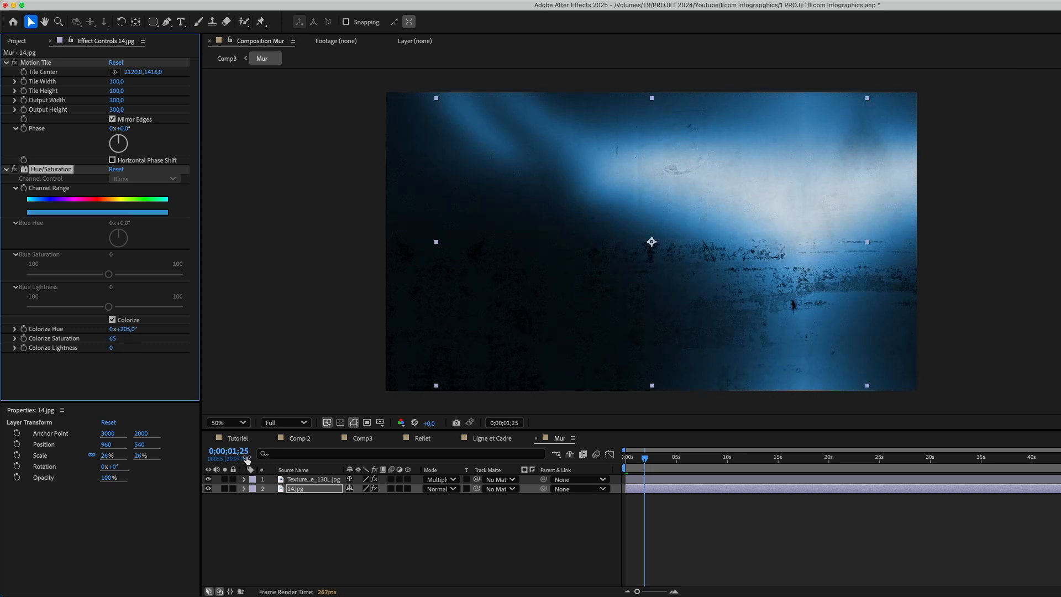
{"action": "left_click", "coordinate": [320, 539]}
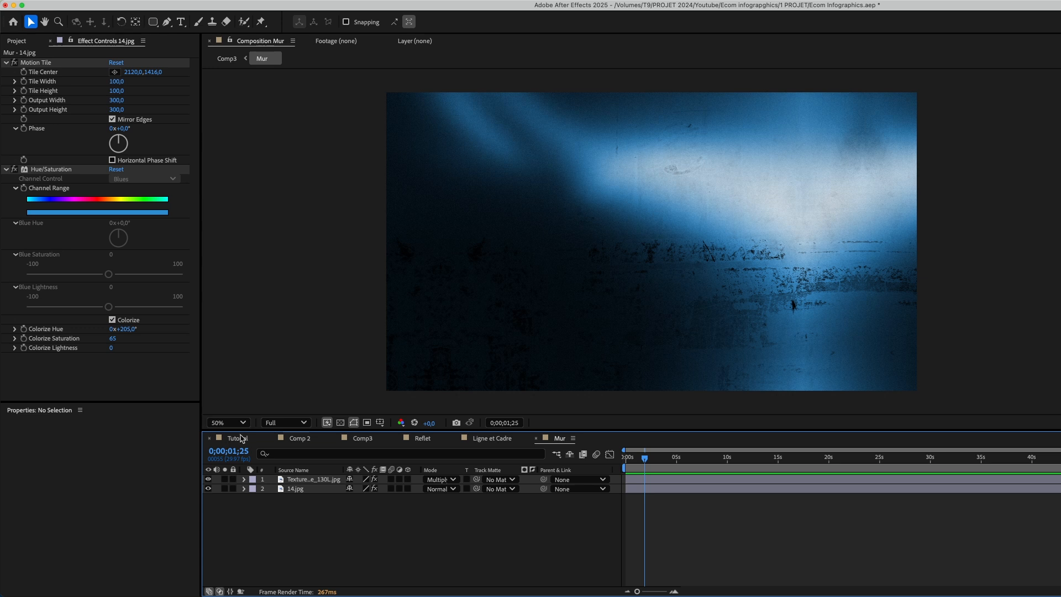
Preview the recoloured background and the line animation in Comp3.
{"action": "left_click", "coordinate": [357, 442]}
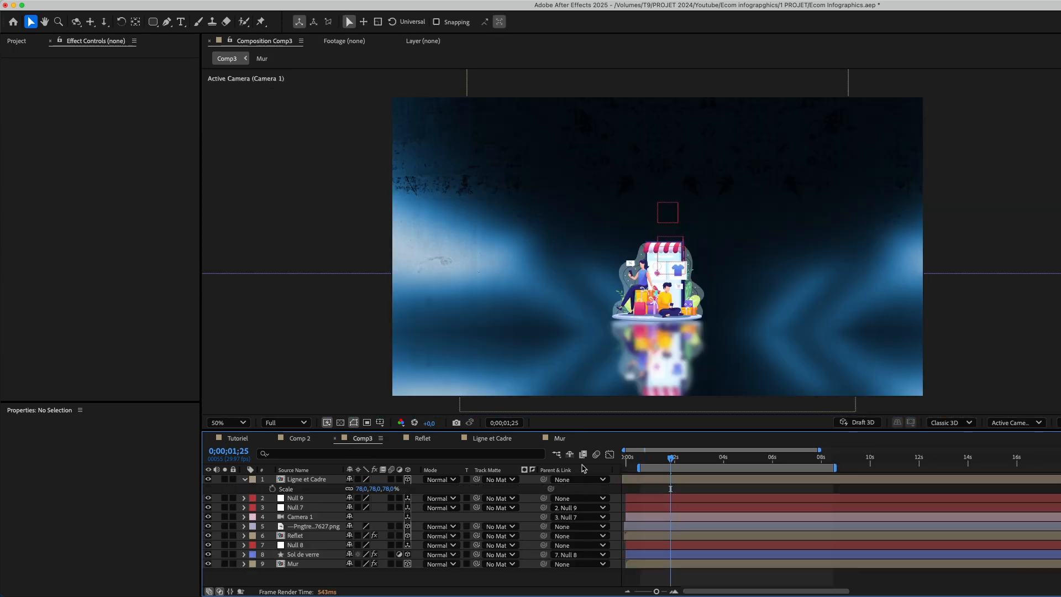
{"action": "left_click_drag", "start_coordinate": [662, 458], "coordinate": [729, 458]}
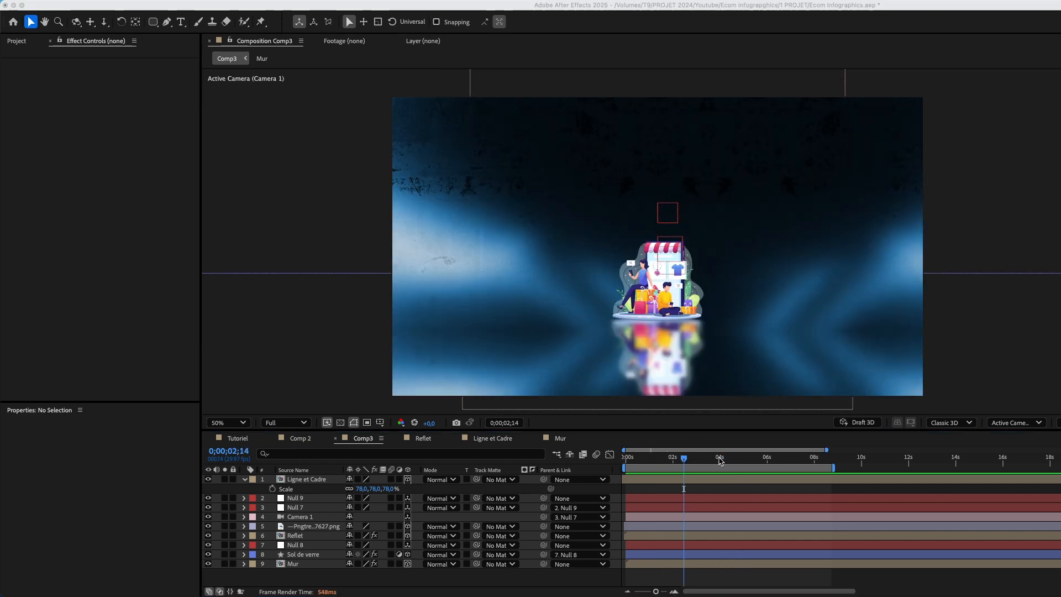
{"action": "left_click", "coordinate": [720, 460]}
{"action": "scroll", "coordinate": [710, 457], "scroll_direction": "right", "scroll_amount": 1}
{"action": "left_click", "coordinate": [680, 458]}
{"action": "scroll", "coordinate": [660, 453], "scroll_direction": "left", "scroll_amount": 2}
{"action": "mouse_move", "coordinate": [697, 457]}
{"action": "left_mouse_down"}
{"action": "mouse_move", "coordinate": [724, 459]}
{"action": "mouse_move", "coordinate": [693, 458]}
{"action": "mouse_move", "coordinate": [707, 461]}
{"action": "left_mouse_up"}
Delay Ligne2 in Ligne et Cadre to start at about 0;00;05;23, and check the lines in Comp3 up to 0;00;05;05.
{"action": "left_click", "coordinate": [507, 439]}
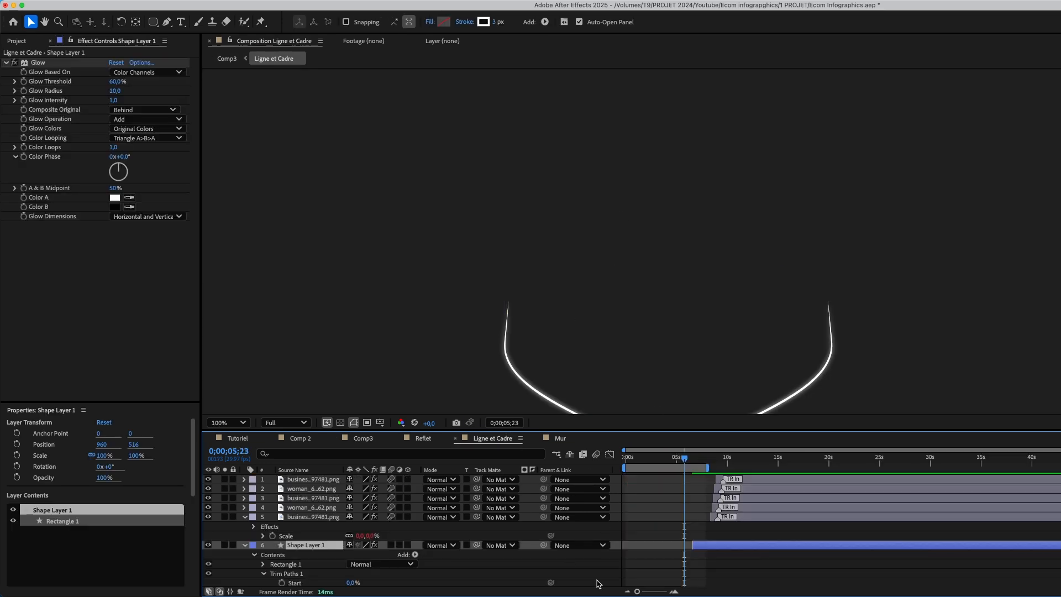
{"action": "scroll", "coordinate": [495, 551], "scroll_direction": "down", "scroll_amount": 3}
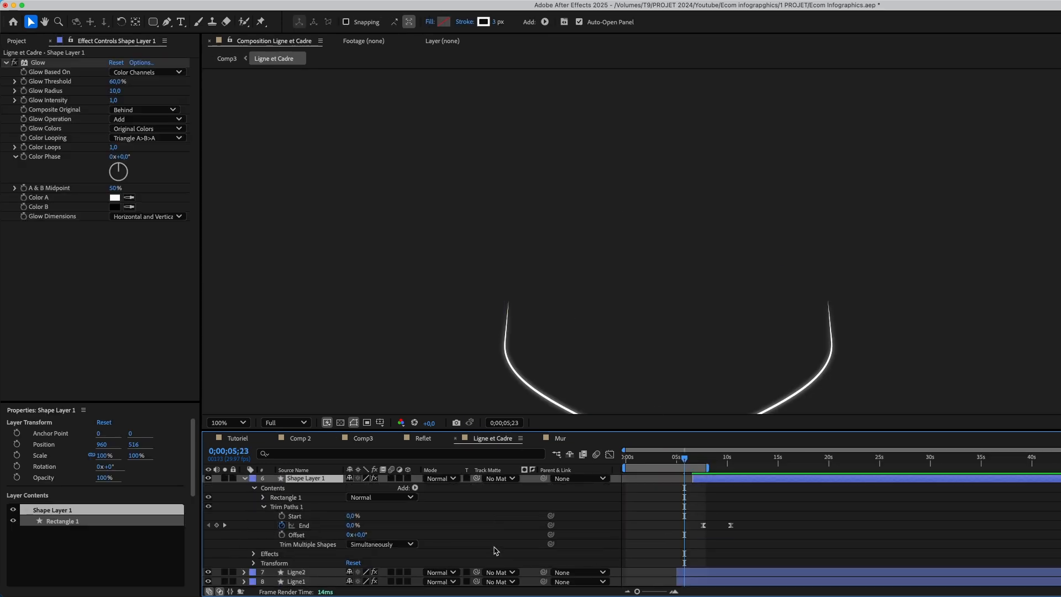
{"action": "left_click", "coordinate": [688, 575]}
{"action": "left_click", "coordinate": [675, 462]}
{"action": "key", "text": "space"}
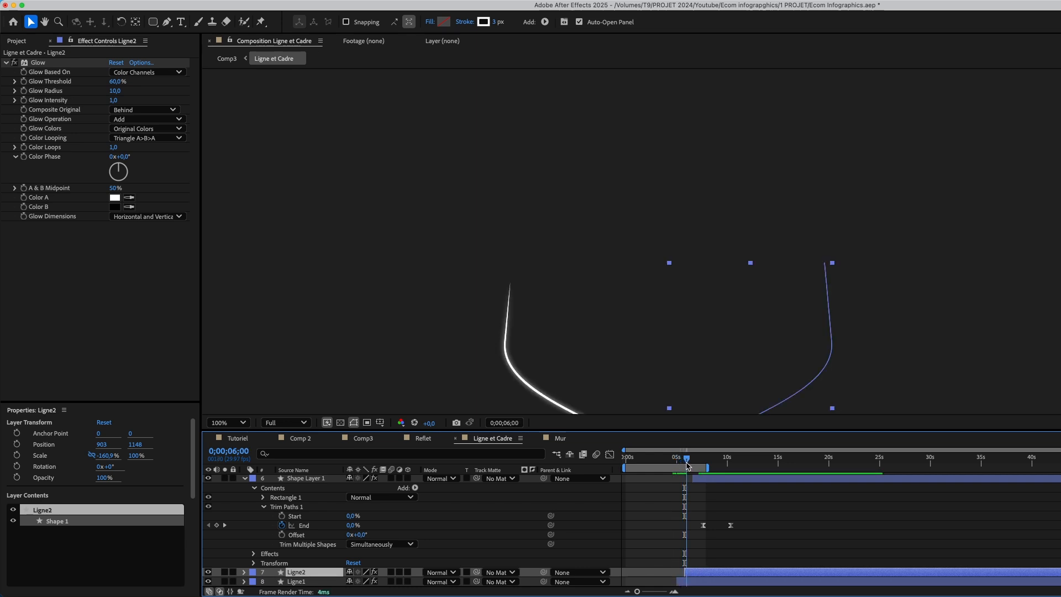
{"action": "left_click", "coordinate": [381, 444]}
{"action": "left_click", "coordinate": [663, 456]}
{"action": "left_click_drag", "start_coordinate": [663, 457], "coordinate": [748, 476]}
Apply a Glow effect to the online shopping illustration layer in Comp3.
{"action": "left_click", "coordinate": [313, 526]}
{"action": "key", "text": "ctrl+space"}
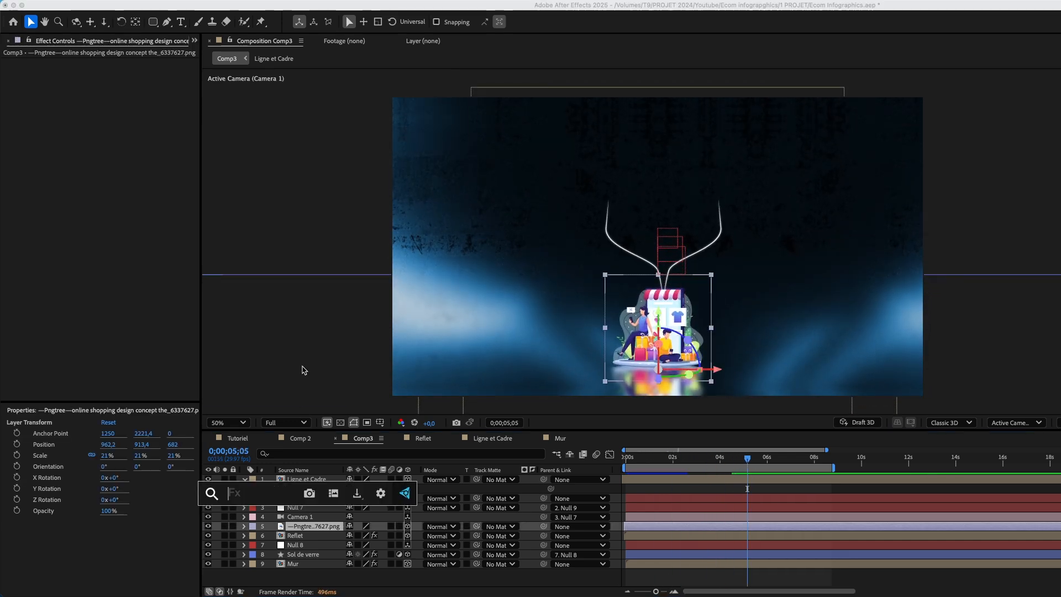
{"action": "type", "text": "glow"}
{"action": "key", "text": "Return"}
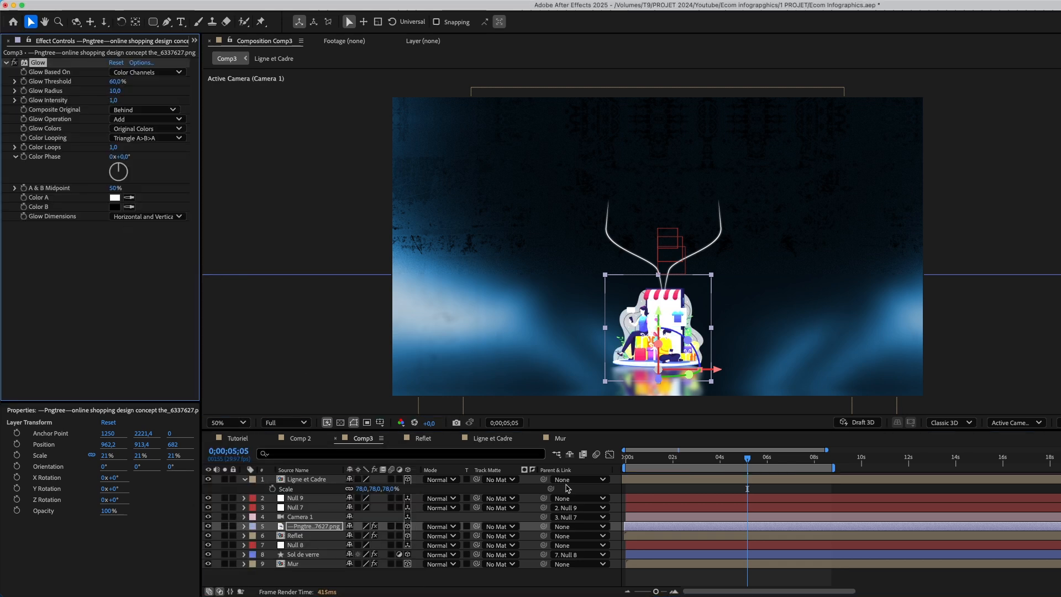
Set the illustration's Glow Threshold to 99,6% and Glow Radius to 603, comparing the image with and without the effect.
{"action": "left_click_drag", "start_coordinate": [646, 459], "coordinate": [621, 457]}
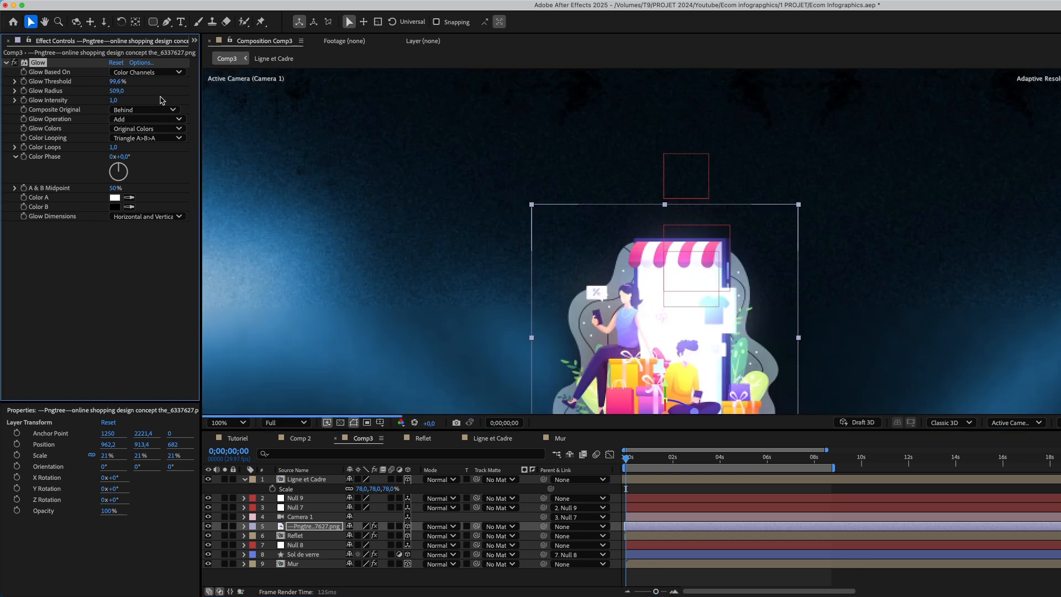
{"action": "left_click", "coordinate": [14, 62]}
{"action": "left_click", "coordinate": [15, 63]}
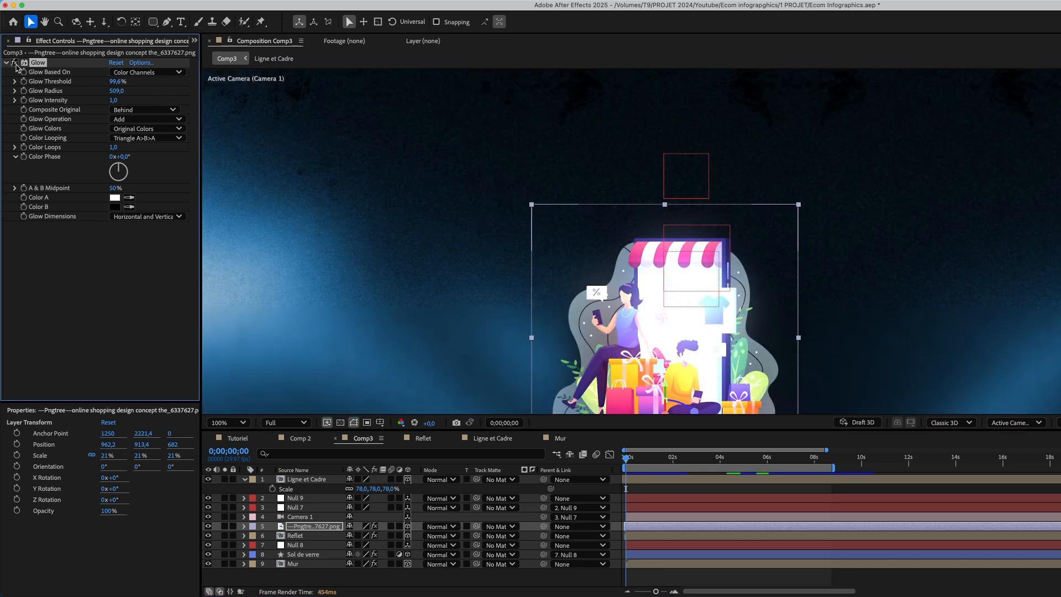
{"action": "left_click_drag", "start_coordinate": [141, 87], "coordinate": [160, 138]}
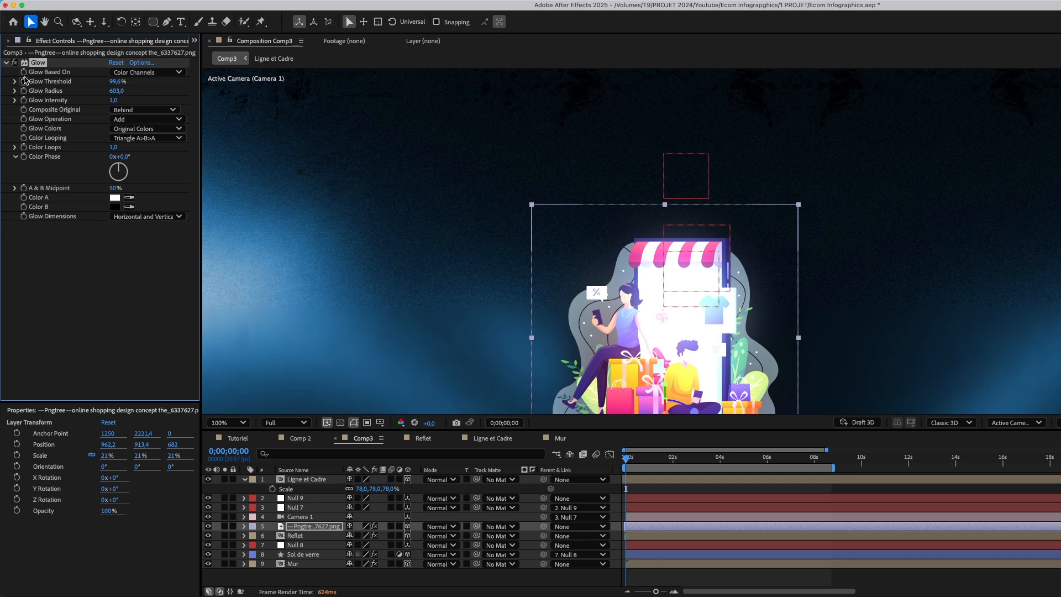
{"action": "left_click", "coordinate": [14, 62]}
{"action": "left_click", "coordinate": [15, 63]}
{"action": "left_click", "coordinate": [139, 555]}
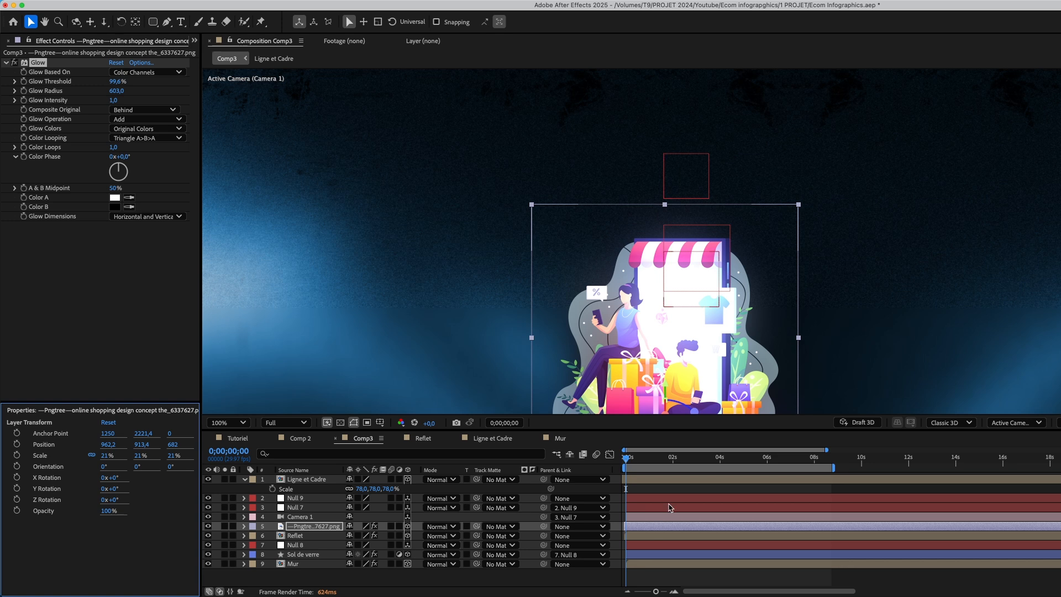
Preview the glowing illustration in Comp3 from the start up to about 7 s.
{"action": "key", "text": "space"}
{"action": "scroll", "coordinate": [648, 397], "scroll_direction": "down", "scroll_amount": 2}
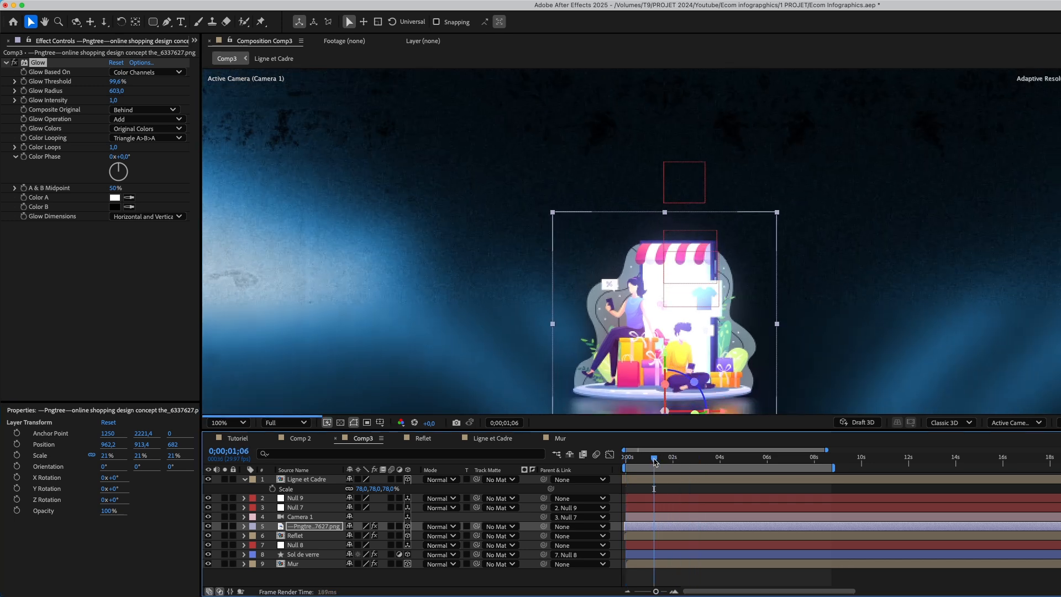
{"action": "left_click_drag", "start_coordinate": [656, 465], "coordinate": [798, 482]}
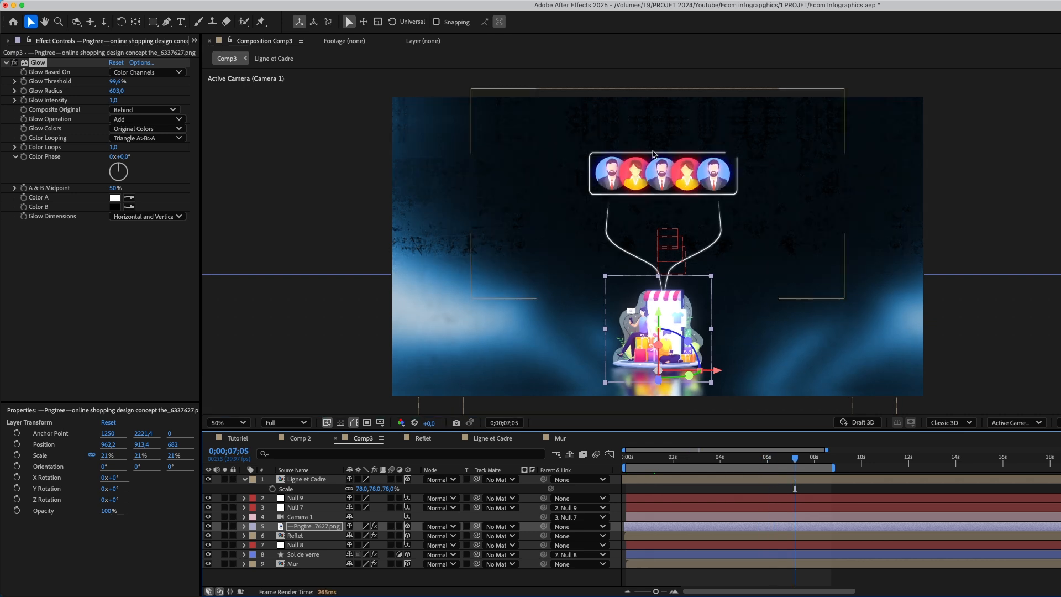
Pre-compose all layers of Comp3 into a new composition named Scene 1, and move to 0;00;06;10.
{"action": "key", "text": "ctrl+a"}
{"action": "key", "text": "ctrl+shift+c"}
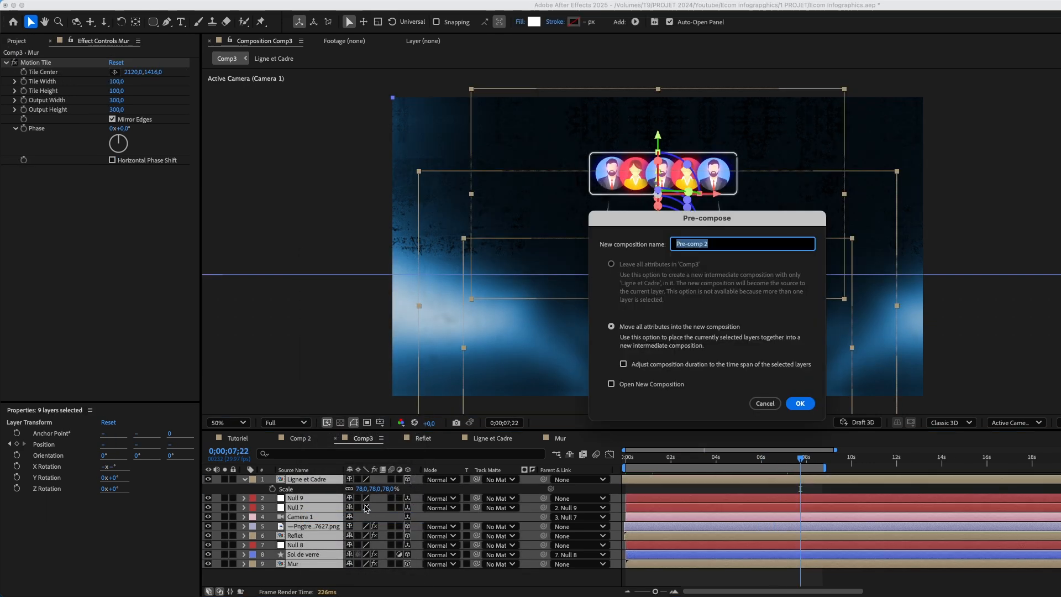
{"action": "type", "text": "ANI"}
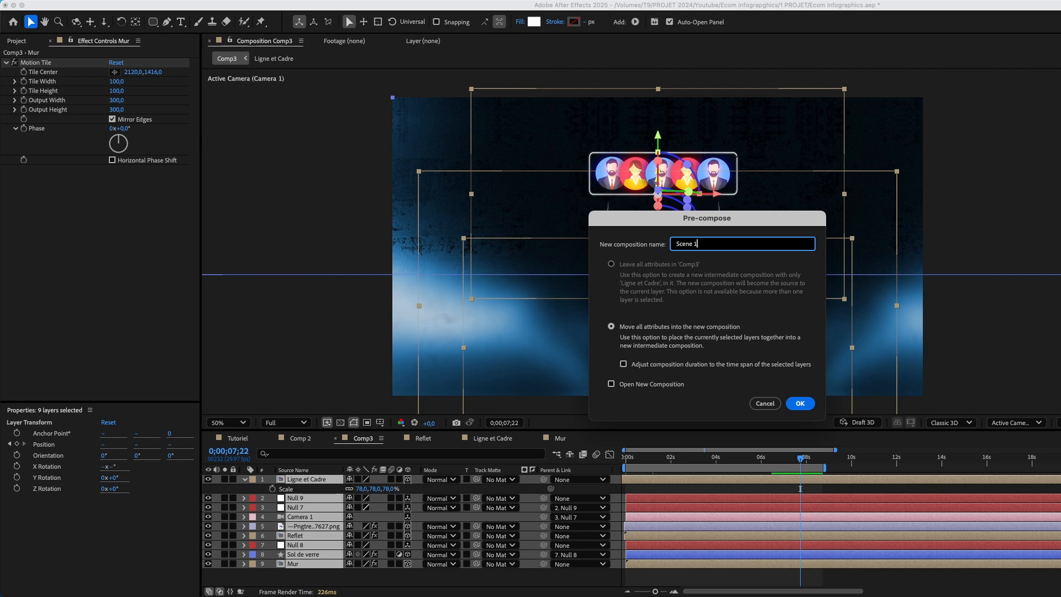
{"action": "key", "text": "Return"}
{"action": "left_click", "coordinate": [769, 459]}
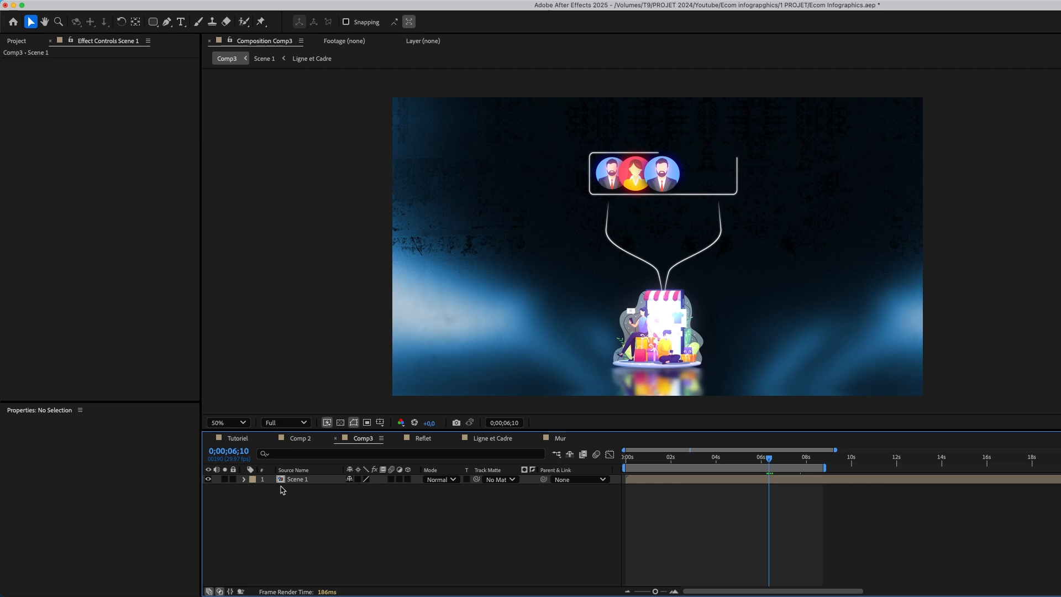
Duplicate the Scene 1 composition in the project and add the copy to Comp3 beneath the Scene 1 layer.
{"action": "left_click", "coordinate": [16, 41]}
{"action": "left_click", "coordinate": [47, 416]}
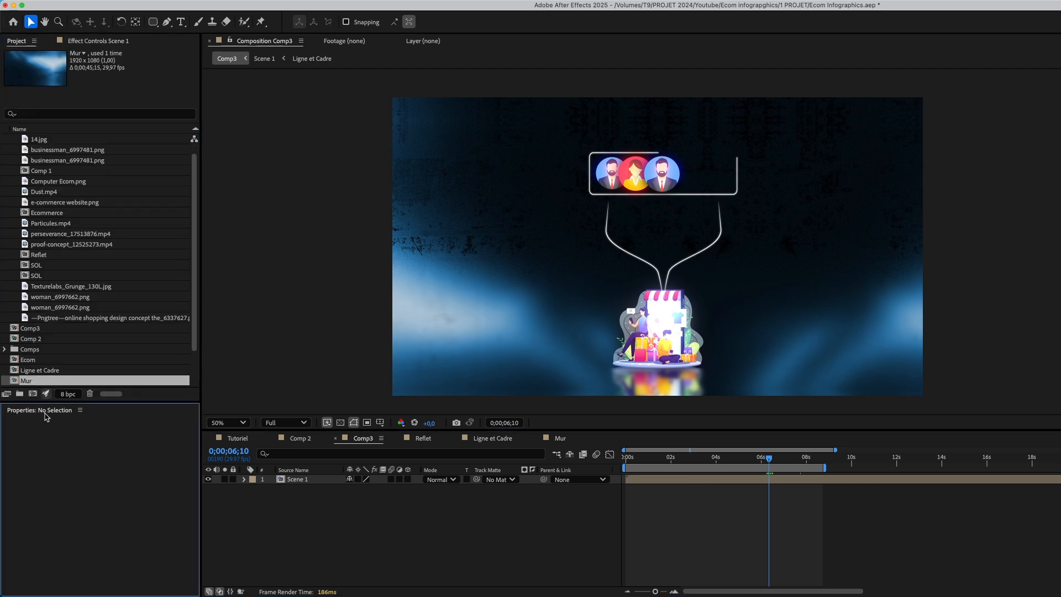
{"action": "scroll", "coordinate": [45, 334], "scroll_direction": "up", "scroll_amount": 1}
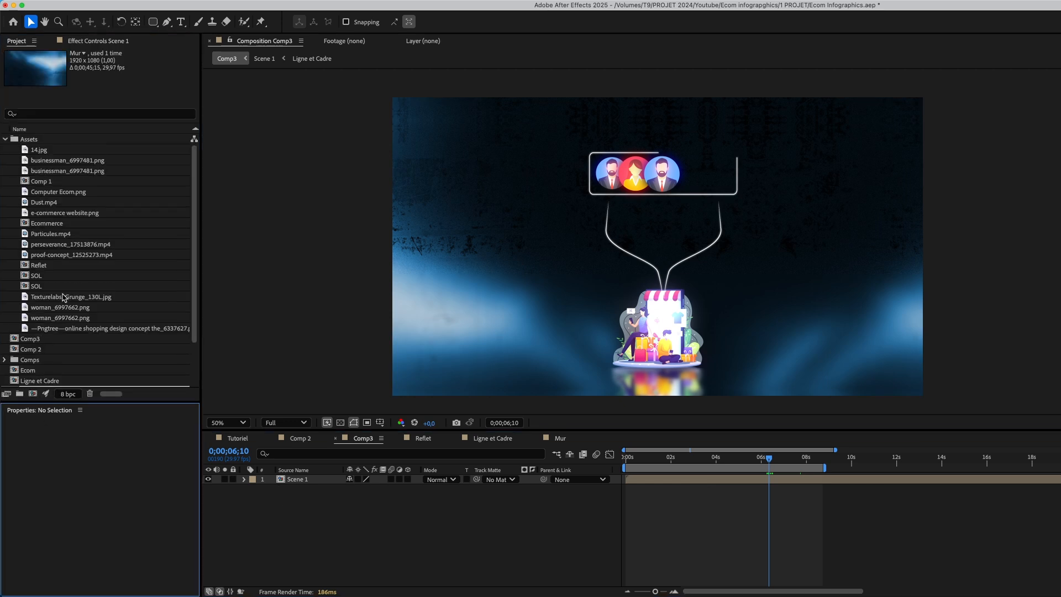
{"action": "scroll", "coordinate": [62, 298], "scroll_direction": "down", "scroll_amount": 5}
{"action": "left_click", "coordinate": [33, 370]}
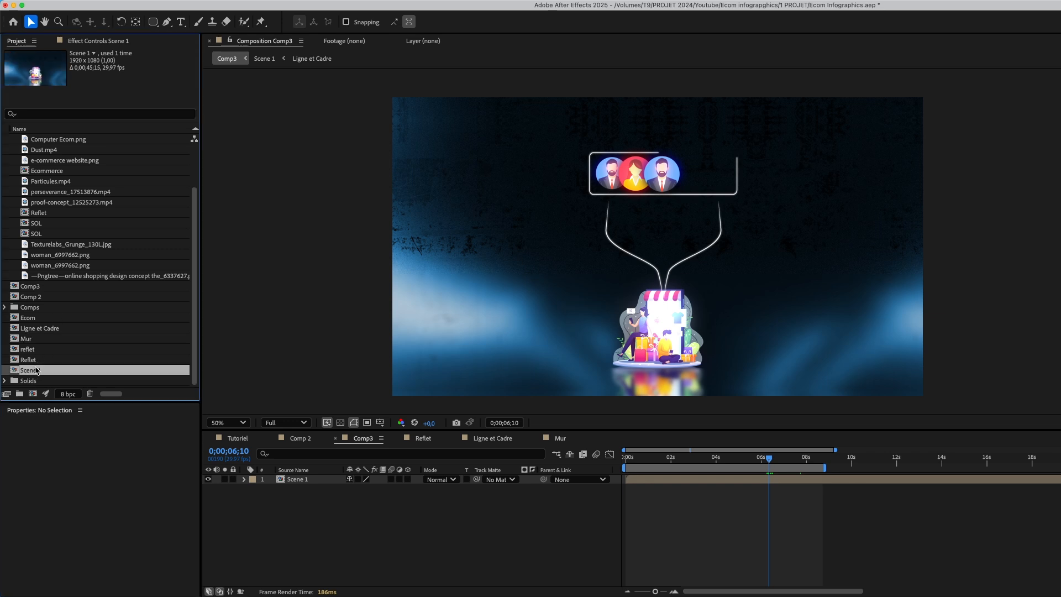
{"action": "left_click", "coordinate": [293, 479]}
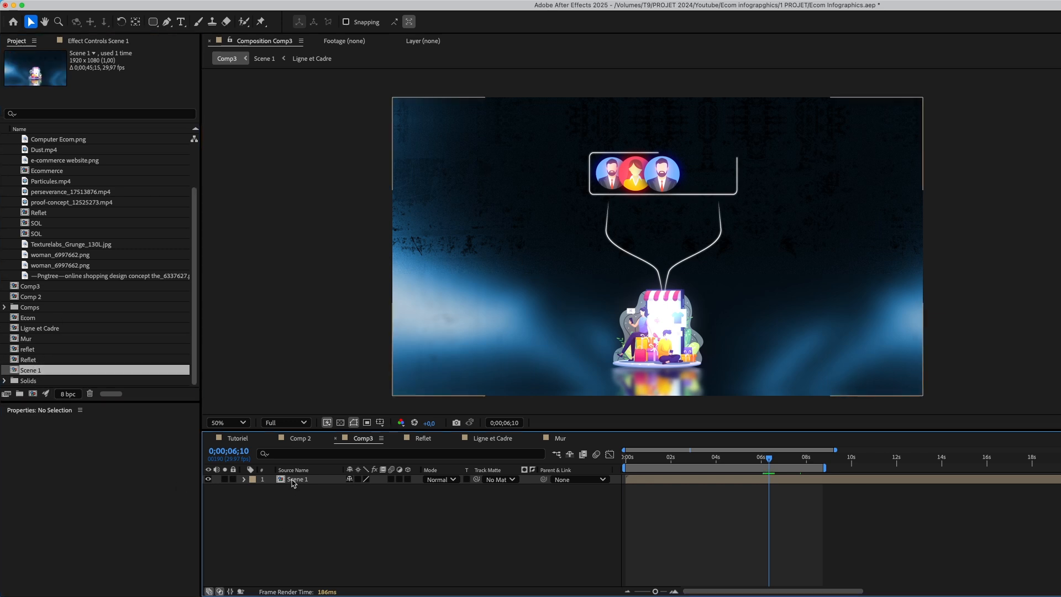
{"action": "left_click", "coordinate": [53, 374]}
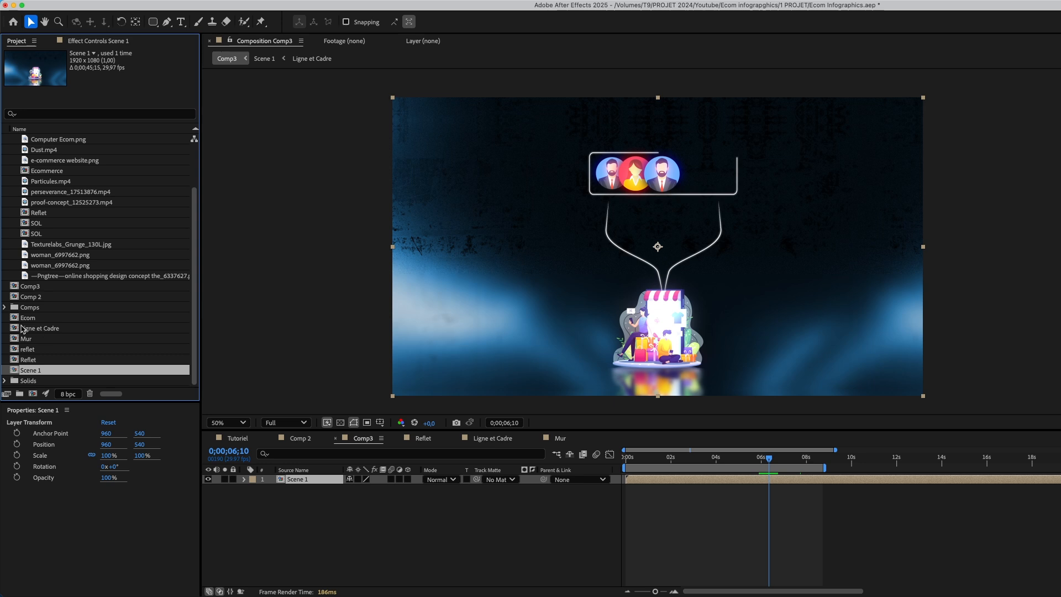
{"action": "key", "text": "super+d"}
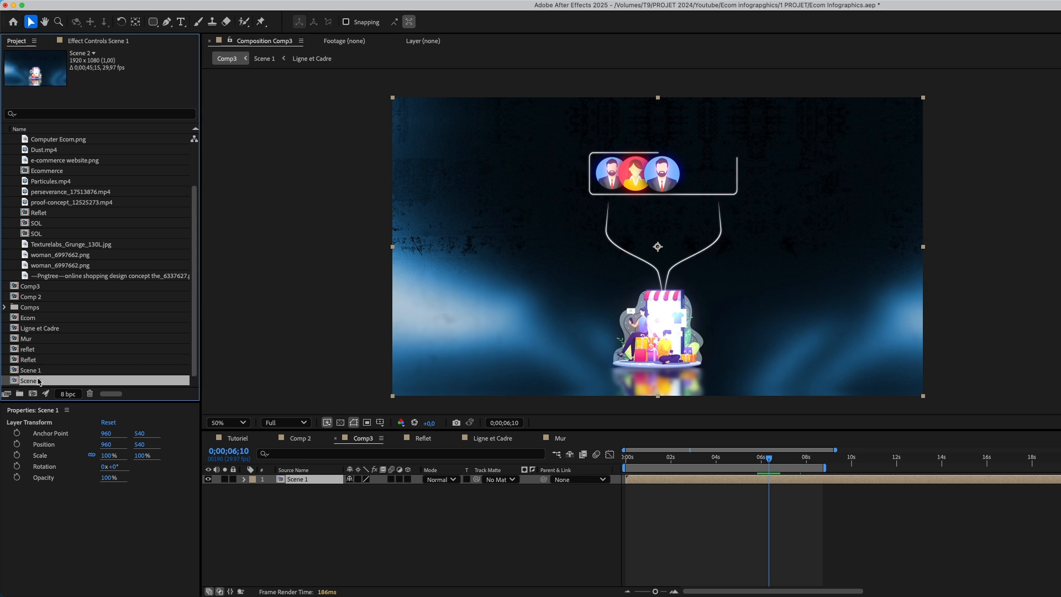
{"action": "left_click_drag", "start_coordinate": [37, 381], "coordinate": [539, 534]}
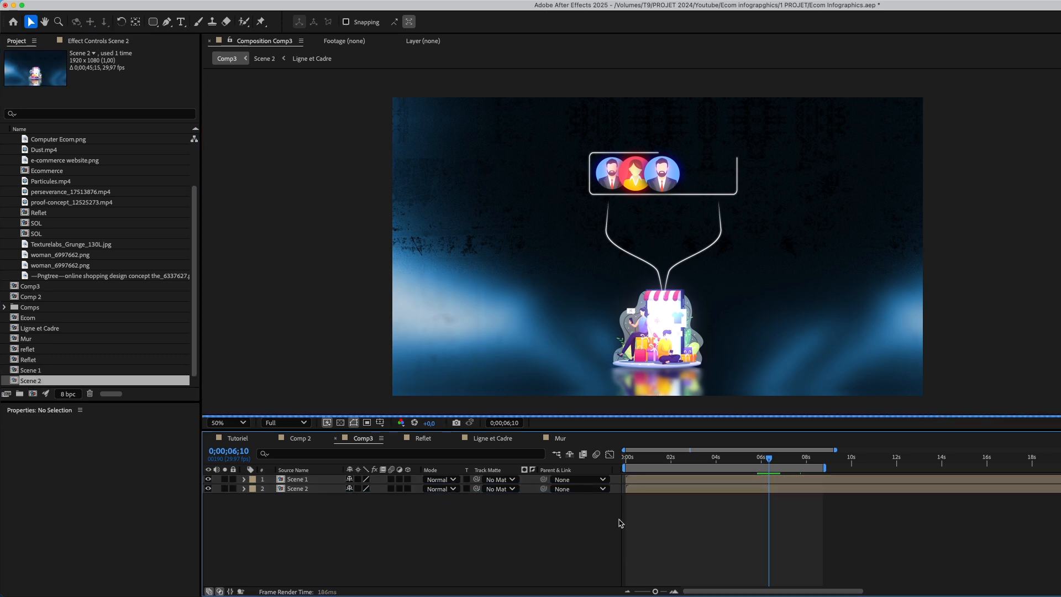
Split the Scene 1 layer at 0;00;06;15, delete its second part, and extend Comp3's work area to about 12 s.
{"action": "left_click", "coordinate": [752, 480]}
{"action": "left_click_drag", "start_coordinate": [750, 451], "coordinate": [772, 483]}
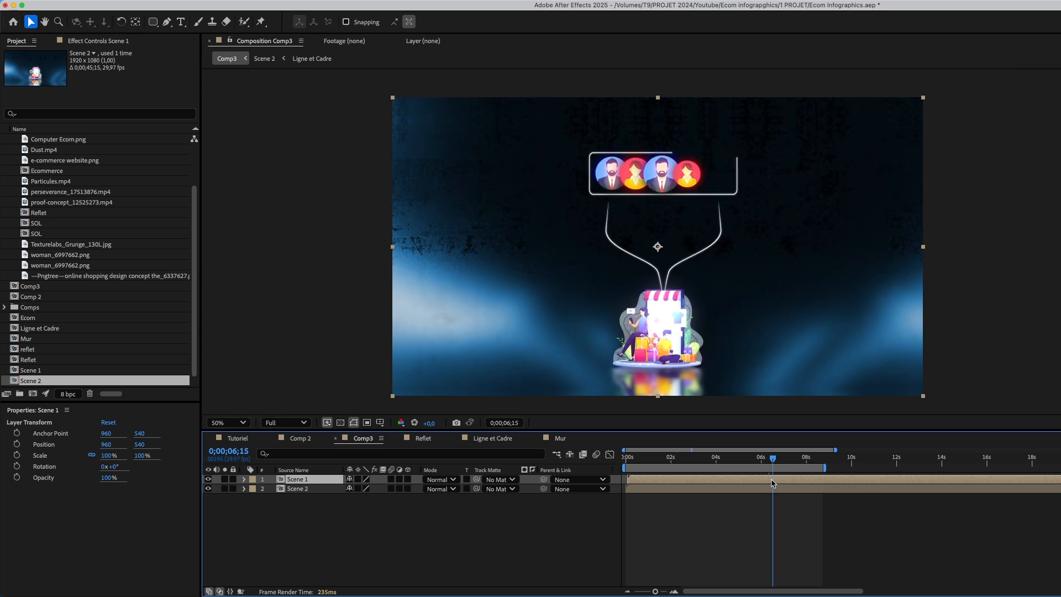
{"action": "key", "text": "super+shift+d"}
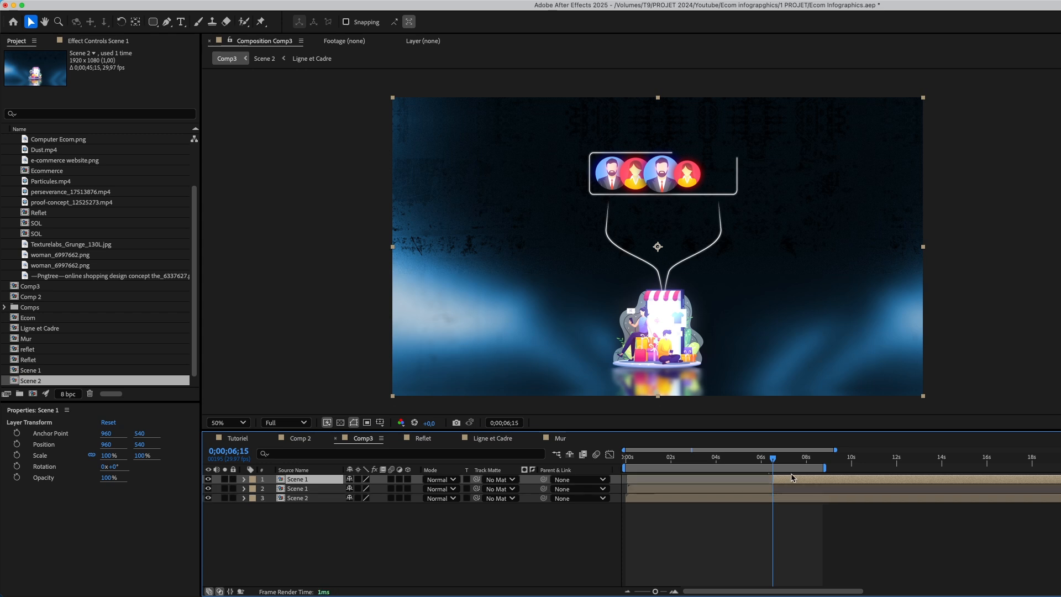
{"action": "left_click_drag", "start_coordinate": [835, 468], "coordinate": [897, 465]}
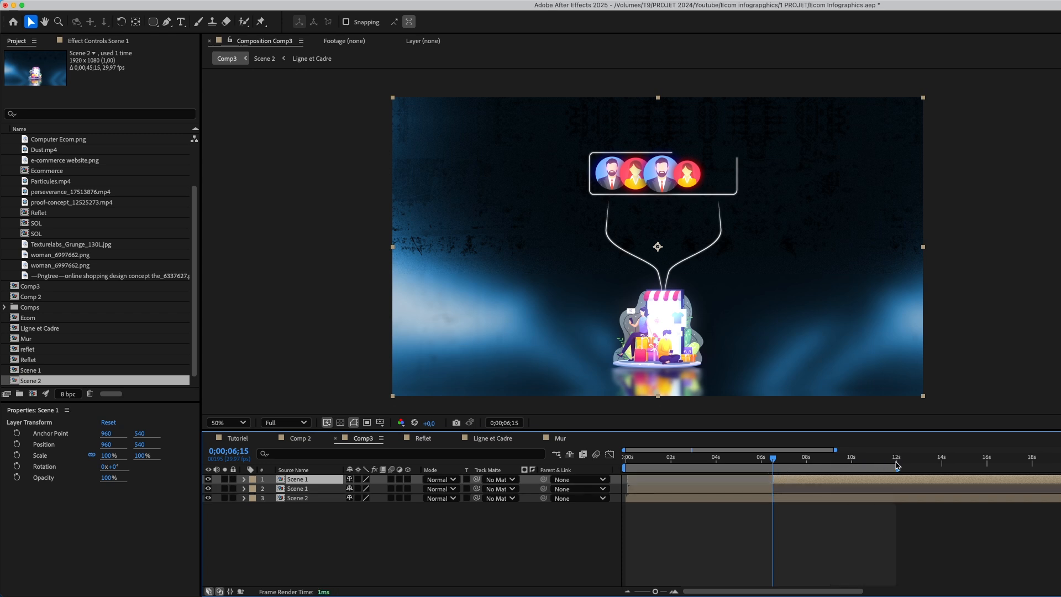
{"action": "left_click_drag", "start_coordinate": [837, 451], "coordinate": [862, 451]}
{"action": "mouse_move", "coordinate": [756, 459]}
{"action": "left_mouse_down"}
{"action": "mouse_move", "coordinate": [802, 463]}
{"action": "mouse_move", "coordinate": [773, 460]}
{"action": "left_mouse_up"}
{"action": "key", "text": "Delete"}
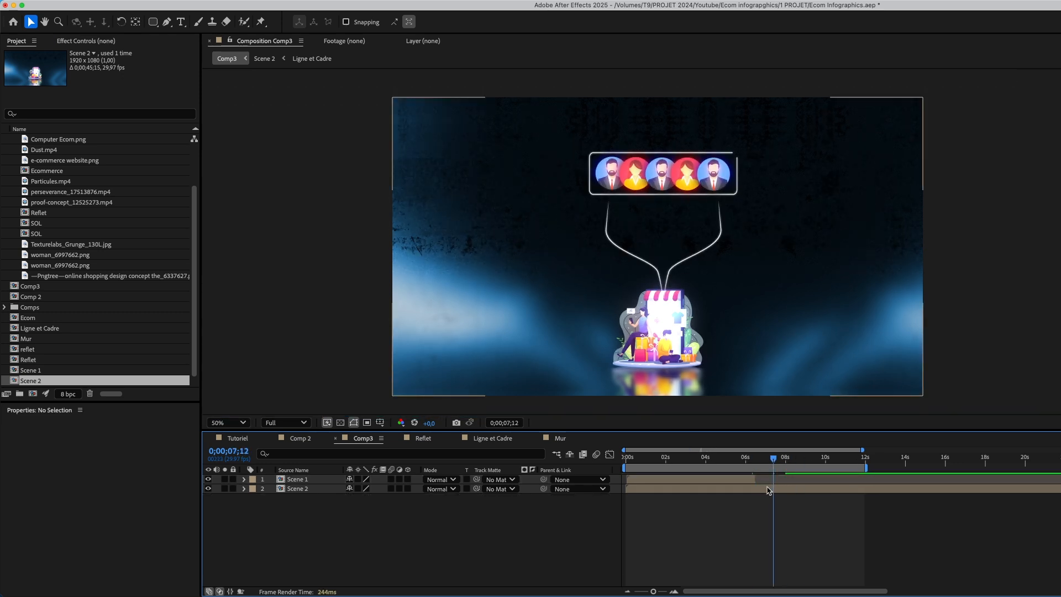
Open the Scene 2 composition and delete its Null 9 layer.
{"action": "left_click", "coordinate": [770, 489]}
{"action": "double_click", "coordinate": [295, 490]}
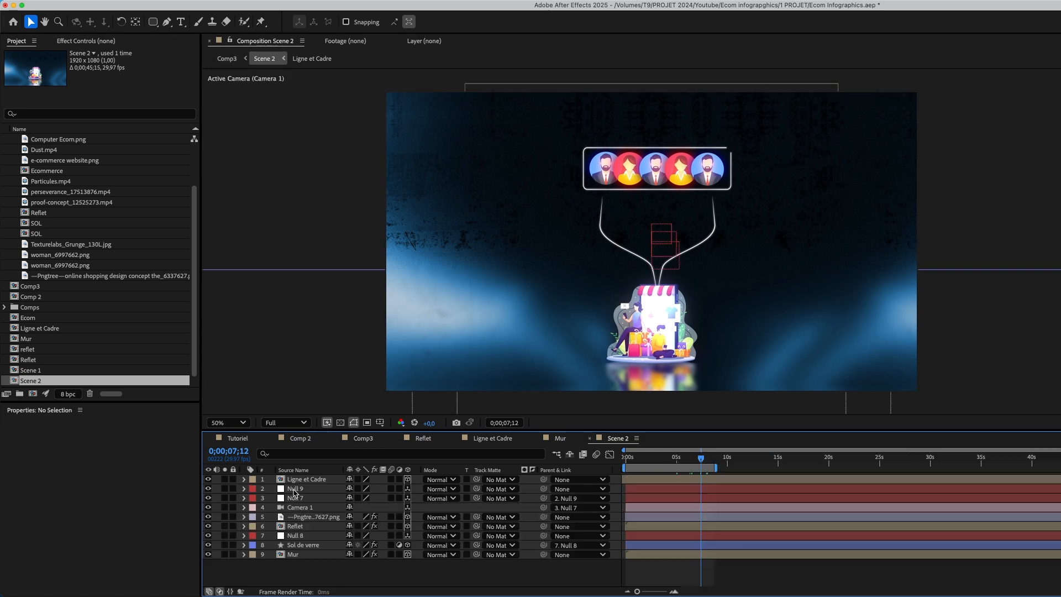
{"action": "left_click", "coordinate": [666, 492]}
{"action": "key", "text": "Delete"}
Extend Scene 2's work area to about 20 s and keyframe Null 7's Position at 960, 30, 1248 at 0;00;07;12.
{"action": "left_click", "coordinate": [708, 481]}
{"action": "left_click", "coordinate": [709, 488]}
{"action": "left_click", "coordinate": [704, 499]}
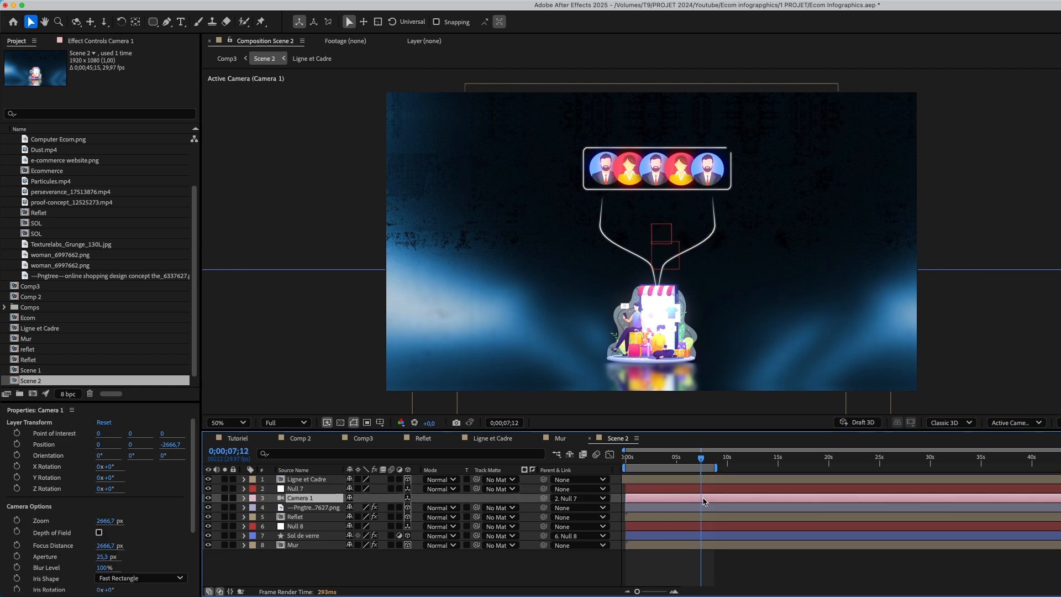
{"action": "key", "text": "p"}
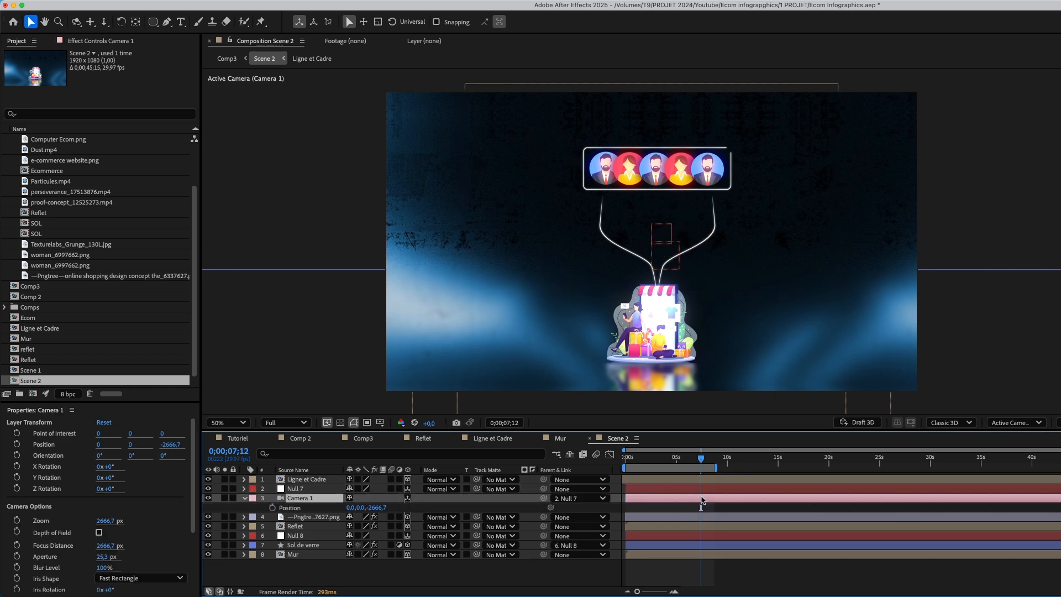
{"action": "left_click", "coordinate": [311, 489]}
{"action": "key", "text": "p"}
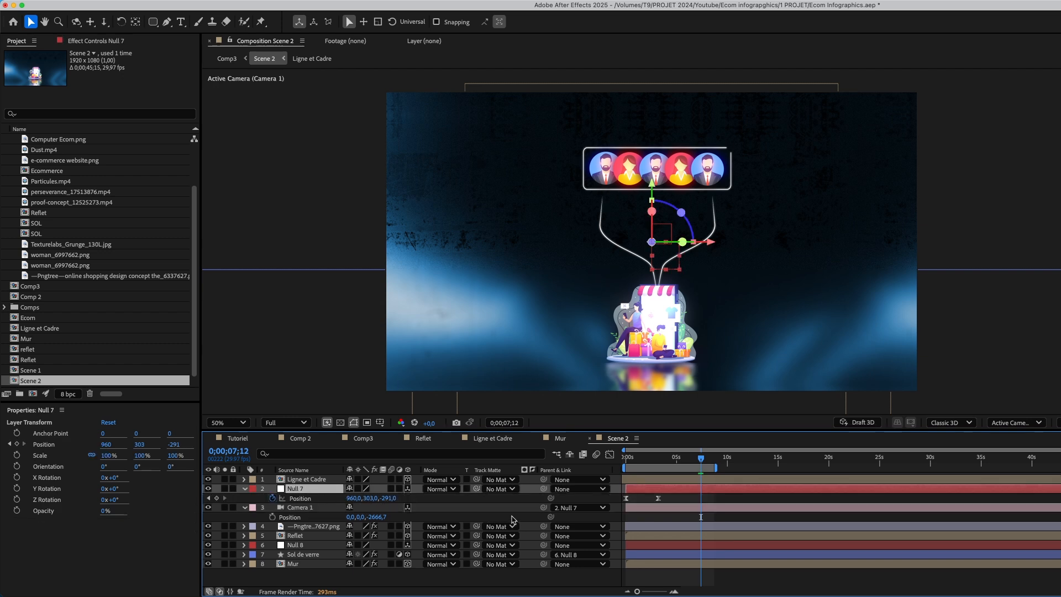
{"action": "left_click_drag", "start_coordinate": [714, 467], "coordinate": [836, 467]}
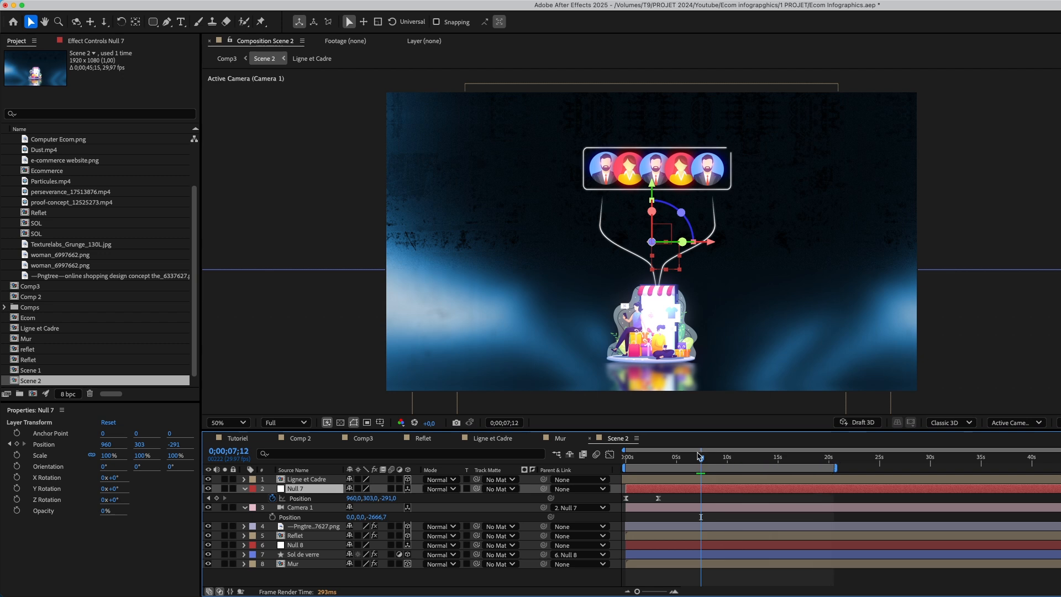
{"action": "left_click_drag", "start_coordinate": [382, 499], "coordinate": [480, 501]}
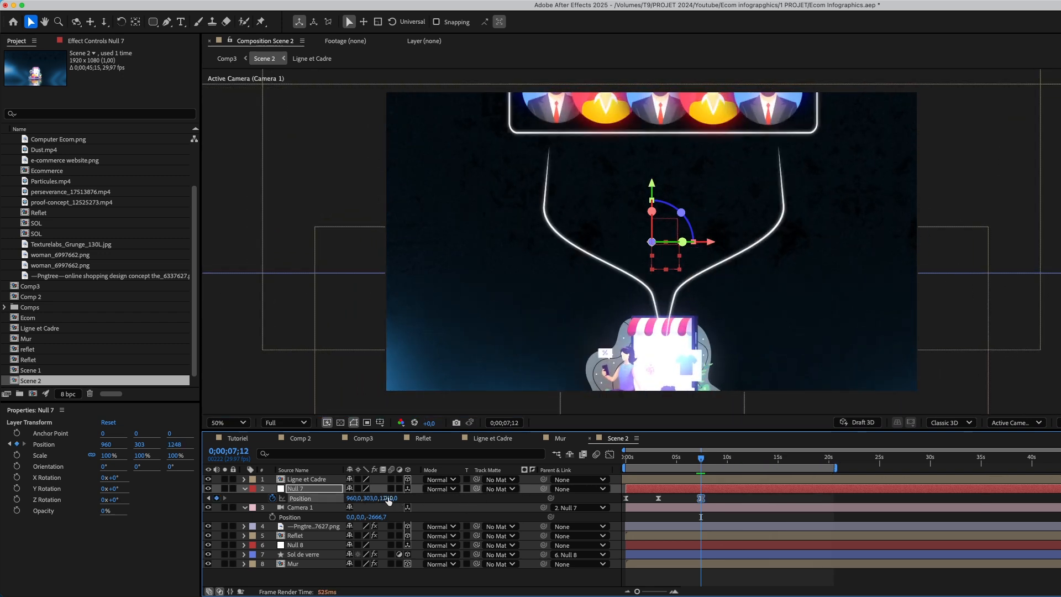
{"action": "mouse_move", "coordinate": [356, 498]}
{"action": "left_mouse_down"}
{"action": "mouse_move", "coordinate": [457, 502]}
{"action": "mouse_move", "coordinate": [340, 501]}
{"action": "left_mouse_up"}
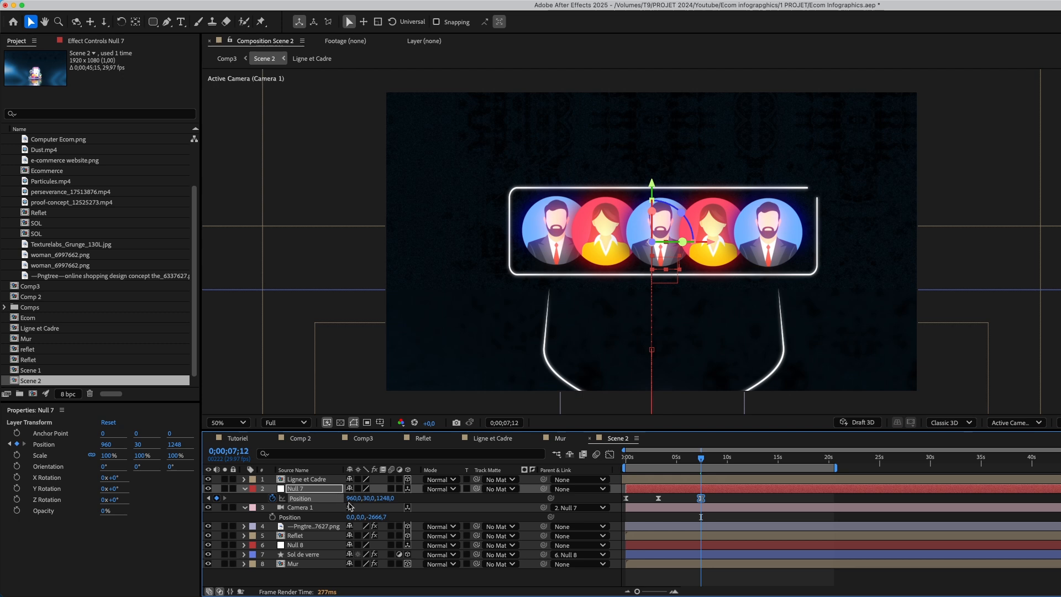
Set the Ligne et Cadre layer's Y Rotation to -23° and Null 7's X position to 915.
{"action": "left_click", "coordinate": [312, 480]}
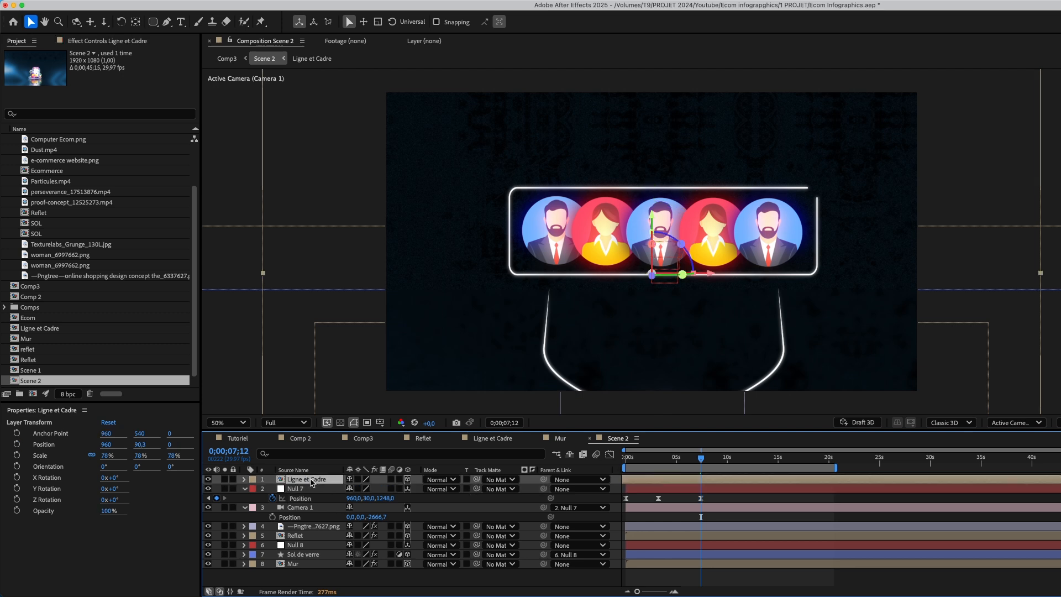
{"action": "key", "text": "r"}
{"action": "left_click_drag", "start_coordinate": [348, 502], "coordinate": [321, 528]}
{"action": "key", "text": "super+z"}
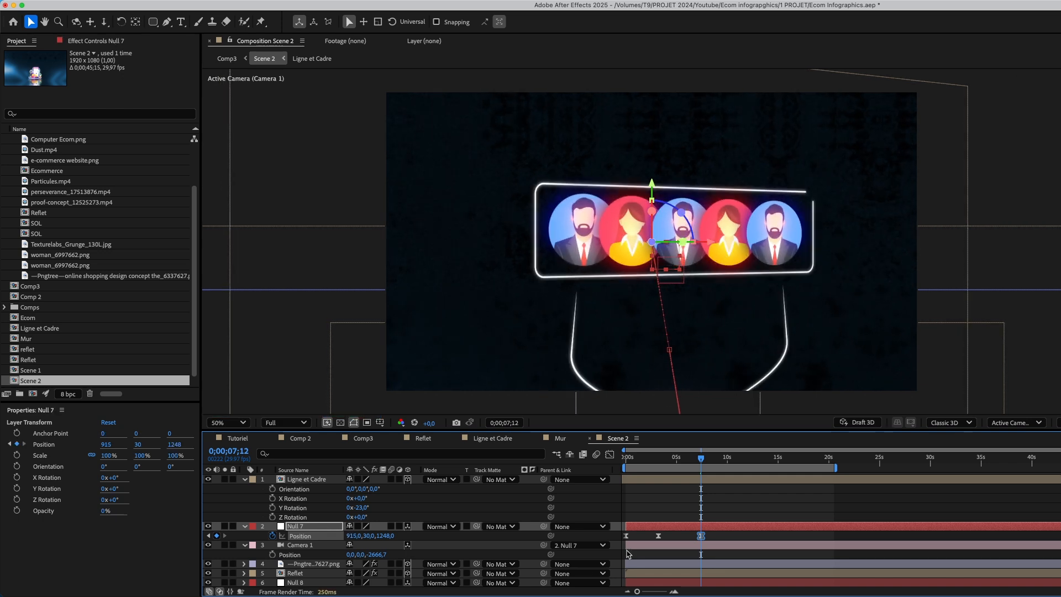
Delete Null 7's two earlier Position keyframes and set its position to 935, 17, 1257.
{"action": "left_click_drag", "start_coordinate": [669, 534], "coordinate": [609, 554]}
{"action": "key", "text": "Delete"}
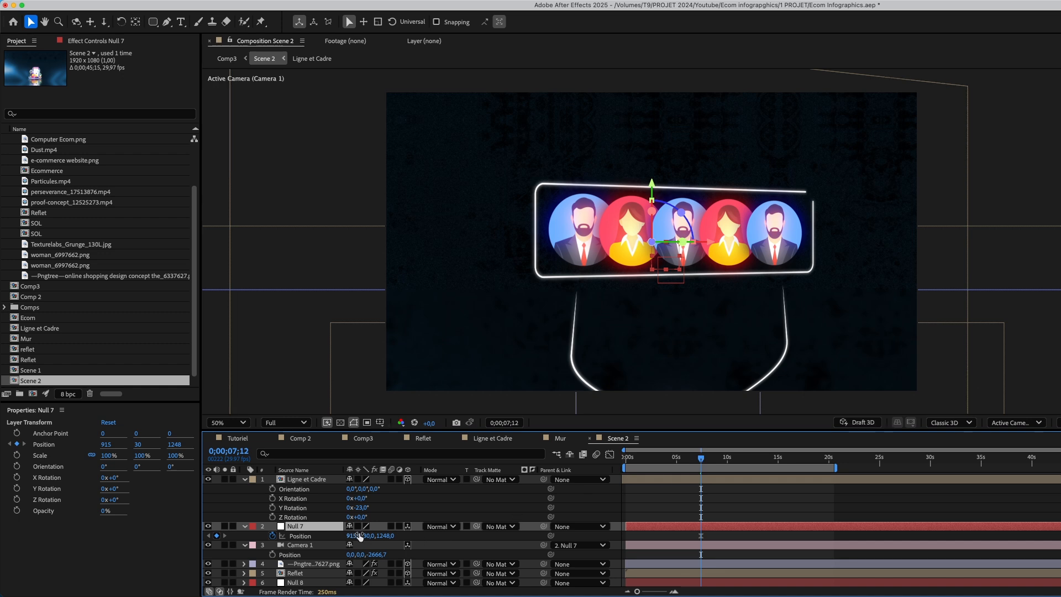
{"action": "mouse_move", "coordinate": [363, 537]}
{"action": "left_mouse_down"}
{"action": "mouse_move", "coordinate": [452, 534]}
{"action": "mouse_move", "coordinate": [347, 536]}
{"action": "mouse_move", "coordinate": [378, 540]}
{"action": "left_mouse_up"}
{"action": "left_click", "coordinate": [750, 536]}
{"action": "scroll", "coordinate": [610, 251], "scroll_direction": "down", "scroll_amount": 2}
{"action": "scroll", "coordinate": [610, 251], "scroll_direction": "up", "scroll_amount": 2}
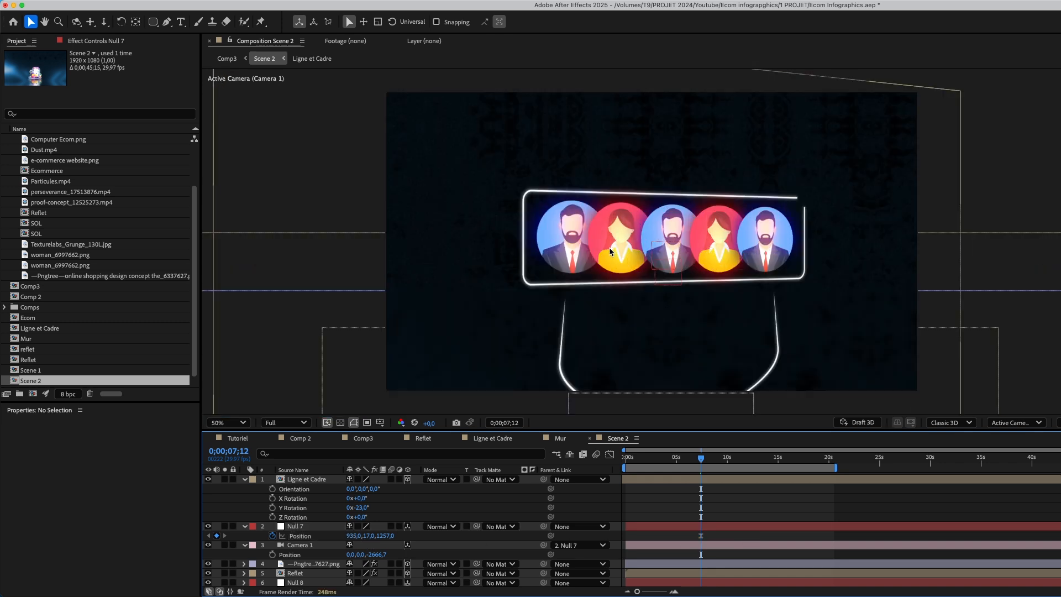
{"action": "scroll", "coordinate": [294, 559], "scroll_direction": "down", "scroll_amount": 2}
{"action": "scroll", "coordinate": [297, 561], "scroll_direction": "up", "scroll_amount": 2}
{"action": "scroll", "coordinate": [300, 562], "scroll_direction": "down", "scroll_amount": 3}
{"action": "scroll", "coordinate": [302, 565], "scroll_direction": "up", "scroll_amount": 3}
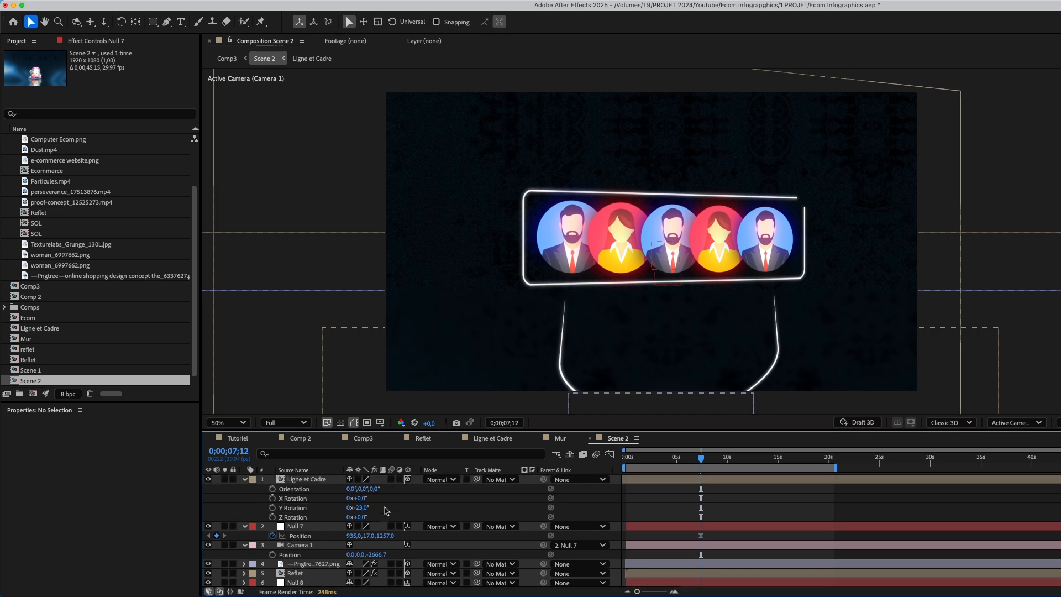
Raise the Mur background layer by setting its Y position to -247.
{"action": "left_click", "coordinate": [301, 583]}
{"action": "scroll", "coordinate": [301, 575], "scroll_direction": "down", "scroll_amount": 2}
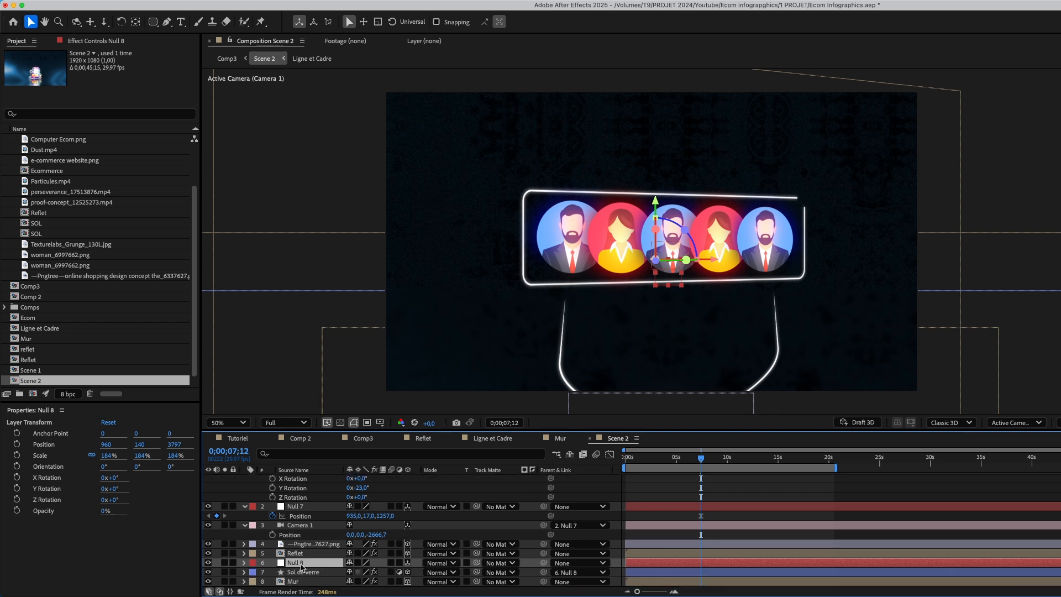
{"action": "left_click", "coordinate": [295, 583]}
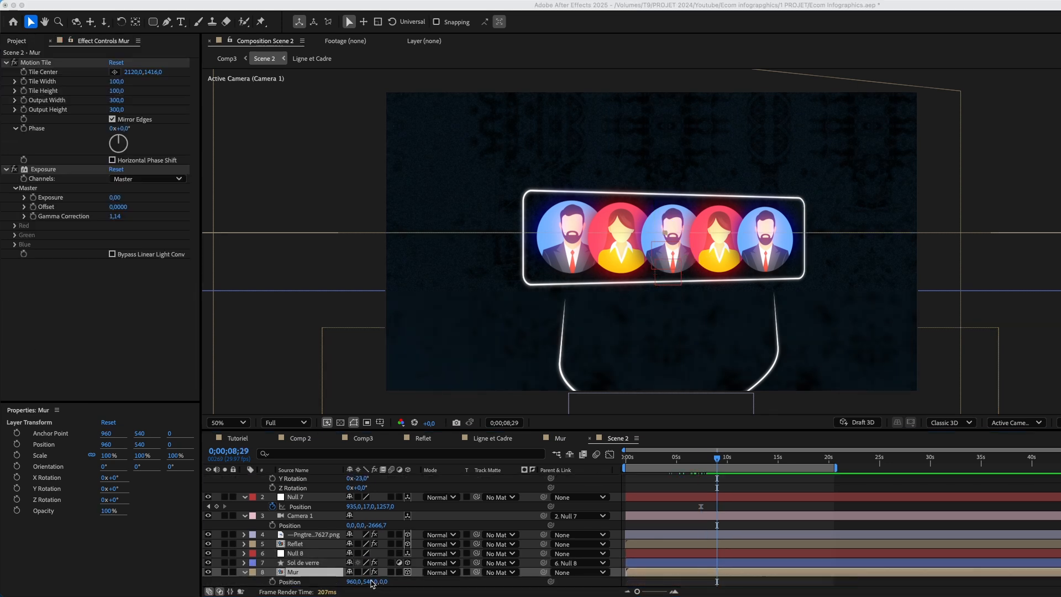
{"action": "left_click_drag", "start_coordinate": [370, 582], "coordinate": [1, 516]}
{"action": "left_click", "coordinate": [50, 169]}
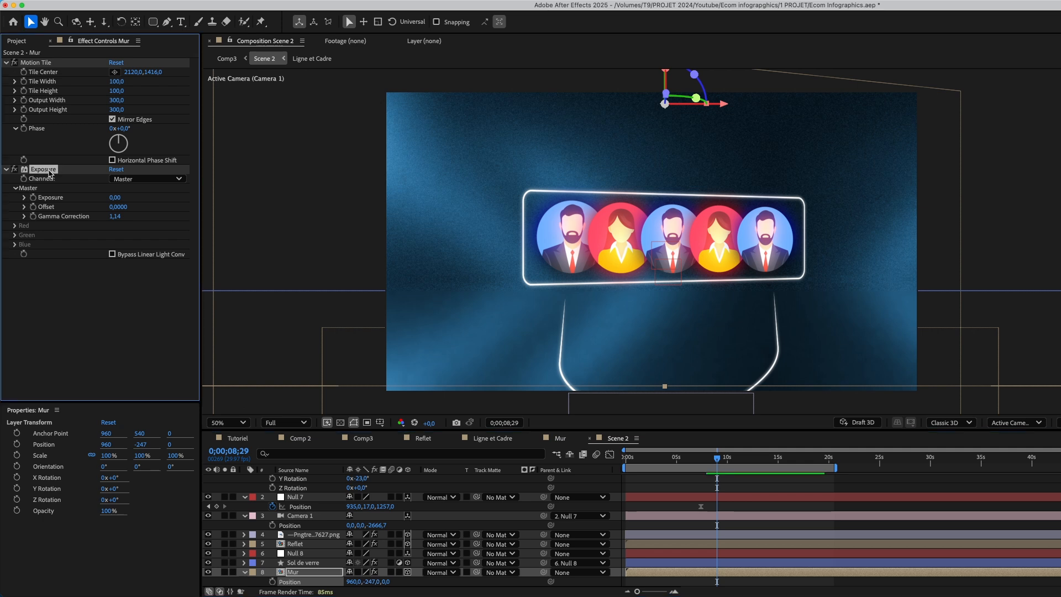
{"action": "key", "text": "Delete"}
{"action": "key", "text": "super+z"}
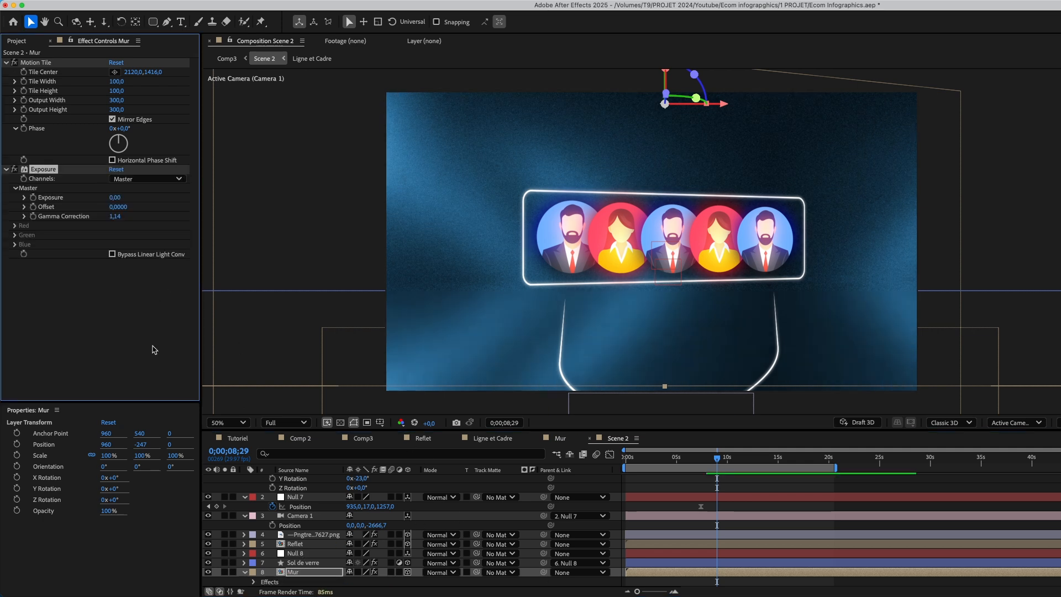
Darken the Mur layer by lowering its Exposure Gamma Correction to about 0,66.
{"action": "left_click_drag", "start_coordinate": [115, 216], "coordinate": [99, 280]}
{"action": "left_click", "coordinate": [98, 270]}
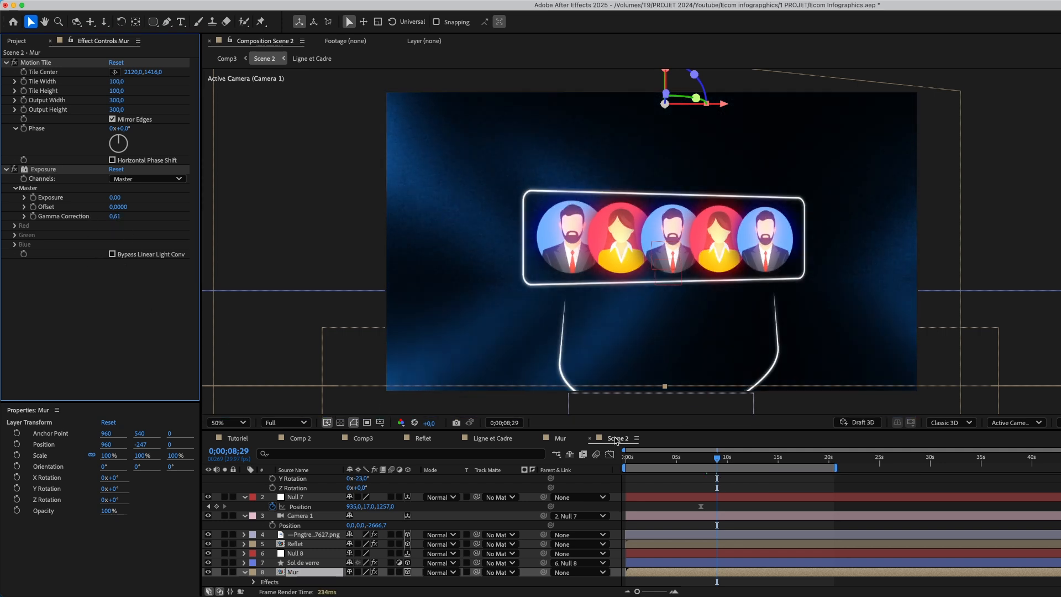
{"action": "left_click_drag", "start_coordinate": [119, 215], "coordinate": [121, 216]}
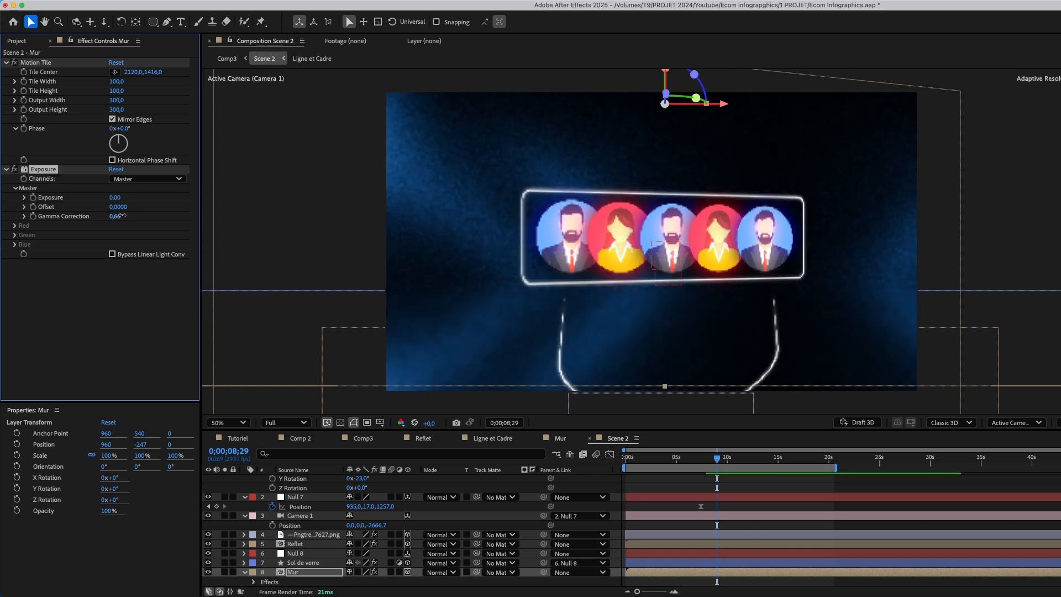
Move Null 7's Position keyframe to 0;00;05;25 and add a Camera 1 Position keyframe at the same time.
{"action": "left_click", "coordinate": [745, 506]}
{"action": "left_click_drag", "start_coordinate": [702, 508], "coordinate": [695, 510]}
{"action": "left_click_drag", "start_coordinate": [715, 464], "coordinate": [821, 464]}
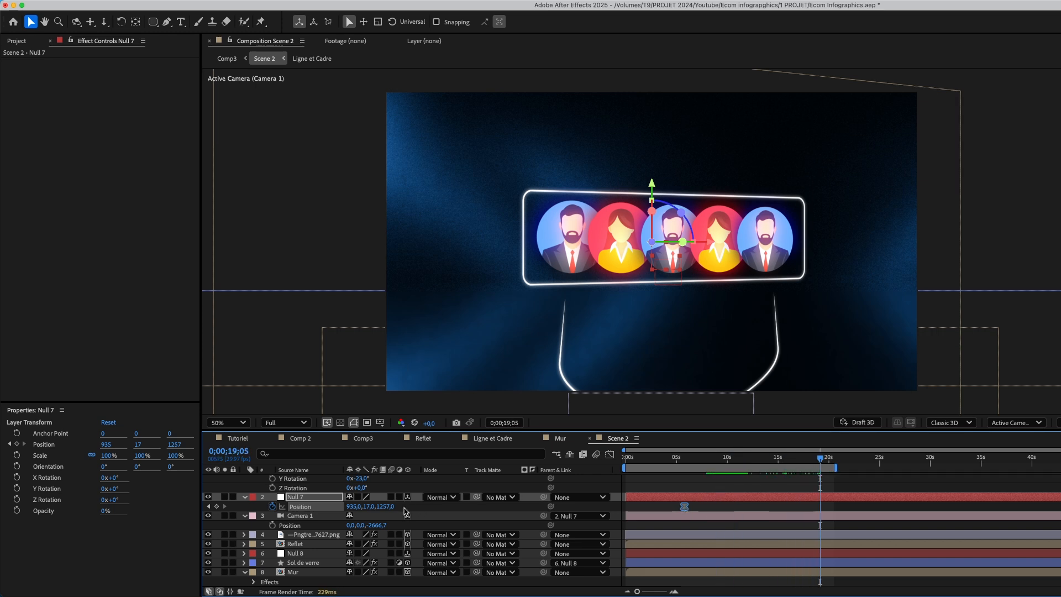
{"action": "left_click", "coordinate": [273, 526]}
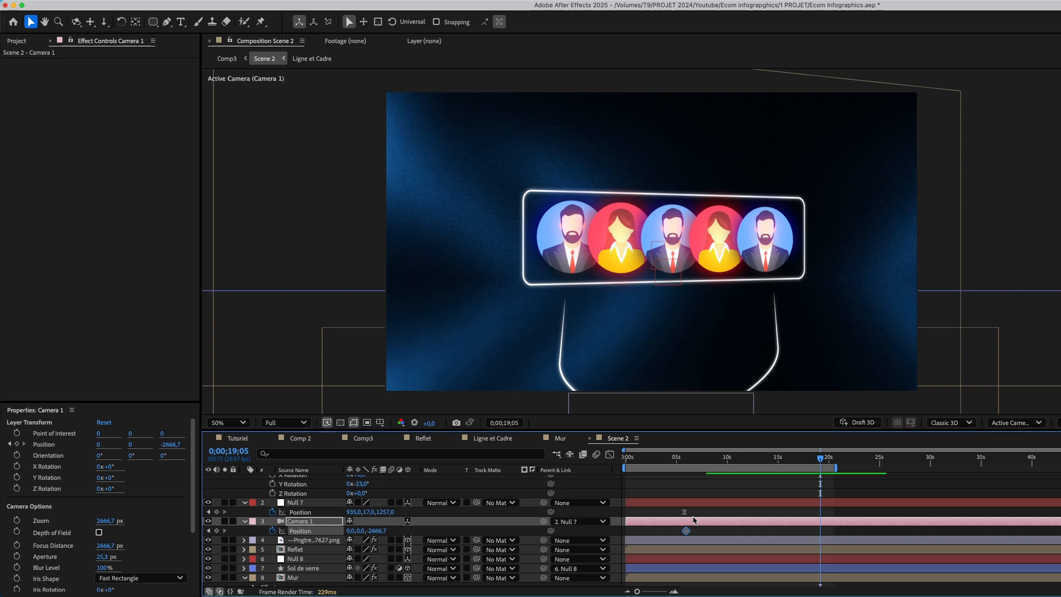
{"action": "left_click_drag", "start_coordinate": [682, 457], "coordinate": [685, 455]}
Keyframe Camera 1's X position at 103 at 0;00;19;08 and shift its first Position keyframe to about 11 s.
{"action": "left_click_drag", "start_coordinate": [351, 531], "coordinate": [307, 532]}
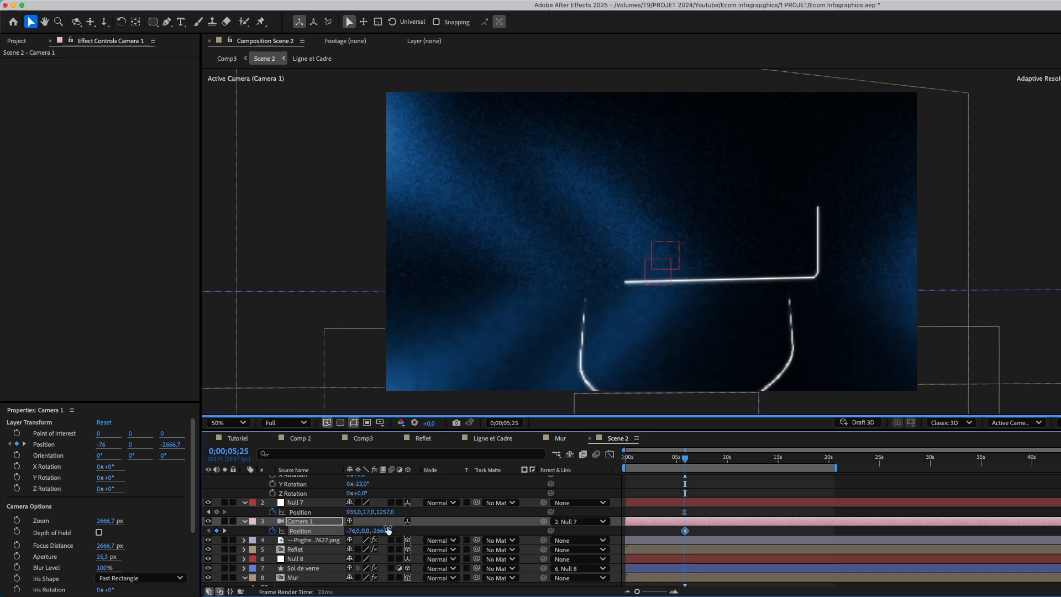
{"action": "left_click", "coordinate": [822, 460]}
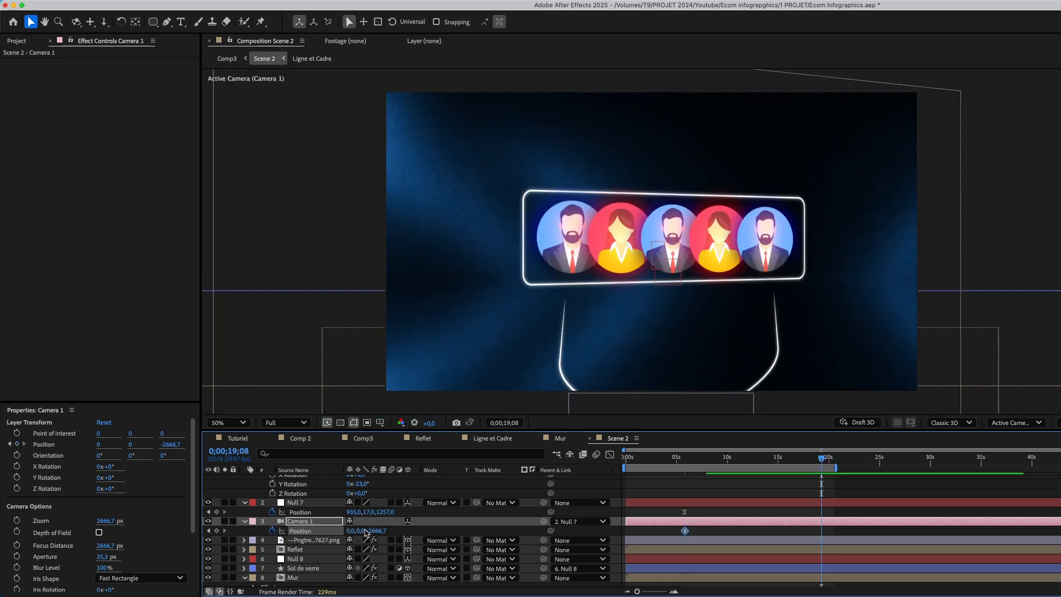
{"action": "left_click_drag", "start_coordinate": [365, 532], "coordinate": [407, 532]}
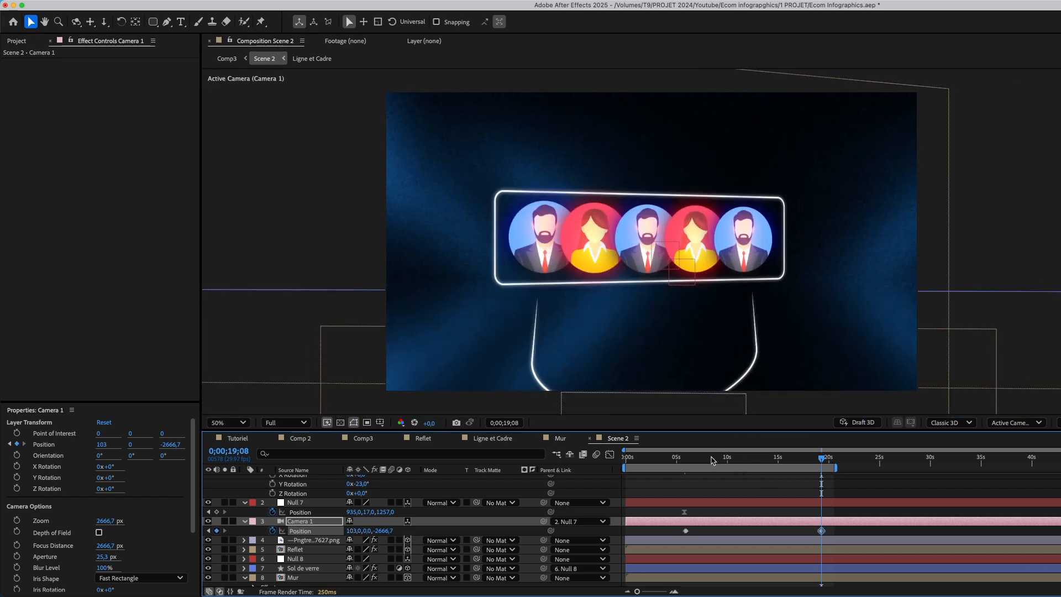
{"action": "left_click", "coordinate": [687, 458]}
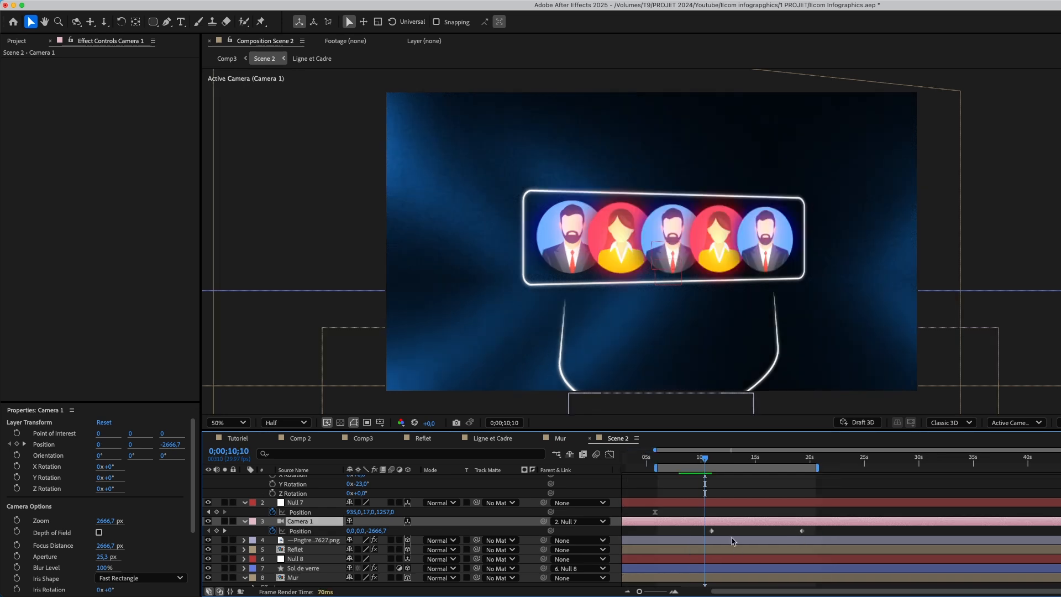
{"action": "left_click_drag", "start_coordinate": [713, 531], "coordinate": [715, 531]}
{"action": "left_click_drag", "start_coordinate": [706, 457], "coordinate": [795, 457]}
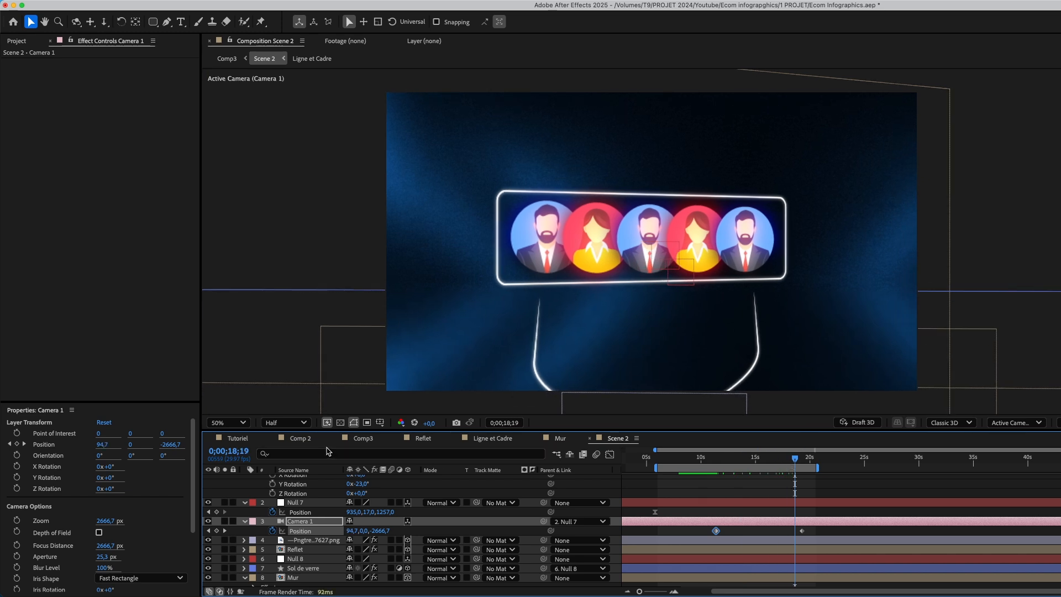
Scrub through Comp3 to check the cut from Scene 1 to Scene 2 and the camera movement.
{"action": "left_click", "coordinate": [363, 439]}
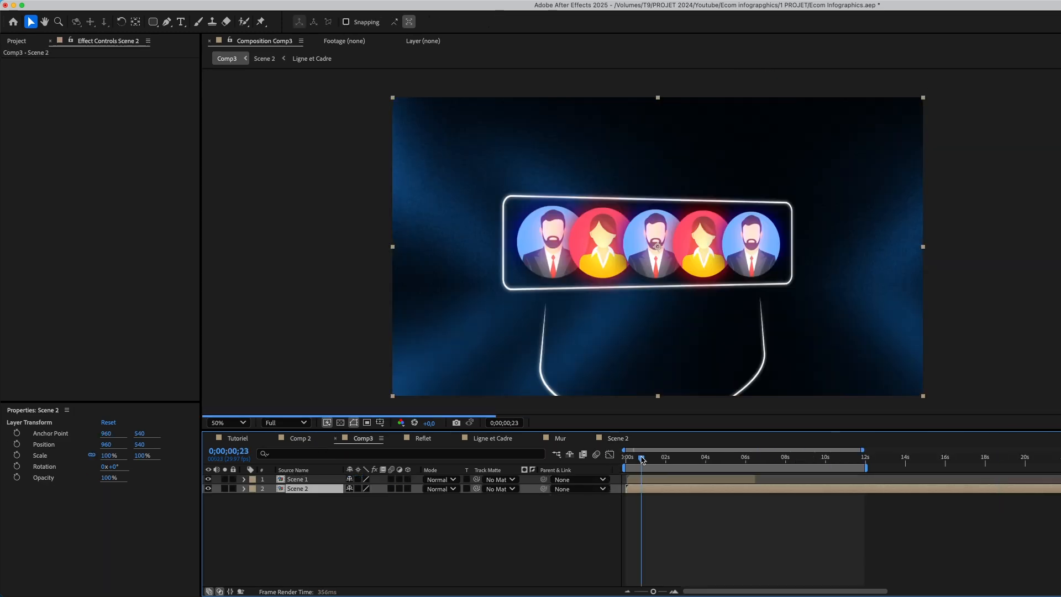
{"action": "left_click", "coordinate": [718, 459]}
{"action": "left_click_drag", "start_coordinate": [721, 474], "coordinate": [783, 492]}
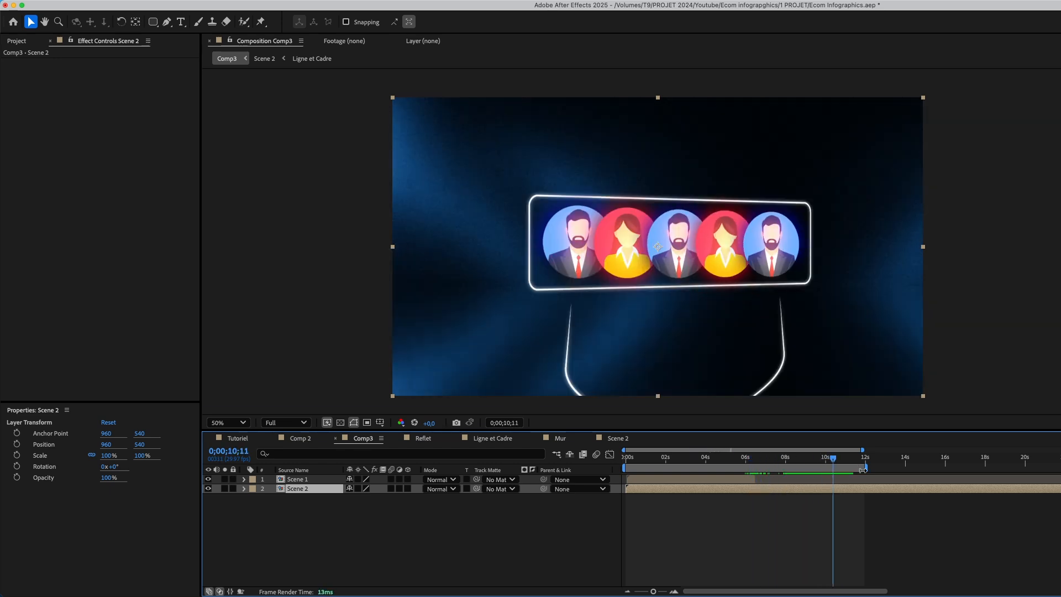
{"action": "left_click", "coordinate": [872, 459]}
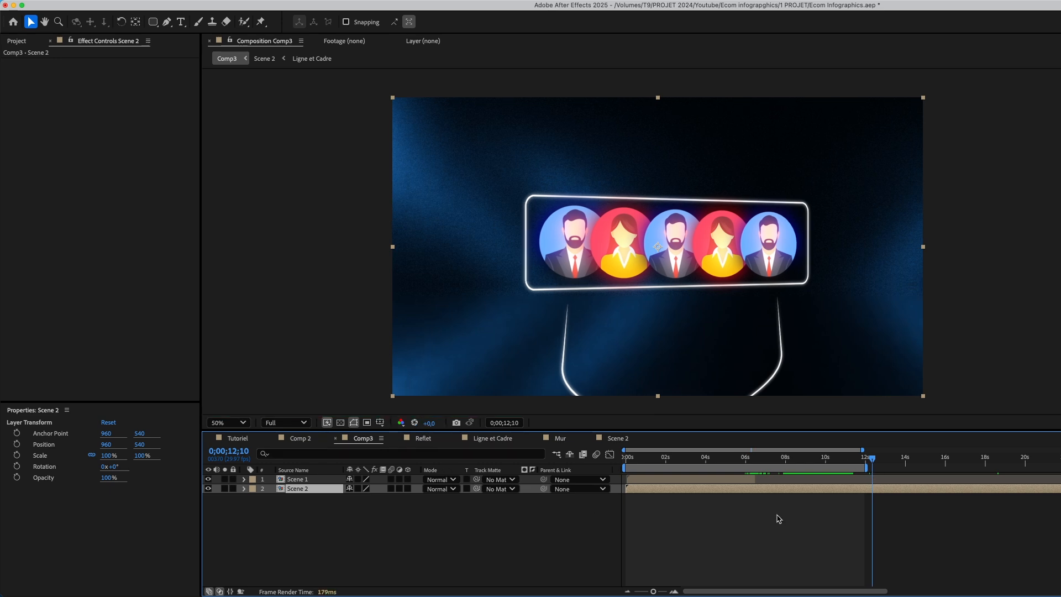
{"action": "left_click", "coordinate": [629, 460]}
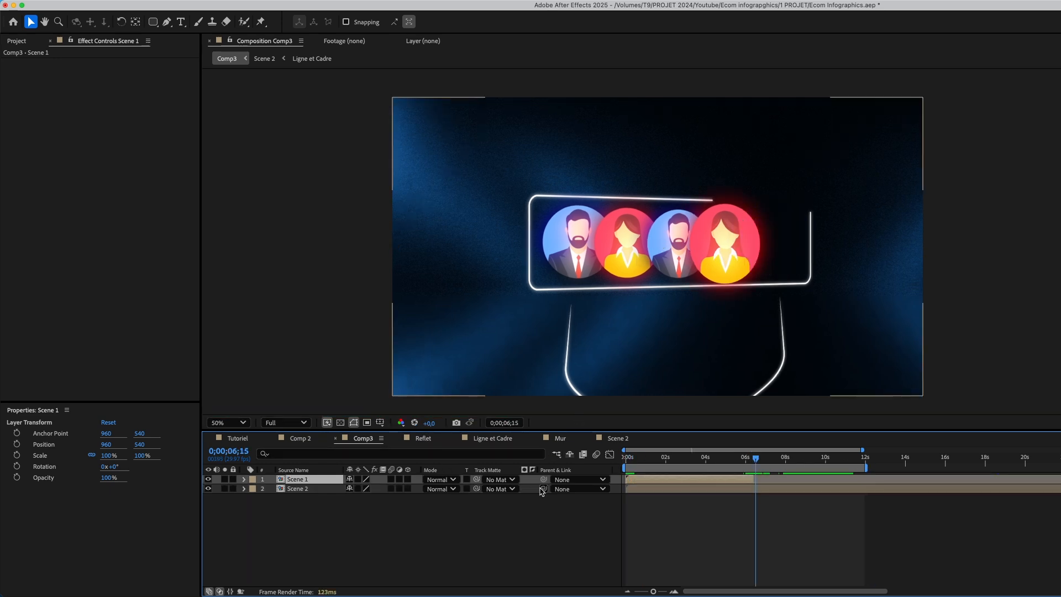
{"action": "left_click_drag", "start_coordinate": [741, 459], "coordinate": [722, 462]}
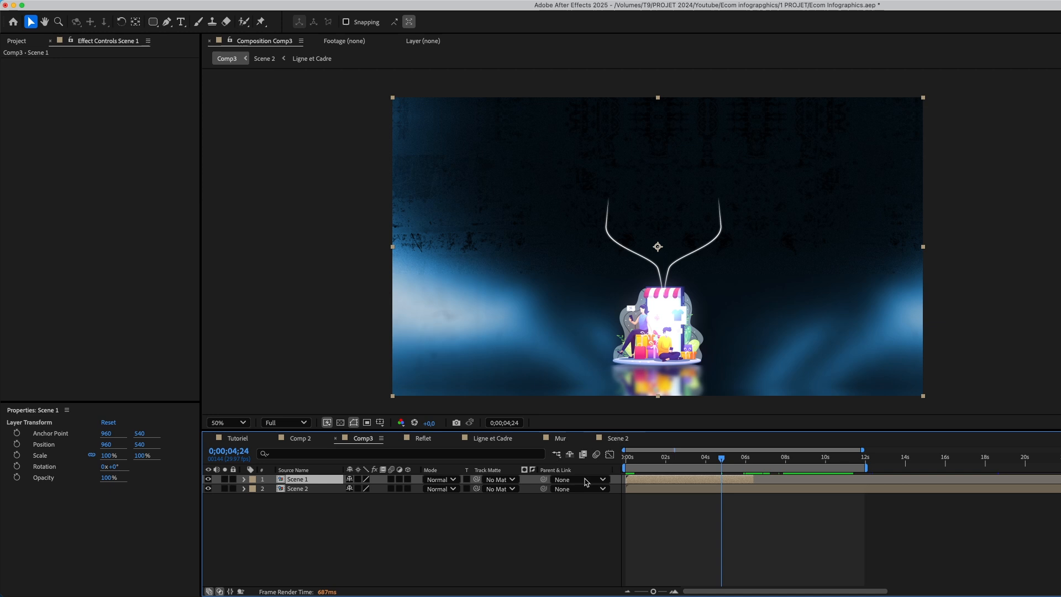
Close the Reflet, Ligne et Cadre and Mur timelines and reopen the Scene 2 composition.
{"action": "left_click", "coordinate": [515, 529]}
{"action": "left_click", "coordinate": [398, 439]}
{"action": "left_click", "coordinate": [398, 439]}
{"action": "left_click", "coordinate": [398, 439]}
{"action": "left_click", "coordinate": [425, 439]}
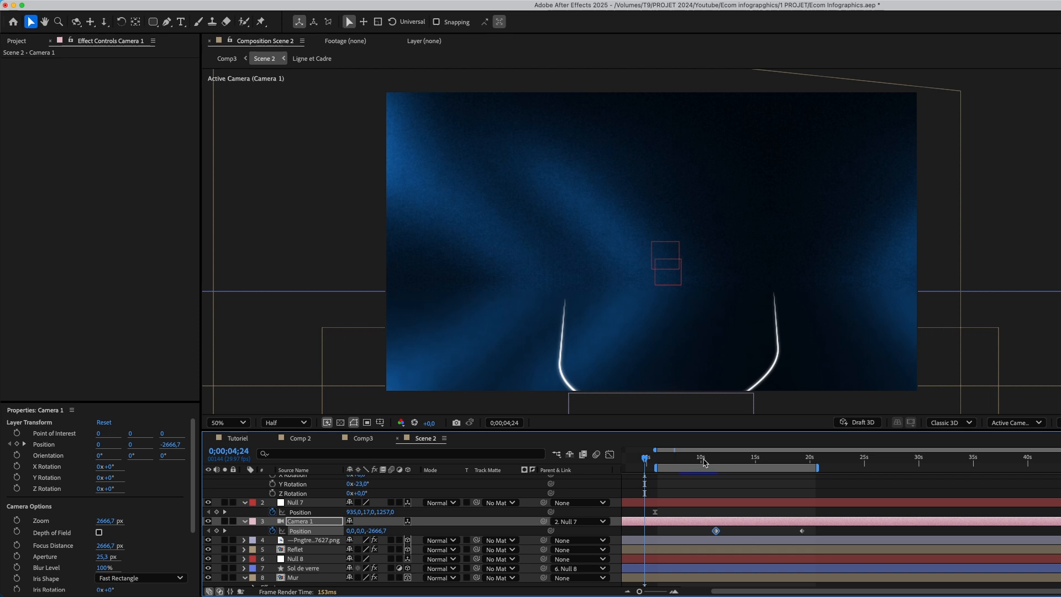
Scale the Mur layer to 42% and set its Y position to 386 at 0;00;06;27.
{"action": "left_click", "coordinate": [667, 462]}
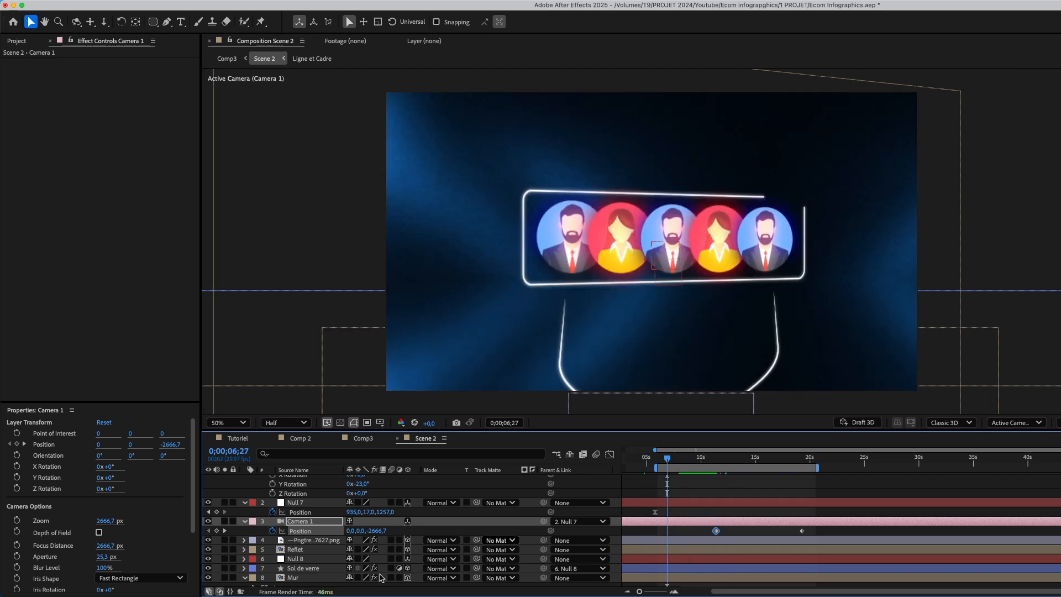
{"action": "left_click", "coordinate": [307, 574]}
{"action": "left_click_drag", "start_coordinate": [370, 582], "coordinate": [380, 585]}
{"action": "key", "text": "s"}
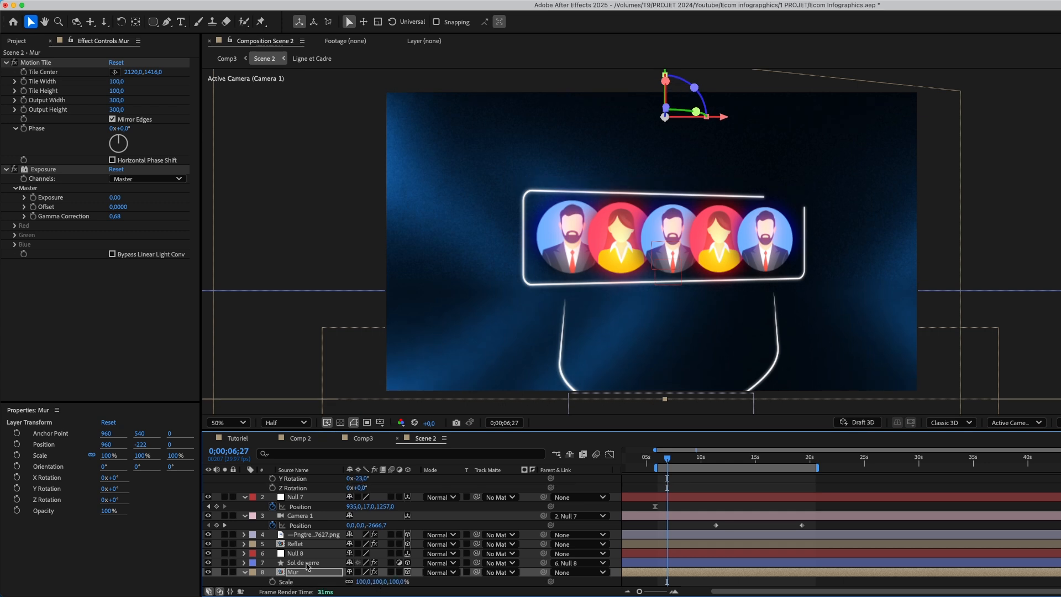
{"action": "left_click_drag", "start_coordinate": [372, 584], "coordinate": [342, 580]}
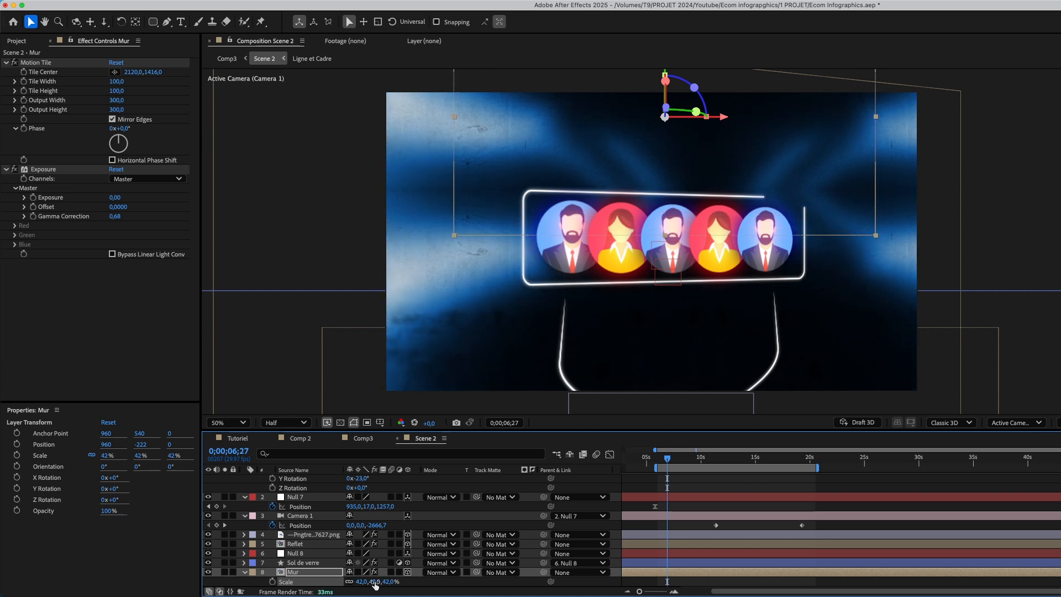
{"action": "key", "text": "p"}
{"action": "left_click_drag", "start_coordinate": [370, 581], "coordinate": [473, 581]}
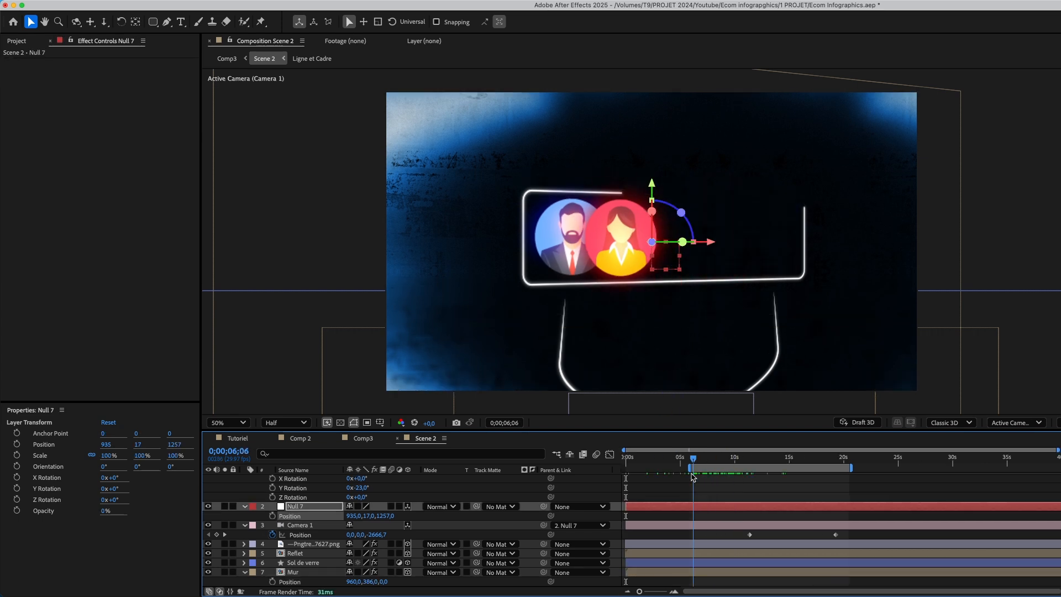
Move Camera 1's two Position keyframes to about 6.5 s and about 20 s.
{"action": "left_click_drag", "start_coordinate": [750, 534], "coordinate": [700, 535]}
{"action": "left_click_drag", "start_coordinate": [836, 535], "coordinate": [791, 539]}
{"action": "left_click_drag", "start_coordinate": [699, 459], "coordinate": [786, 474]}
{"action": "key", "text": "j"}
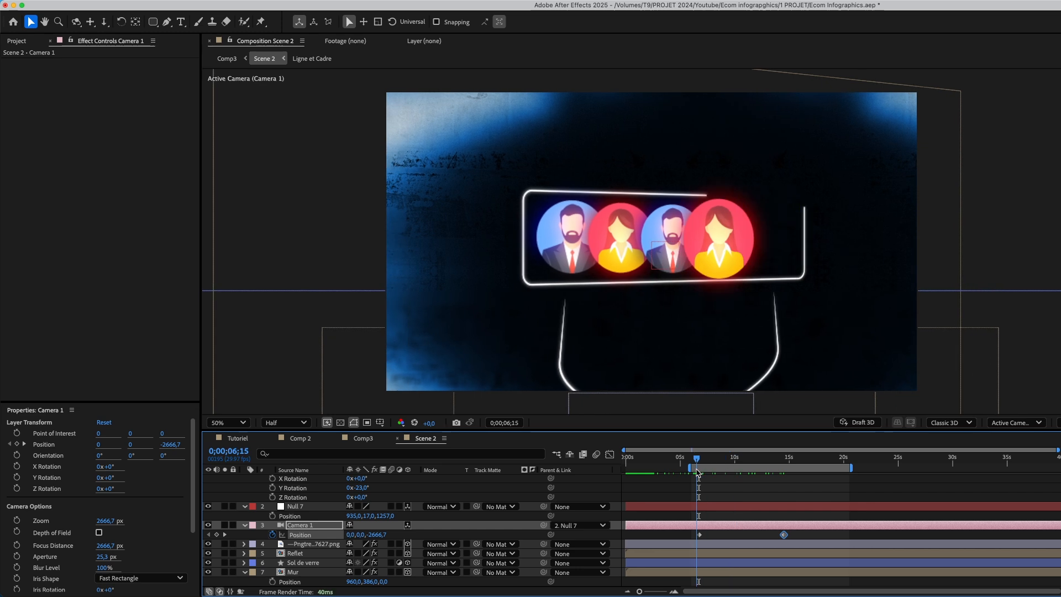
{"action": "left_click_drag", "start_coordinate": [794, 531], "coordinate": [696, 539]}
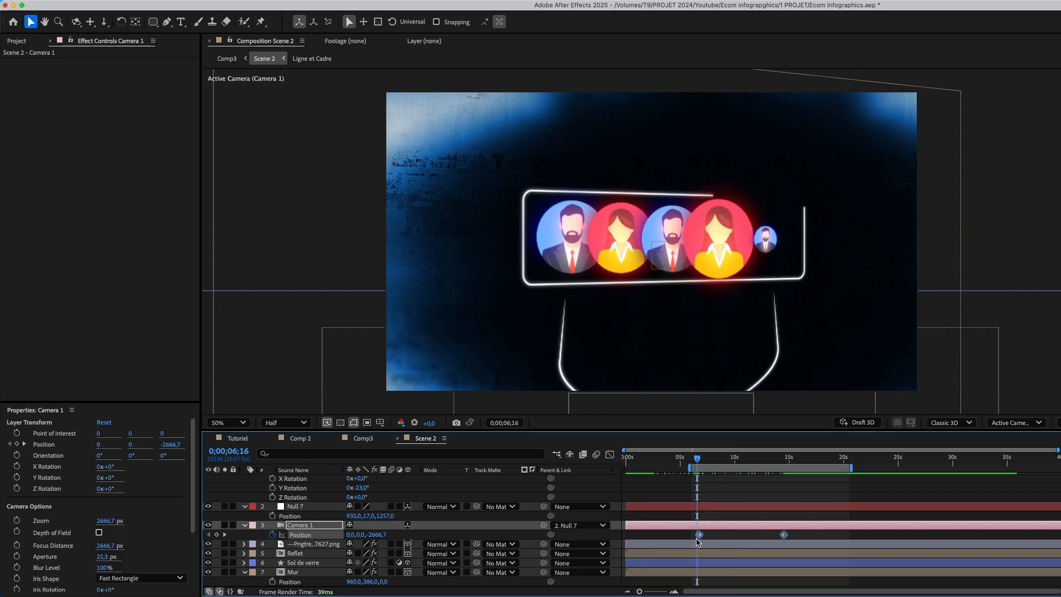
{"action": "left_click", "coordinate": [756, 532]}
{"action": "left_click_drag", "start_coordinate": [784, 535], "coordinate": [842, 537]}
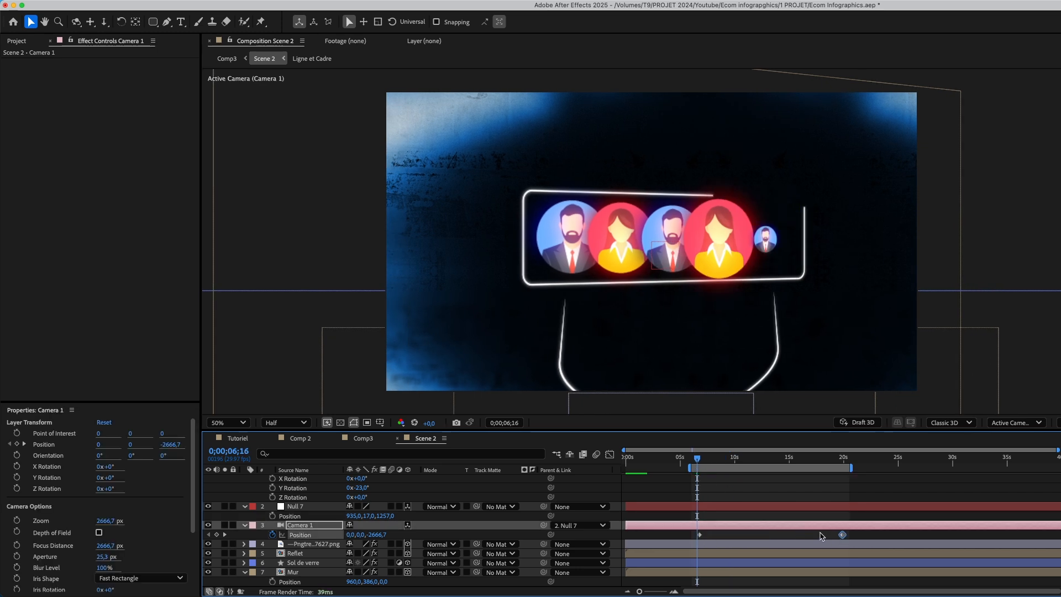
{"action": "left_click", "coordinate": [821, 535]}
Keyframe the Y rotation of Ligne et Cadre from -23° at 0;00;06;16 to a second angle at about 18 s, checking the motion in Comp3.
{"action": "scroll", "coordinate": [423, 500], "scroll_direction": "up", "scroll_amount": 2}
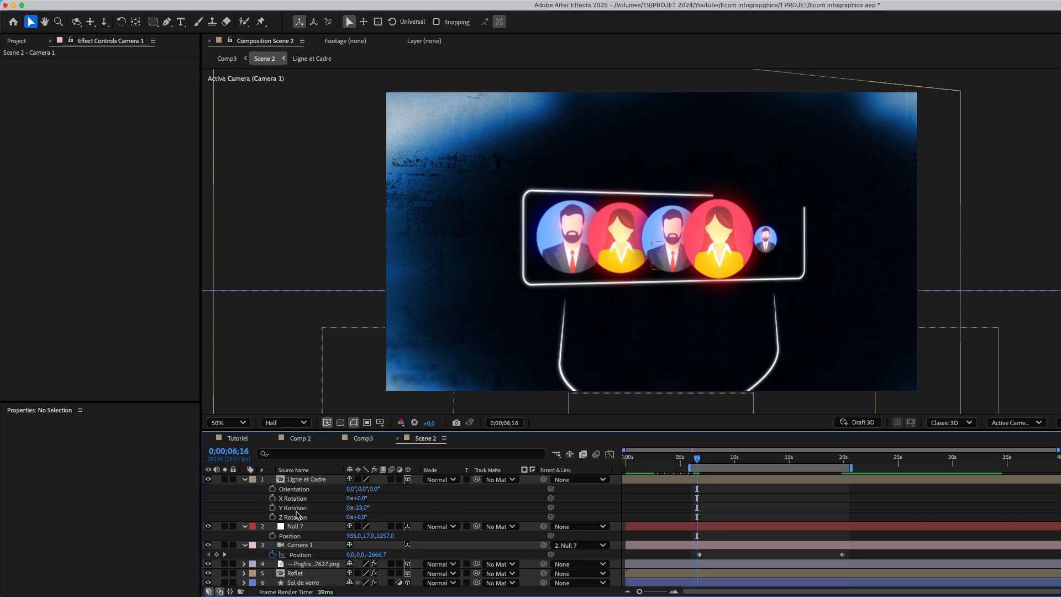
{"action": "left_click", "coordinate": [273, 507]}
{"action": "left_click_drag", "start_coordinate": [697, 457], "coordinate": [820, 458]}
{"action": "mouse_move", "coordinate": [370, 510]}
{"action": "left_mouse_down"}
{"action": "mouse_move", "coordinate": [386, 510]}
{"action": "mouse_move", "coordinate": [366, 510]}
{"action": "left_mouse_up"}
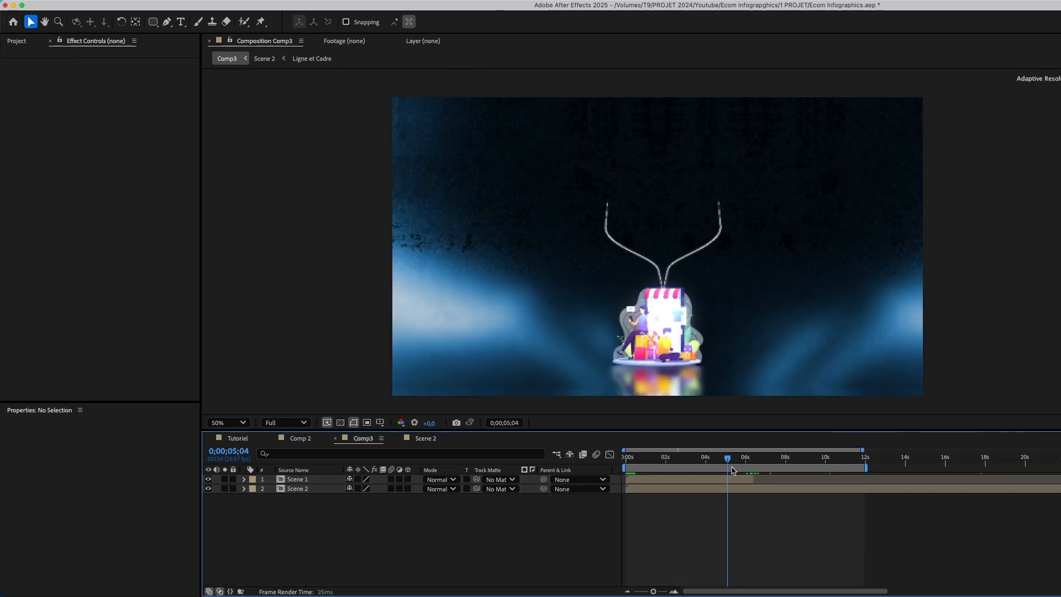
{"action": "left_click_drag", "start_coordinate": [732, 469], "coordinate": [765, 473]}
{"action": "left_click", "coordinate": [419, 439]}
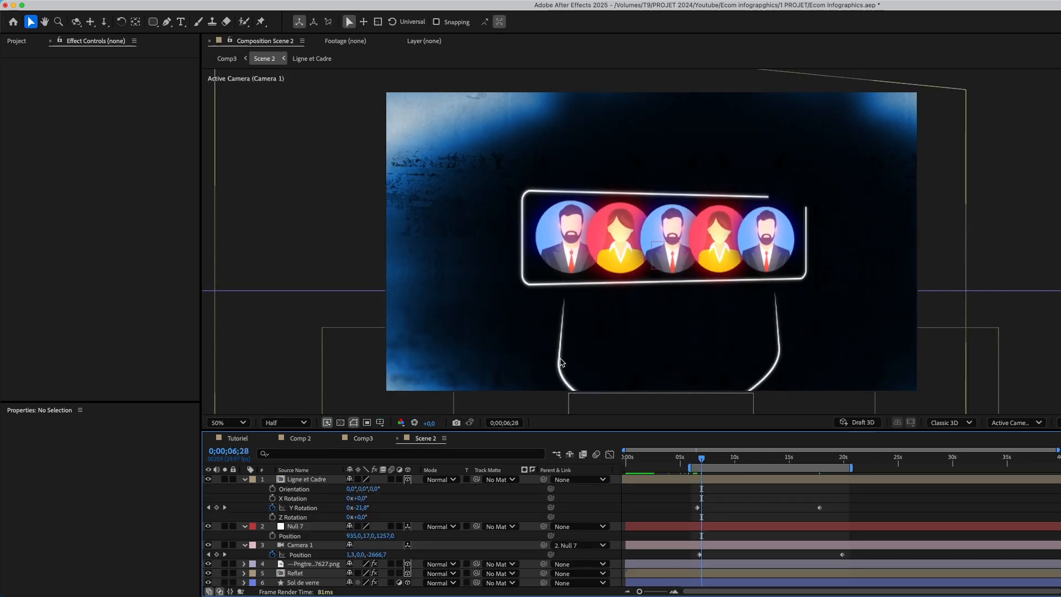
Add a text box reading "3000 connections par jour" above the avatar frame in Scene 2.
{"action": "left_click", "coordinate": [179, 23]}
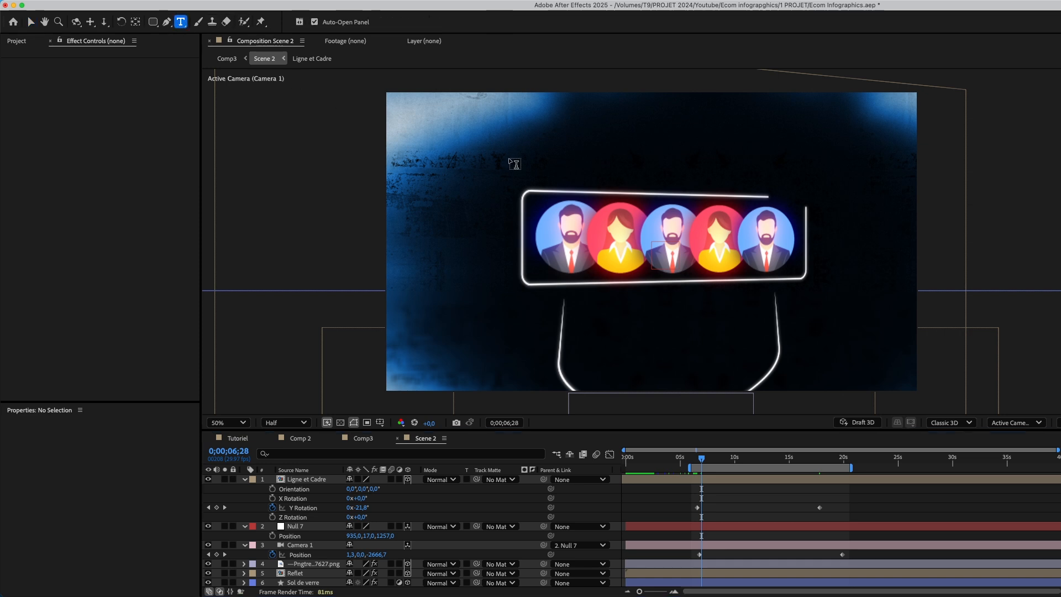
{"action": "left_click_drag", "start_coordinate": [533, 151], "coordinate": [803, 180]}
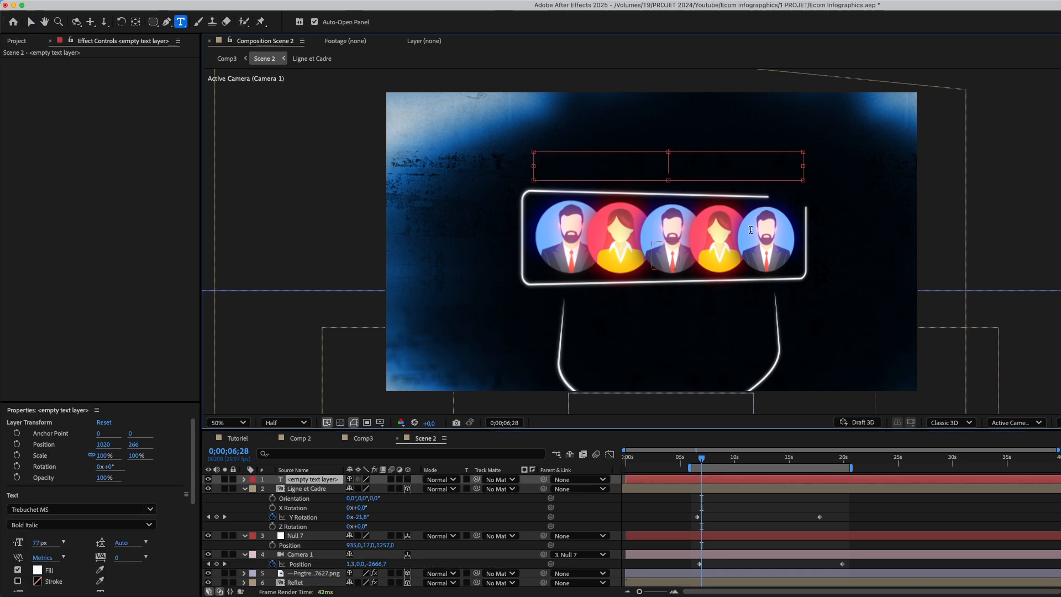
{"action": "type", "text": "3000 connections par jour"}
{"action": "key", "text": "Escape"}
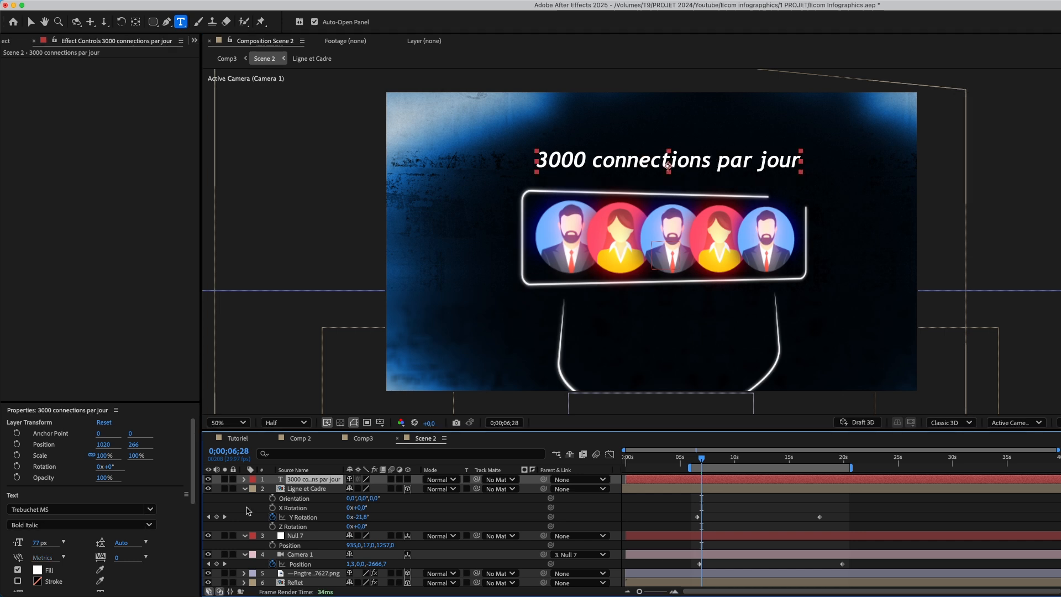
Apply the Glow effect to the "3000 connections par jour" text layer.
{"action": "key", "text": "ctrl+space"}
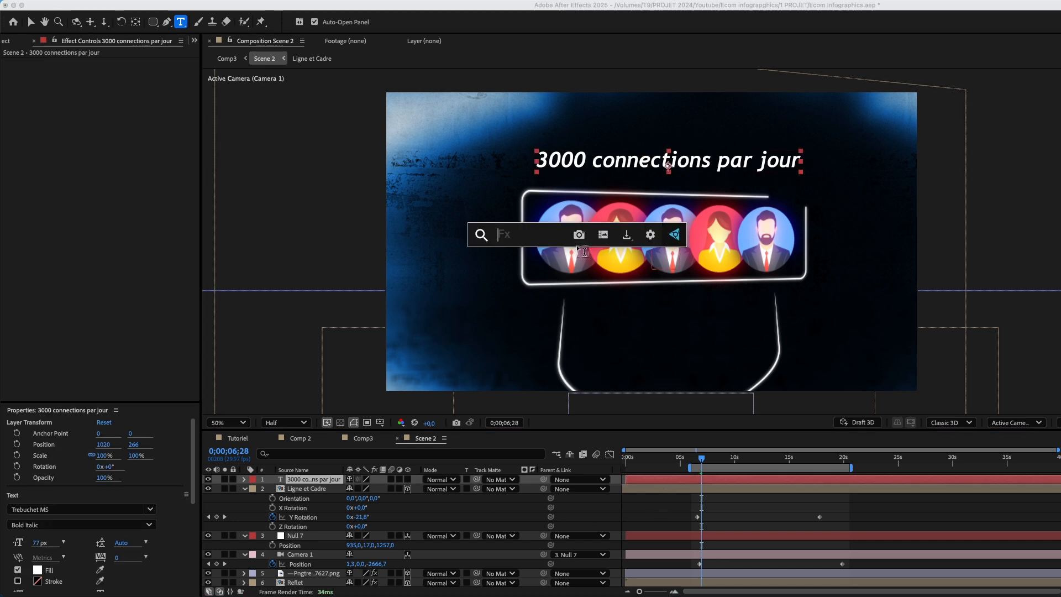
{"action": "type", "text": "glow"}
{"action": "left_click", "coordinate": [570, 268]}
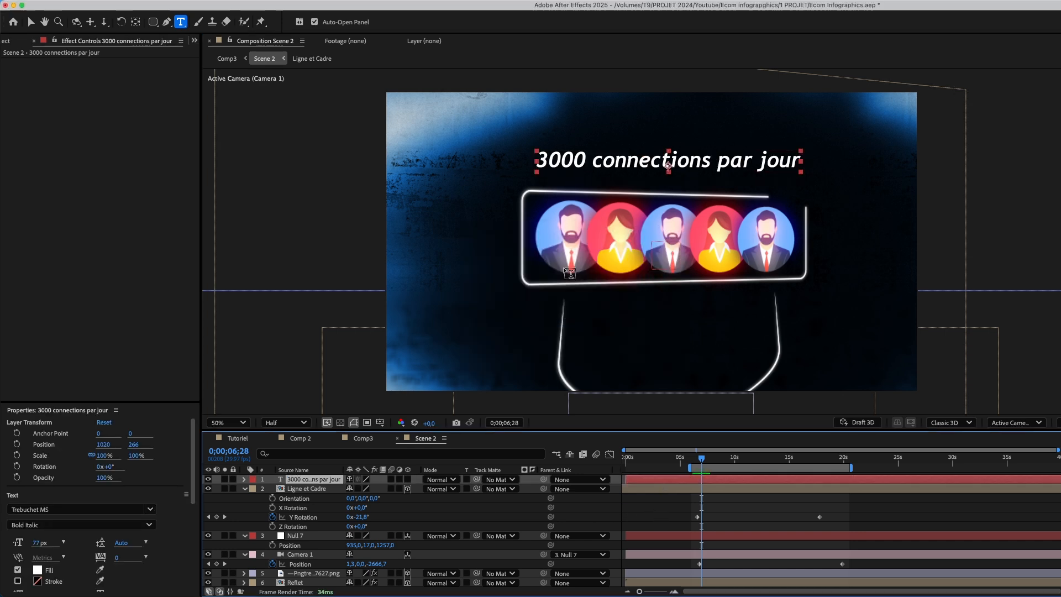
{"action": "left_click", "coordinate": [650, 516]}
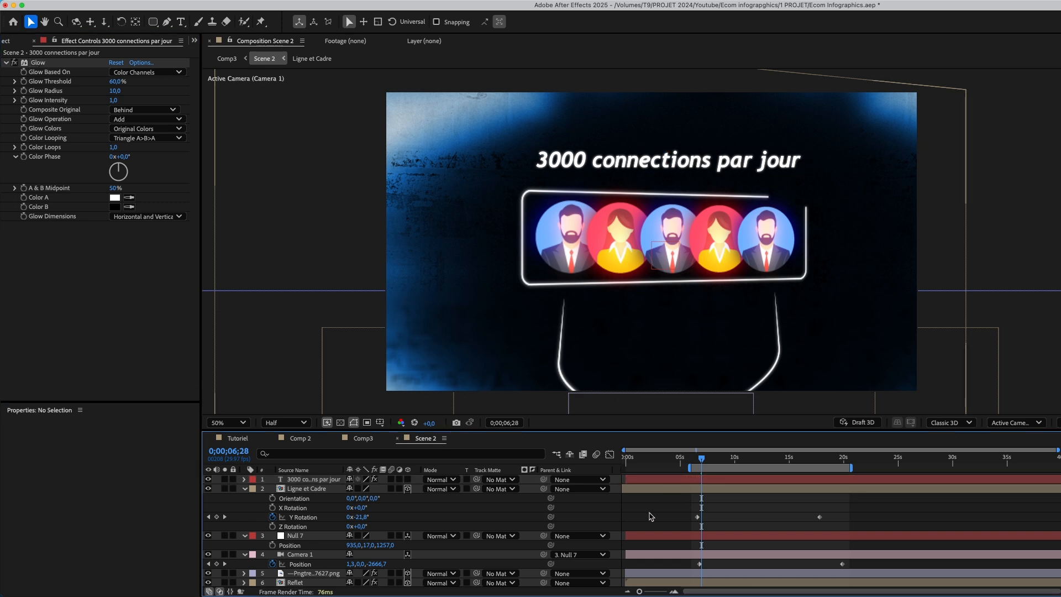
Start the text layer at about 6 s and apply Animation Composer's Scale Characters 1 and Scale Characters 2 In presets to it.
{"action": "left_click", "coordinate": [663, 480]}
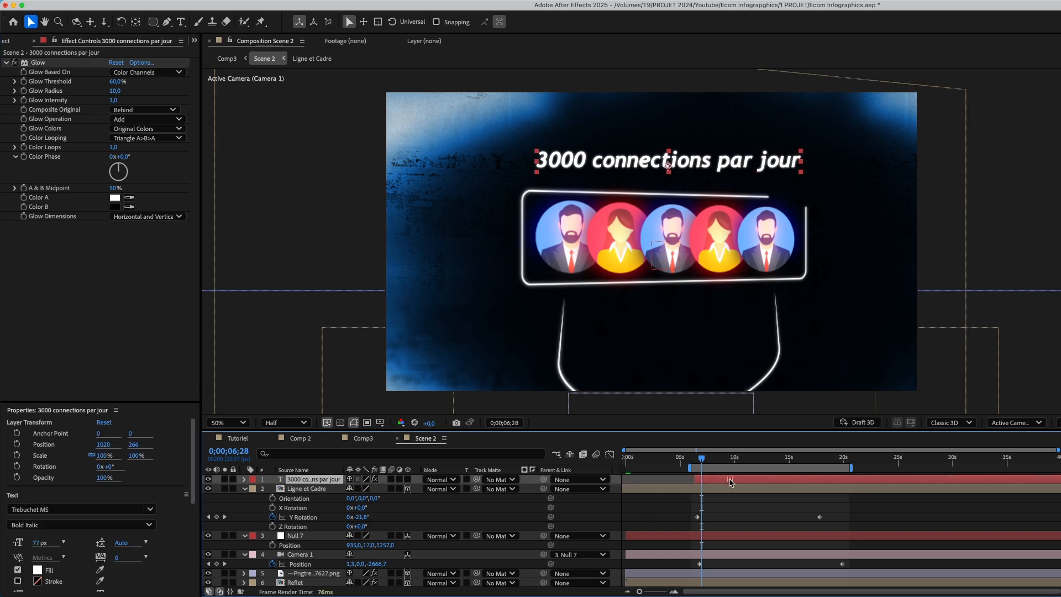
{"action": "left_click_drag", "start_coordinate": [684, 462], "coordinate": [700, 469]}
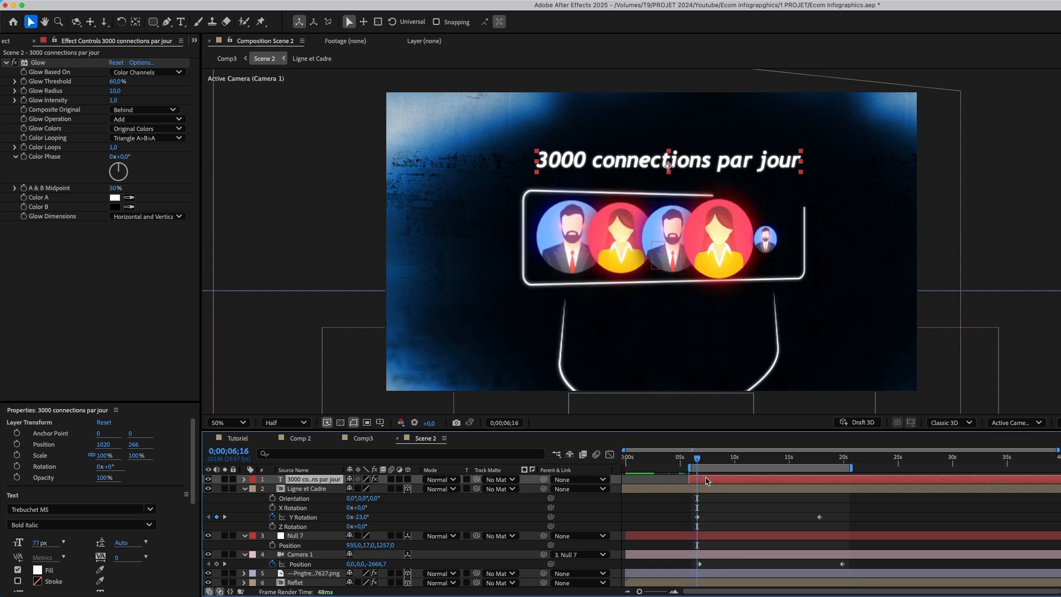
{"action": "left_click", "coordinate": [347, 7]}
{"action": "left_click", "coordinate": [357, 138]}
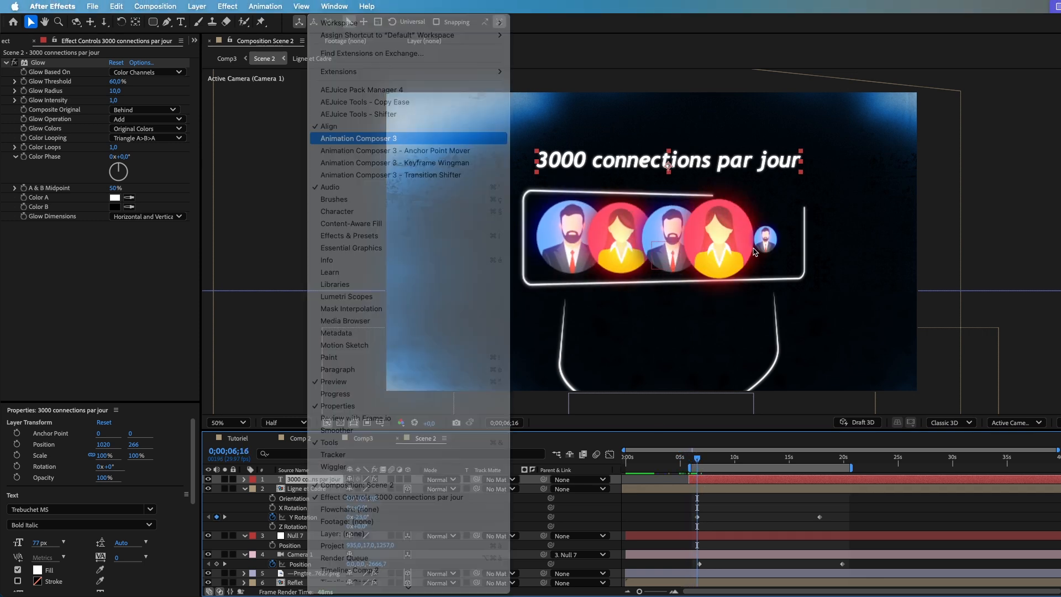
{"action": "left_click", "coordinate": [903, 159]}
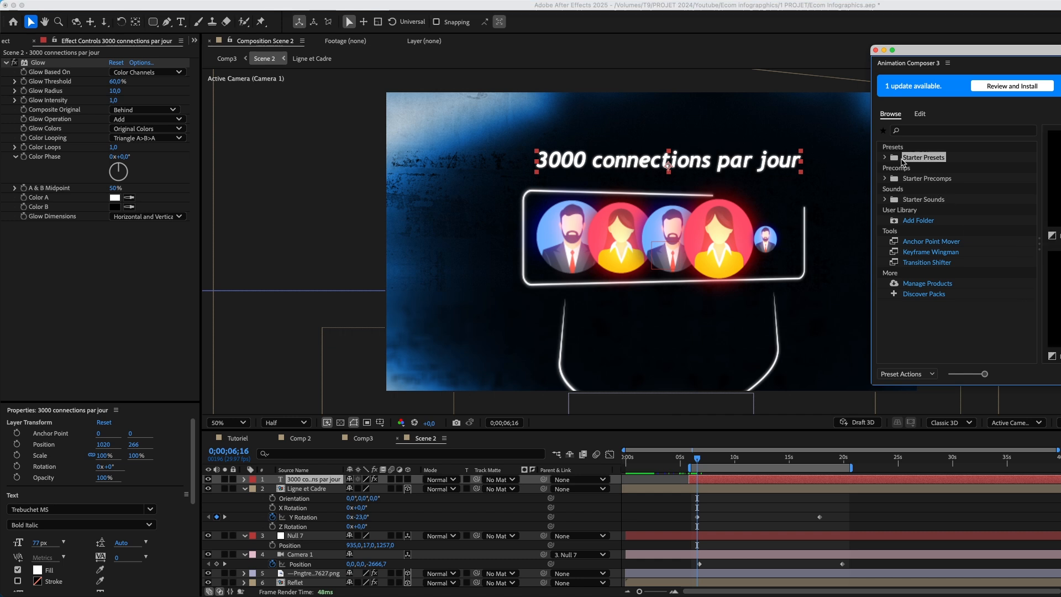
{"action": "left_click", "coordinate": [884, 158]}
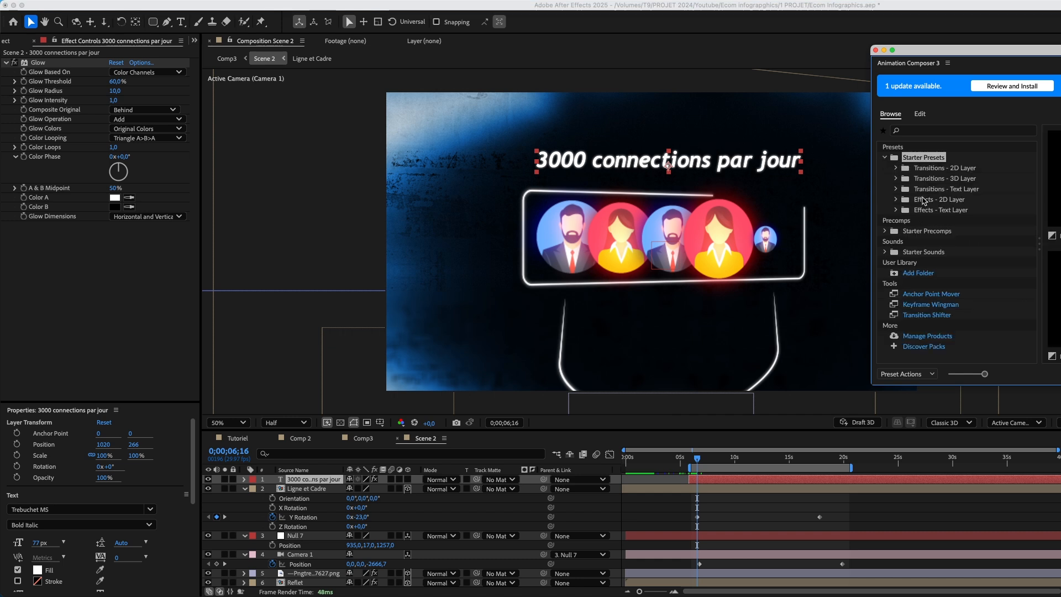
{"action": "left_click", "coordinate": [923, 200]}
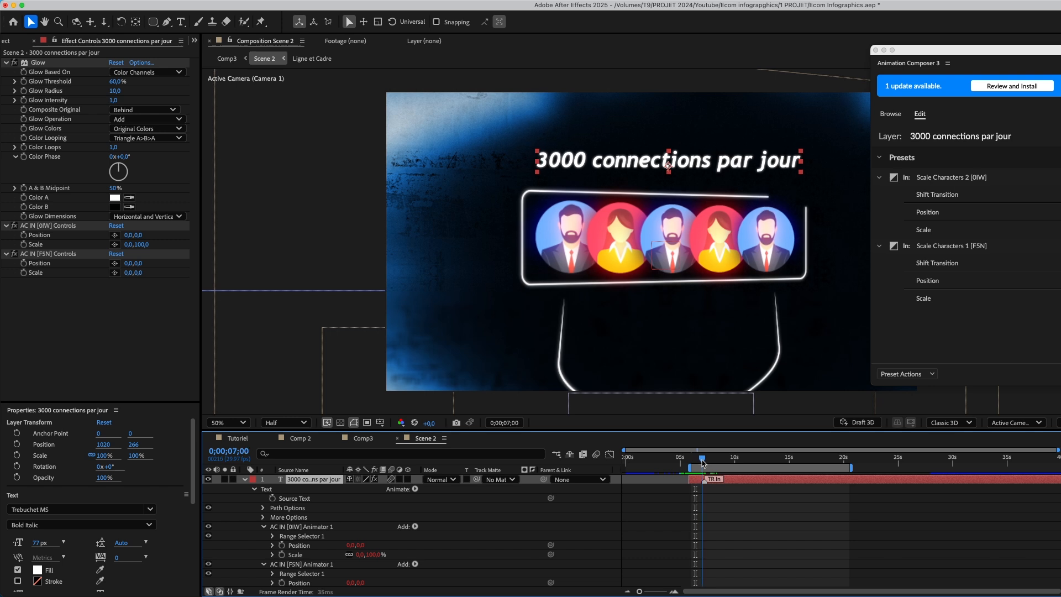
{"action": "left_click_drag", "start_coordinate": [701, 458], "coordinate": [726, 458]}
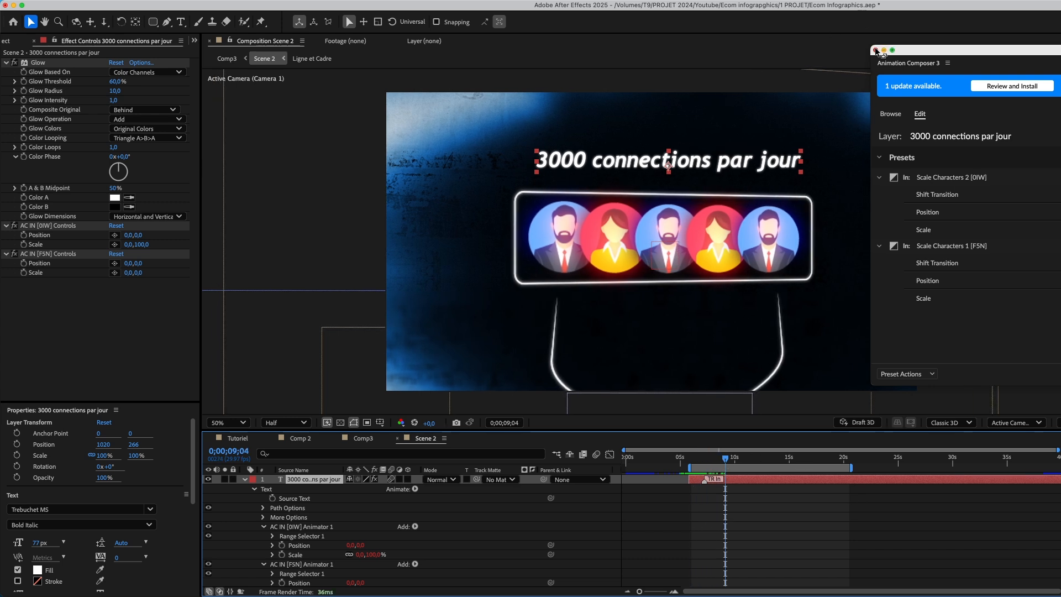
{"action": "left_click", "coordinate": [876, 51]}
Make the text layer 3D and set its Y position to -203 and Z position to 1158, above the frame.
{"action": "left_click", "coordinate": [408, 479]}
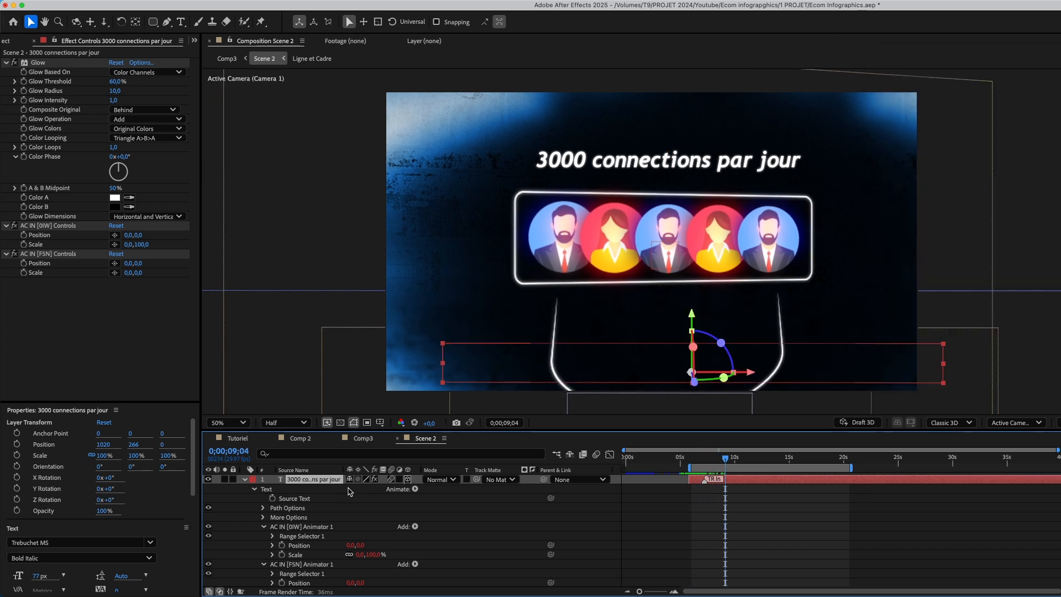
{"action": "left_click", "coordinate": [245, 479]}
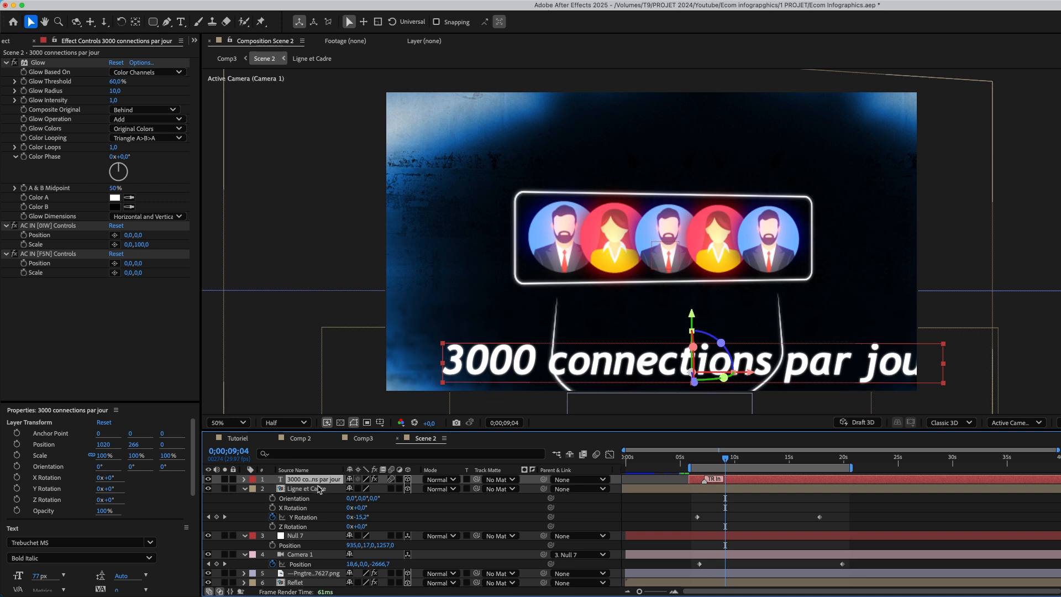
{"action": "key", "text": "p"}
{"action": "left_click_drag", "start_coordinate": [386, 490], "coordinate": [983, 445]}
{"action": "left_click_drag", "start_coordinate": [366, 488], "coordinate": [149, 498]}
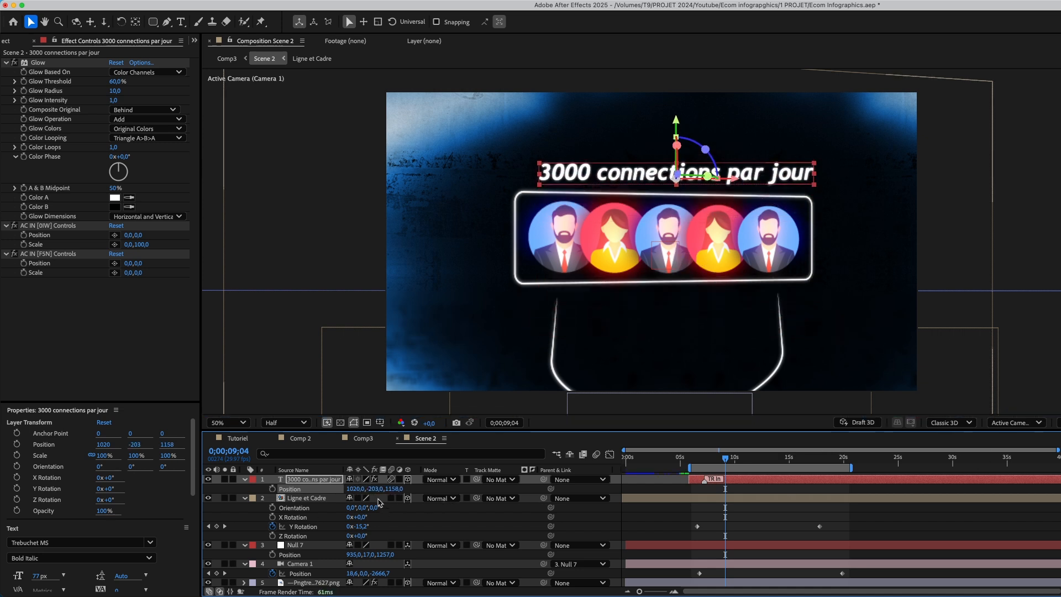
Set the text layer's Z orientation to 1° and shift it slightly left over the frame.
{"action": "key", "text": "shift+r"}
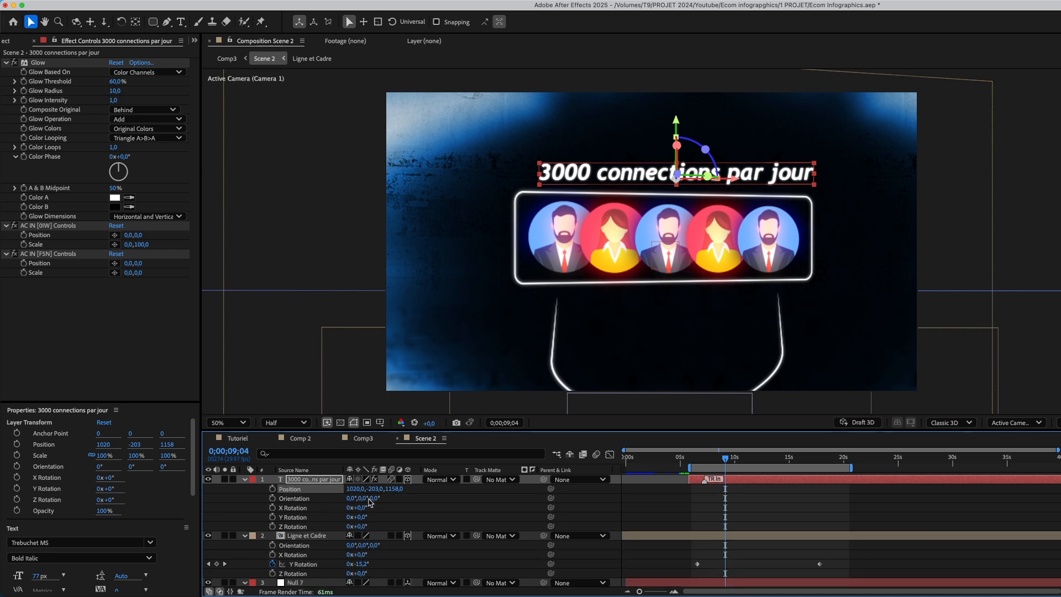
{"action": "left_click_drag", "start_coordinate": [377, 498], "coordinate": [377, 498]}
{"action": "left_click", "coordinate": [677, 525]}
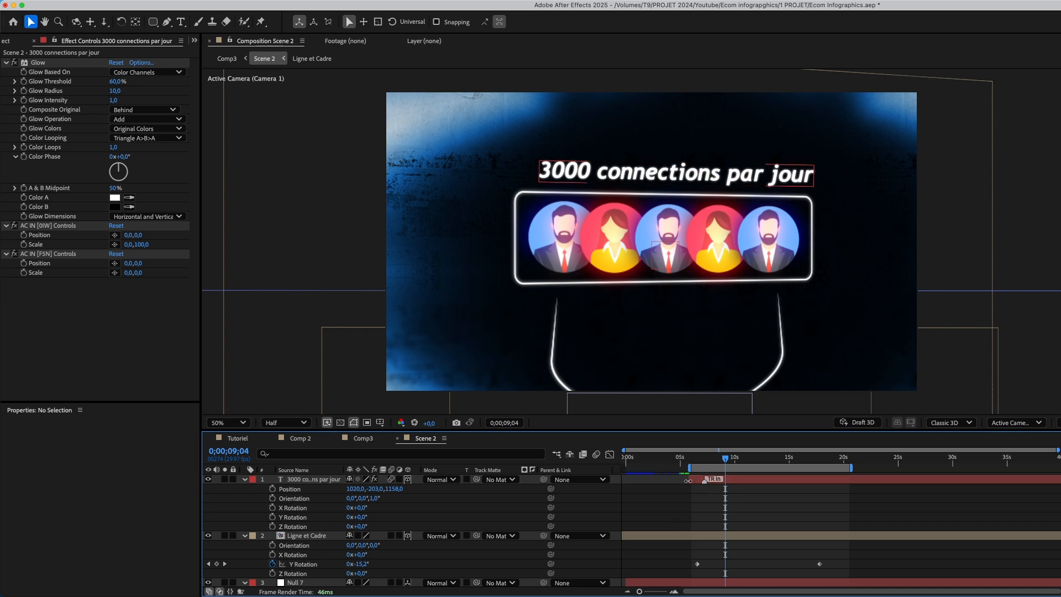
{"action": "left_click_drag", "start_coordinate": [359, 490], "coordinate": [330, 486]}
Play back Comp3 to check the animated title in the second scene, and close the Scene 2 timeline.
{"action": "left_click", "coordinate": [822, 557]}
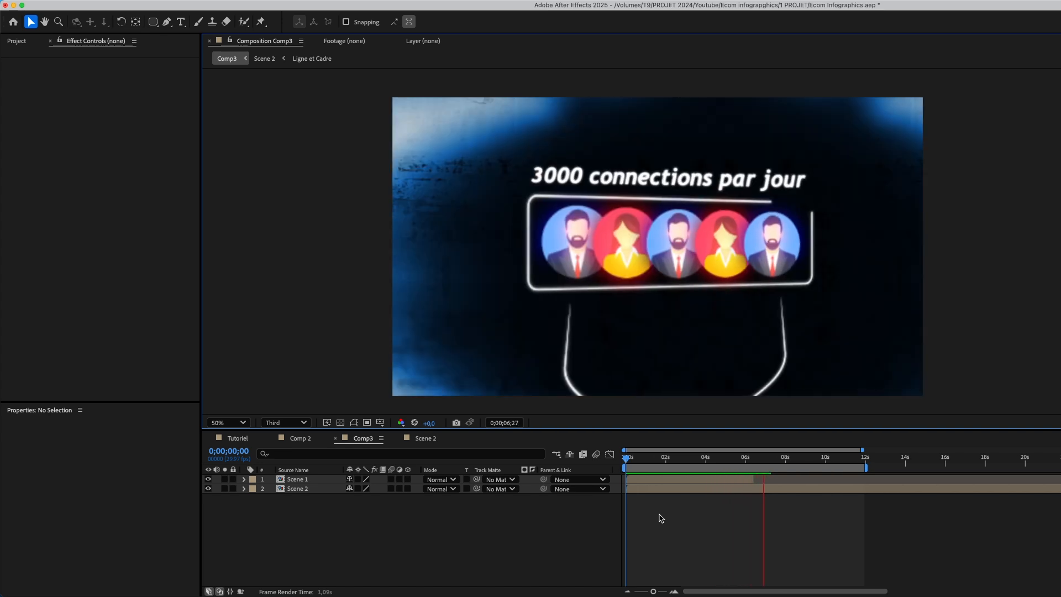
{"action": "key", "text": "space"}
{"action": "left_click", "coordinate": [397, 437]}
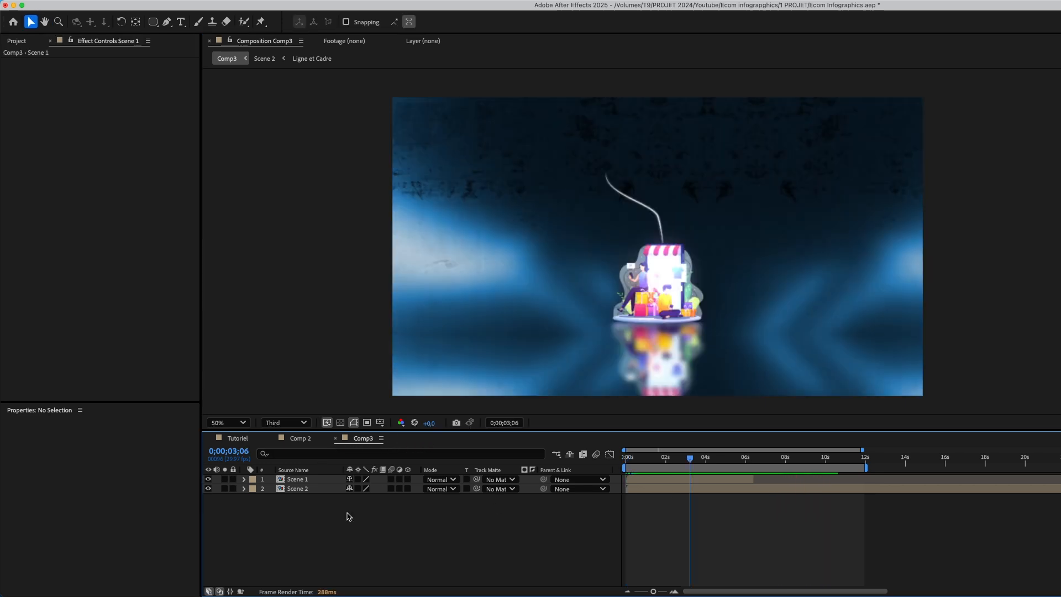
Add an adjustment layer above Scene 1 and Scene 2 in Comp3.
{"action": "key", "text": "super+alt+y"}
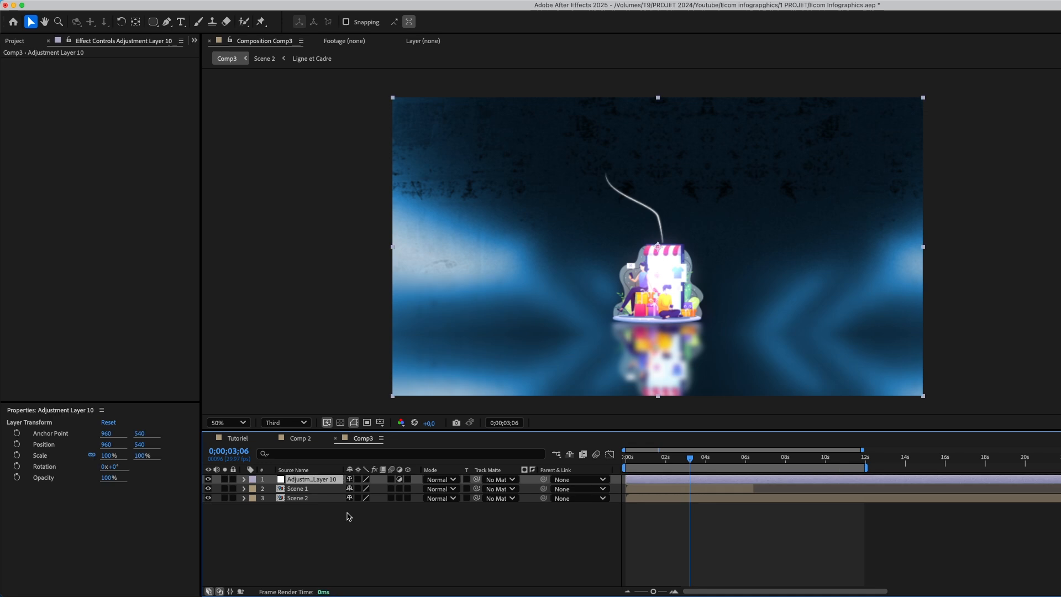
{"action": "right_click", "coordinate": [349, 517]}
{"action": "mouse_move", "coordinate": [397, 451]}
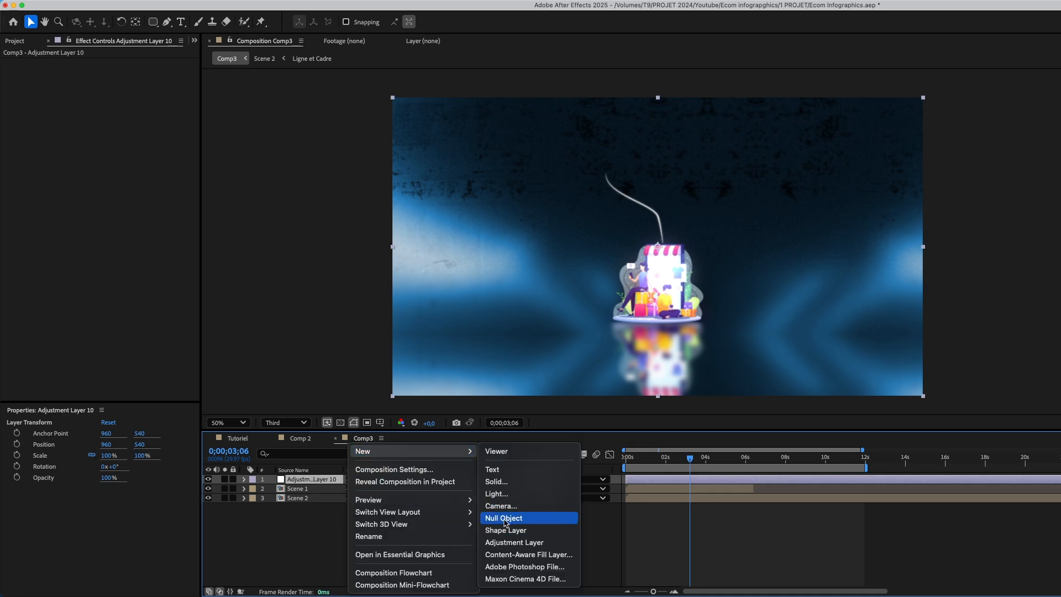
{"action": "left_click", "coordinate": [219, 542]}
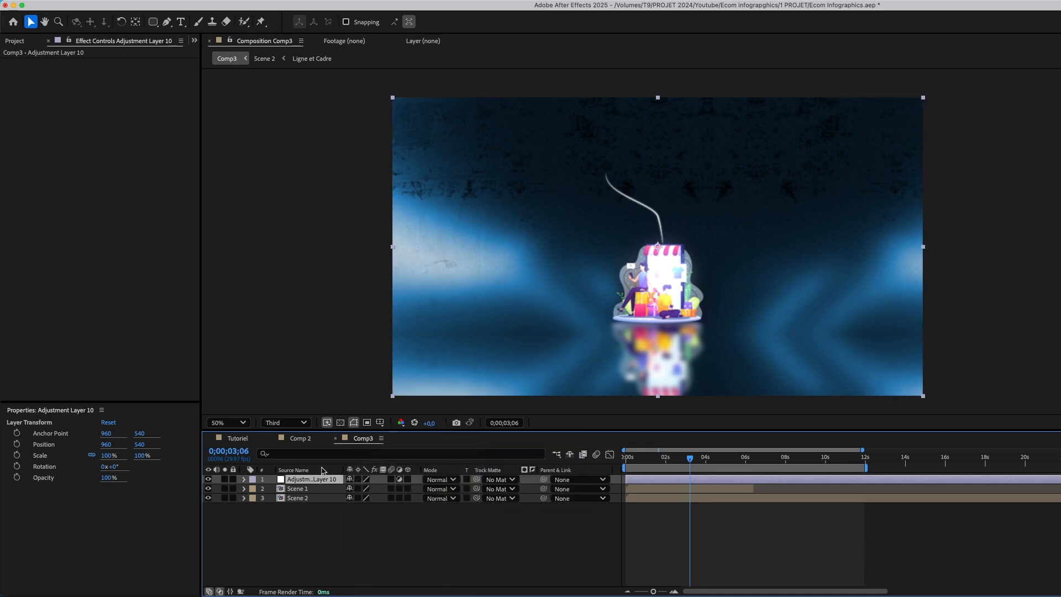
Apply the Add Grain effect to the adjustment layer.
{"action": "key", "text": "ctrl+space"}
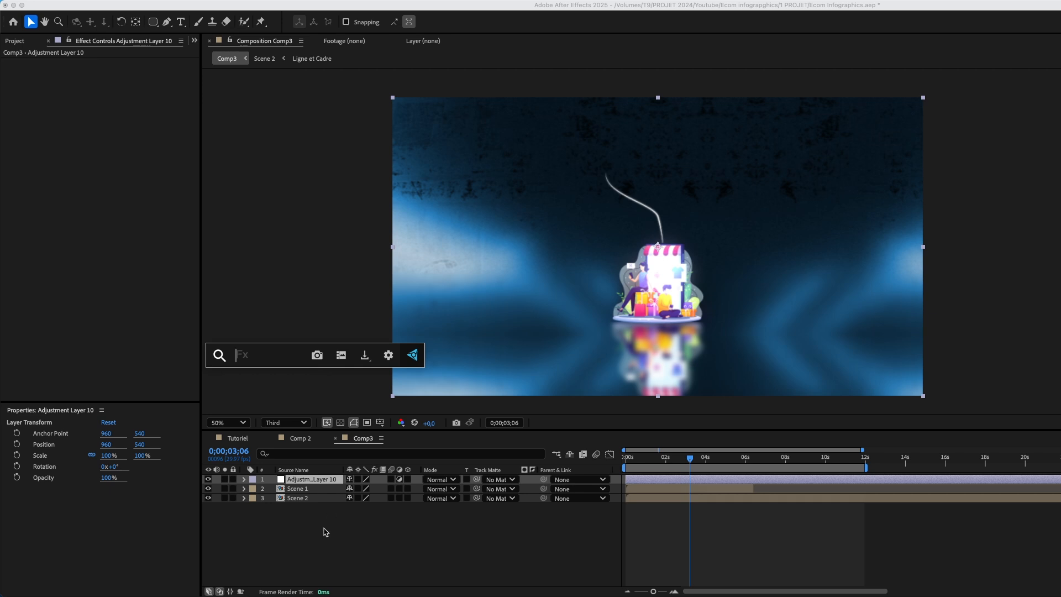
{"action": "type", "text": "add"}
{"action": "left_click", "coordinate": [254, 386]}
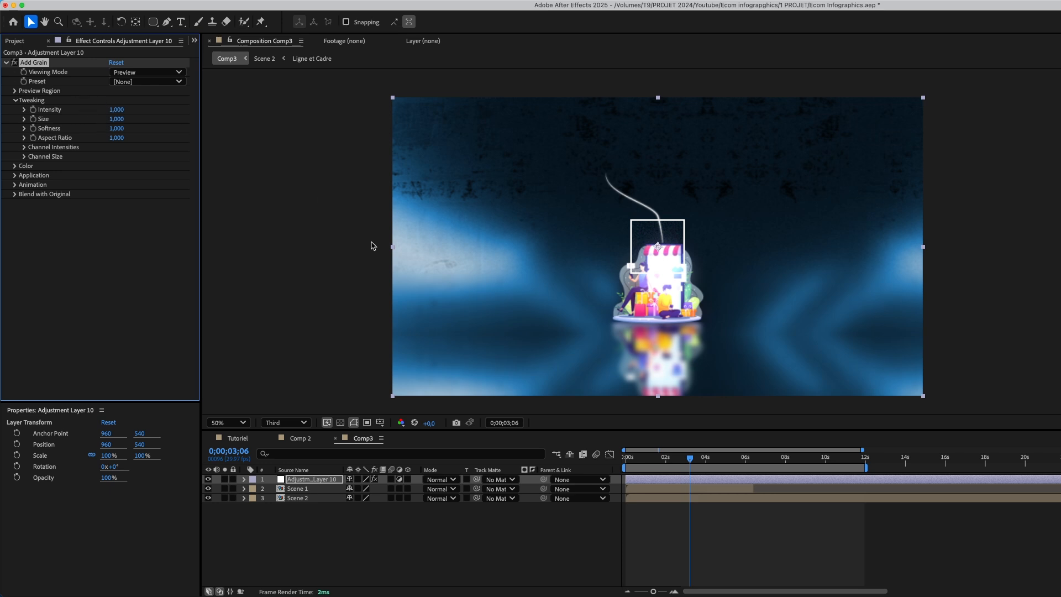
Set the composition preview resolution to Full and apply the Kodak Vision 250D (5246) preset to Add Grain.
{"action": "left_click", "coordinate": [280, 418]}
{"action": "left_click", "coordinate": [281, 458]}
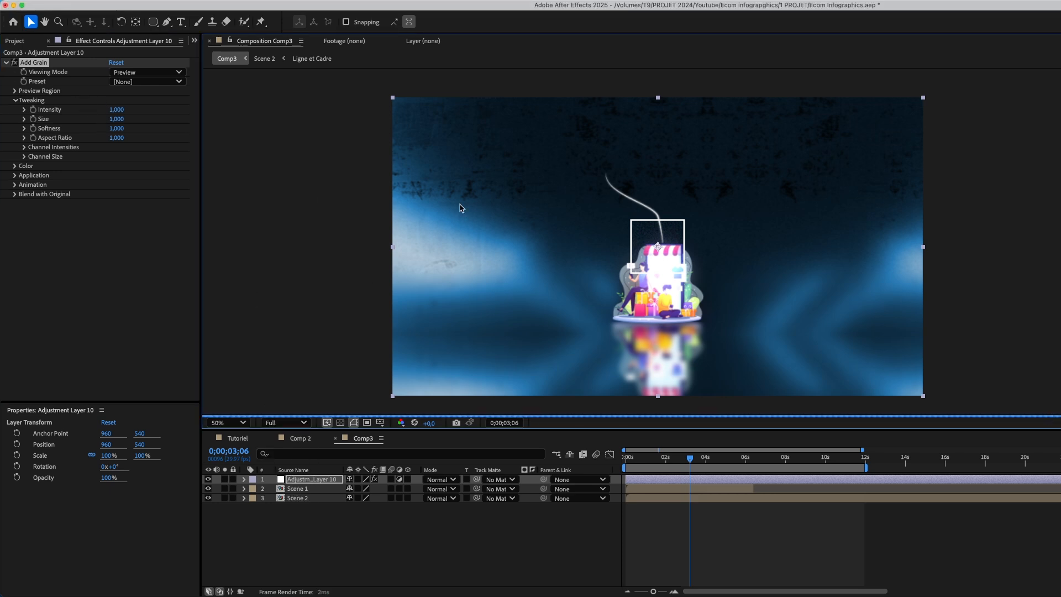
{"action": "scroll", "coordinate": [485, 208], "scroll_direction": "up", "scroll_amount": 2}
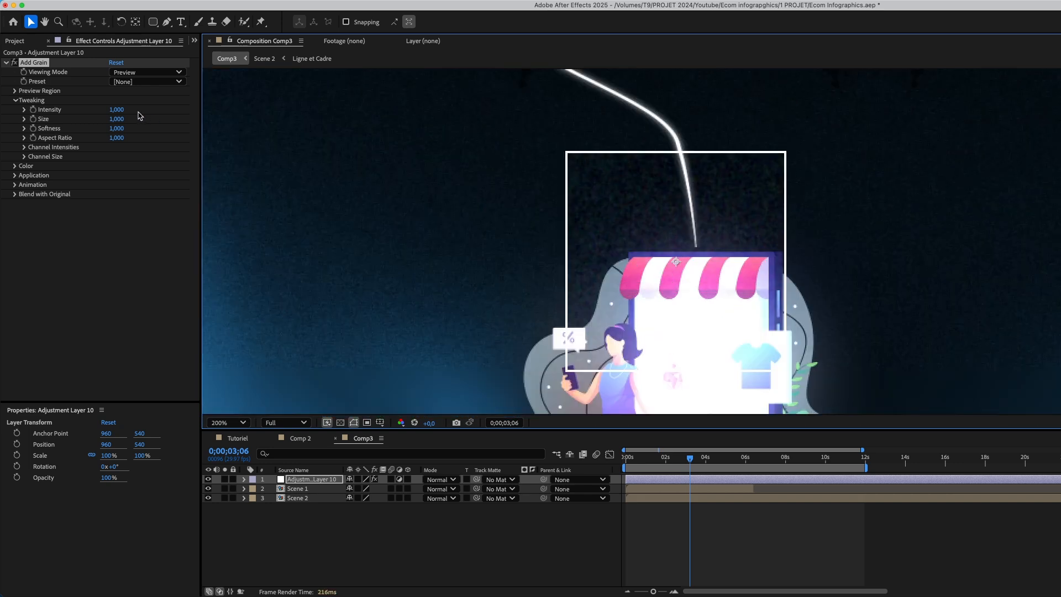
{"action": "left_click", "coordinate": [124, 82]}
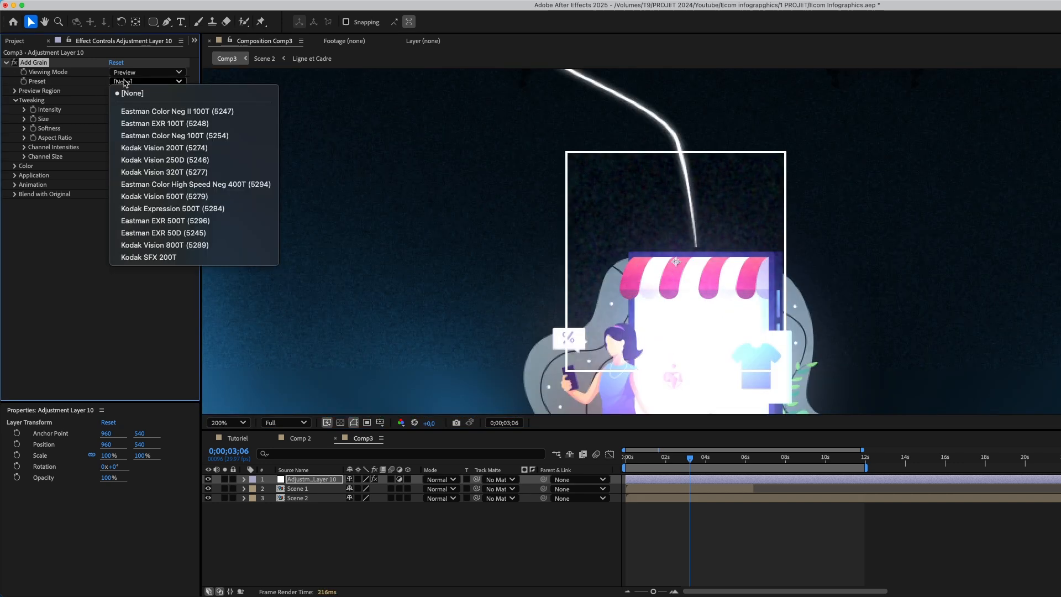
{"action": "left_click", "coordinate": [145, 160]}
Set Add Grain's viewing mode to Final Output and inspect the grain up close across the frame.
{"action": "left_click", "coordinate": [126, 73]}
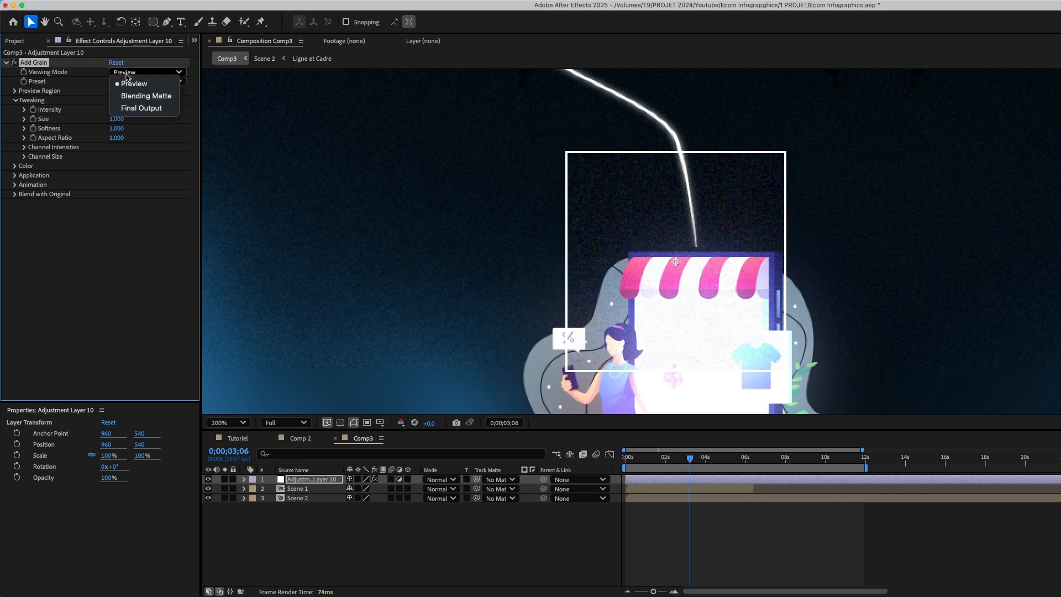
{"action": "left_click", "coordinate": [98, 188]}
{"action": "left_click_drag", "start_coordinate": [116, 111], "coordinate": [112, 108]}
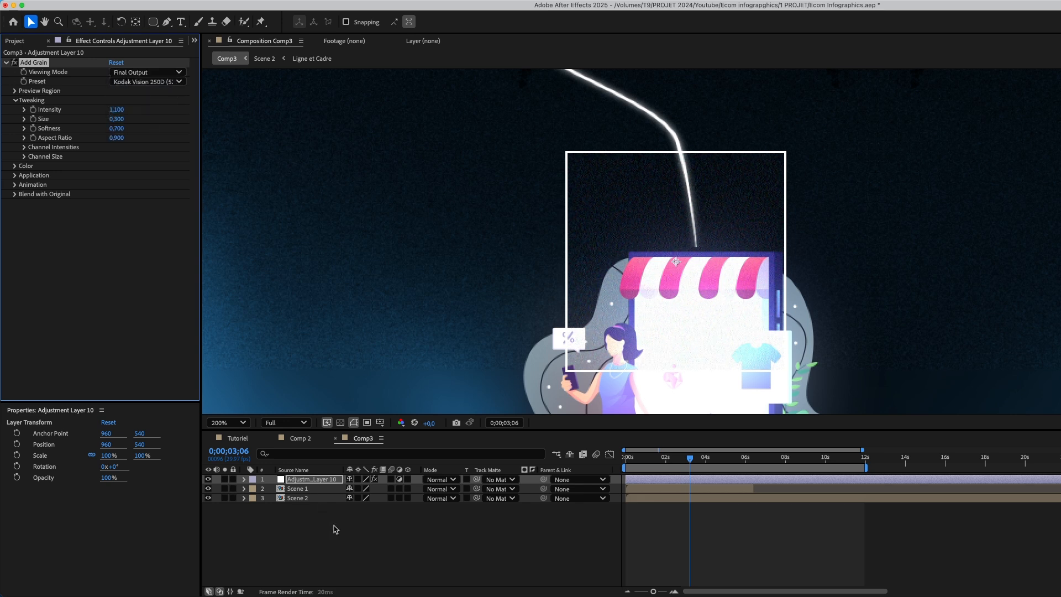
{"action": "scroll", "coordinate": [499, 346], "scroll_direction": "down", "scroll_amount": 3}
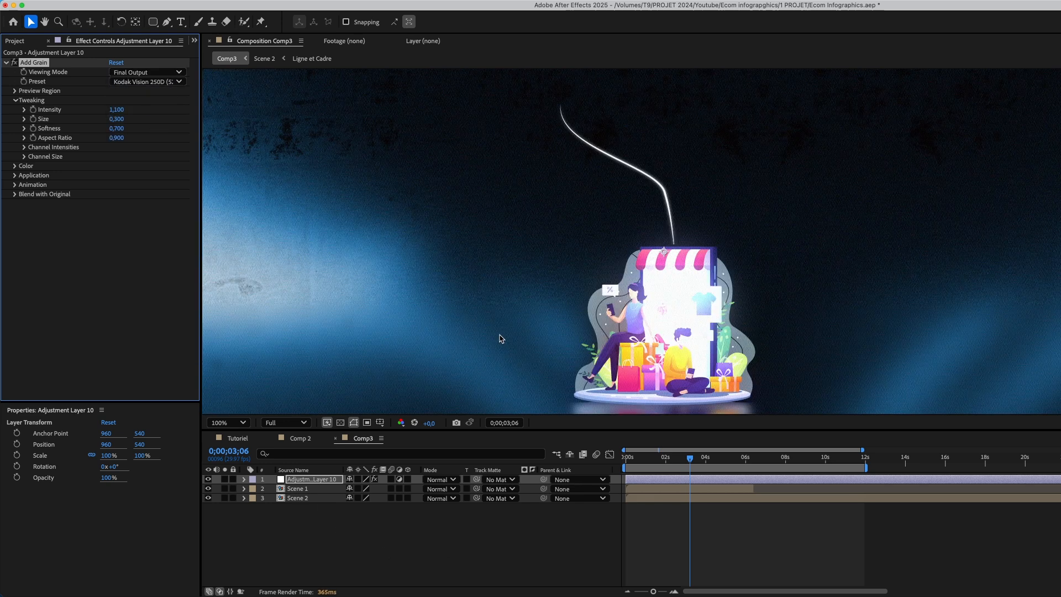
{"action": "scroll", "coordinate": [500, 340], "scroll_direction": "up", "scroll_amount": 3}
{"action": "scroll", "coordinate": [500, 339], "scroll_direction": "down", "scroll_amount": 2}
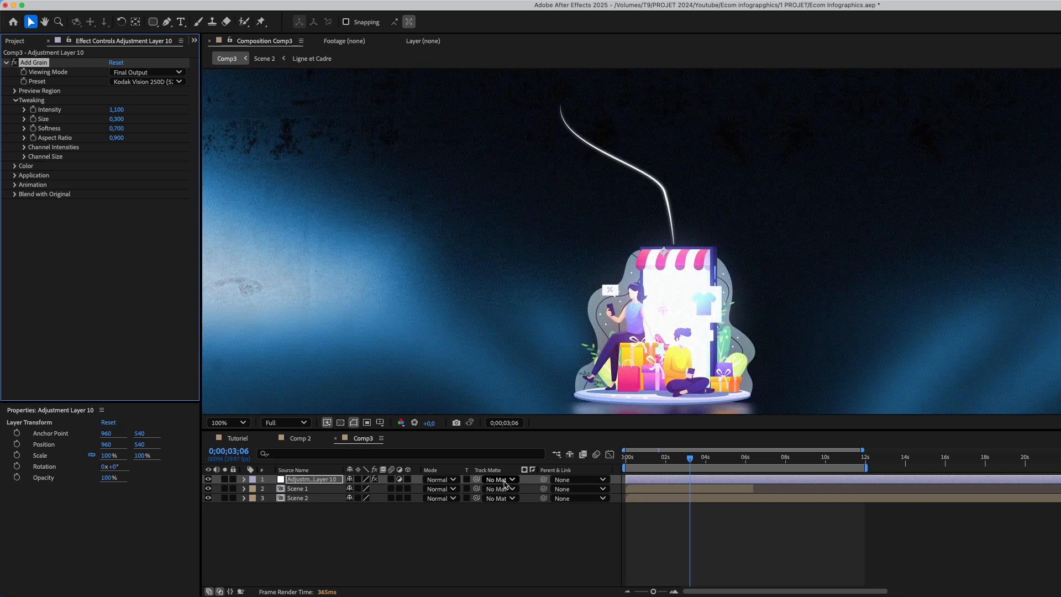
Add Dust.mp4 above Scene 1, starting at the beginning of Comp3, with the Soft Light blending mode.
{"action": "left_click", "coordinate": [511, 546]}
{"action": "left_click_drag", "start_coordinate": [651, 461], "coordinate": [618, 469]}
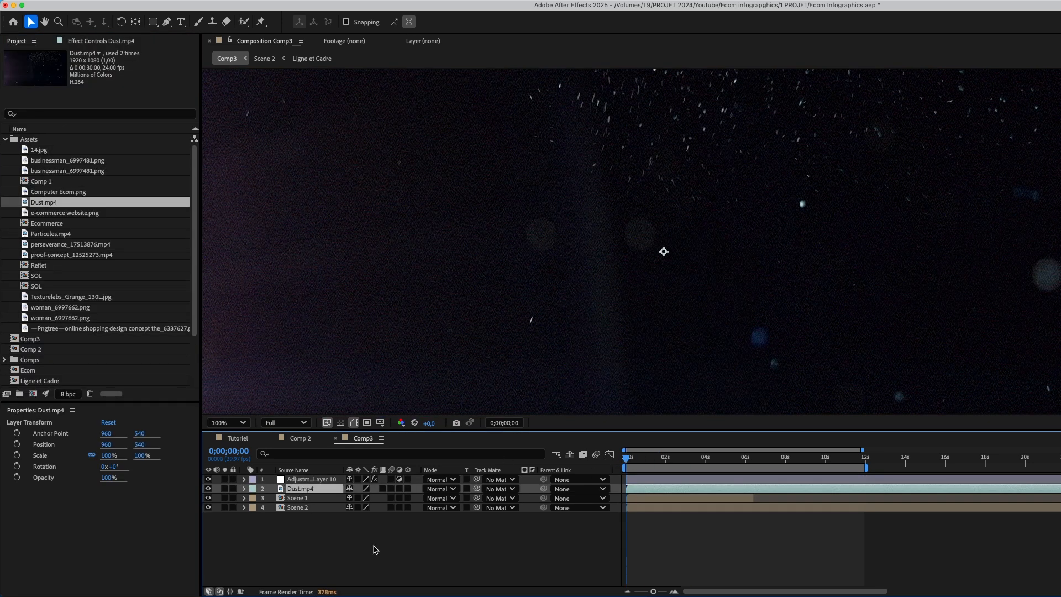
{"action": "left_click", "coordinate": [450, 490]}
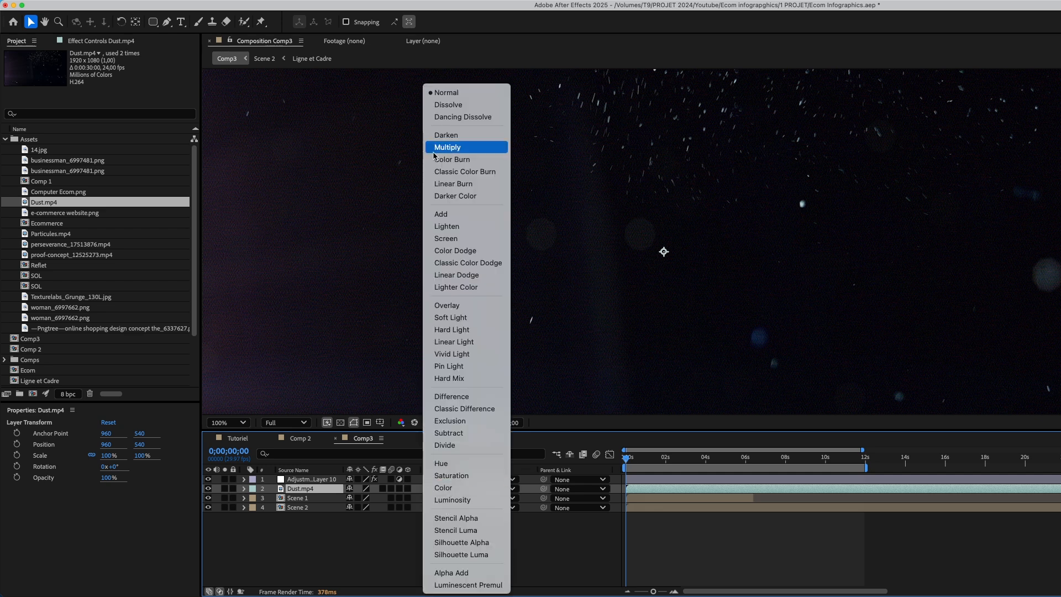
{"action": "left_click", "coordinate": [450, 318]}
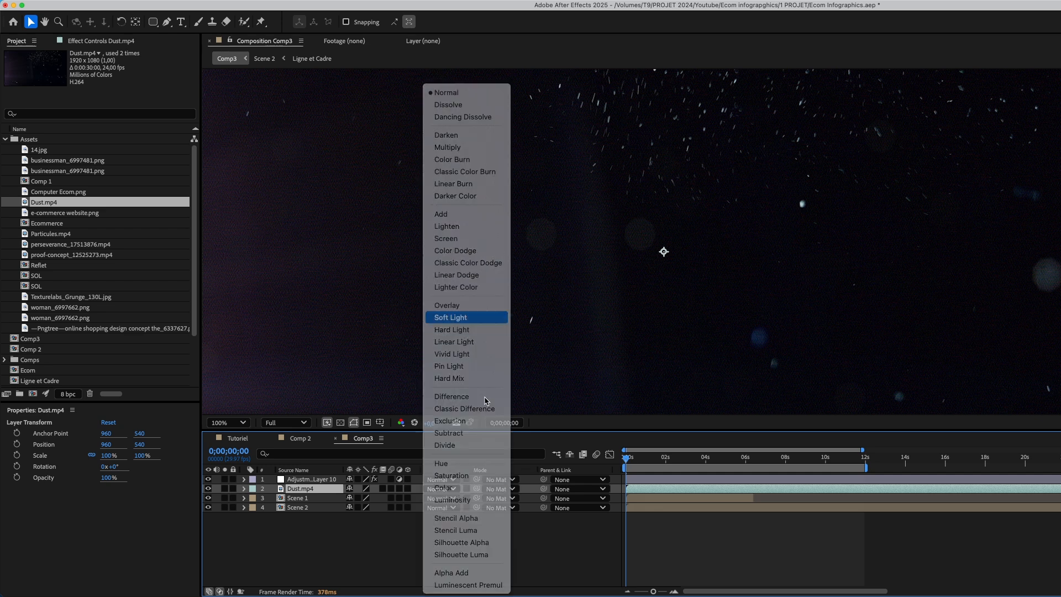
{"action": "left_click", "coordinate": [539, 539]}
{"action": "scroll", "coordinate": [559, 305], "scroll_direction": "down", "scroll_amount": 1}
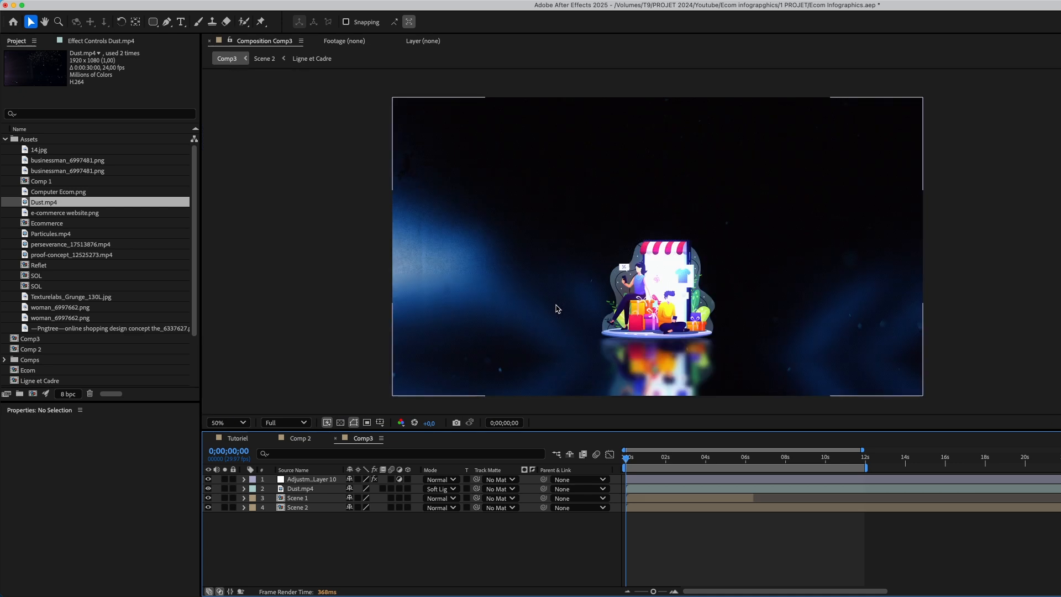
{"action": "scroll", "coordinate": [556, 309], "scroll_direction": "up", "scroll_amount": 2}
{"action": "scroll", "coordinate": [556, 309], "scroll_direction": "down", "scroll_amount": 1}
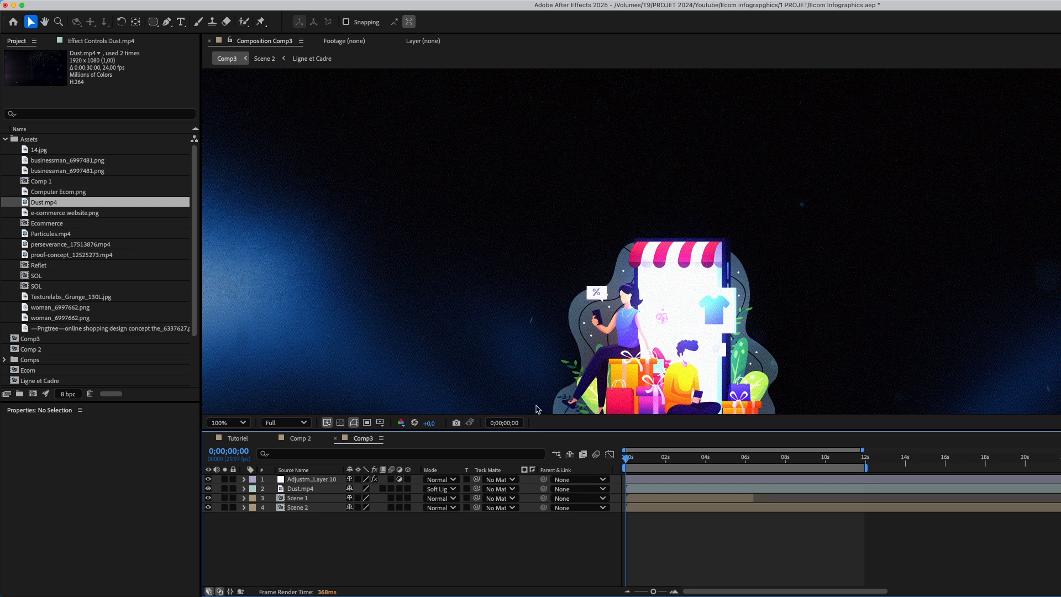
{"action": "scroll", "coordinate": [541, 359], "scroll_direction": "down", "scroll_amount": 1}
Set the Dust.mp4 layer's opacity to 65%.
{"action": "left_click", "coordinate": [313, 480]}
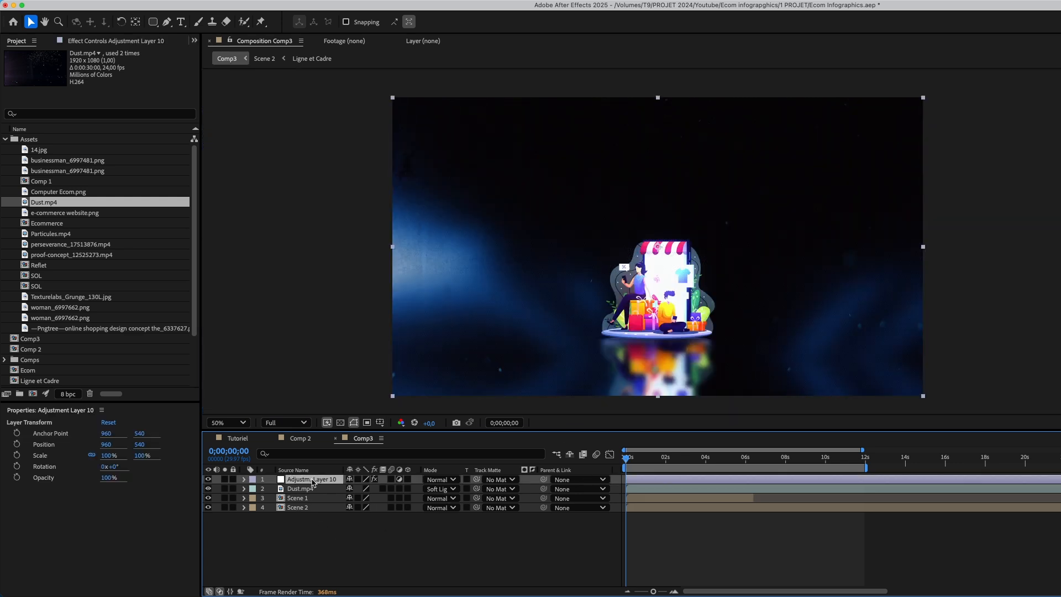
{"action": "left_click", "coordinate": [313, 489]}
{"action": "key", "text": "t"}
{"action": "left_click", "coordinate": [350, 497]}
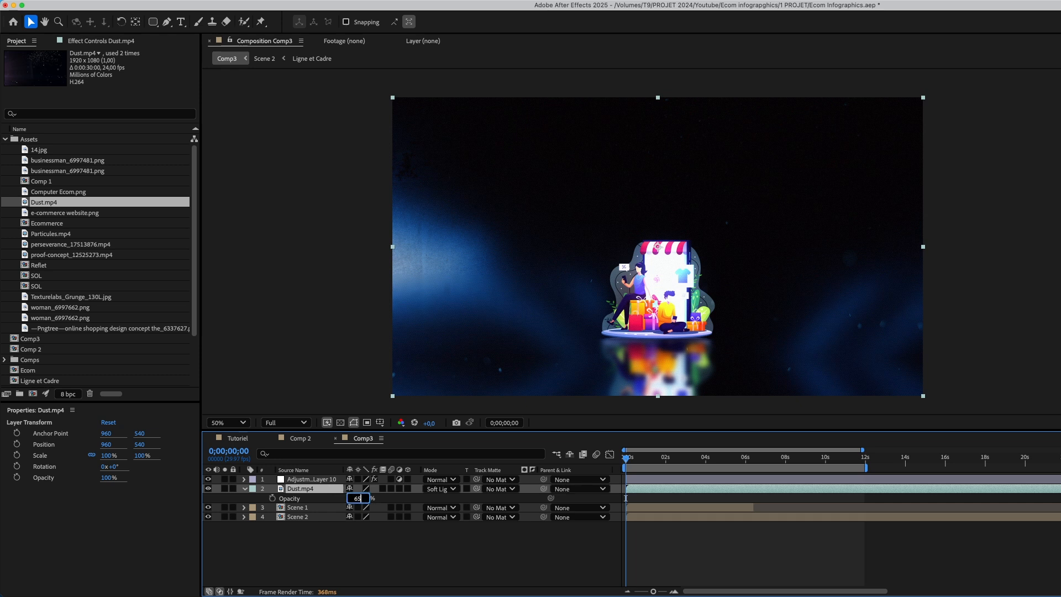
{"action": "type", "text": "65"}
{"action": "key", "text": "Return"}
{"action": "key", "text": "F2"}
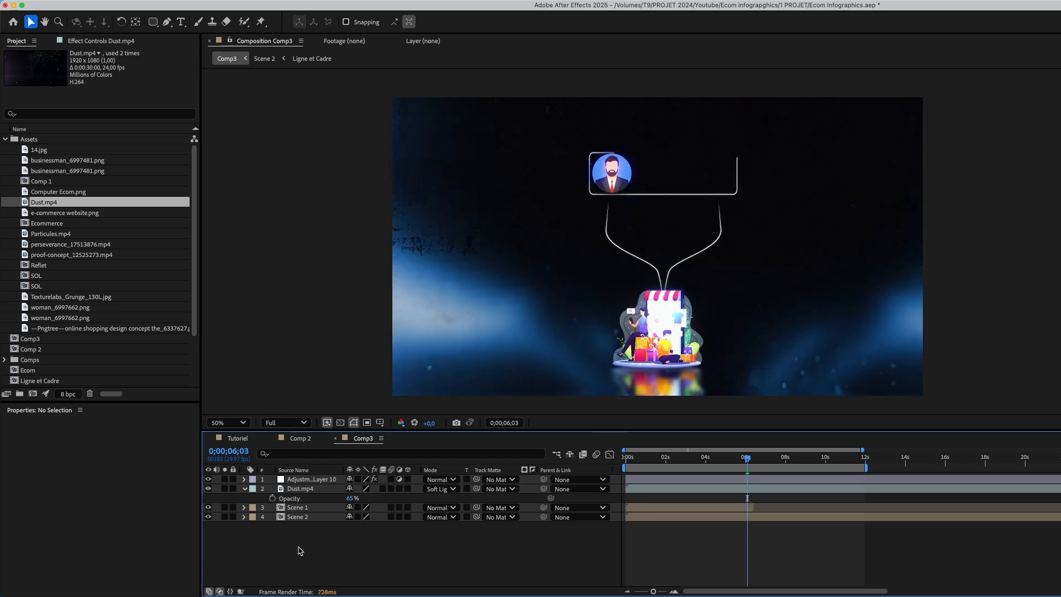
Add an adjustment layer between Dust.mp4 and Scene 1, keeping only its segment from 0;00;06;03 to 0;00;06;22.
{"action": "key", "text": "alt+super+y"}
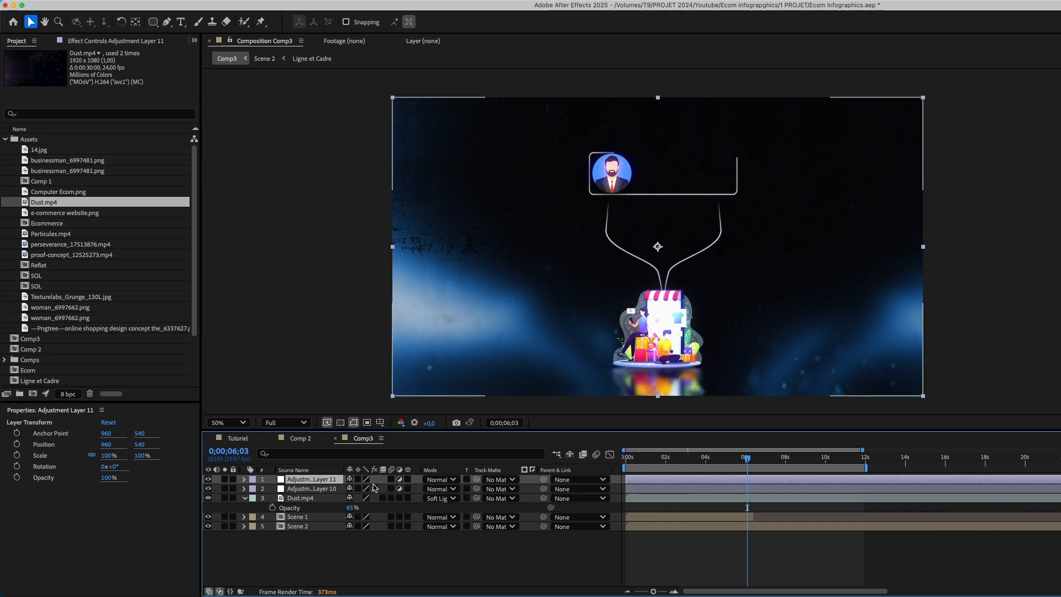
{"action": "left_click_drag", "start_coordinate": [332, 482], "coordinate": [332, 510]}
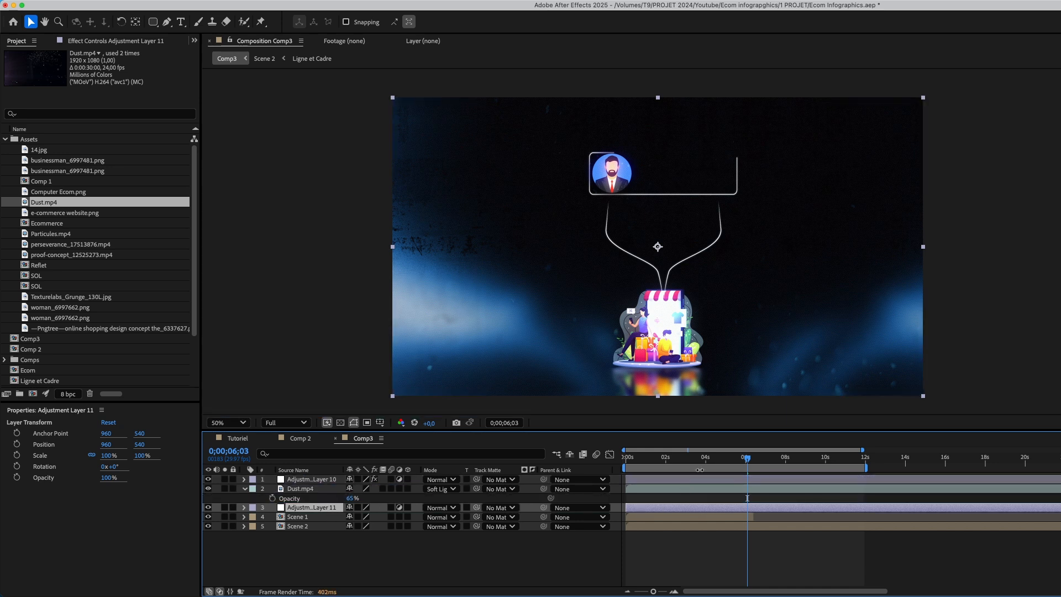
{"action": "key", "text": "super+shift+d"}
{"action": "key", "text": "space"}
{"action": "key", "text": "super+shift+d"}
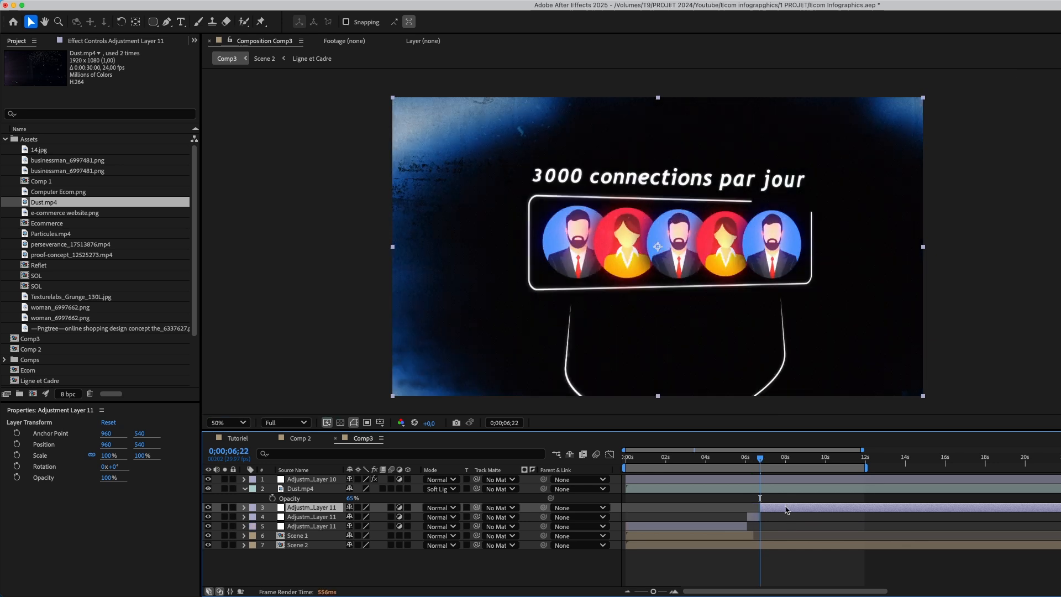
{"action": "key", "text": "Delete"}
{"action": "left_click", "coordinate": [742, 519]}
{"action": "key", "text": "Delete"}
{"action": "left_click", "coordinate": [755, 509]}
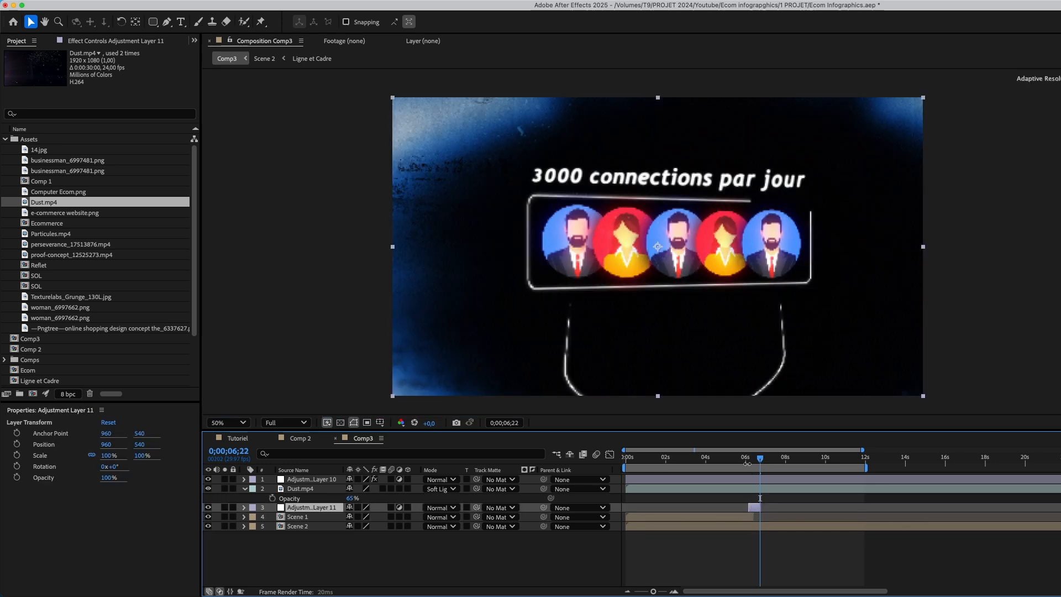
Apply the Levels effect to the short adjustment layer over the transition between the two scenes.
{"action": "left_click_drag", "start_coordinate": [748, 464], "coordinate": [754, 463]}
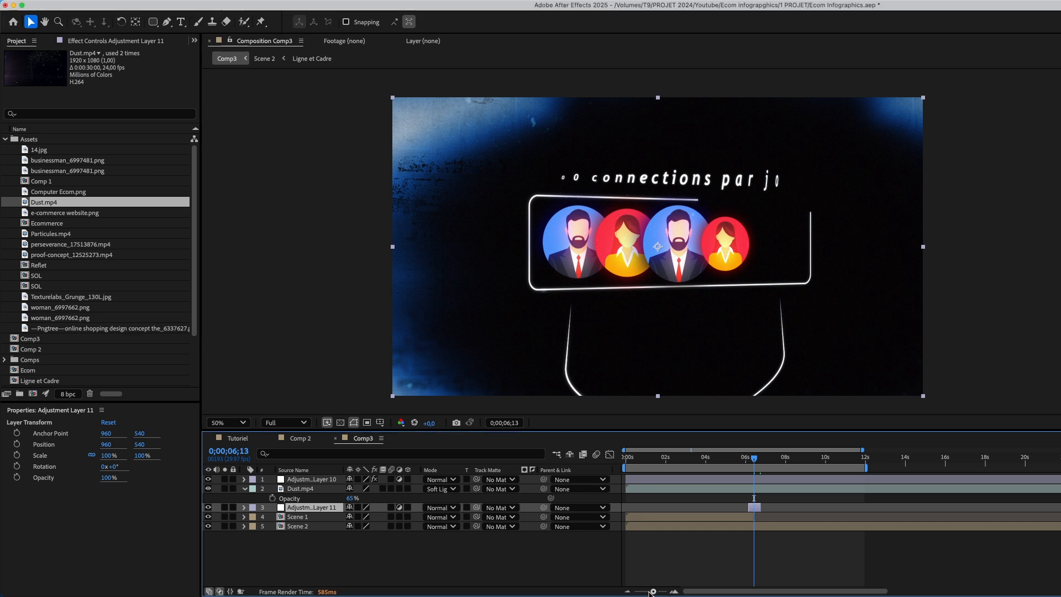
{"action": "left_click_drag", "start_coordinate": [653, 591], "coordinate": [662, 592]}
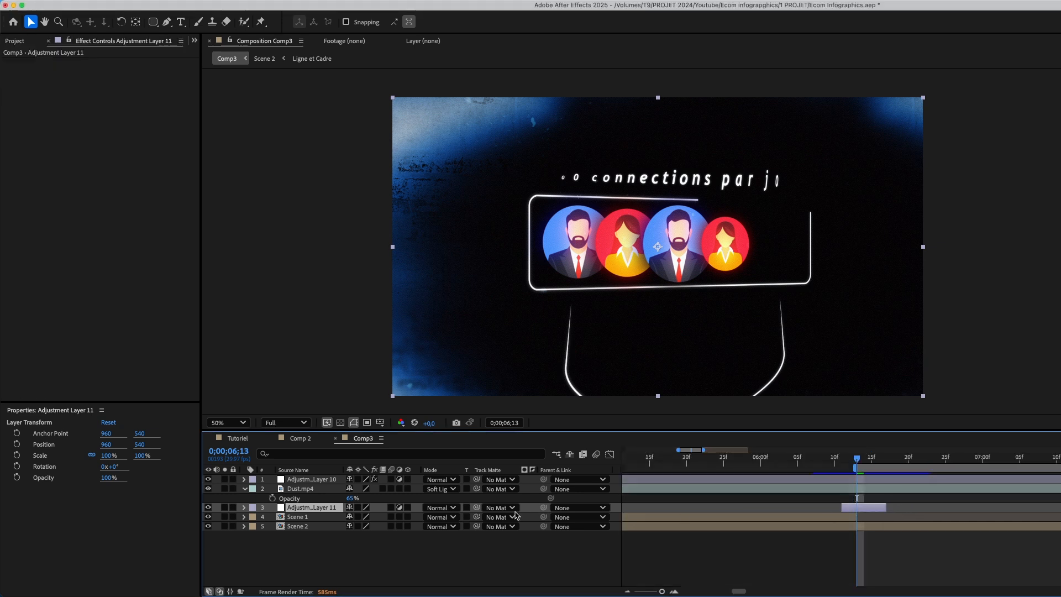
{"action": "key", "text": "ctrl+space"}
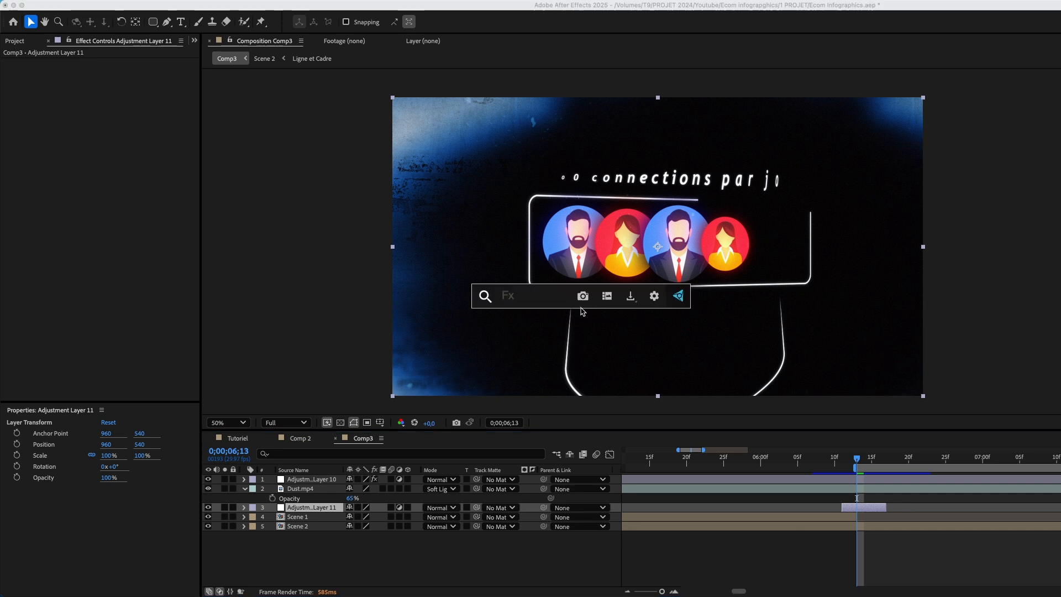
{"action": "type", "text": "level"}
{"action": "left_click", "coordinate": [497, 326]}
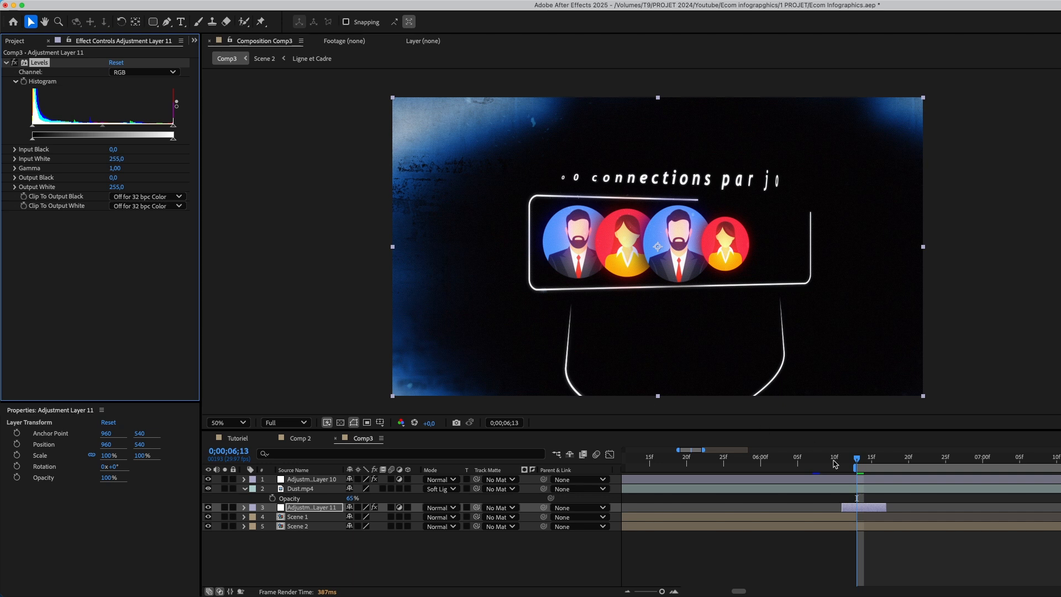
Shorten the end of the Levels adjustment layer to about 0;00;06;15, just after the scene change.
{"action": "left_click_drag", "start_coordinate": [858, 462], "coordinate": [663, 468]}
{"action": "left_click_drag", "start_coordinate": [762, 468], "coordinate": [691, 463]}
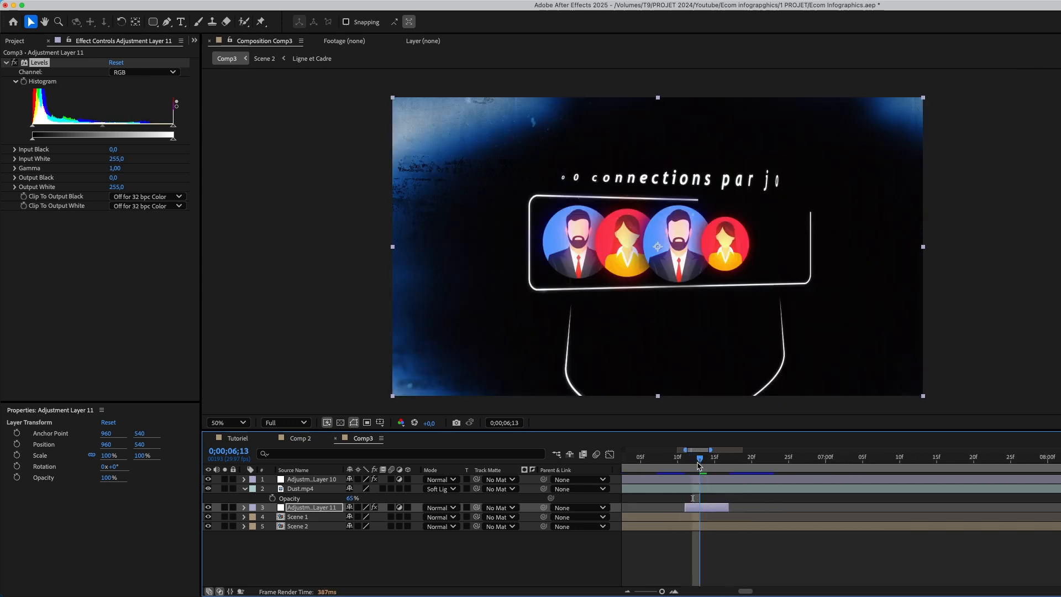
{"action": "left_click_drag", "start_coordinate": [731, 511], "coordinate": [714, 511]}
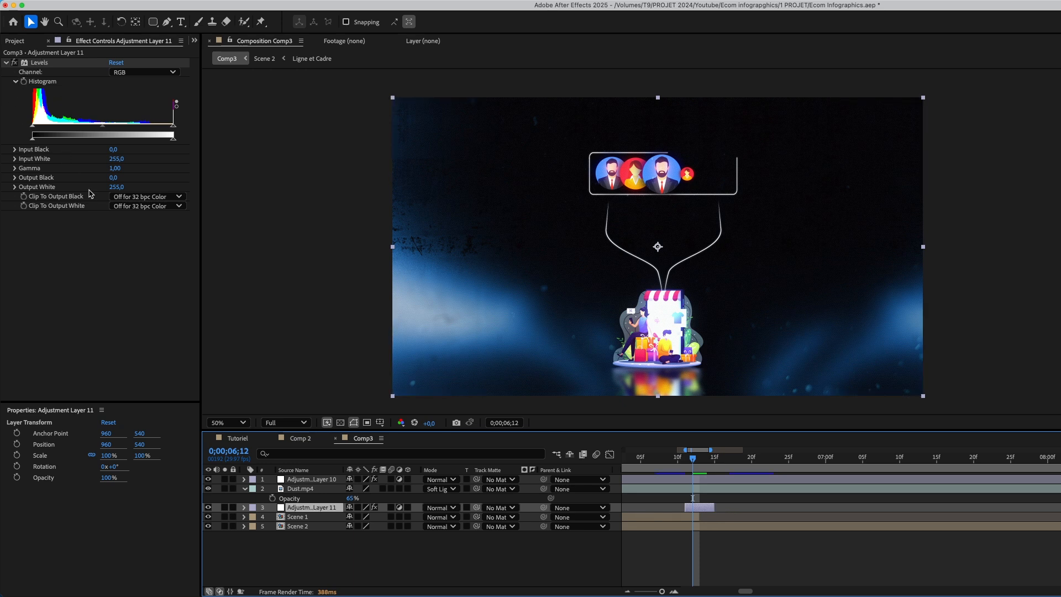
Keyframe the Levels histogram with Input White at 117,3 and move that keyframe to the adjustment layer's start.
{"action": "left_click", "coordinate": [24, 82]}
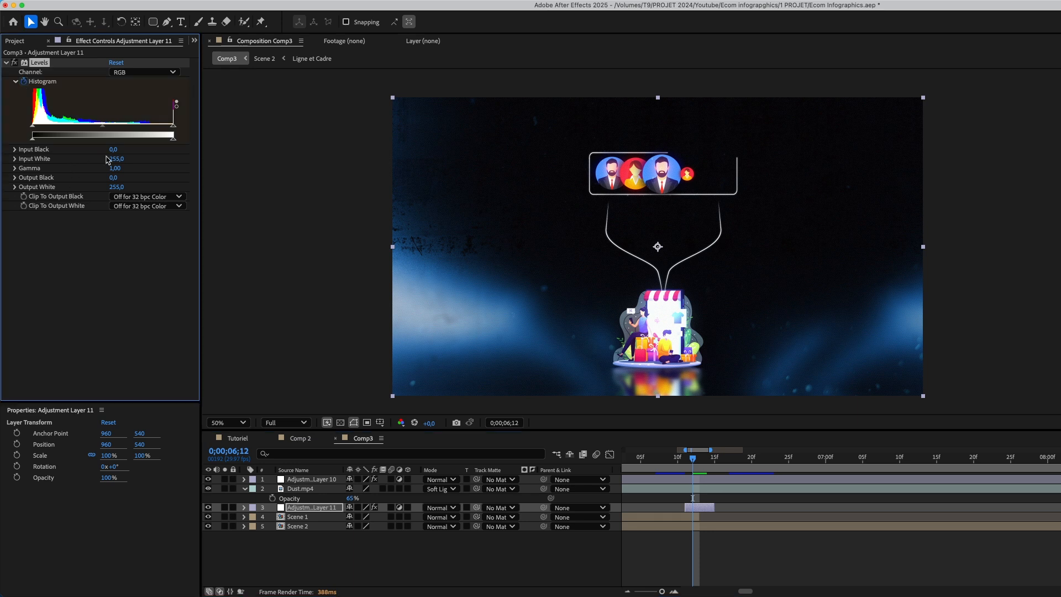
{"action": "left_click_drag", "start_coordinate": [115, 159], "coordinate": [83, 161]}
{"action": "left_click", "coordinate": [447, 548]}
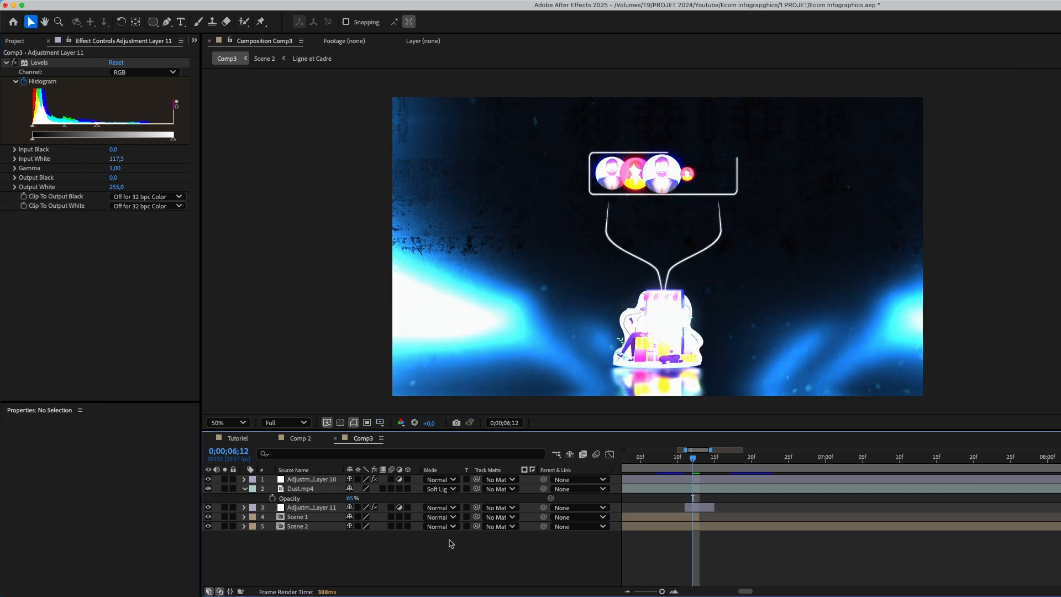
{"action": "left_click", "coordinate": [706, 507]}
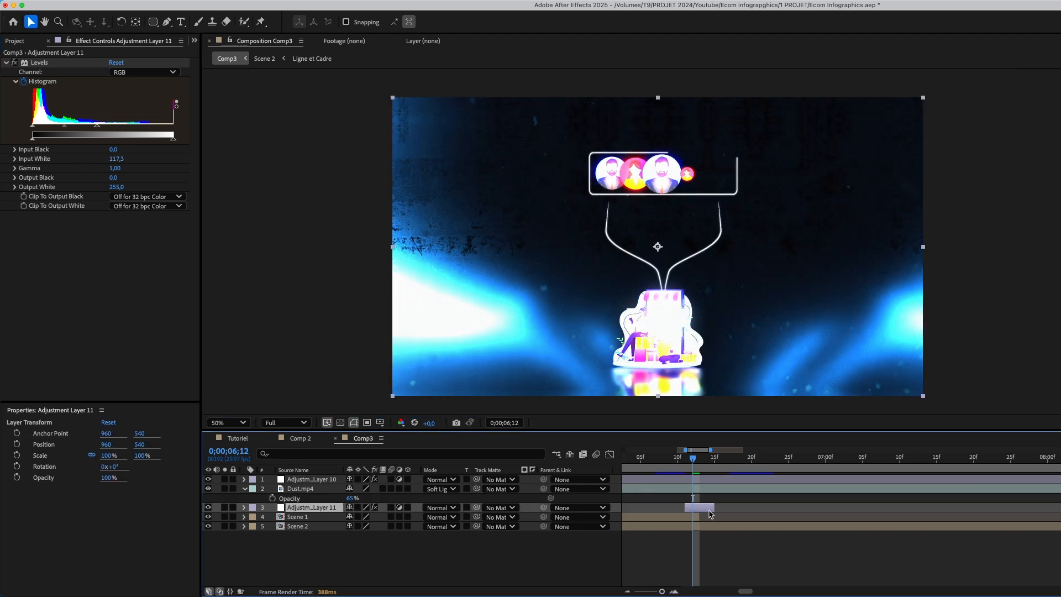
{"action": "key", "text": "u"}
{"action": "left_click", "coordinate": [693, 527]}
{"action": "left_click_drag", "start_coordinate": [691, 529], "coordinate": [685, 528]}
At 0;00;06;14, add a second histogram keyframe with the Levels effect reset to its default values.
{"action": "left_click_drag", "start_coordinate": [695, 460], "coordinate": [707, 462]}
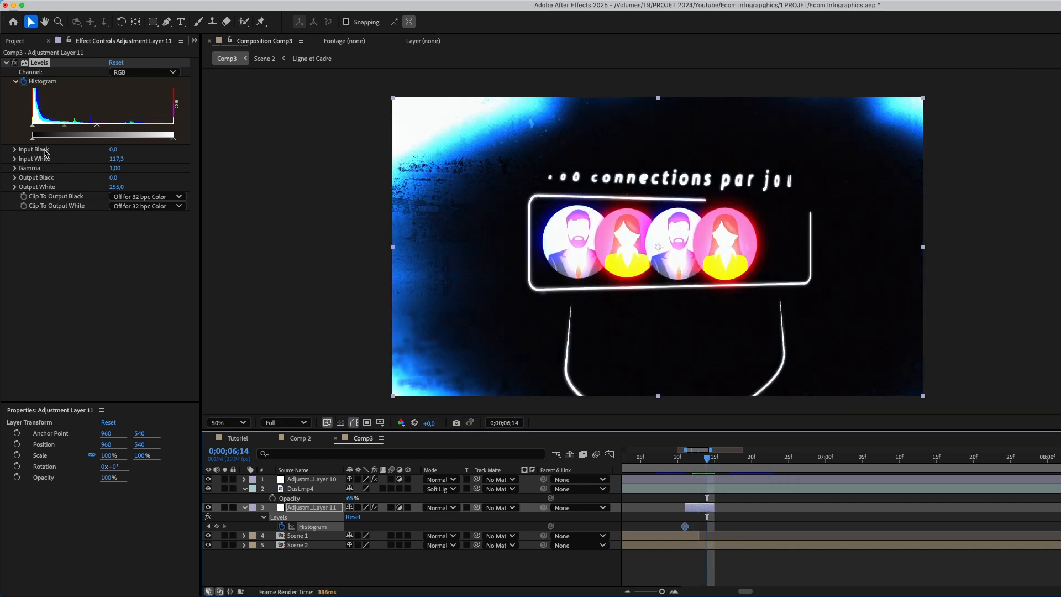
{"action": "left_click_drag", "start_coordinate": [116, 160], "coordinate": [145, 161]}
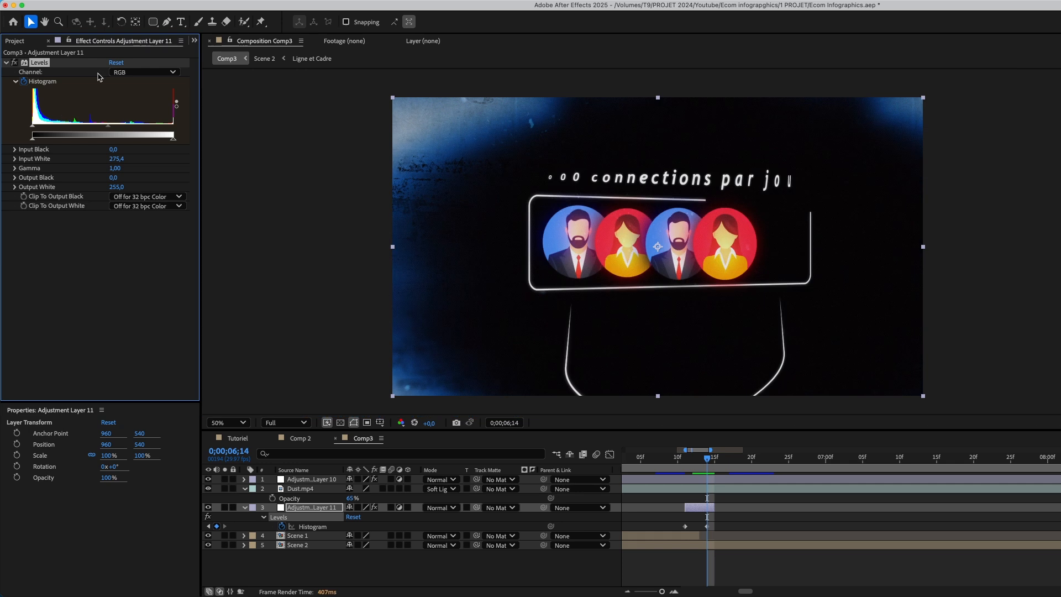
{"action": "left_click", "coordinate": [114, 63]}
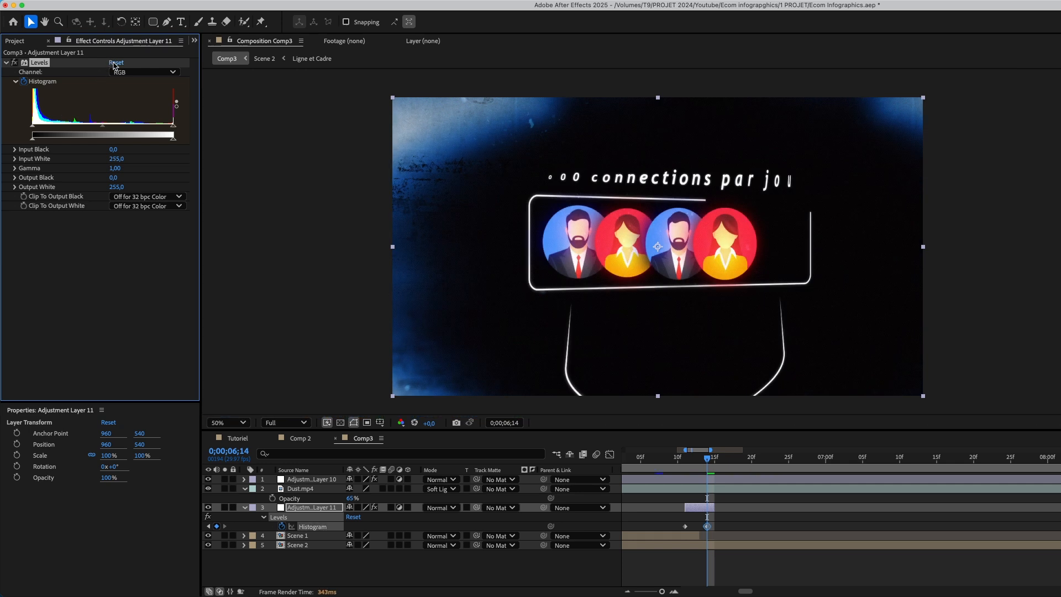
Ease both histogram keyframes and shape their speed curve to peak sharply near the start, then settle slowly.
{"action": "left_click_drag", "start_coordinate": [723, 519], "coordinate": [677, 528]}
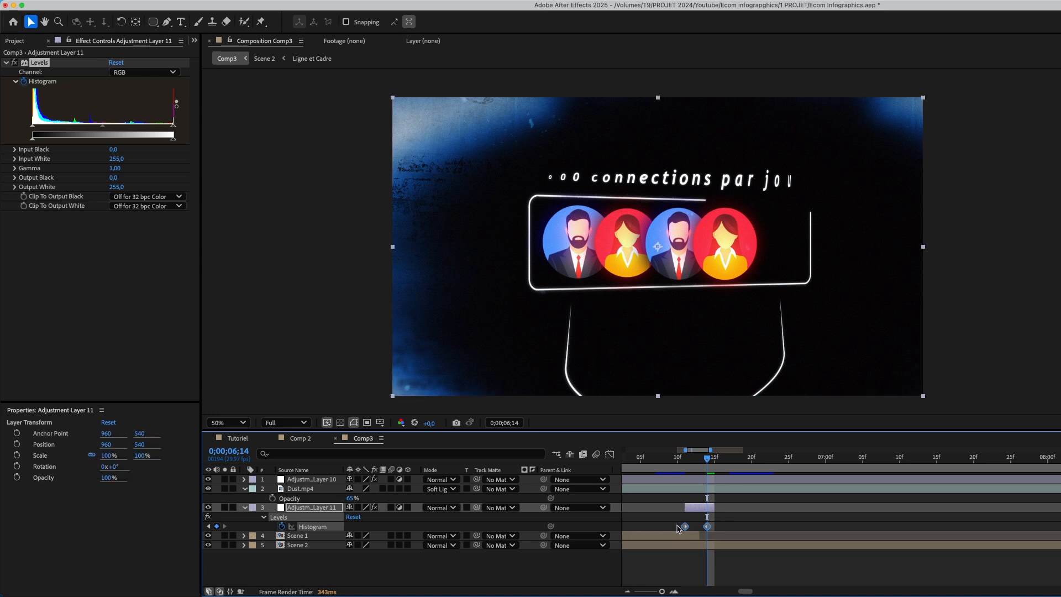
{"action": "left_click", "coordinate": [609, 455]}
{"action": "left_click_drag", "start_coordinate": [706, 563], "coordinate": [677, 571]}
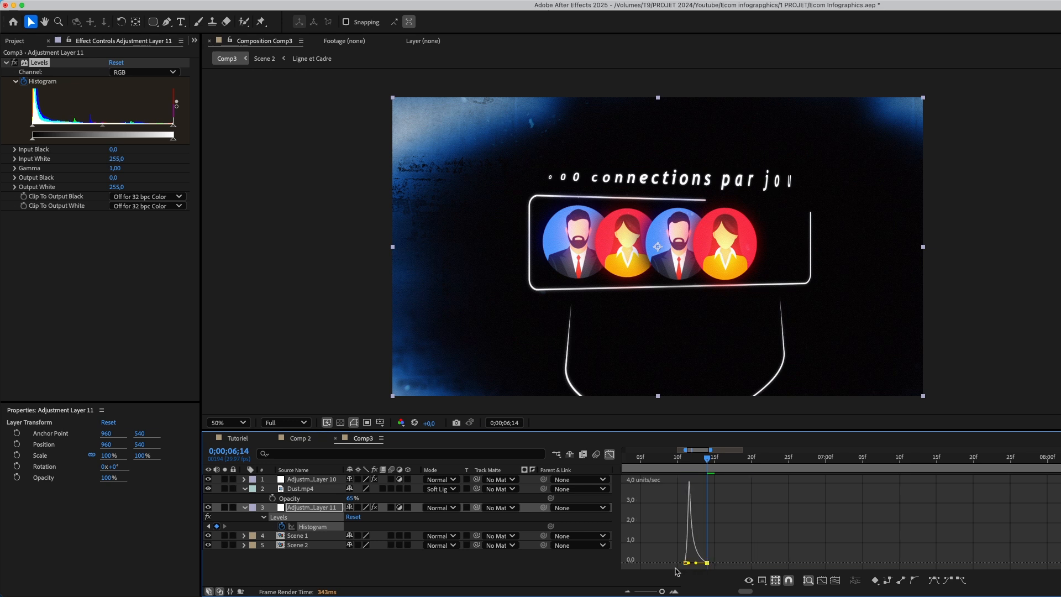
{"action": "left_click", "coordinate": [609, 454]}
{"action": "left_click", "coordinate": [720, 523]}
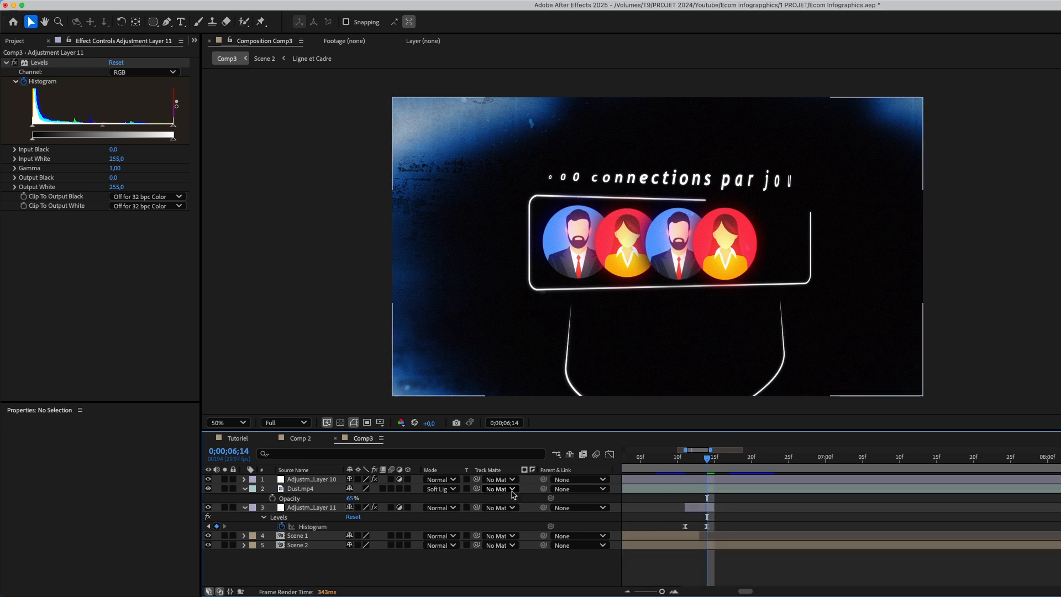
{"action": "left_click", "coordinate": [309, 489]}
{"action": "left_click", "coordinate": [312, 507]}
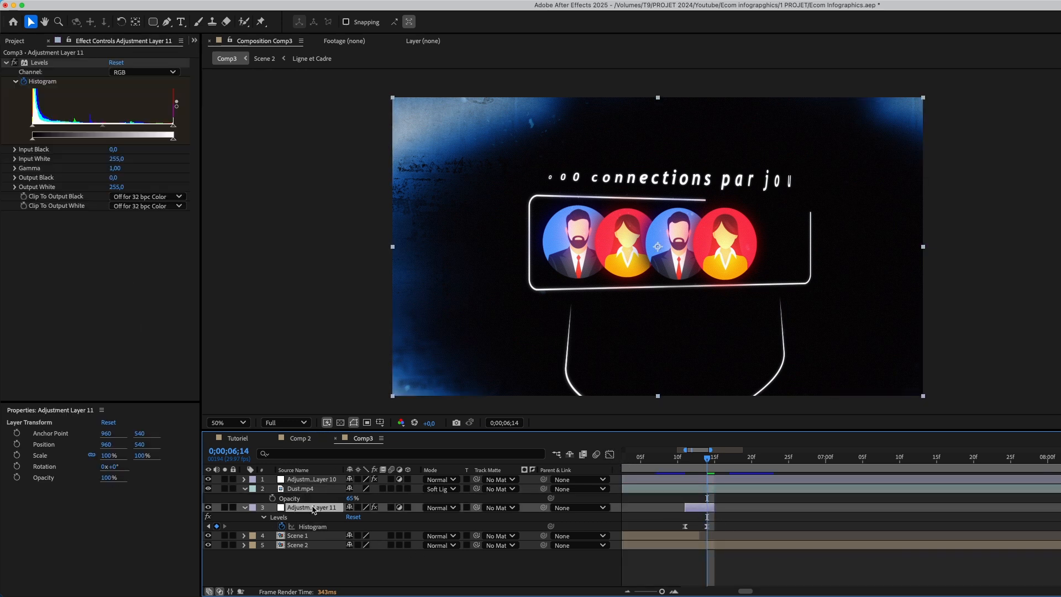
Preview the Levels flash transition and apply the Camera Lens Blur effect to its adjustment layer.
{"action": "key", "text": "space"}
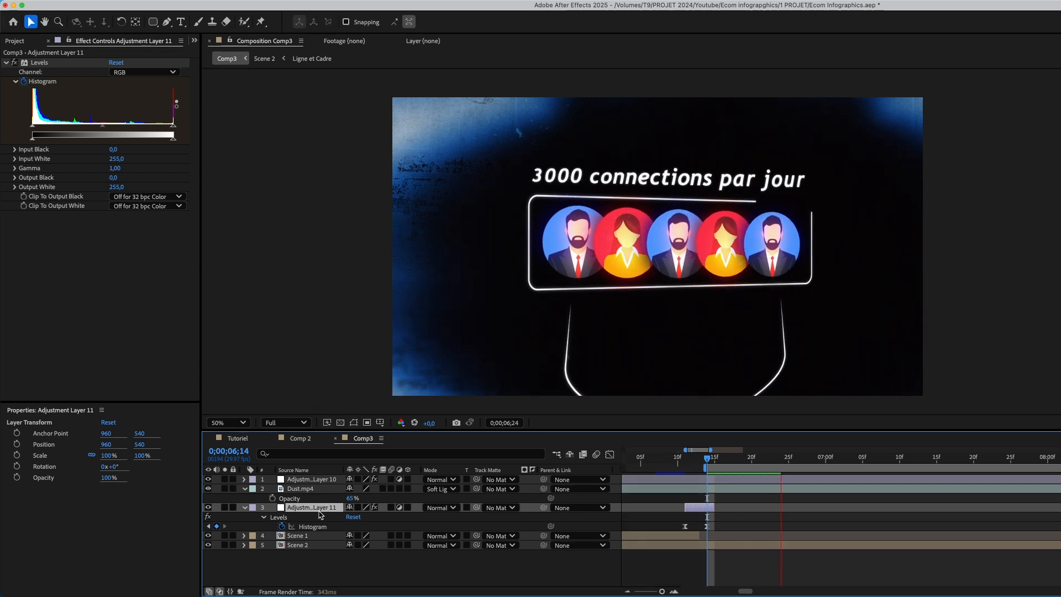
{"action": "left_click", "coordinate": [693, 458]}
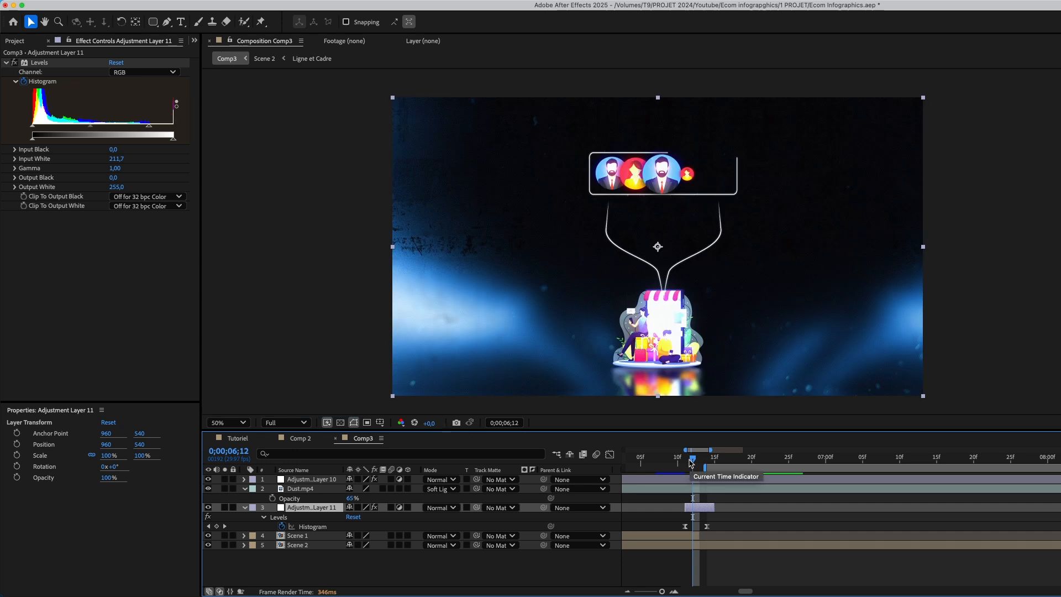
{"action": "key", "text": "ctrl+space"}
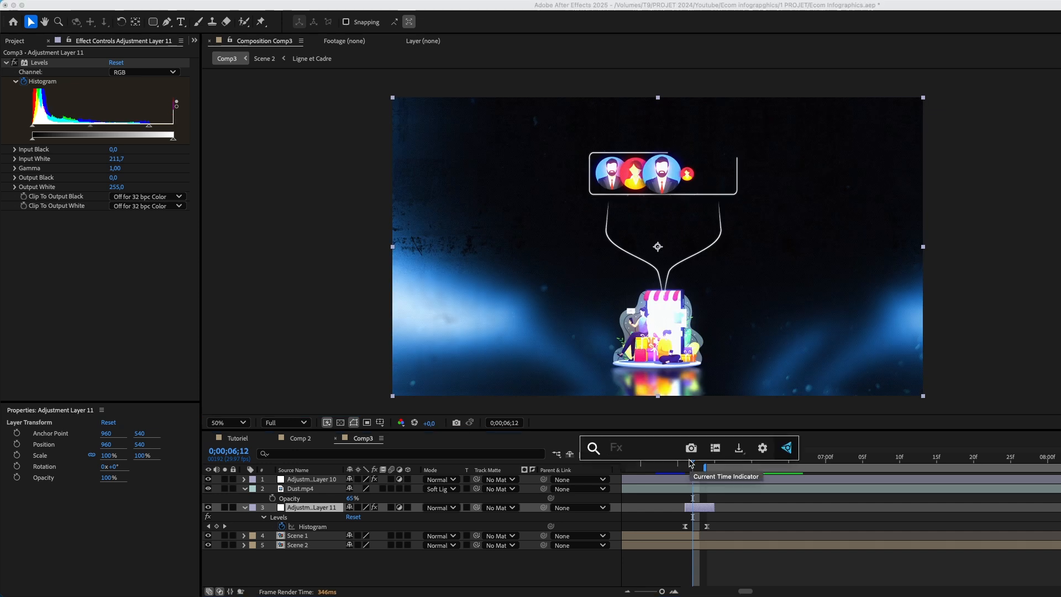
{"action": "type", "text": "came"}
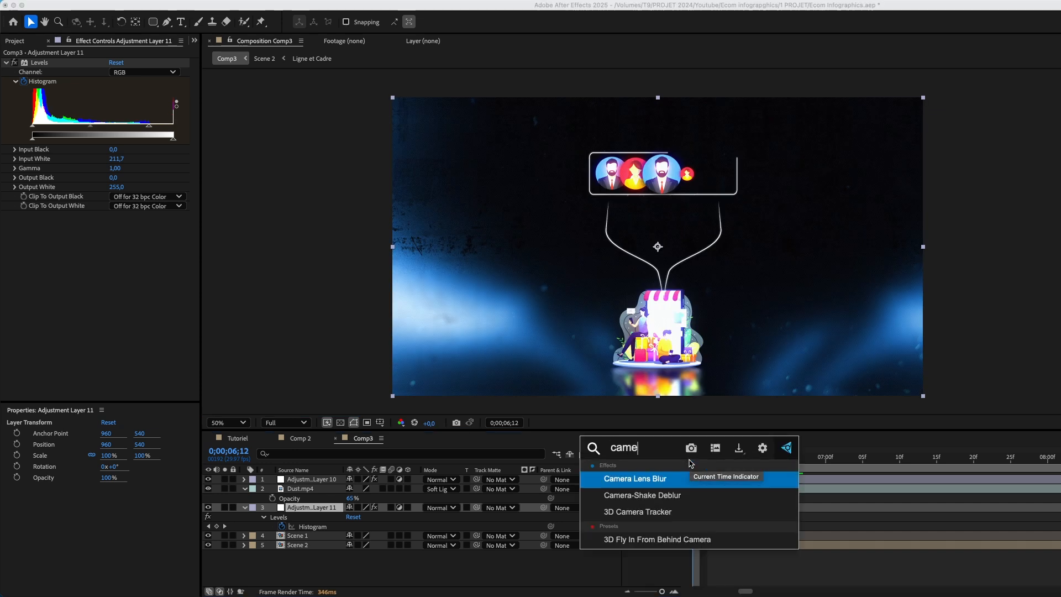
{"action": "left_click", "coordinate": [671, 485]}
Keyframe the Camera Lens Blur's Blur Radius at 5,0 at 0;00;06;11 and 0,0 at 0;00;06;14.
{"action": "left_click", "coordinate": [688, 461]}
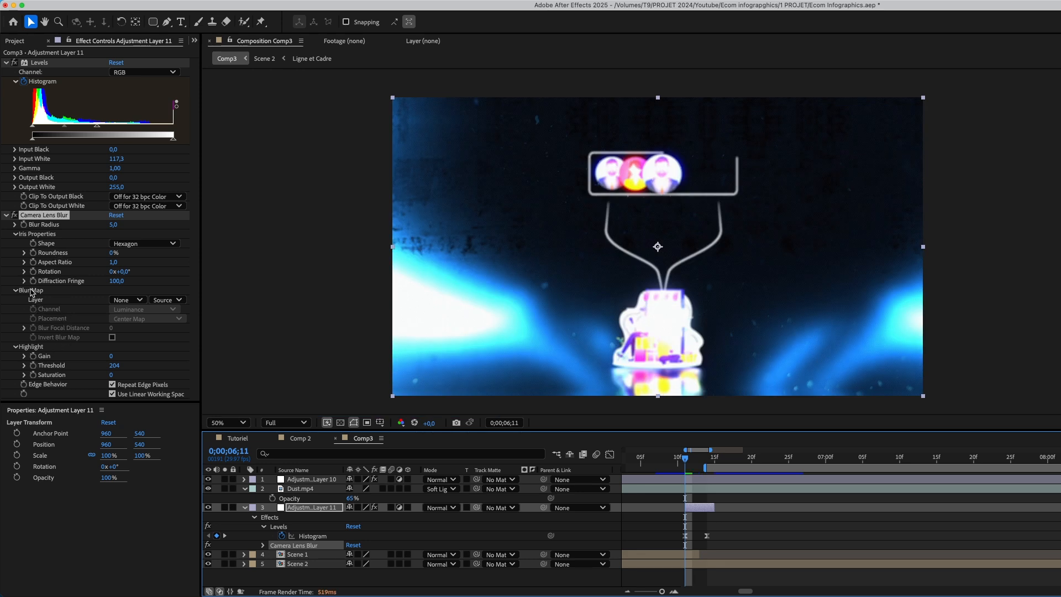
{"action": "left_click", "coordinate": [24, 224]}
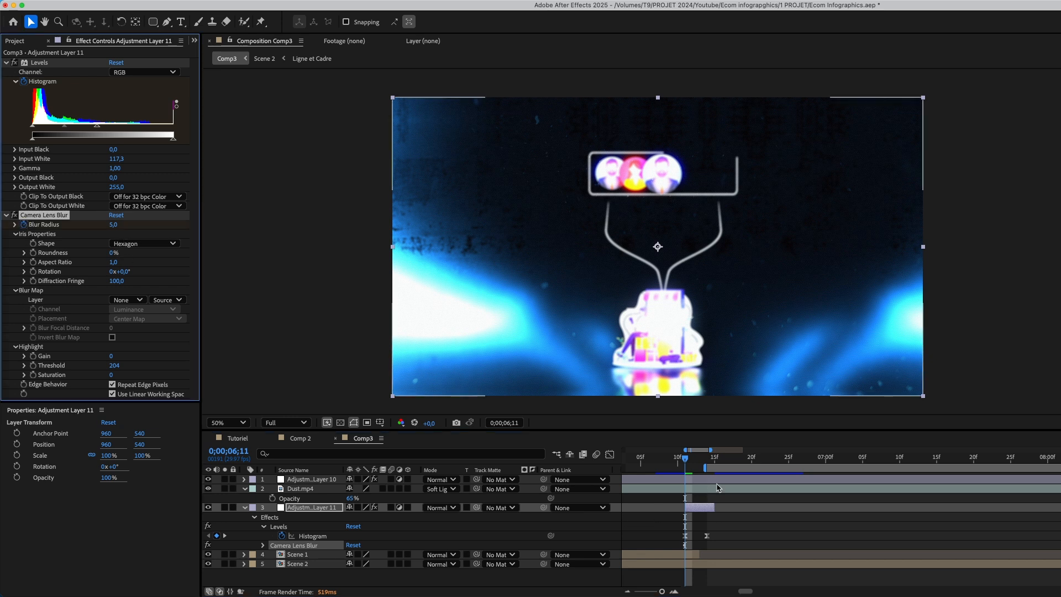
{"action": "left_click", "coordinate": [688, 457]}
{"action": "key", "text": "Page_Down"}
{"action": "key", "text": "Page_Down"}
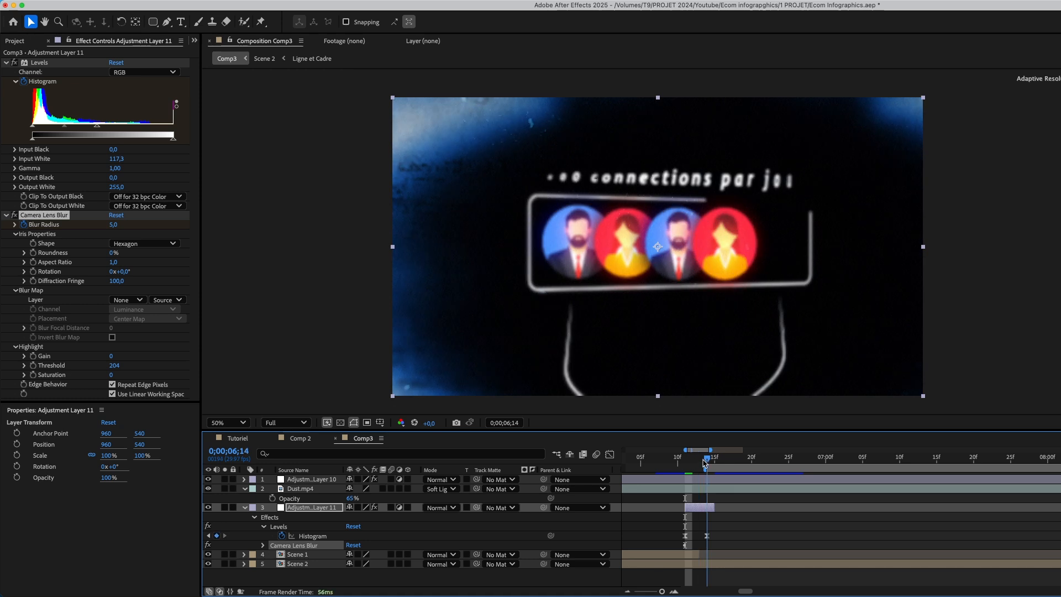
{"action": "left_click", "coordinate": [112, 225]}
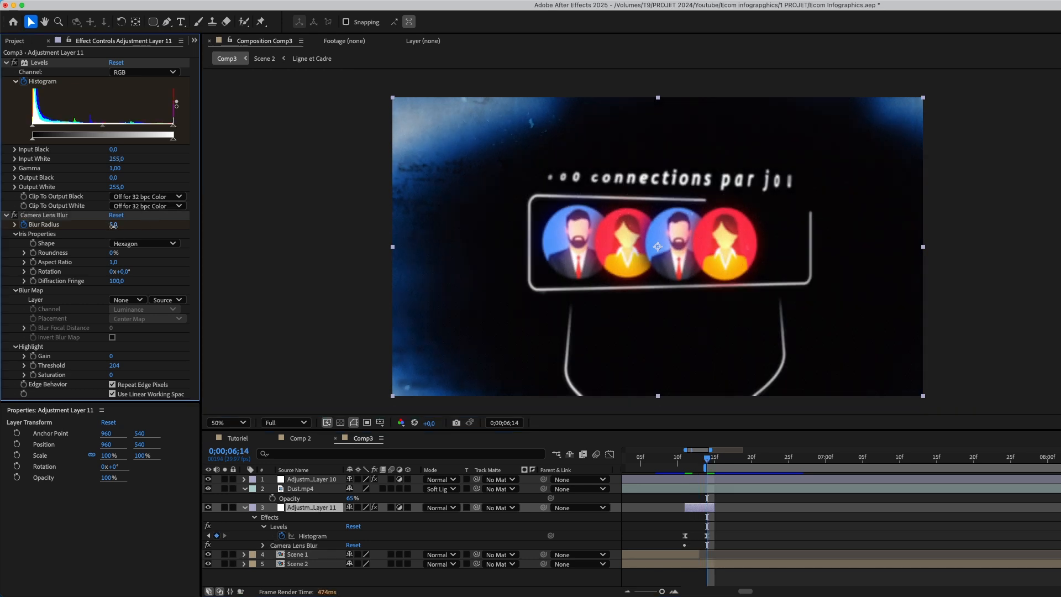
{"action": "key", "text": "Return"}
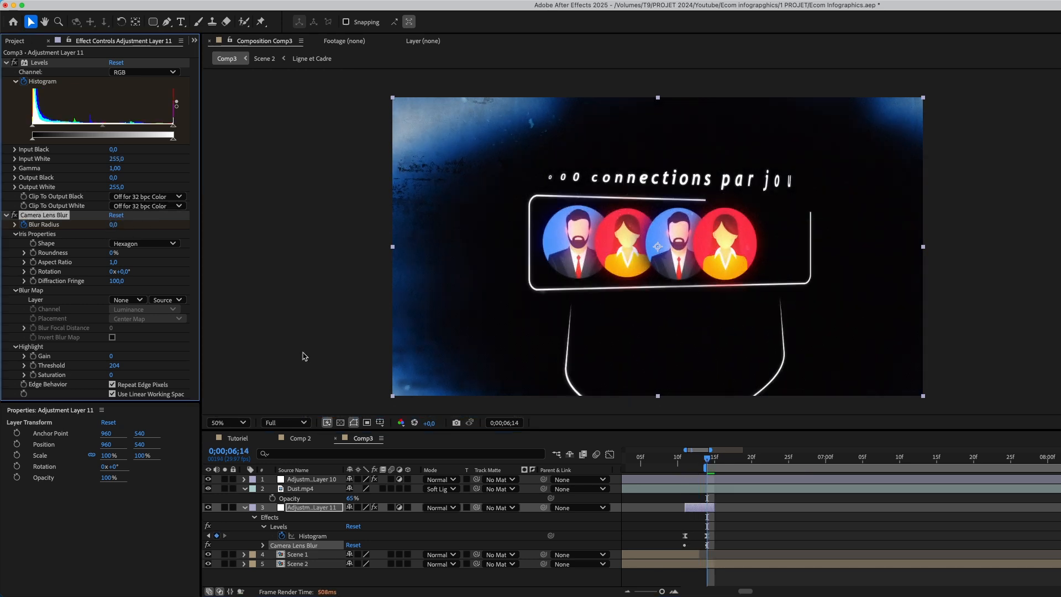
Play back the blurred flash transition, including a run-up from about 0;00;06;05 before the scene change.
{"action": "left_click_drag", "start_coordinate": [695, 459], "coordinate": [686, 460]}
{"action": "key", "text": "space"}
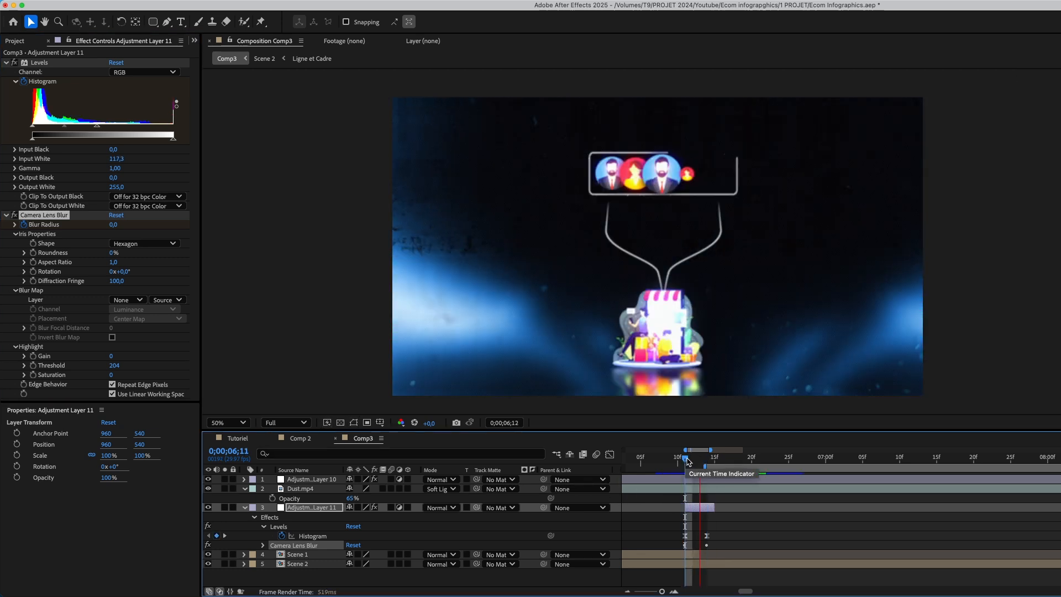
{"action": "key", "text": "space"}
{"action": "left_click_drag", "start_coordinate": [685, 449], "coordinate": [730, 450]}
{"action": "left_click", "coordinate": [659, 458]}
{"action": "key", "text": "space"}
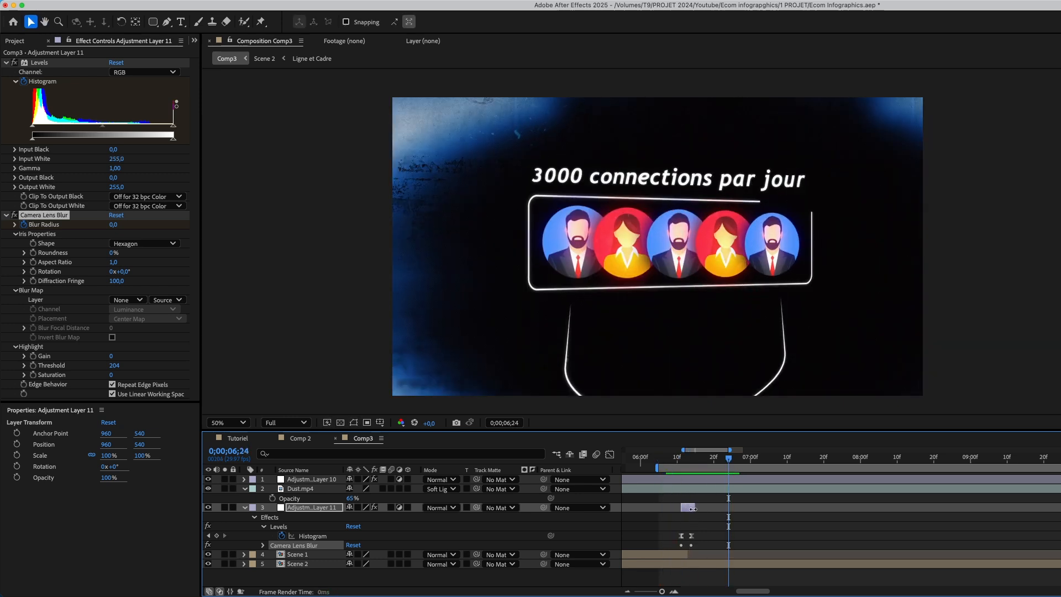
Extend the Levels adjustment layer to about 0;00;07;00 and move the second histogram and Blur Radius keyframes to about 0;00;06;27, checking the slower transition.
{"action": "left_click_drag", "start_coordinate": [695, 508], "coordinate": [699, 508]}
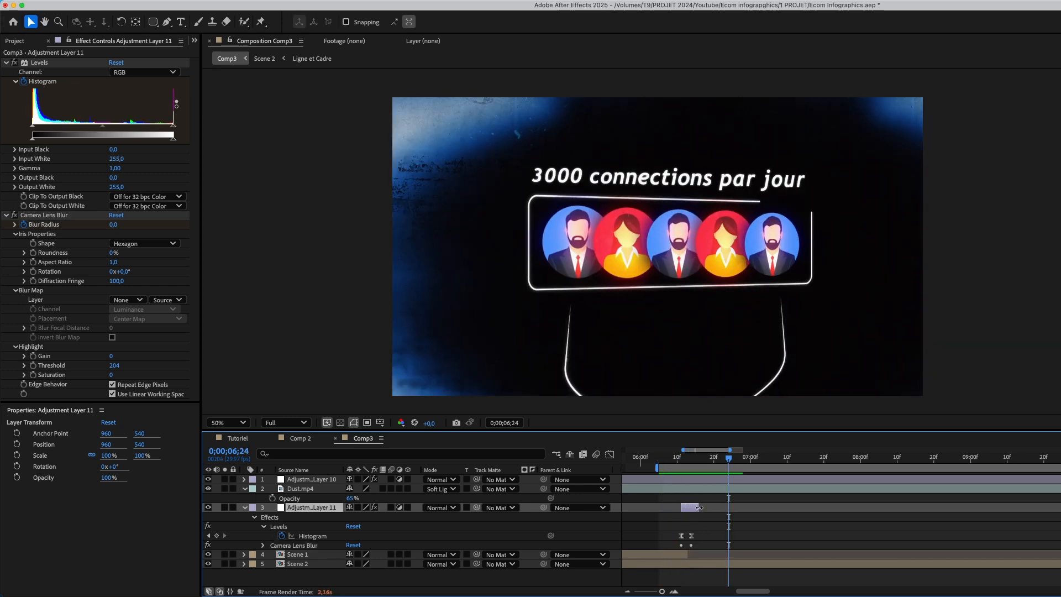
{"action": "left_click", "coordinate": [692, 536]}
{"action": "left_click_drag", "start_coordinate": [699, 537], "coordinate": [693, 548]}
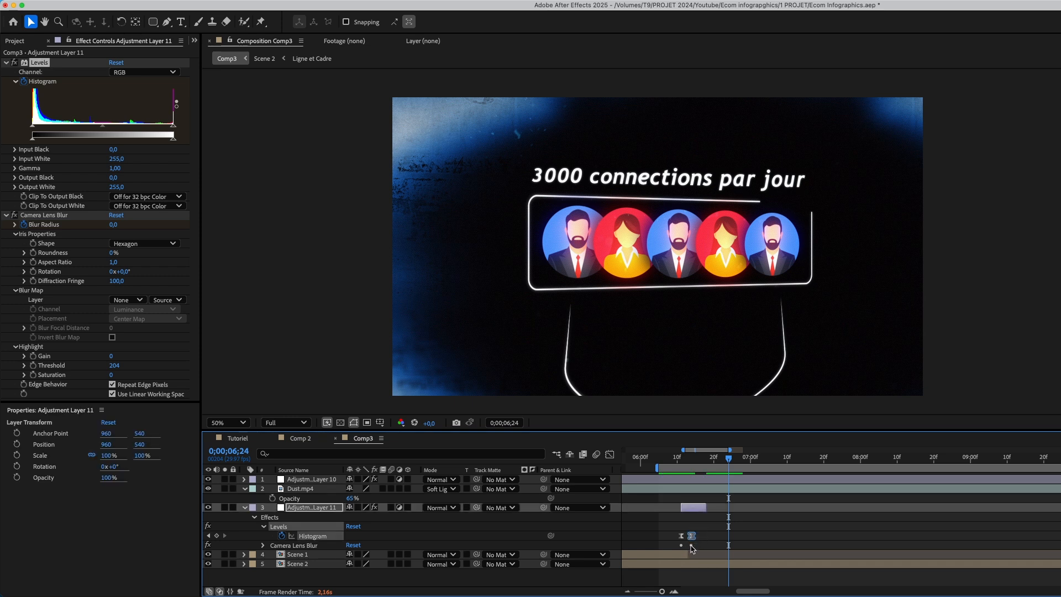
{"action": "left_click", "coordinate": [264, 546]}
{"action": "left_click_drag", "start_coordinate": [693, 555], "coordinate": [740, 555]}
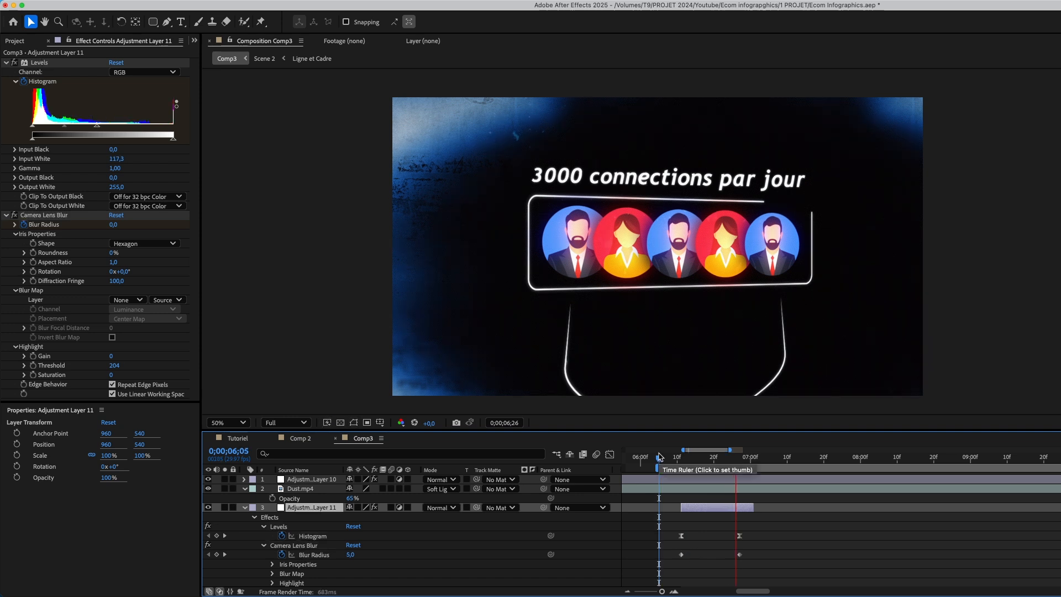
{"action": "left_click", "coordinate": [678, 459]}
{"action": "left_click_drag", "start_coordinate": [679, 459], "coordinate": [714, 501]}
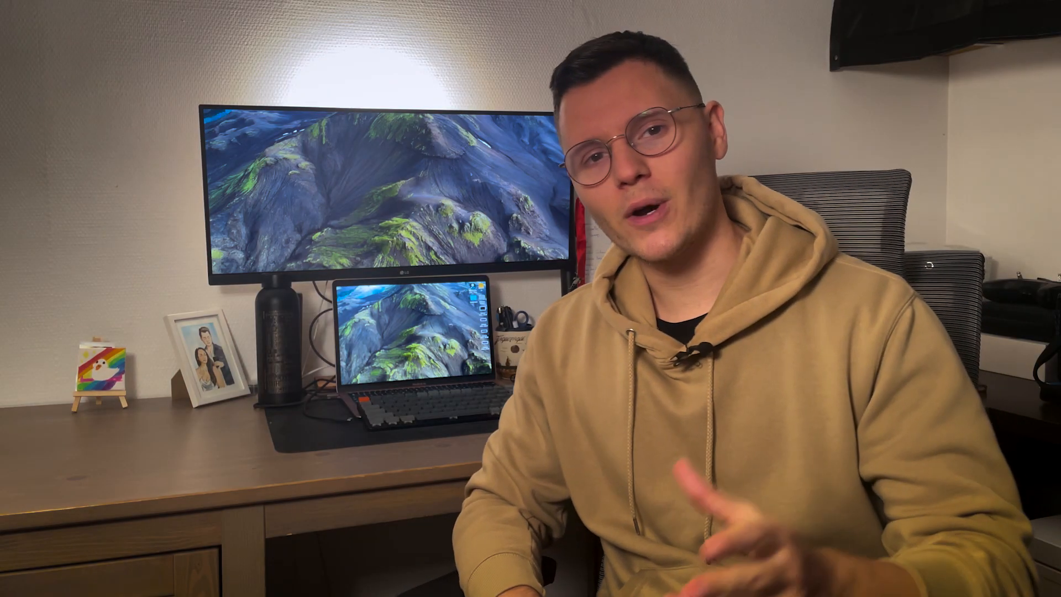